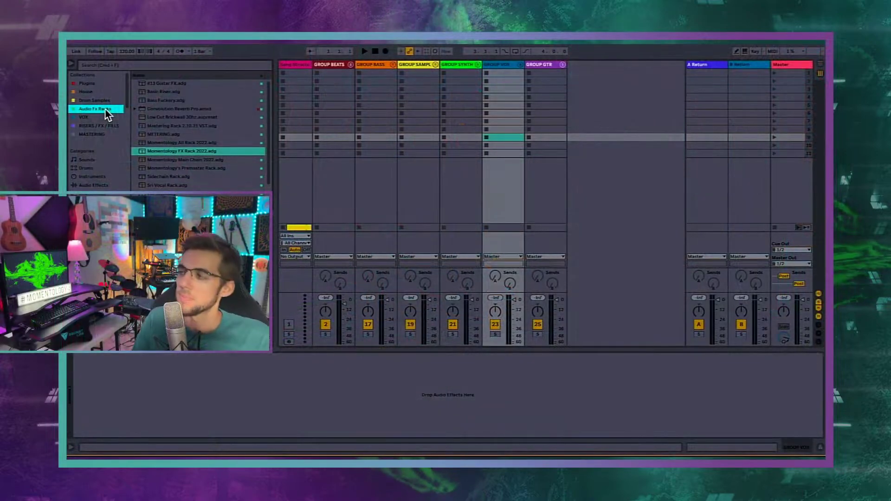
Look over the group tracks from GROUP BEATS to GROUP GTR in Session View.
click(344, 65)
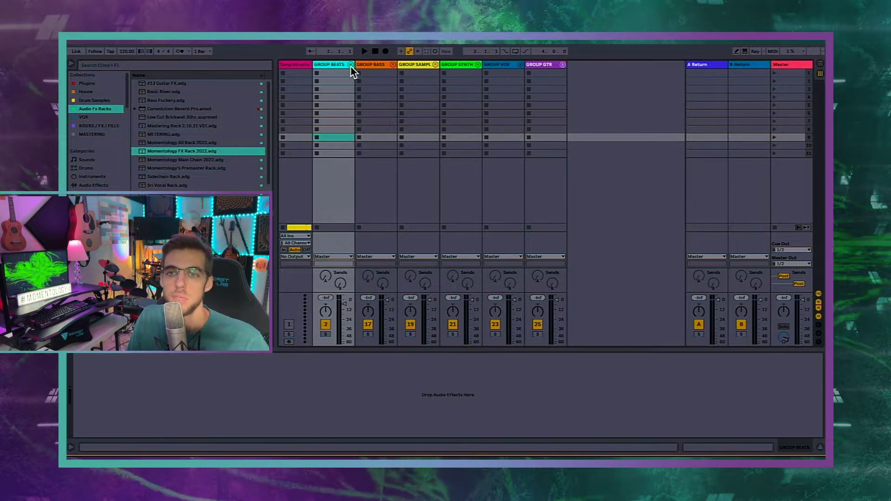
click(301, 65)
click(331, 66)
click(371, 65)
click(408, 65)
click(457, 65)
click(501, 65)
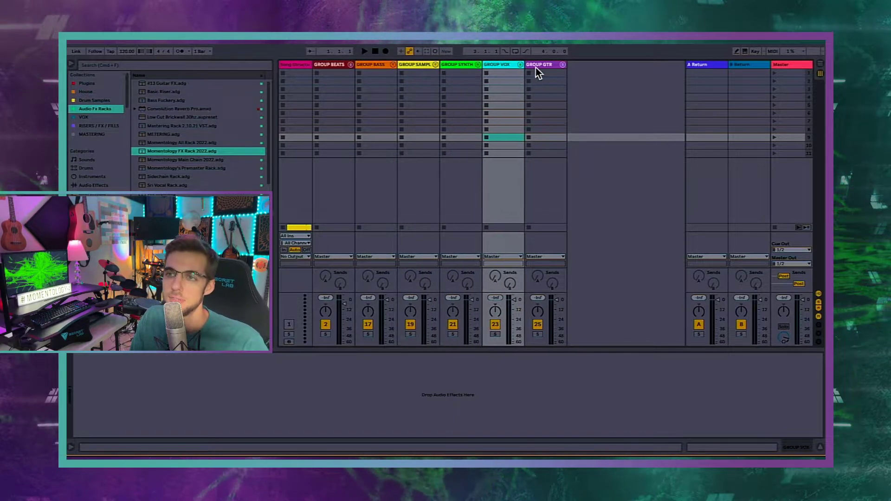
click(536, 69)
Switch to Arrangement View and unfold the GROUP BASS and GROUP BEATS tracks.
key(Tab)
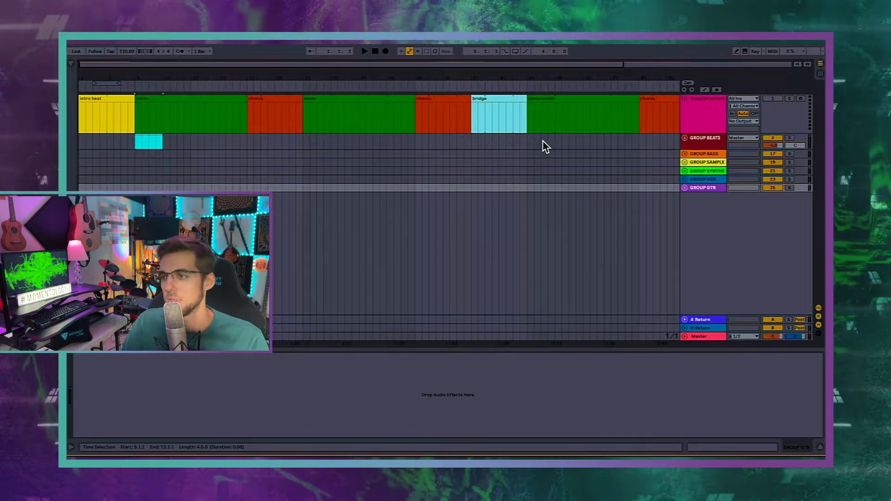
click(685, 154)
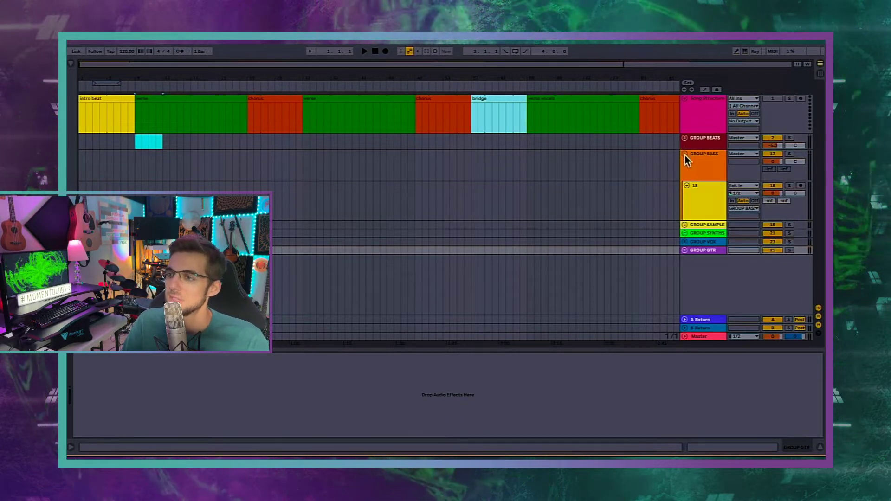
click(695, 207)
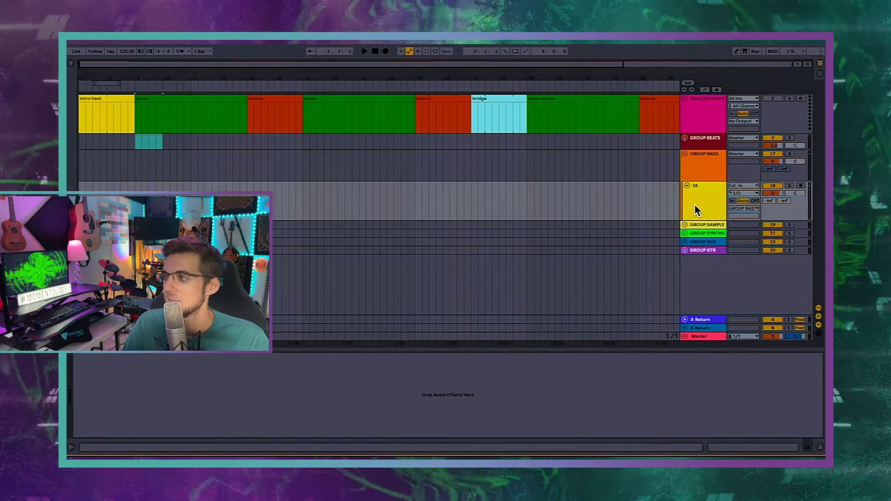
click(703, 140)
click(684, 138)
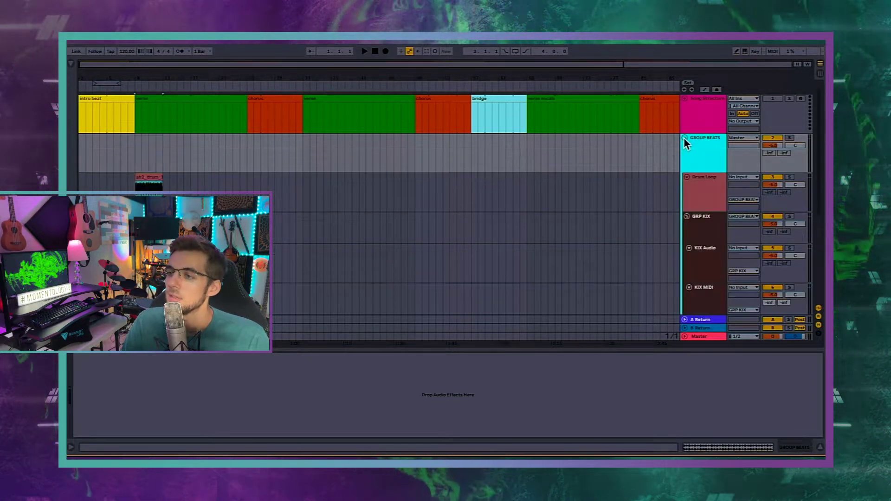
Delete the drum clip on the Drum Loop track at the start of the first verse.
click(699, 182)
click(145, 177)
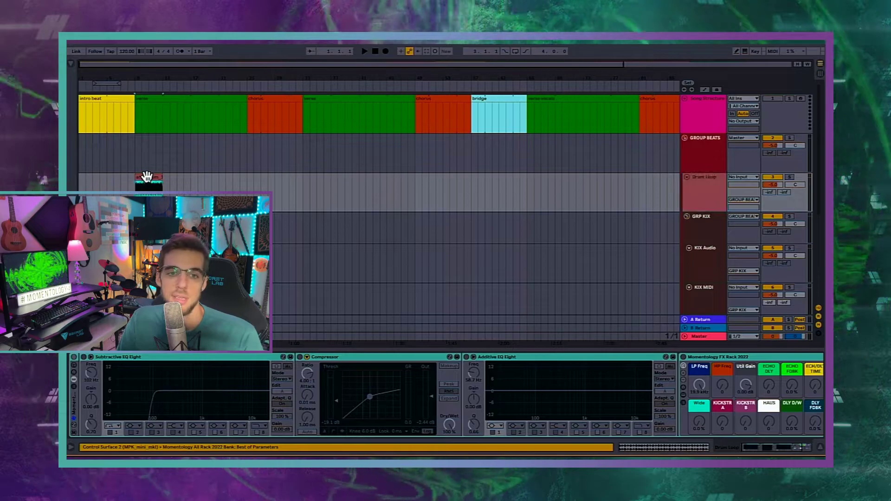
key(Delete)
scroll(149, 185, down, 1)
click(149, 301)
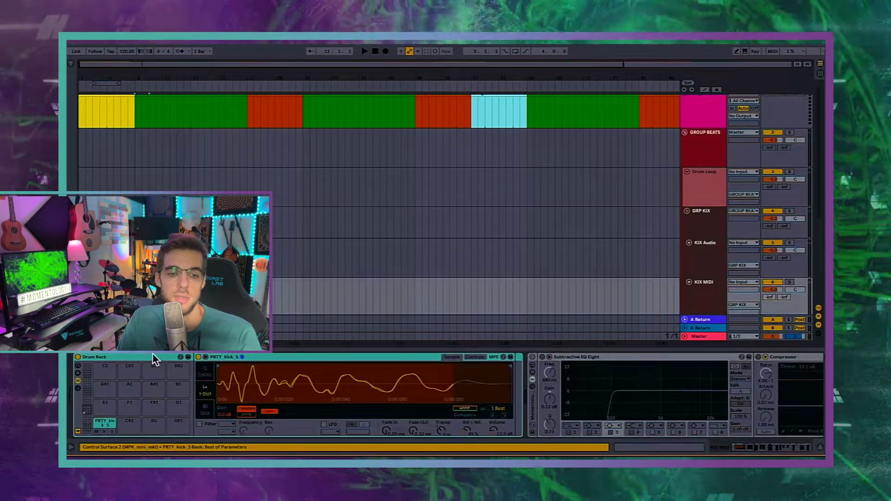
Examine the Drum Loop track's effects rack, from the Subtractive EQ Eight and Compressor to the Additive EQ Eight and Momentology FX Rack 2022.
click(673, 201)
click(191, 385)
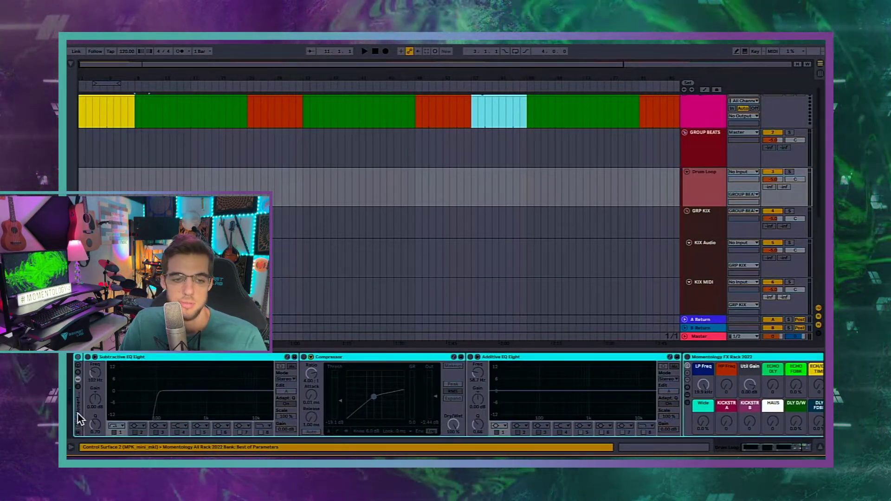
scroll(268, 383, down, 3)
click(695, 190)
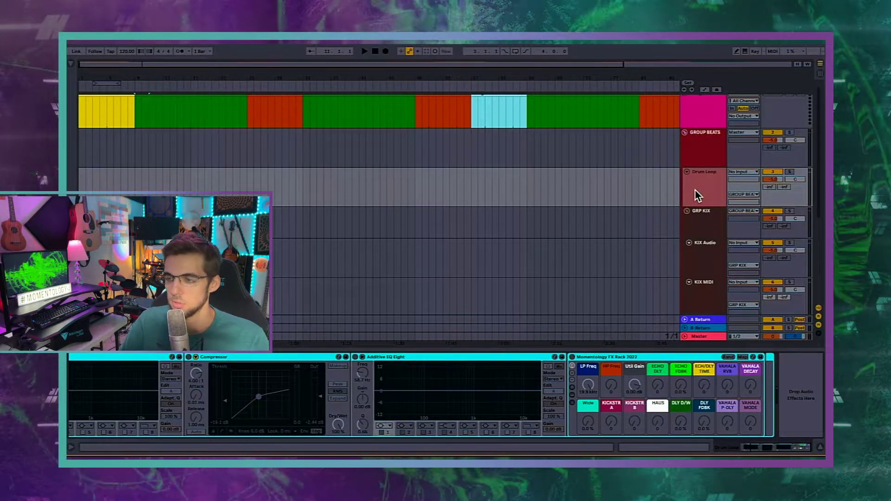
click(677, 358)
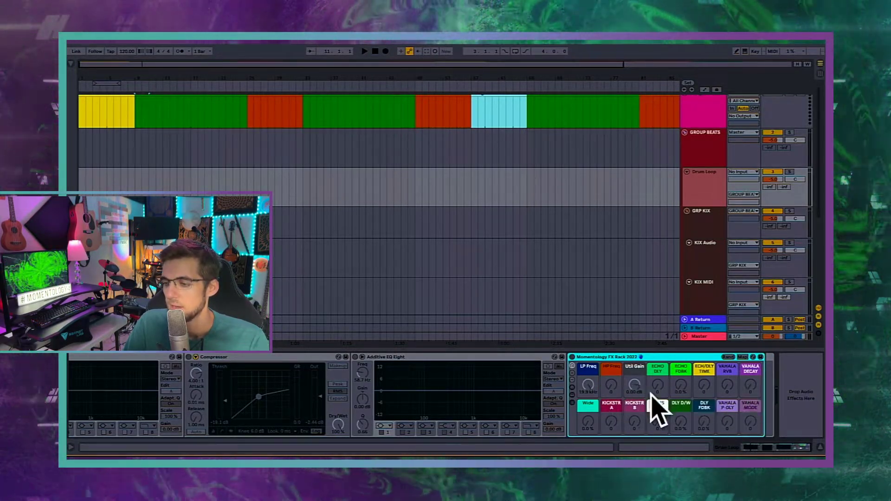
click(493, 357)
scroll(134, 387, left, 3)
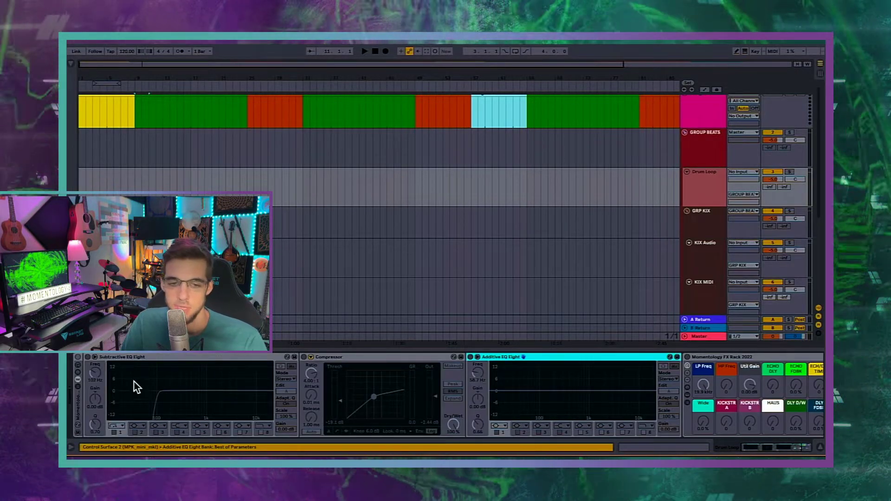
click(79, 404)
Examine the device chains of the KIX Audio and KIX MIDI tracks inside GRP KIX.
click(699, 232)
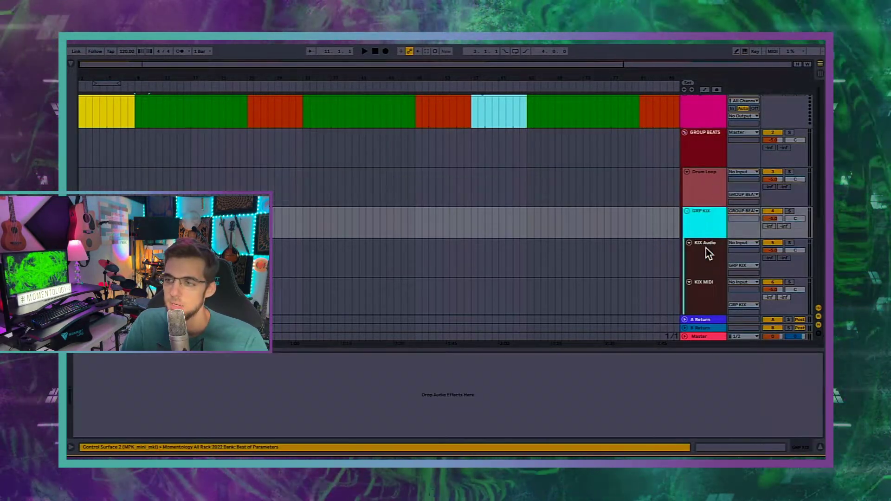
click(706, 264)
click(707, 287)
click(705, 258)
scroll(705, 258, down, 1)
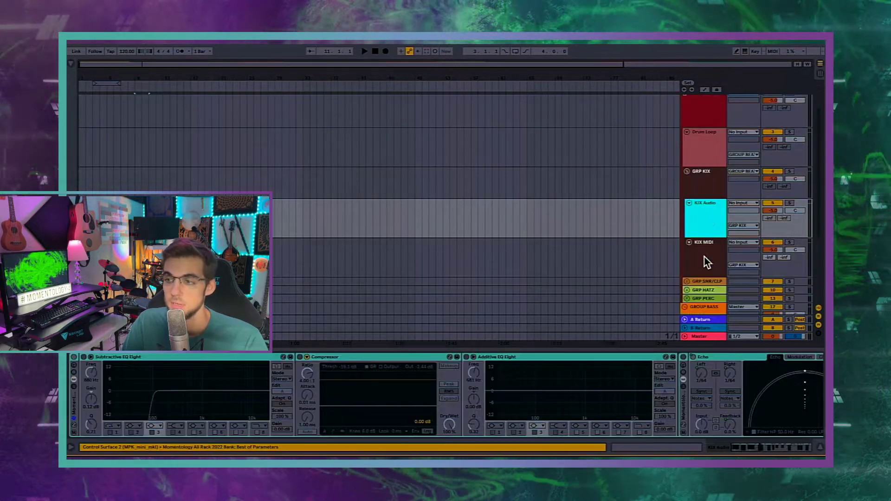
click(704, 260)
click(698, 225)
click(699, 260)
Unfold GRP SNR/CLP and show the device chains of its audio and MIDI tracks.
click(699, 281)
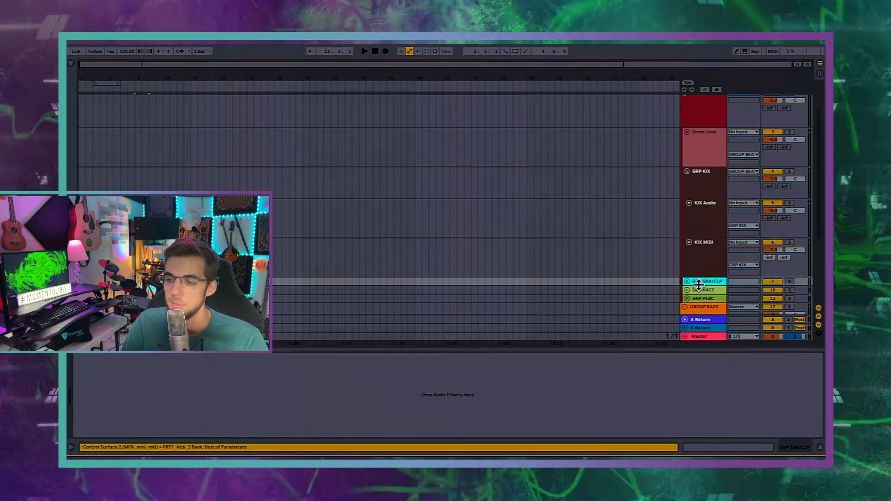
click(687, 281)
scroll(703, 293, down, 1)
click(702, 277)
scroll(702, 276, down, 1)
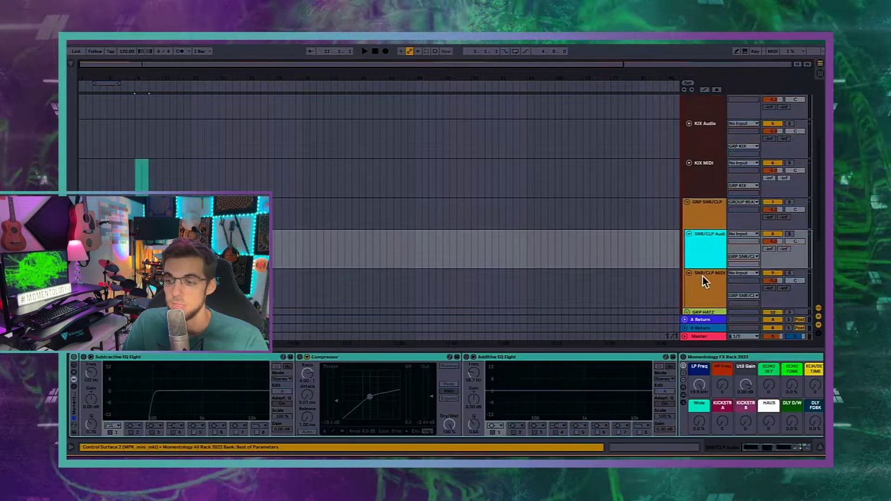
click(701, 279)
scroll(700, 281, down, 1)
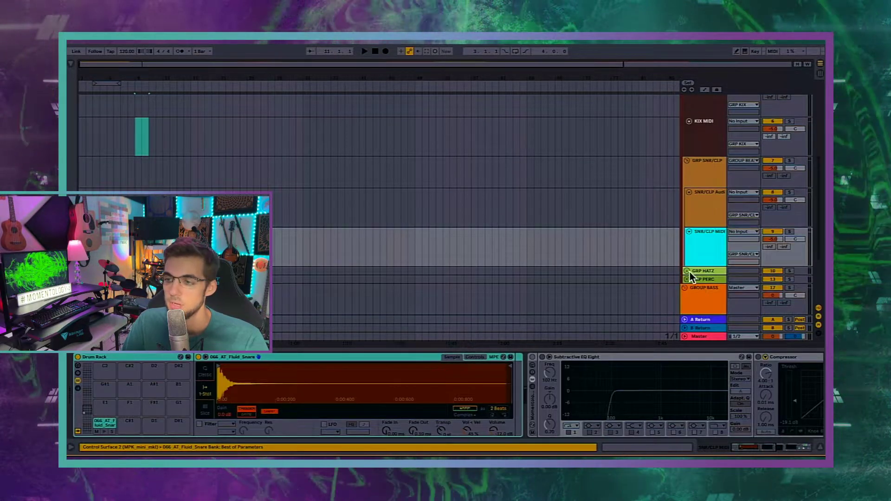
Unfold GRP HATZ and show the device chains of its audio and MIDI tracks.
click(689, 271)
scroll(691, 272, down, 1)
click(699, 289)
scroll(700, 289, down, 2)
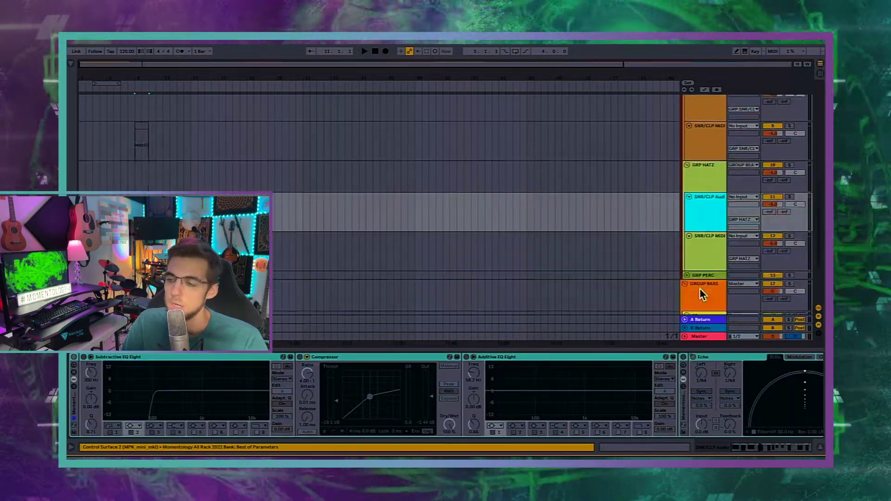
click(702, 258)
Unfold GRP PERC and show the device chain of the Perc 1 track.
click(686, 272)
scroll(687, 272, down, 1)
click(700, 282)
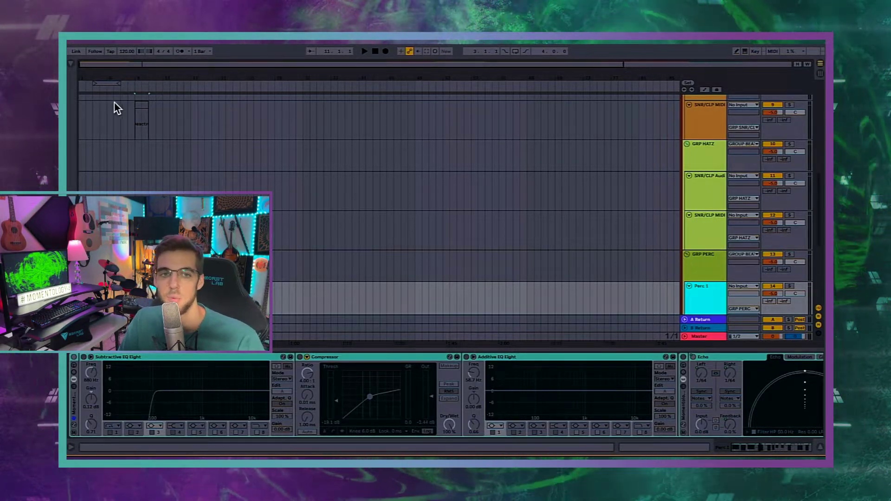
Compare the device chains of the audio and MIDI tracks inside GRP SNR/CLP.
click(137, 122)
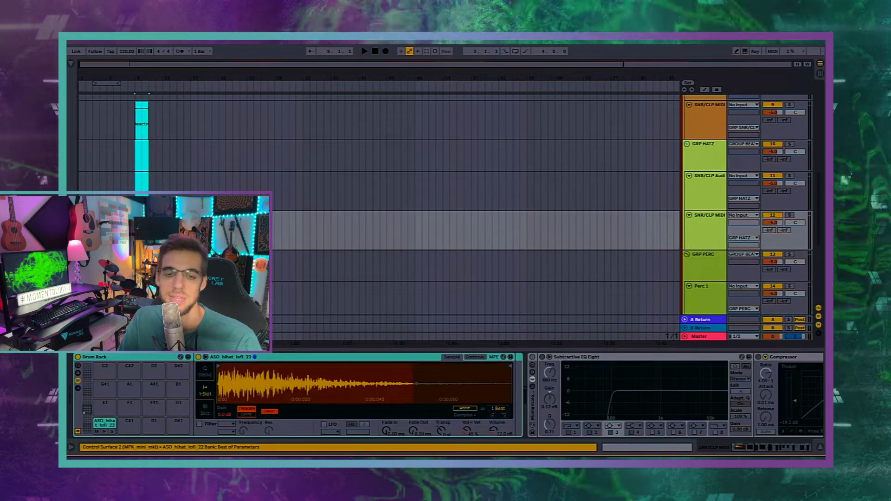
scroll(647, 169, up, 3)
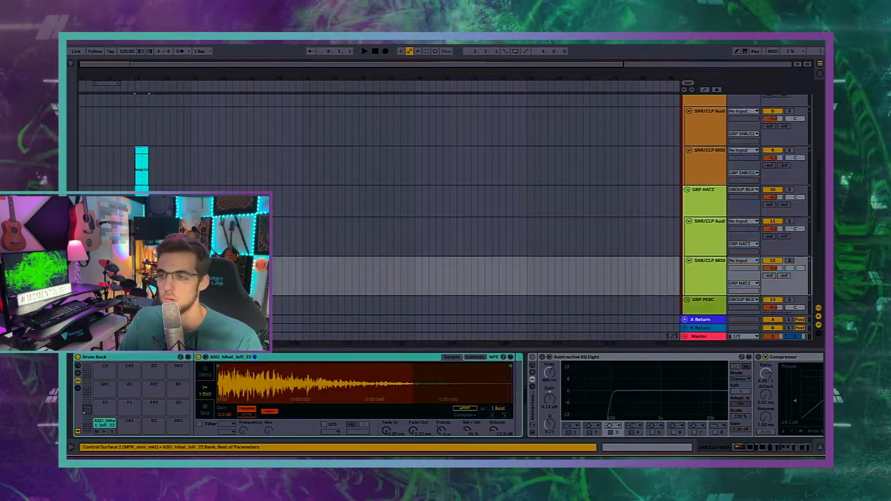
click(714, 160)
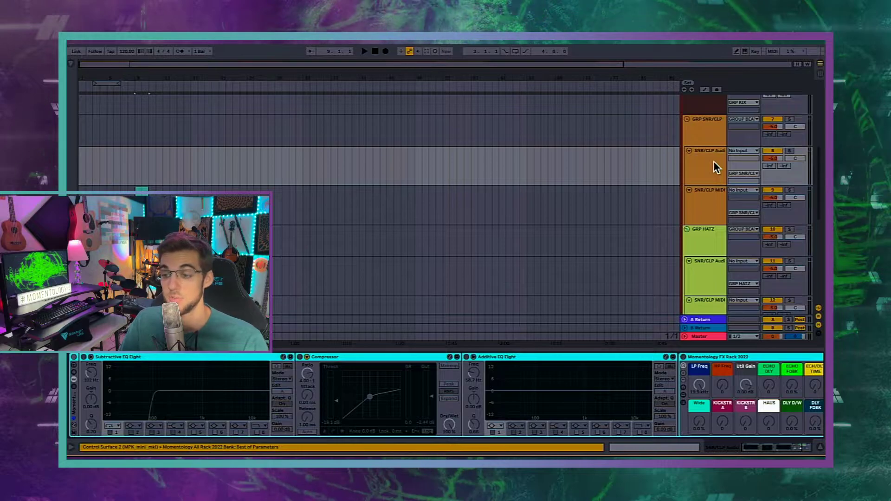
click(716, 189)
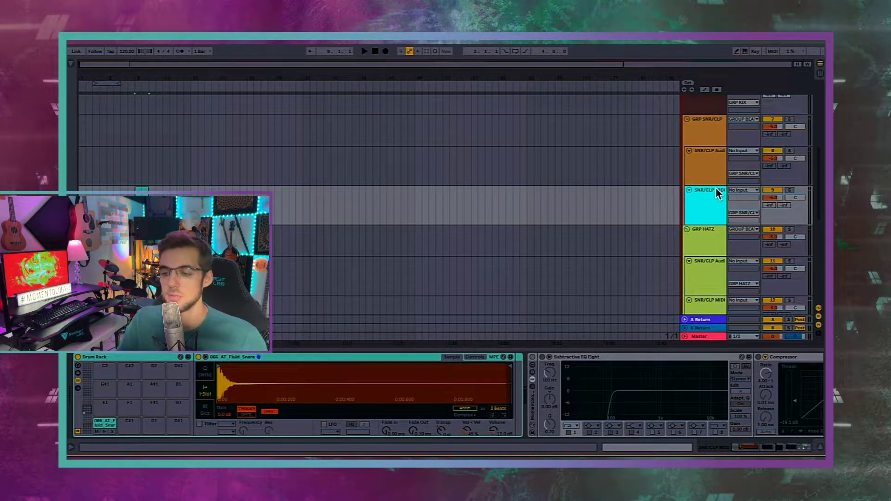
scroll(616, 178, up, 5)
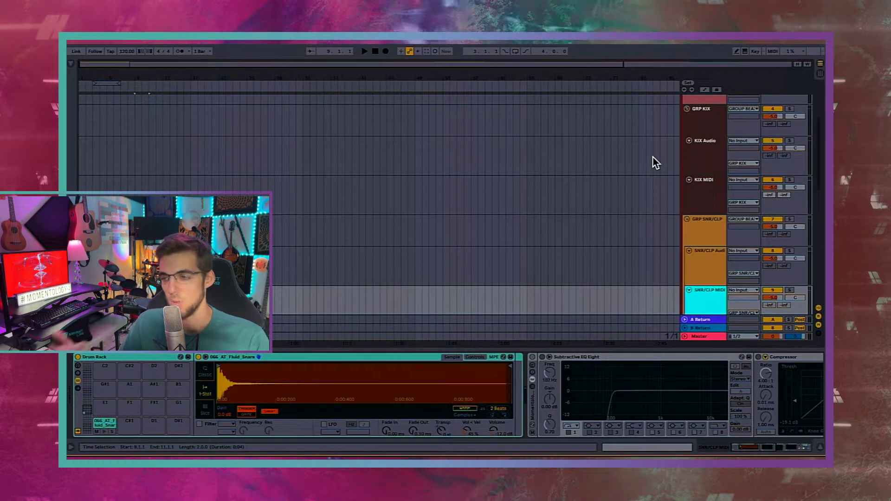
click(714, 258)
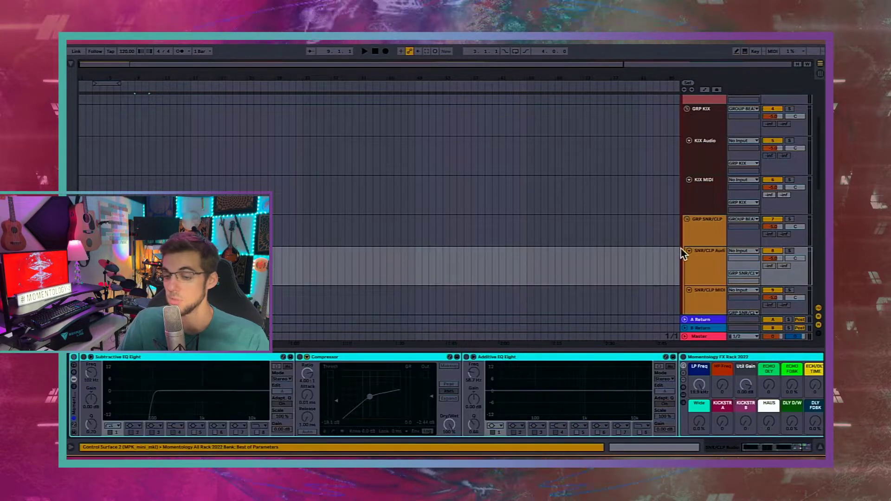
scroll(636, 242, down, 3)
click(695, 245)
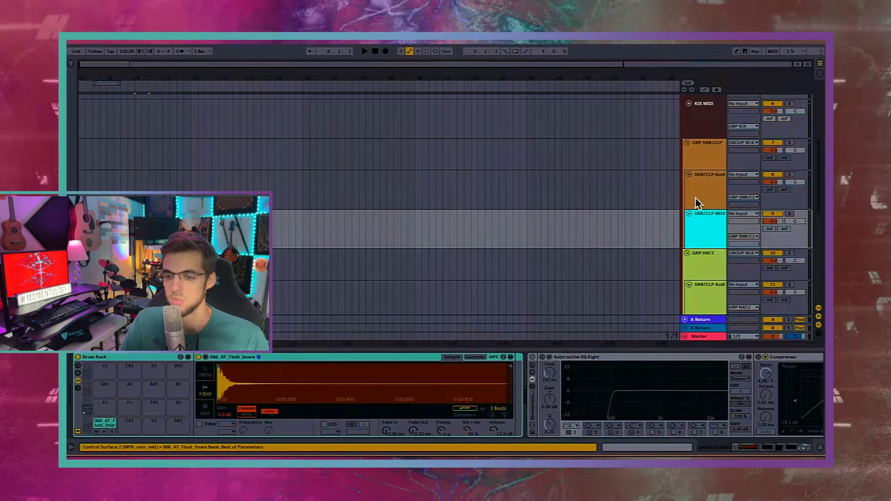
Turn on the Momentology All Rack 2022 on the SNR/CLP Audio track and set its Subtractive EQ Eight low cut to 230 Hz.
click(695, 192)
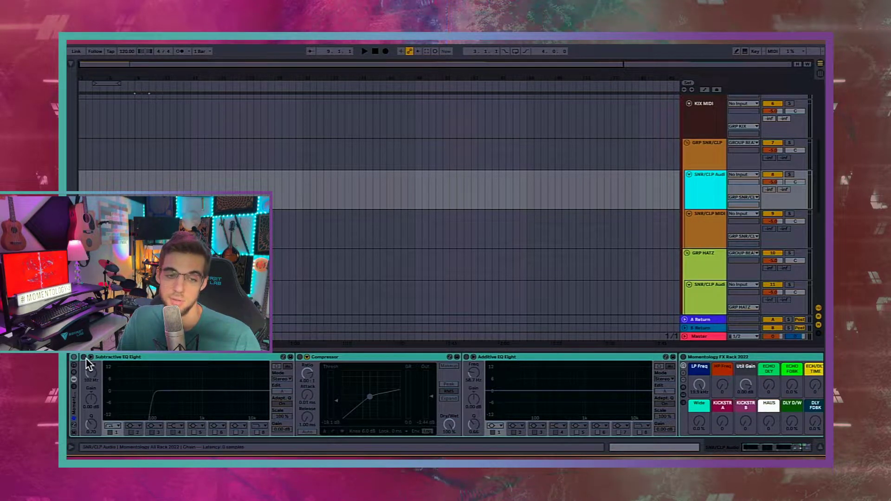
click(74, 356)
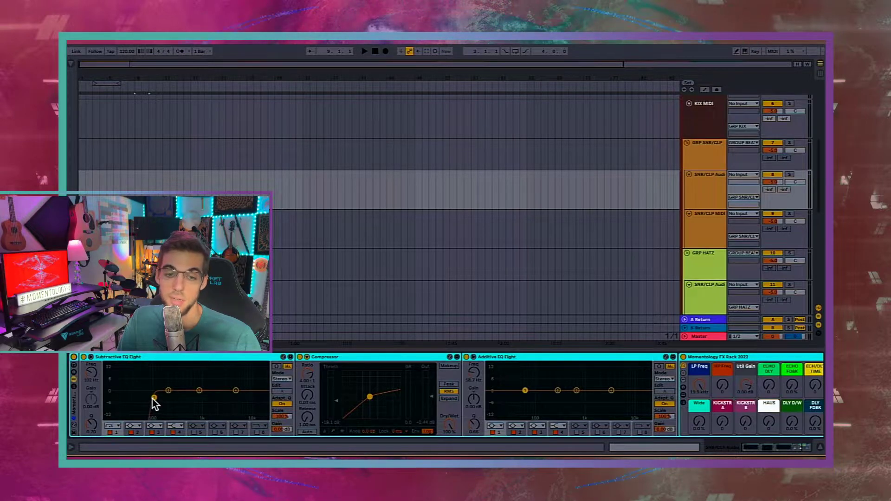
drag(153, 398, 154, 403)
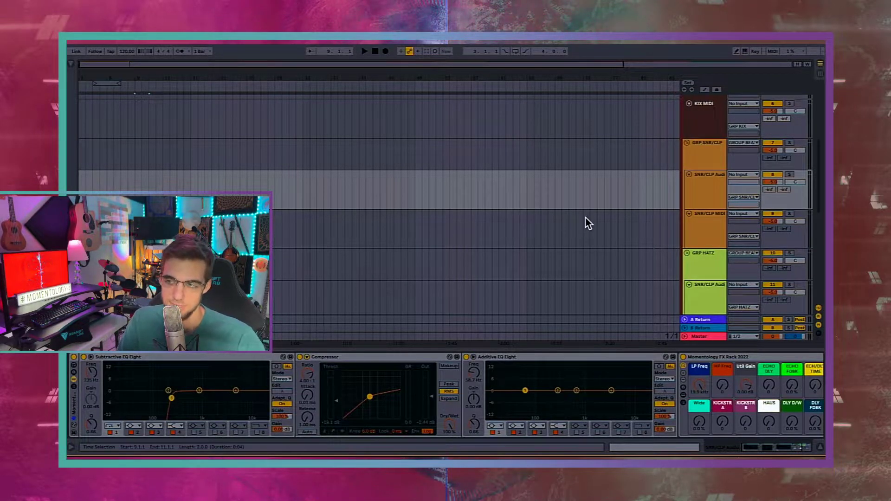
click(699, 232)
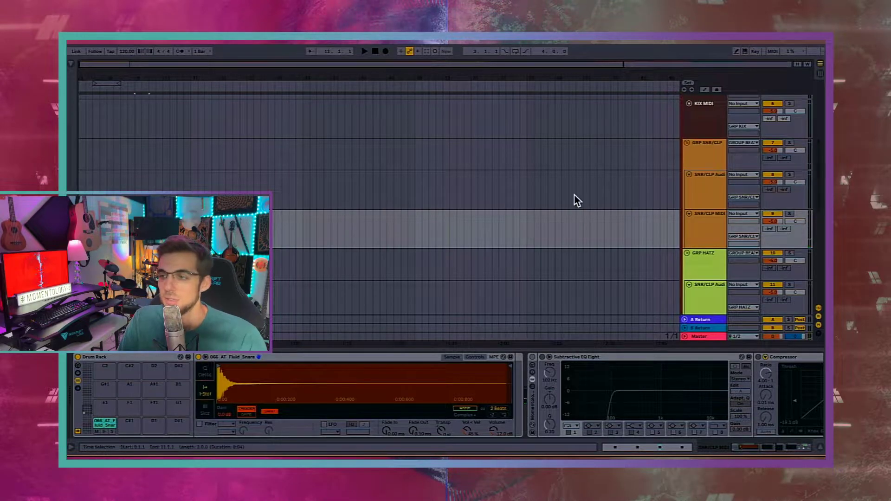
click(705, 192)
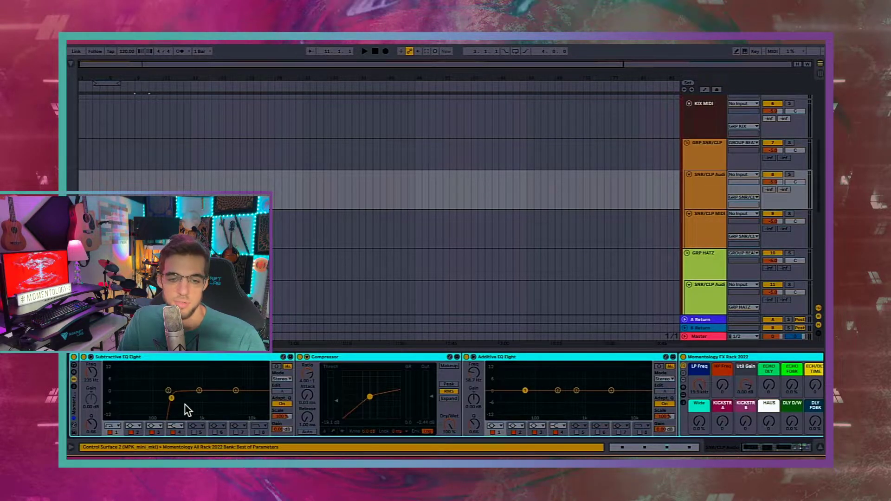
drag(170, 397, 169, 398)
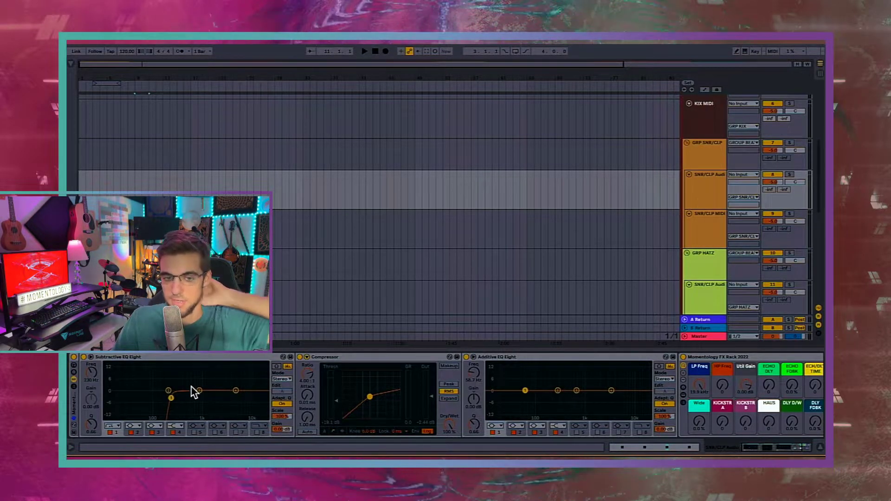
Turn off the Momentology All Rack 2022 on the SNR/CLP Audio track and copy it to the SNR/CLP MIDI track.
click(74, 358)
click(74, 415)
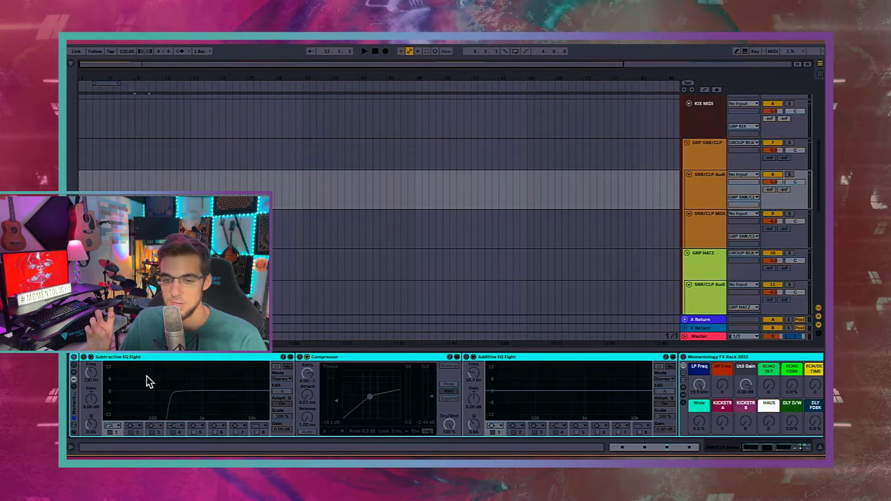
click(706, 222)
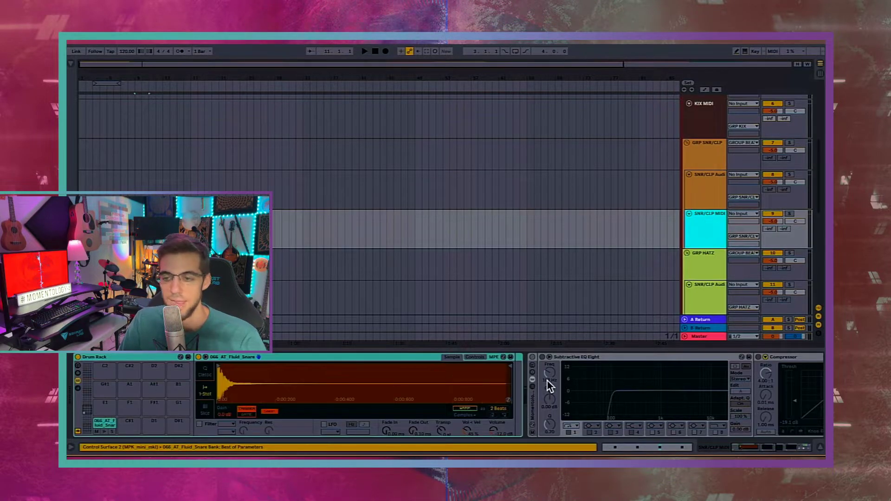
click(540, 402)
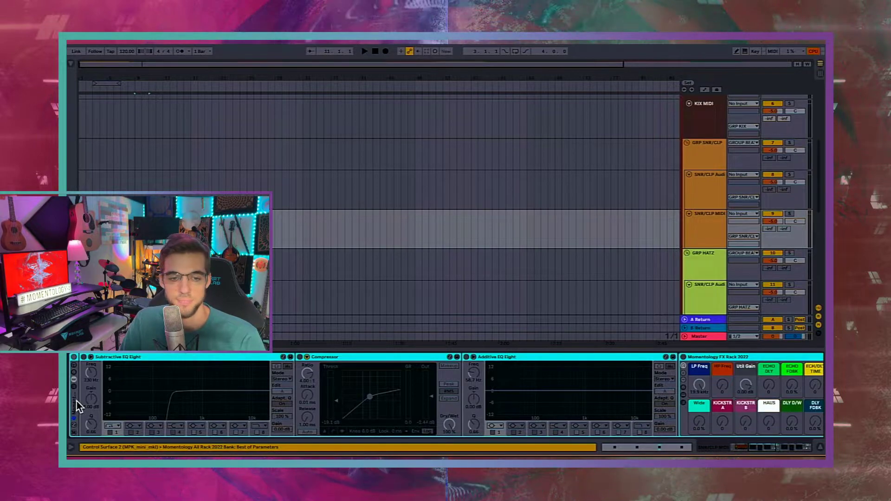
Copy the Momentology FX Rack 2022 from the SNR/CLP Audio track to the GRP SNR/CLP group track.
click(147, 373)
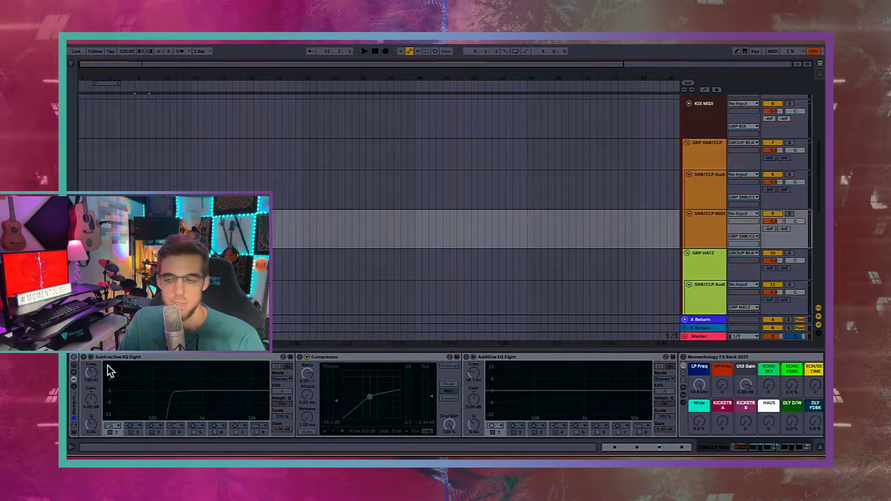
click(711, 263)
click(704, 161)
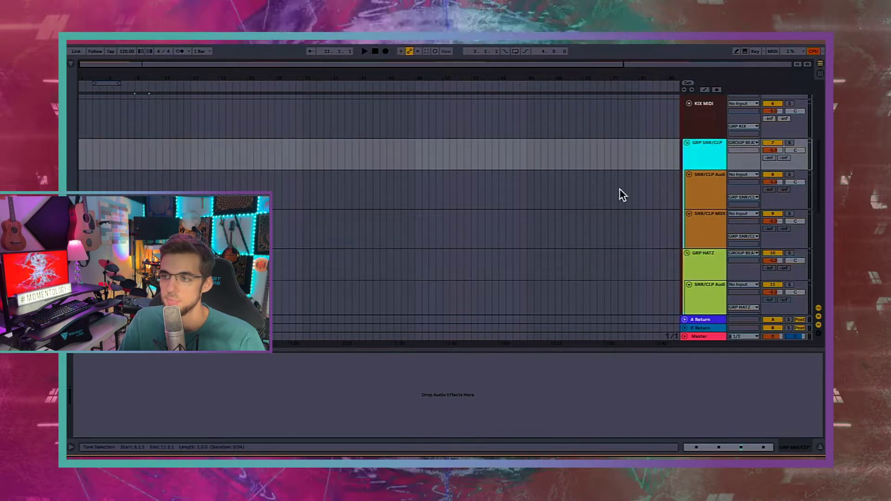
click(693, 193)
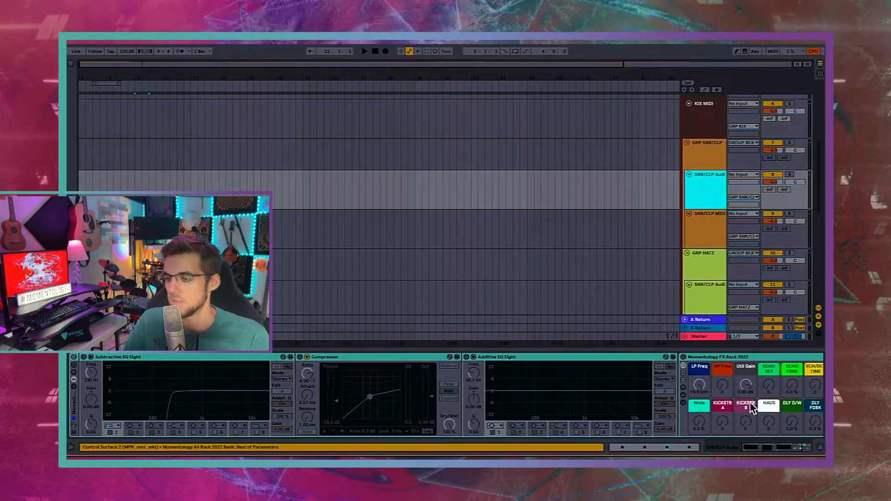
click(705, 160)
click(510, 385)
key(ctrl+v)
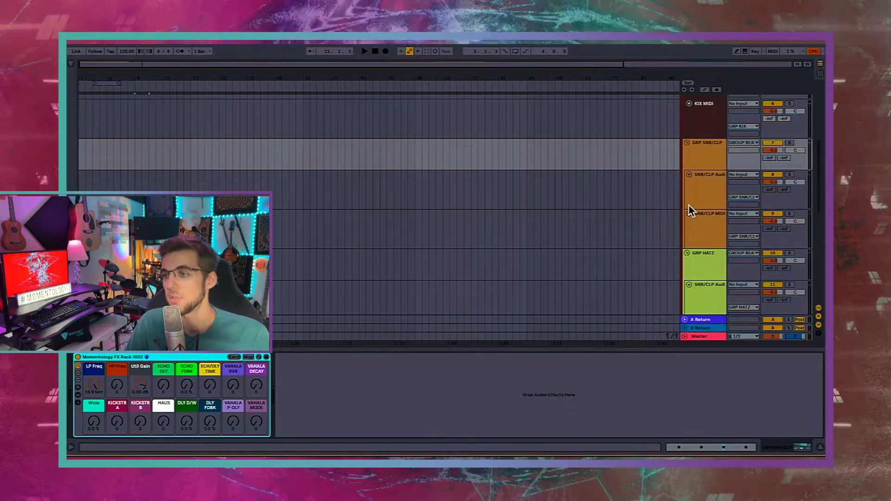
Examine the device chains of the SNR/CLP Audio and SNR/CLP MIDI tracks, from the Drum Rack to the Momentology FX Rack 2022.
click(701, 184)
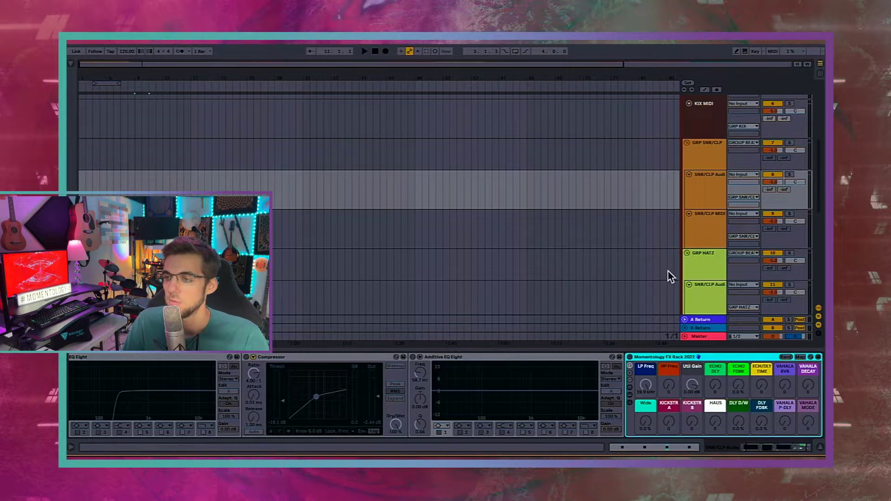
click(706, 239)
click(706, 204)
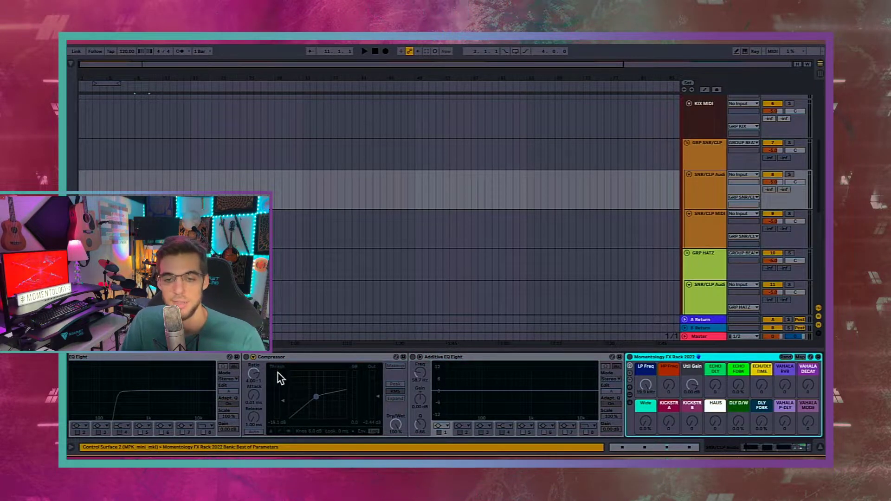
scroll(268, 410, left, 3)
click(706, 232)
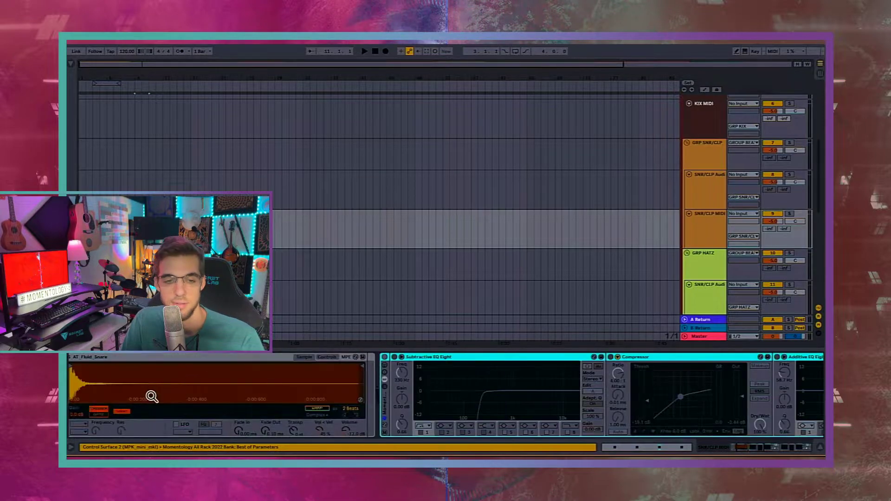
scroll(140, 404, left, 5)
click(106, 431)
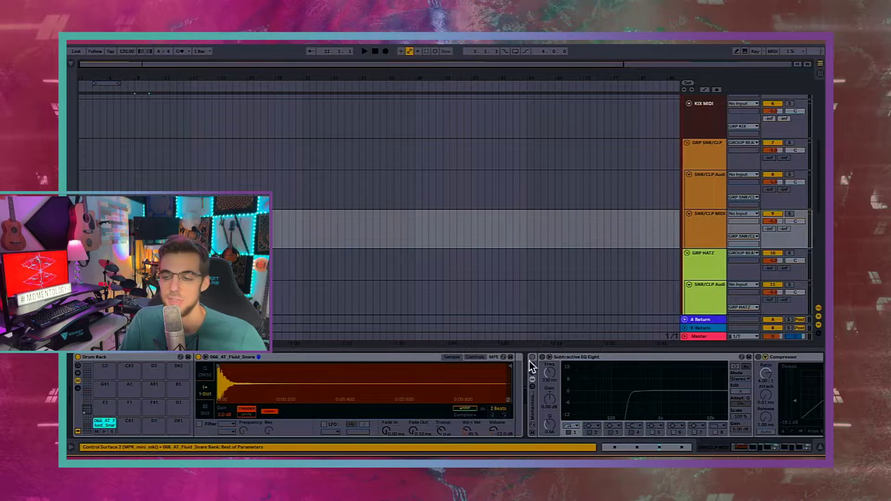
scroll(562, 387, right, 5)
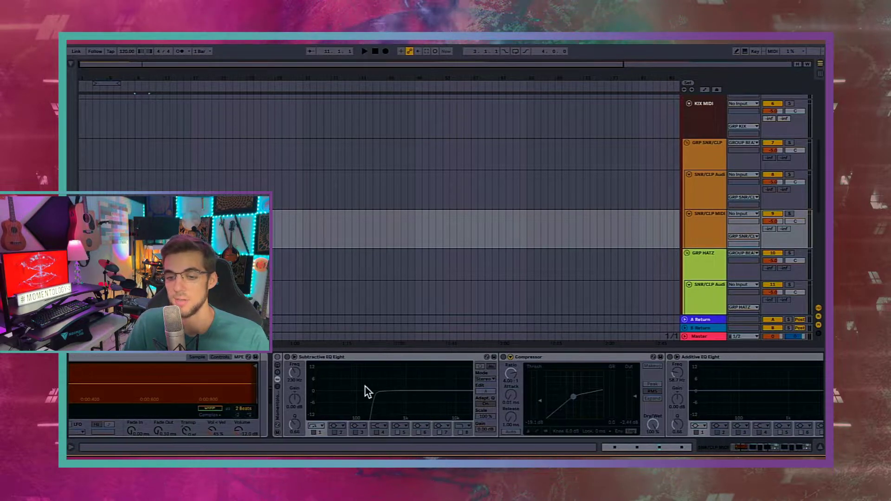
click(281, 408)
scroll(398, 383, right, 4)
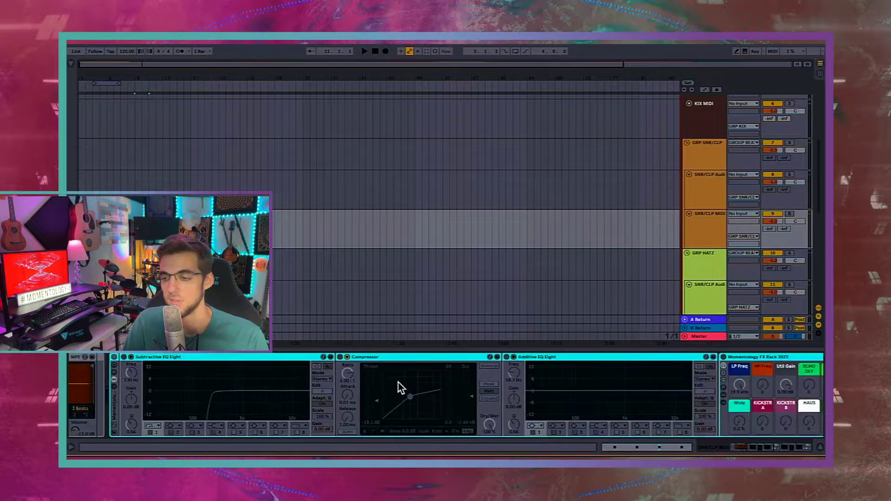
scroll(399, 382, left, 7)
Compare the SNR/CLP Audio and MIDI racks once more and turn off the Momentology FX Rack 2022 on GRP SNR/CLP.
click(707, 177)
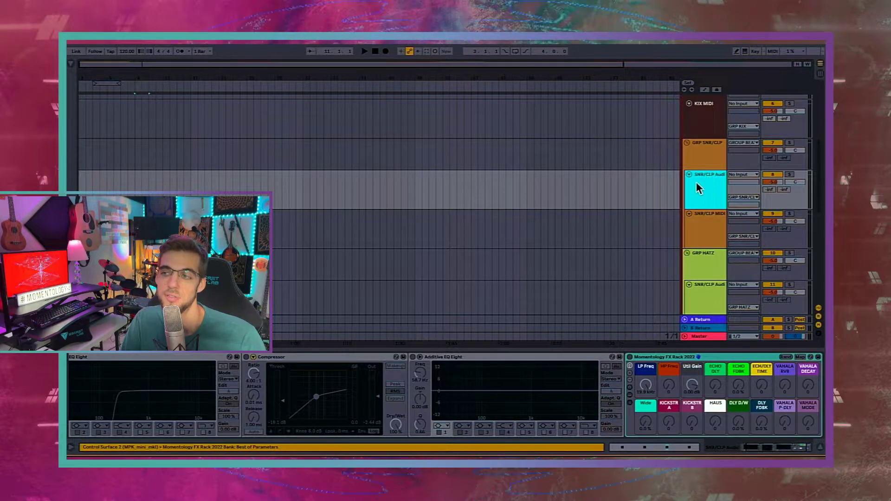
click(696, 222)
click(704, 199)
click(707, 225)
click(706, 201)
click(707, 225)
click(707, 197)
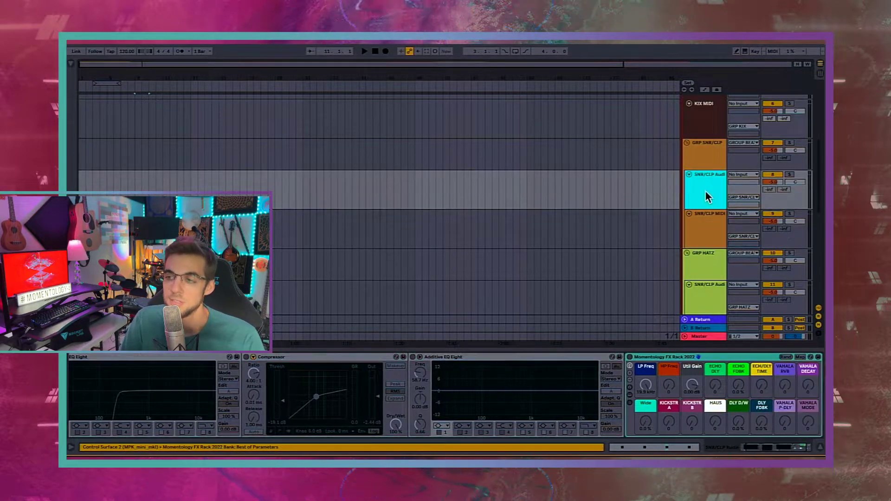
click(703, 166)
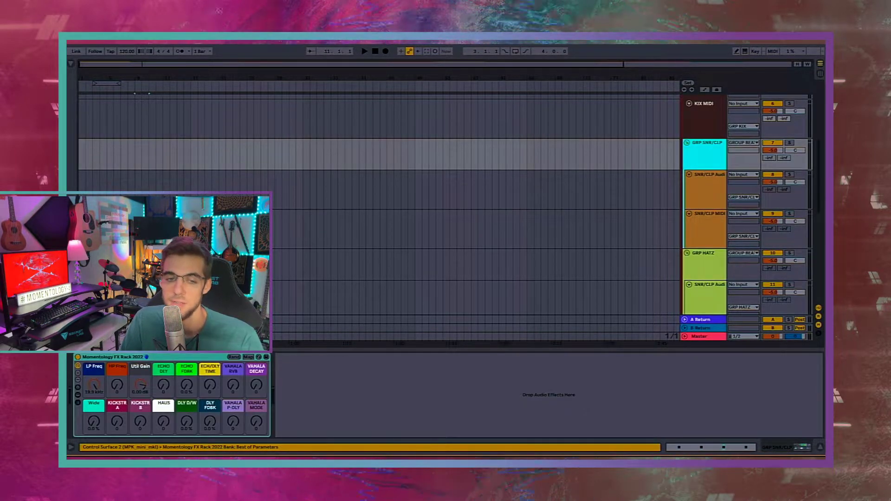
click(79, 356)
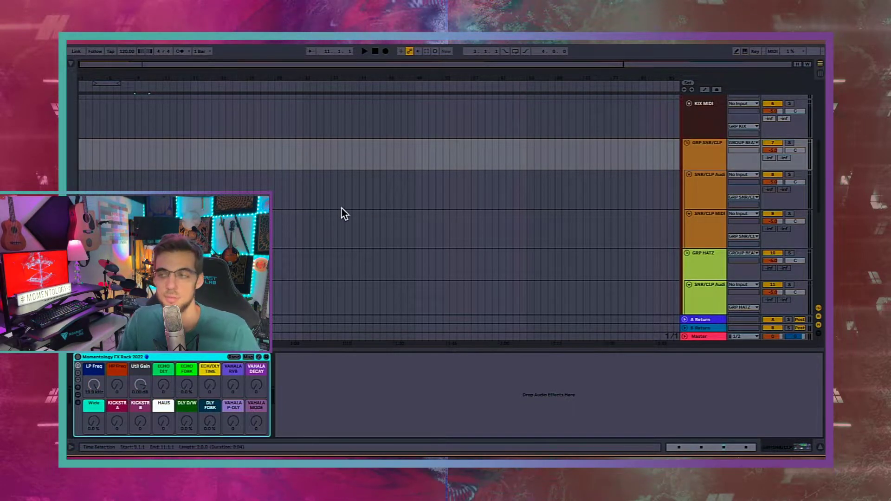
Check the full device chain of the SNR/CLP MIDI track and turn off its Drum Rack.
click(345, 190)
key(Down)
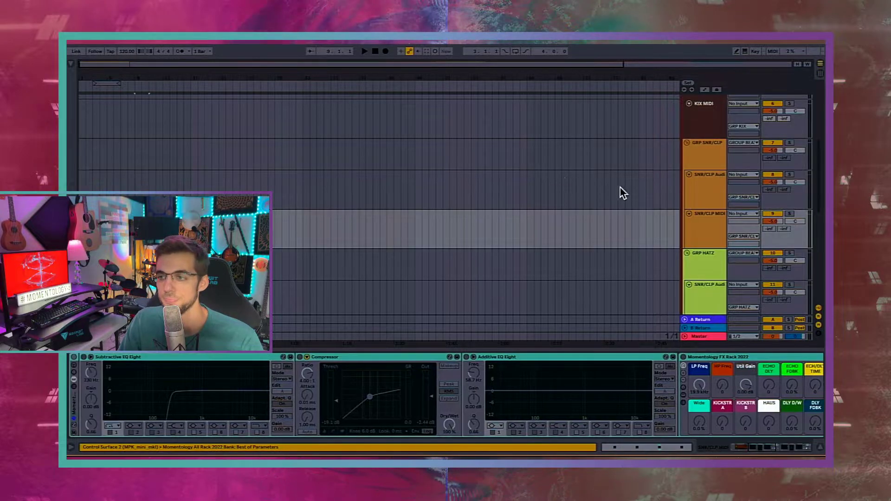
click(704, 211)
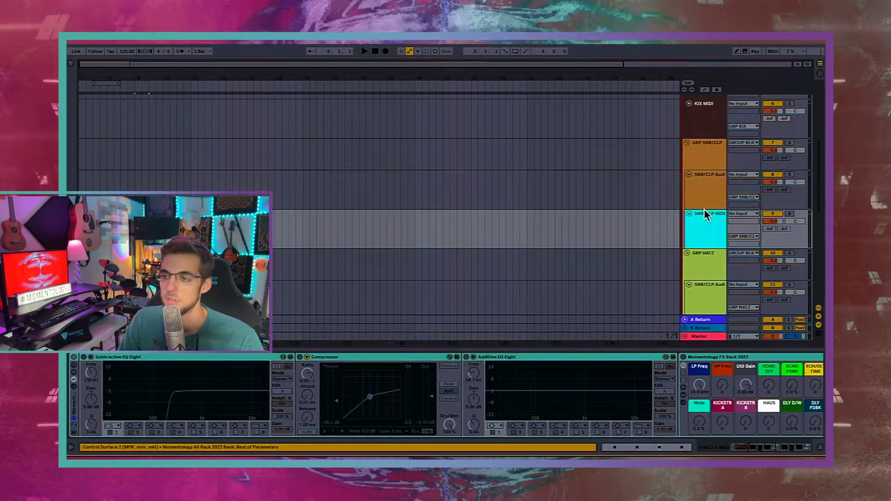
scroll(373, 386, up, 5)
scroll(373, 384, down, 8)
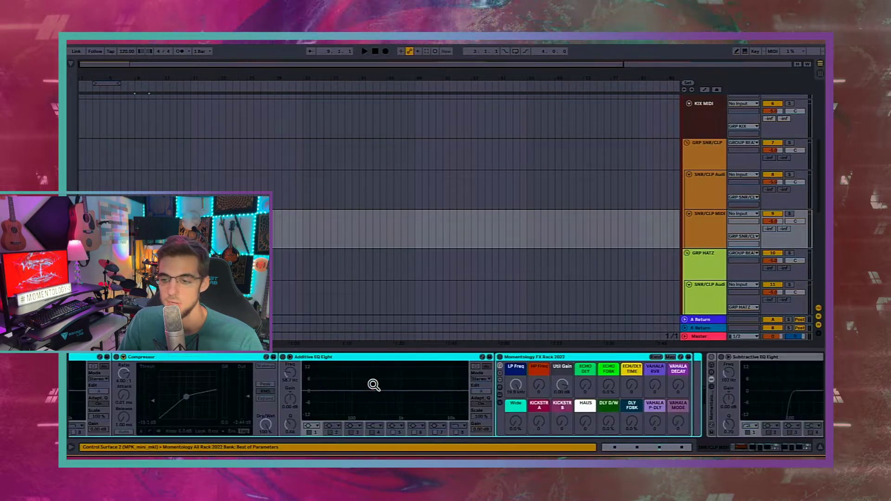
scroll(523, 407, up, 4)
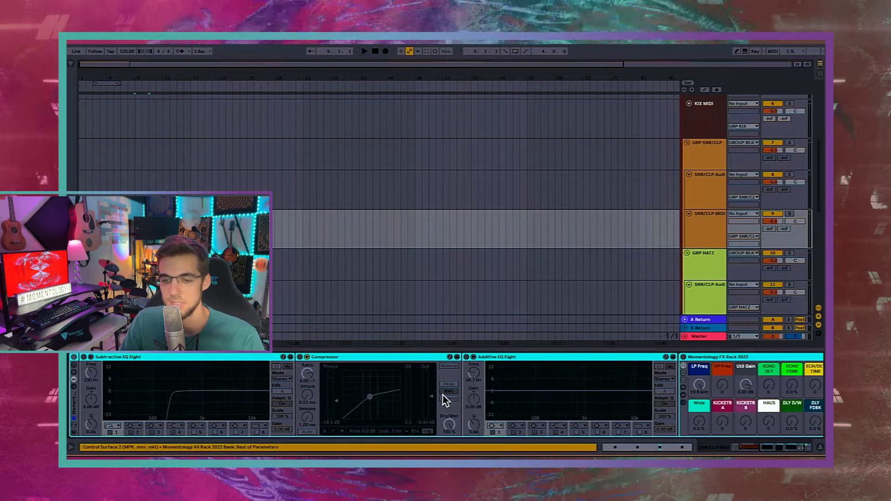
scroll(466, 394, up, 5)
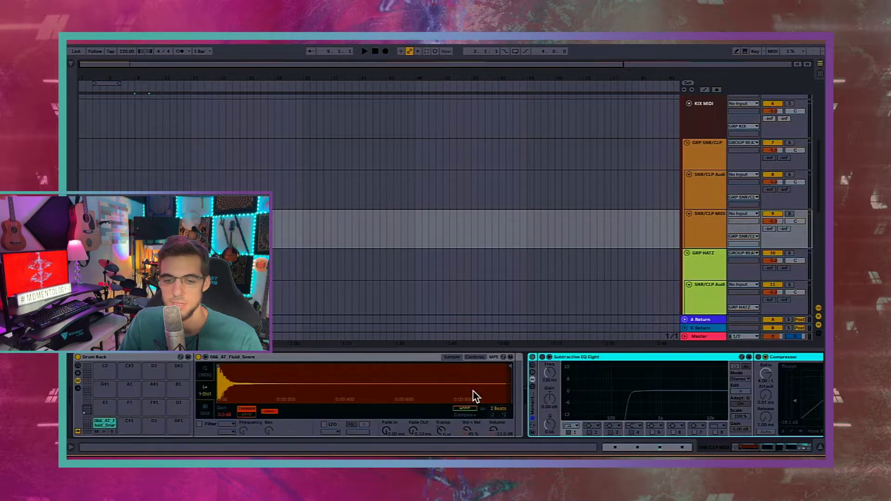
click(136, 357)
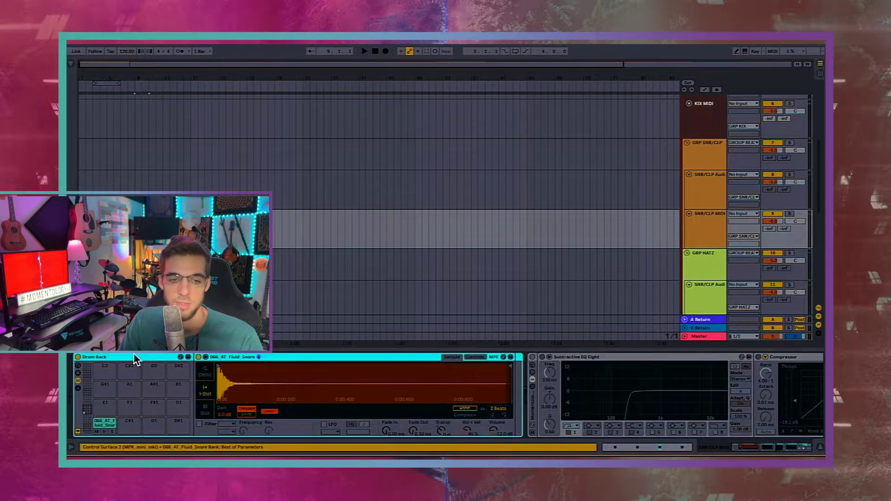
click(77, 357)
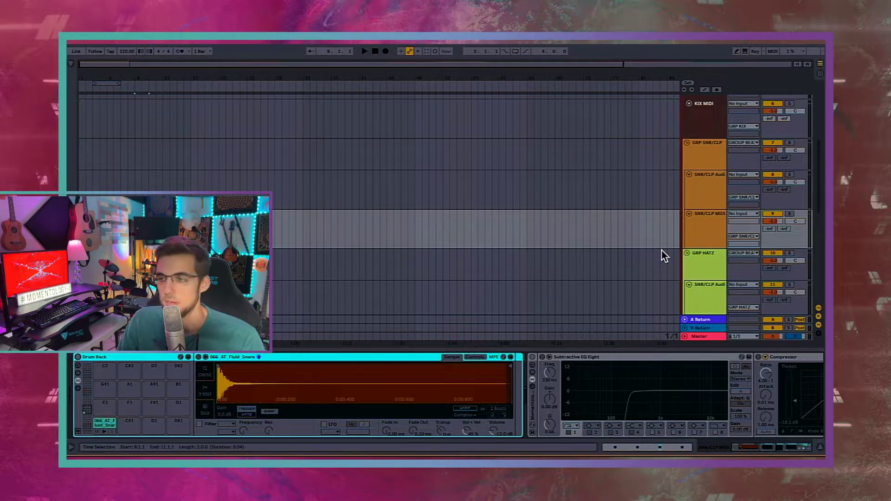
Review the device chains of the SNR/CLP Audio, GRP SNR/CLP, KIX MIDI, KIX Audio, Drum Loop and GRP KIX tracks.
click(699, 187)
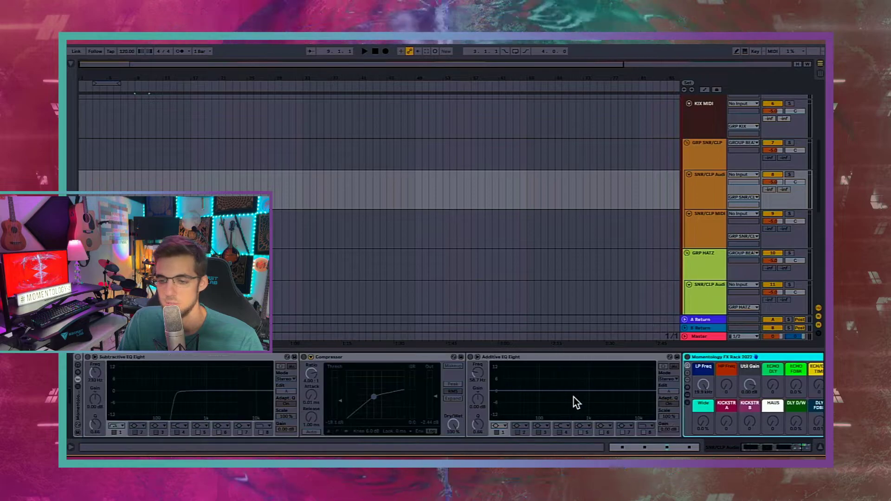
click(710, 156)
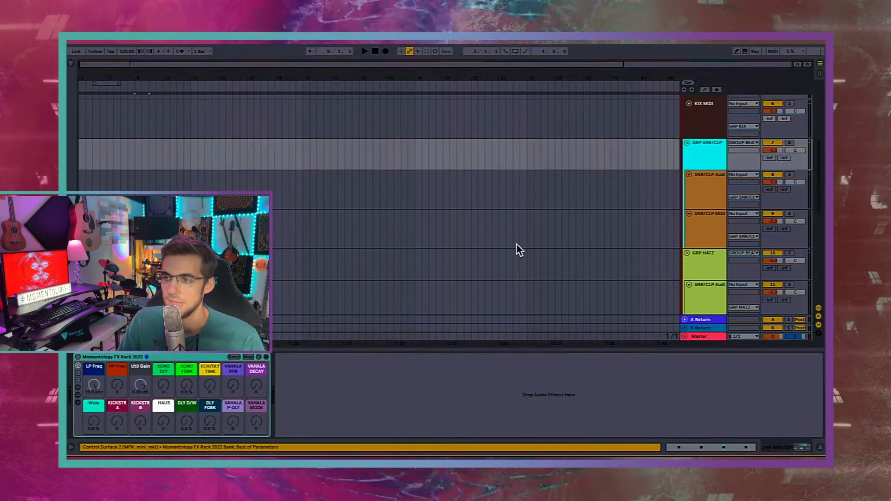
click(712, 128)
scroll(639, 213, up, 2)
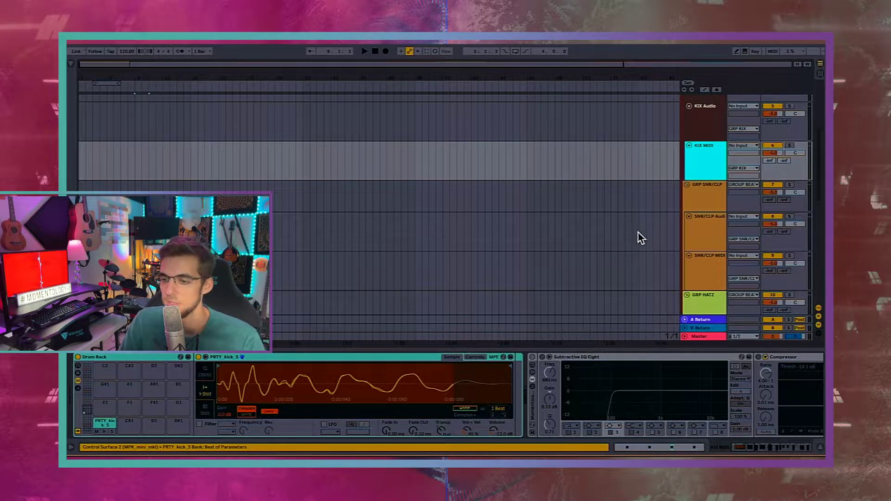
click(705, 121)
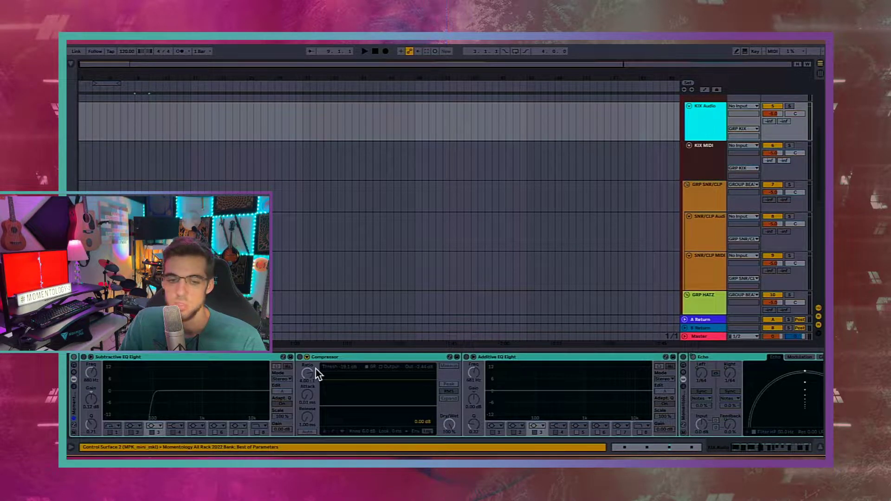
click(157, 365)
scroll(662, 160, up, 2)
scroll(707, 207, up, 2)
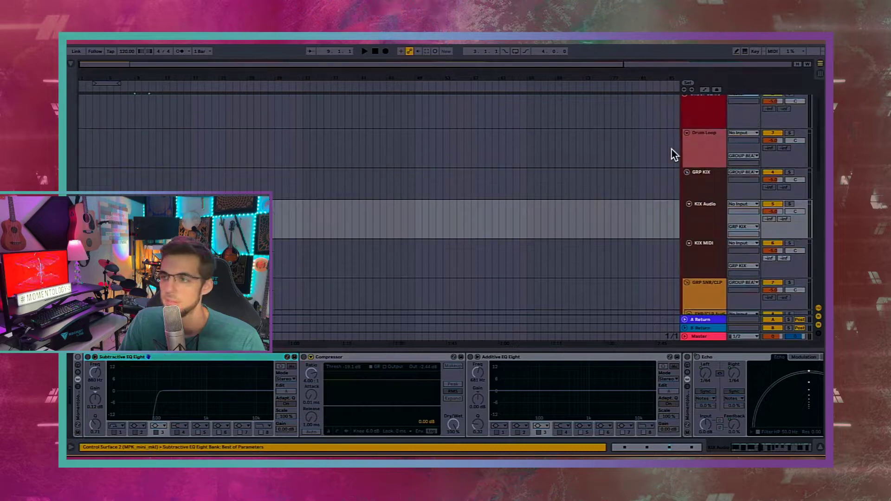
click(703, 152)
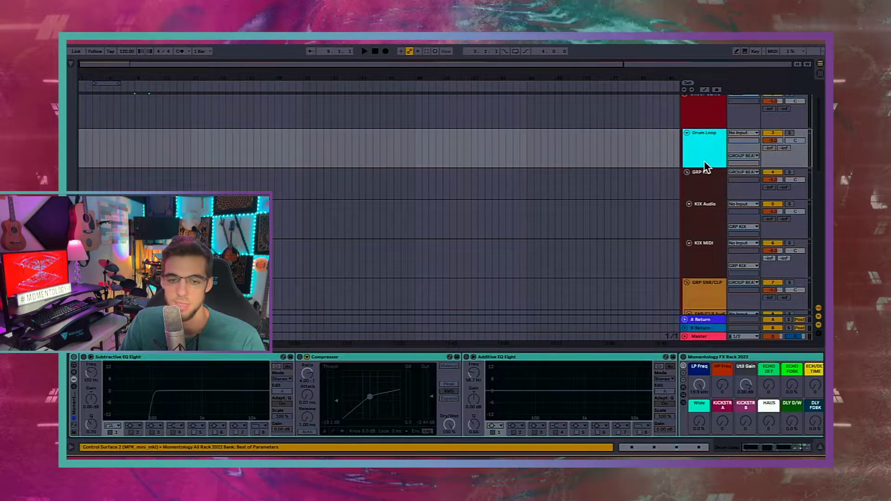
click(705, 186)
Turn on the Momentology rack on the KIX Audio track and set its Subtractive EQ Eight low cut to about 41 Hz.
click(704, 208)
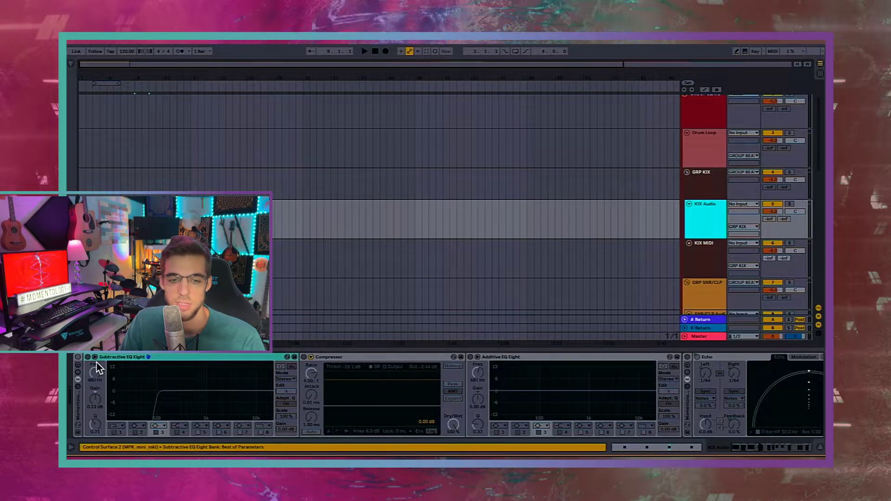
click(78, 357)
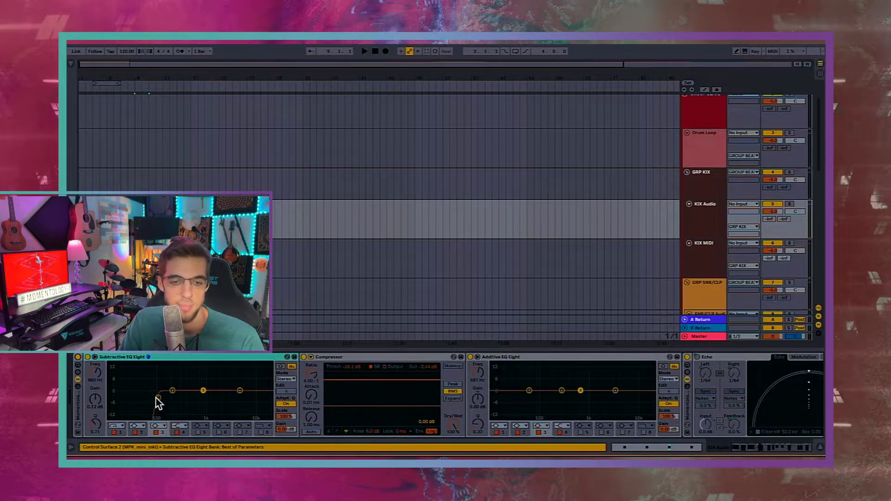
drag(154, 399, 156, 414)
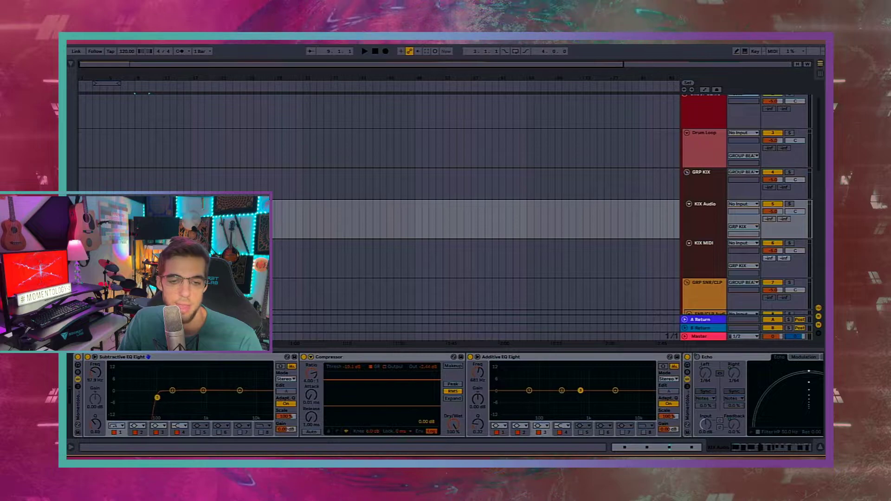
drag(152, 398, 146, 398)
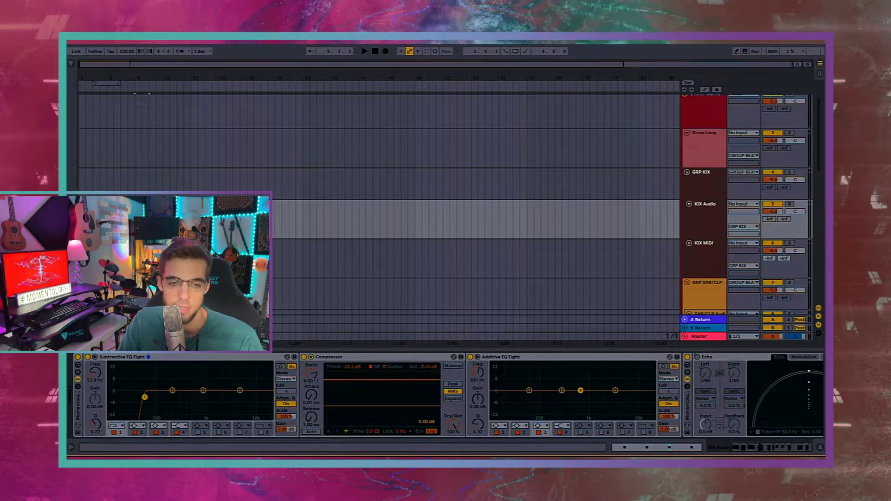
drag(138, 397, 139, 397)
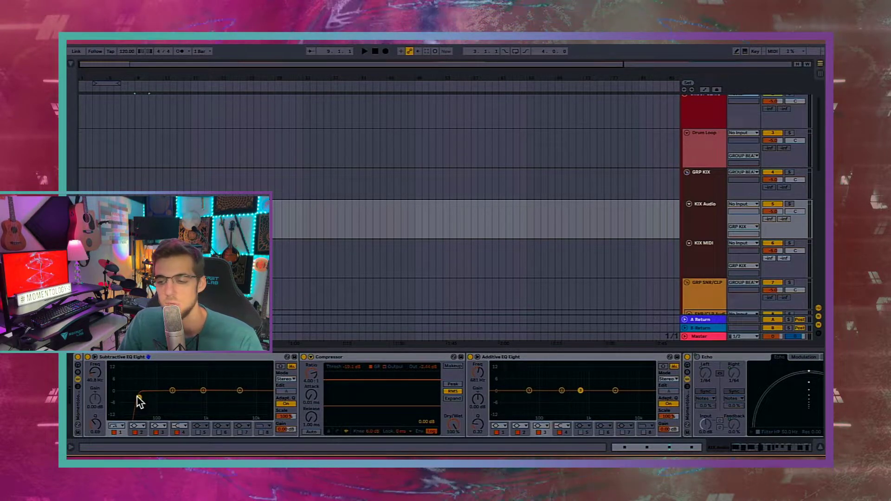
Fold the Echo, Delay and ValhallaVintageVerb devices on KIX Audio and show the macro controls of its Momentology FX Rack.
double_click(720, 358)
double_click(653, 359)
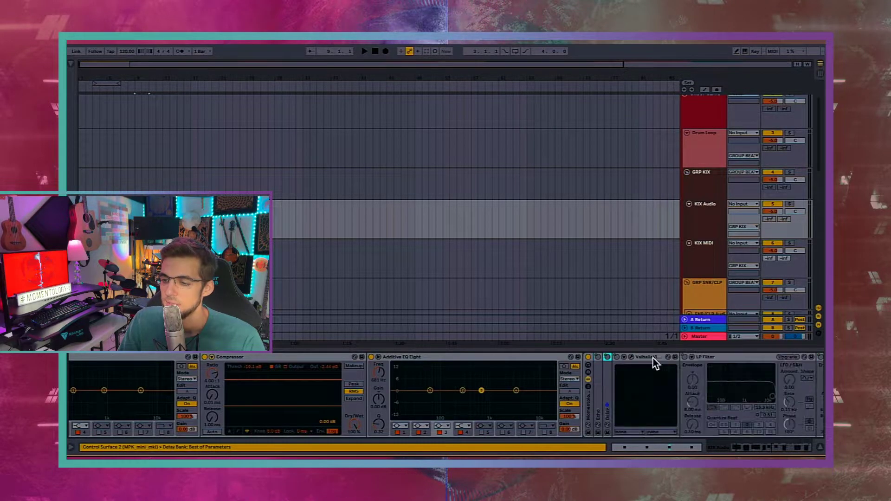
double_click(653, 358)
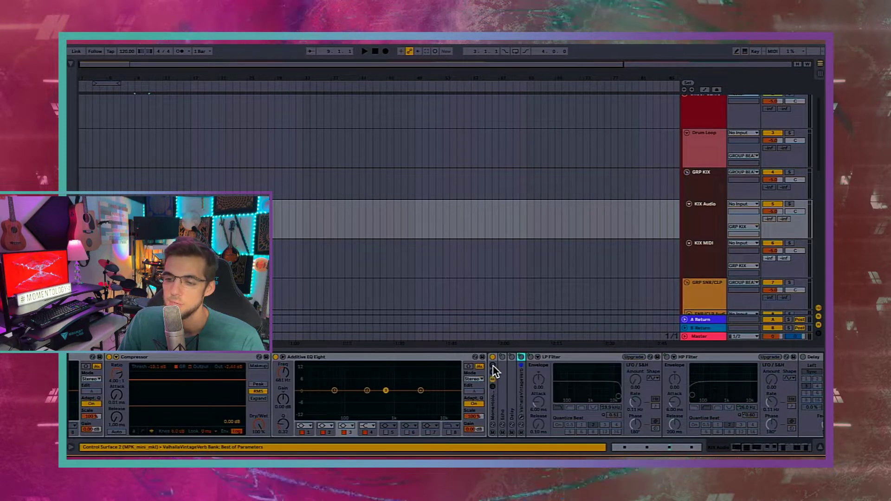
click(493, 366)
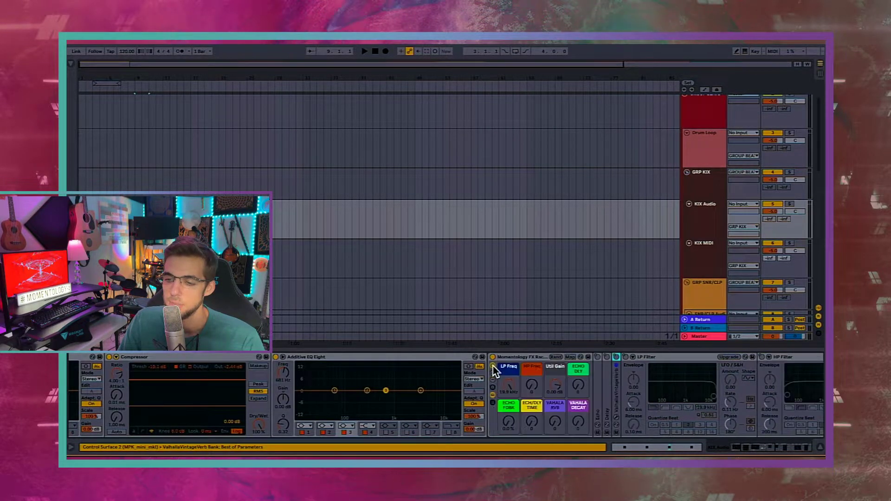
Delete the Momentology All Rack 2022 from the KIX Audio track after checking its device chain.
click(530, 358)
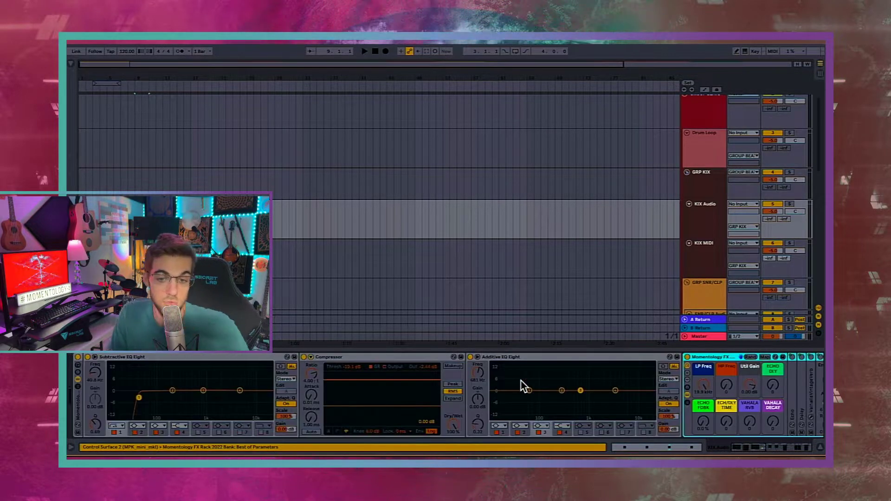
click(77, 366)
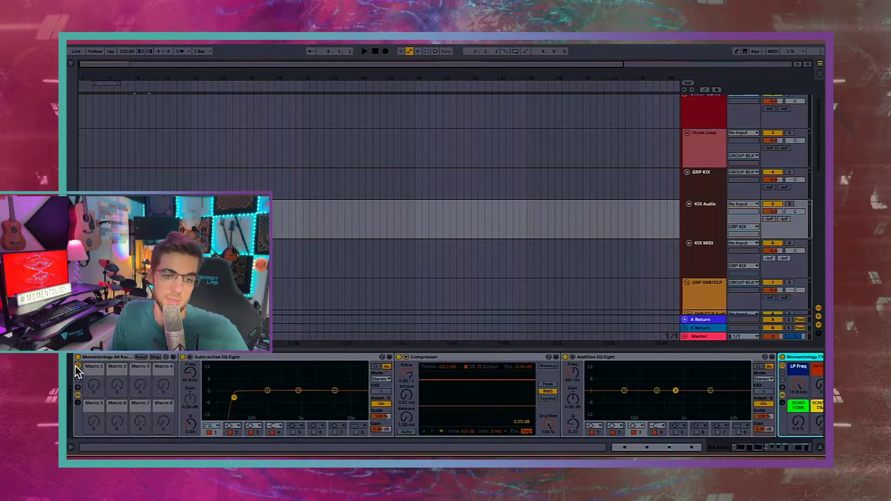
click(77, 366)
scroll(265, 381, right, 3)
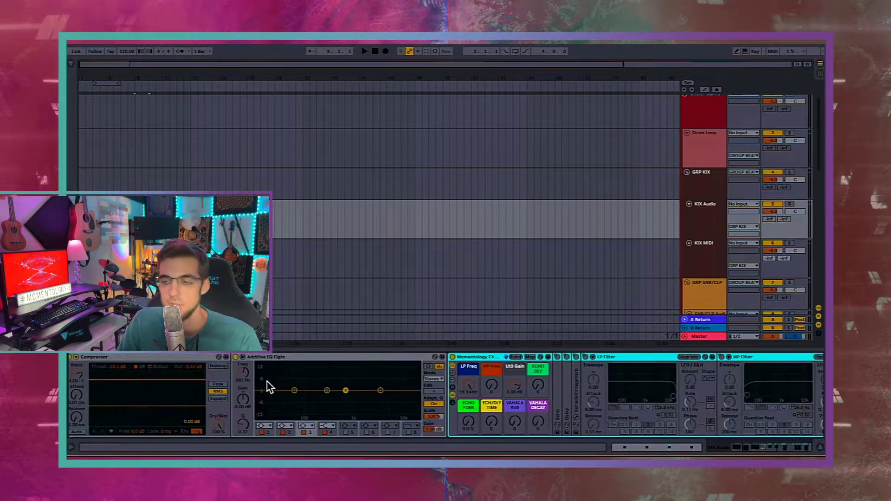
scroll(266, 380, right, 1)
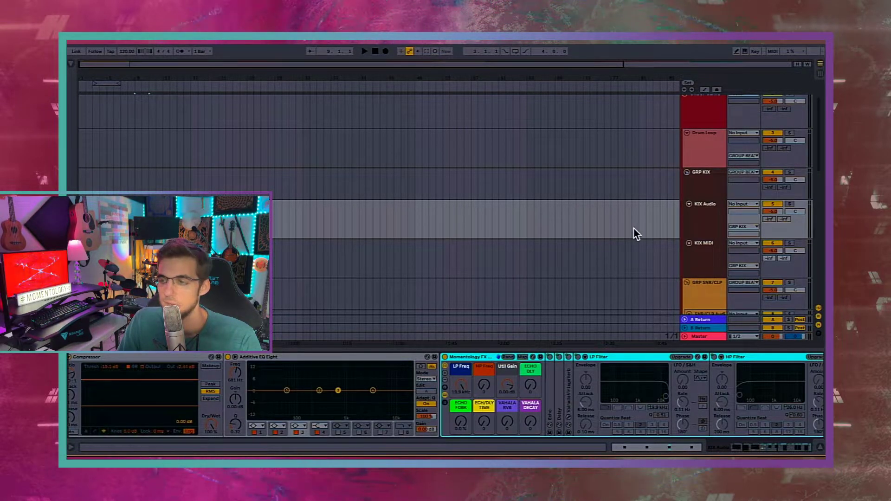
click(698, 215)
scroll(156, 409, left, 3)
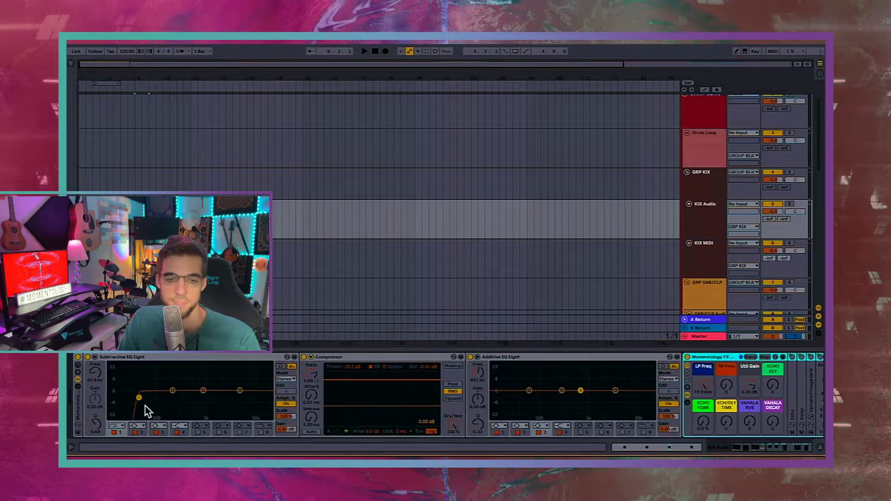
click(79, 403)
key(Delete)
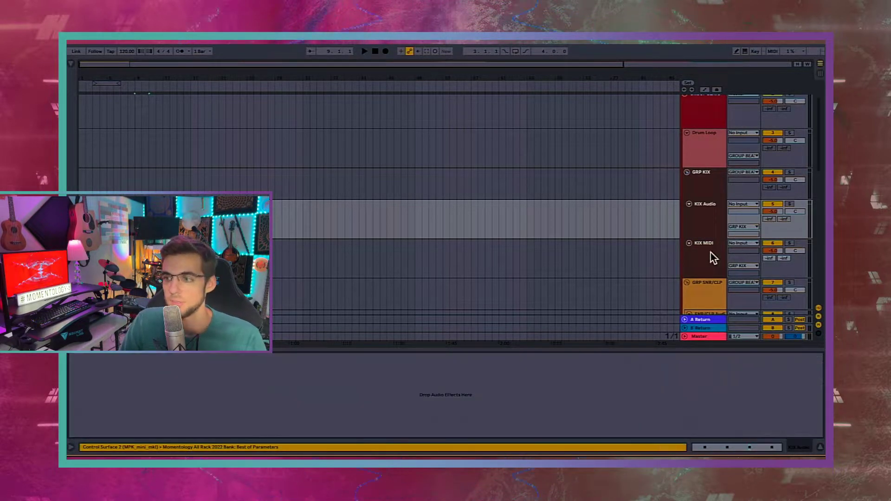
Remove the Momentology All Rack 2022 from the KIX MIDI track, keeping its Drum Rack.
click(710, 253)
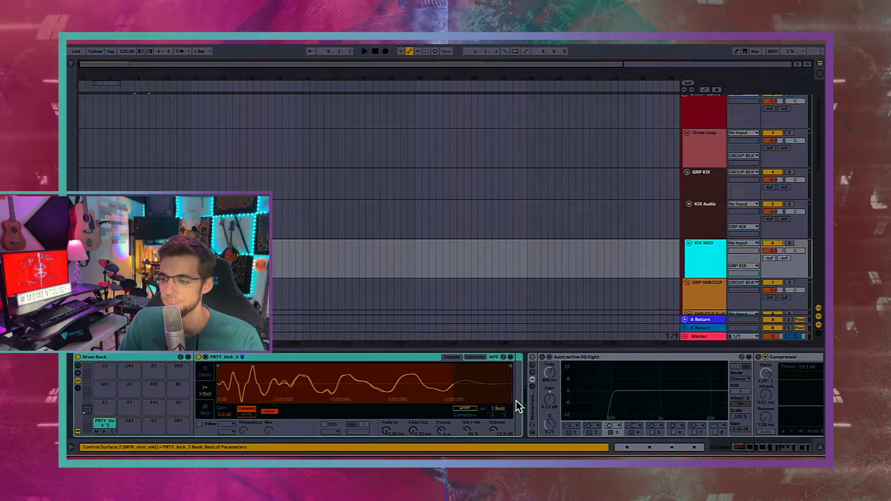
scroll(516, 401, right, 10)
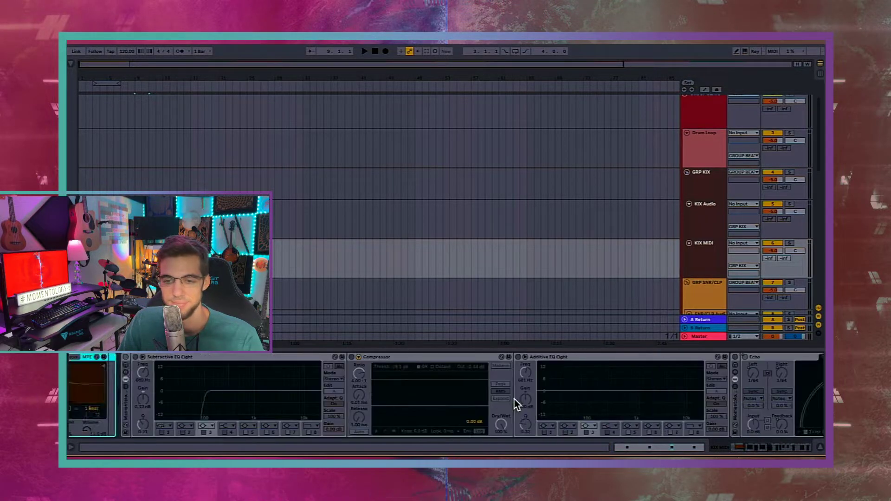
scroll(514, 399, left, 3)
click(278, 412)
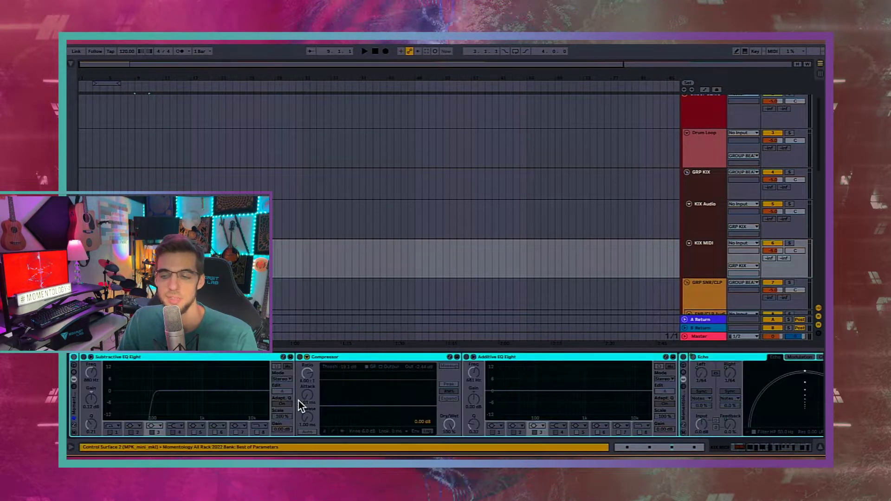
Copy the Momentology All Rack 2022 from the SNR/CLP Audio track and paste it onto the KIX Audio track.
click(706, 291)
scroll(705, 289, down, 1)
click(704, 288)
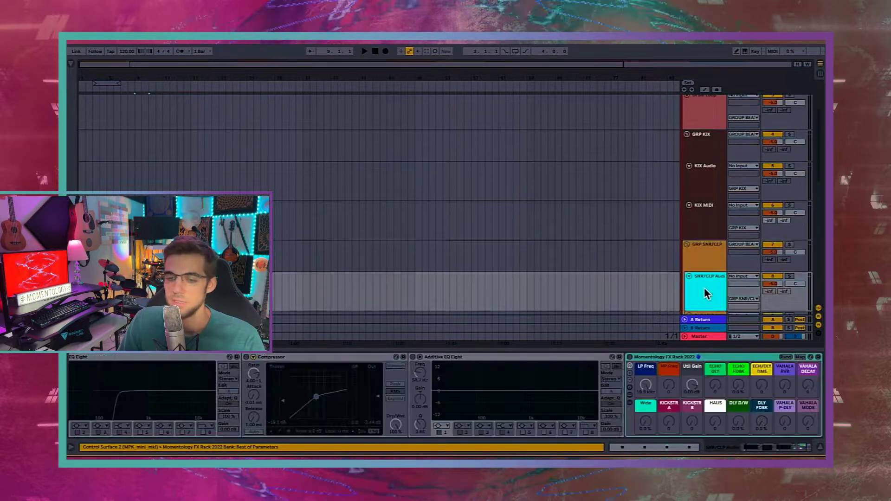
scroll(155, 371, left, 2)
click(74, 408)
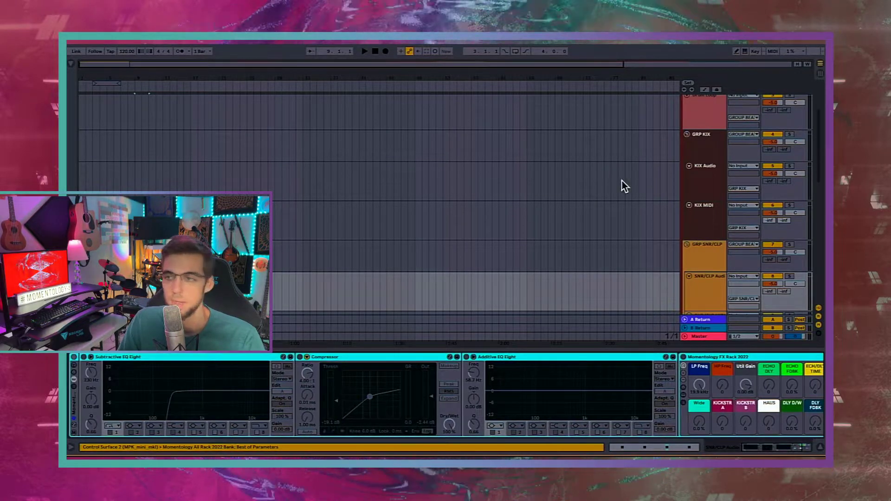
click(703, 180)
click(570, 376)
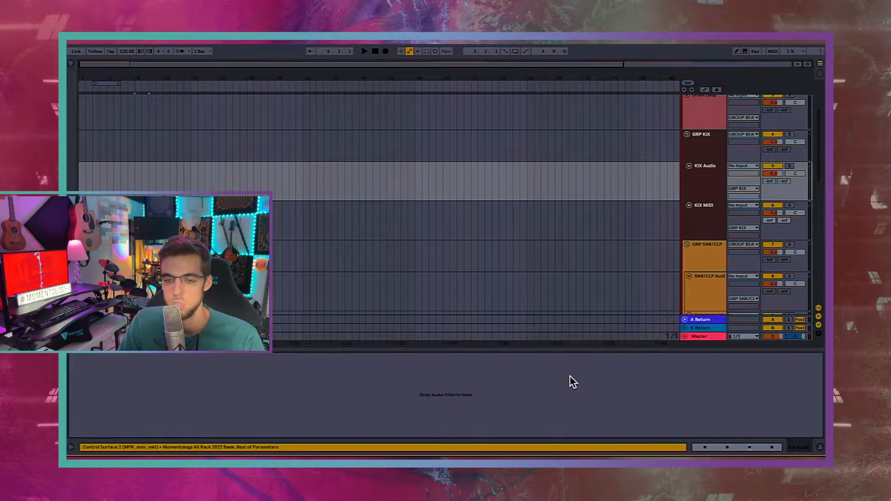
key(ctrl+v)
Turn on the KIX Audio rack, set its Subtractive EQ Eight low cut to about 41 Hz, and switch the rack off again.
click(74, 357)
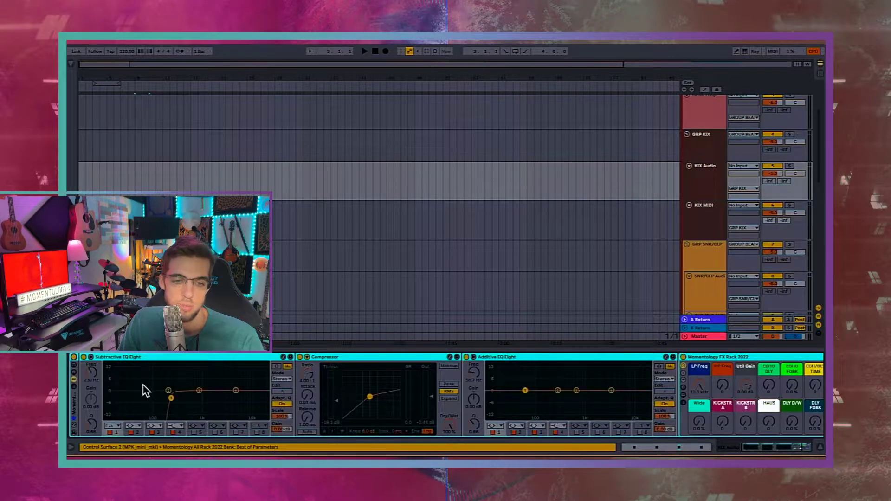
drag(169, 399, 135, 398)
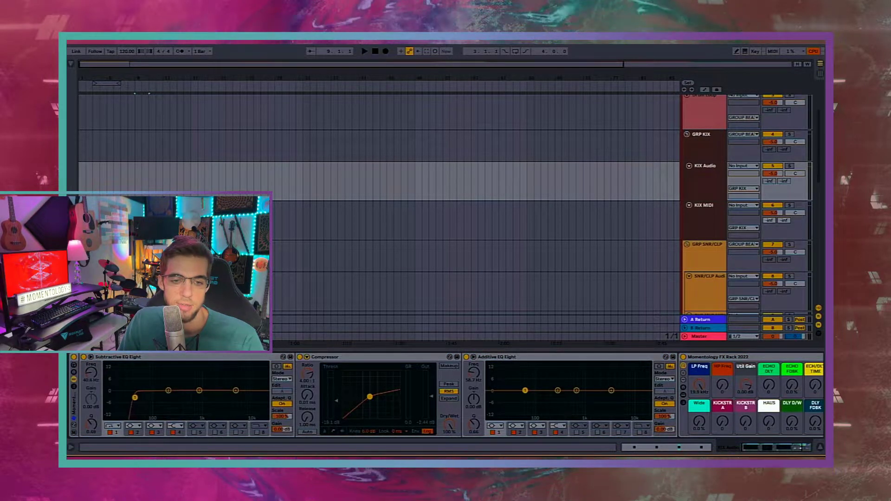
scroll(188, 397, right, 3)
scroll(195, 399, left, 3)
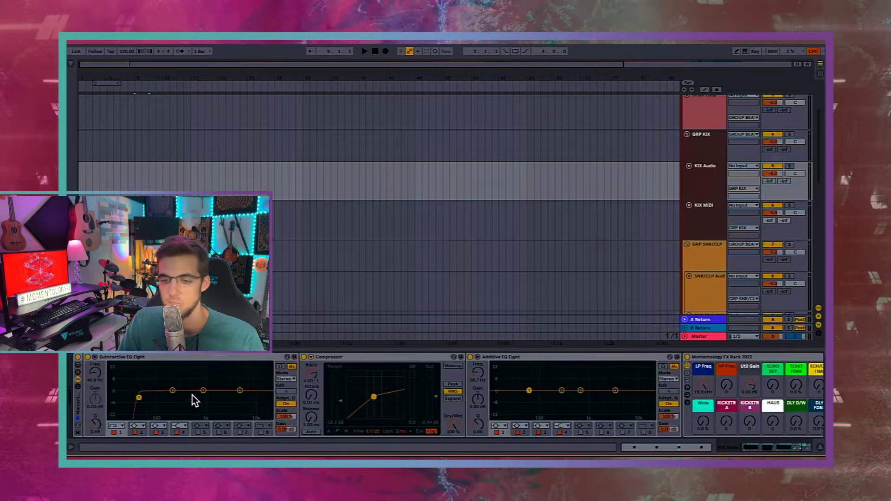
click(77, 357)
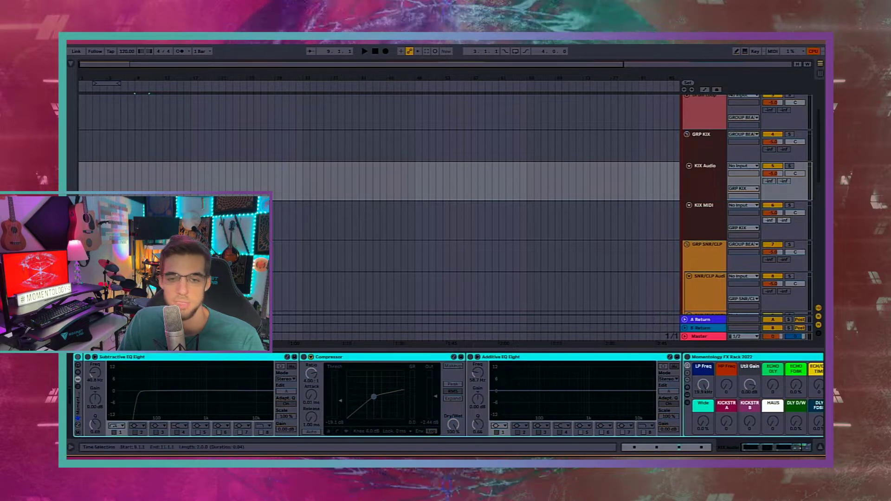
Paste the adjusted KIX Audio rack after the Drum Rack on the KIX MIDI track and turn it on.
click(691, 221)
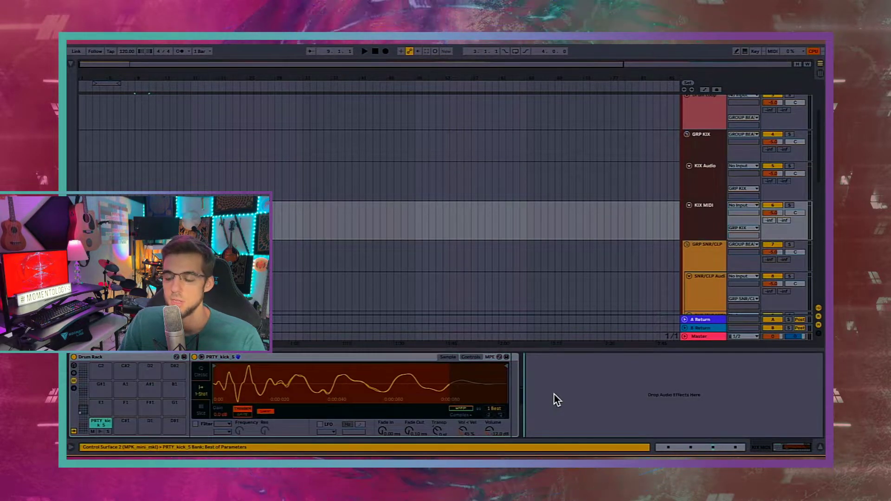
key(ctrl+v)
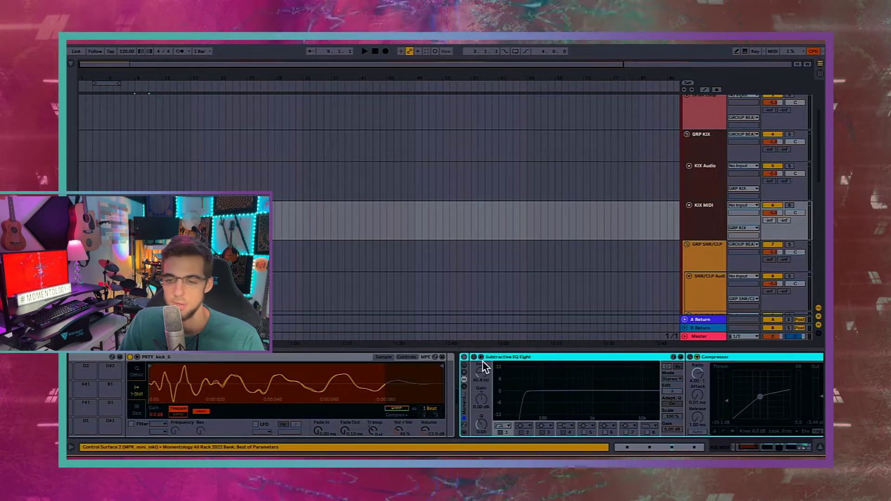
click(464, 358)
scroll(163, 436, left, 2)
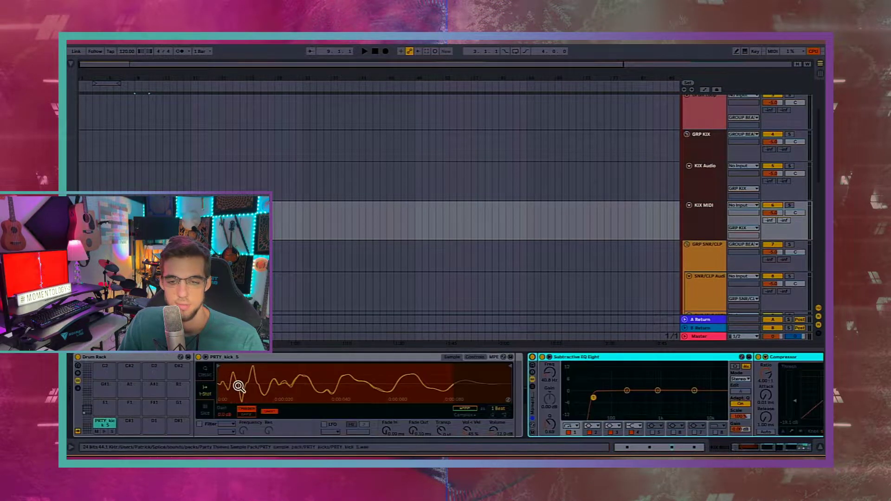
Audition the kick pad on KIX MIDI and examine its spectrum in the expanded Subtractive EQ Eight display.
click(101, 432)
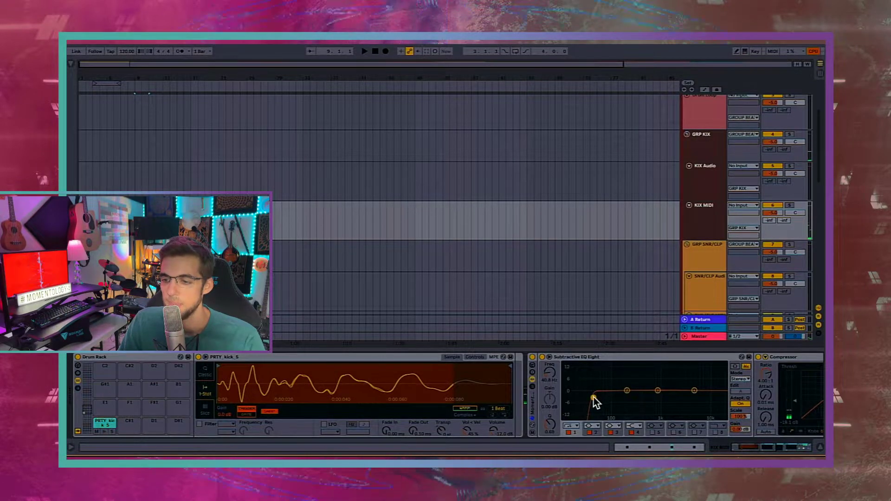
click(105, 431)
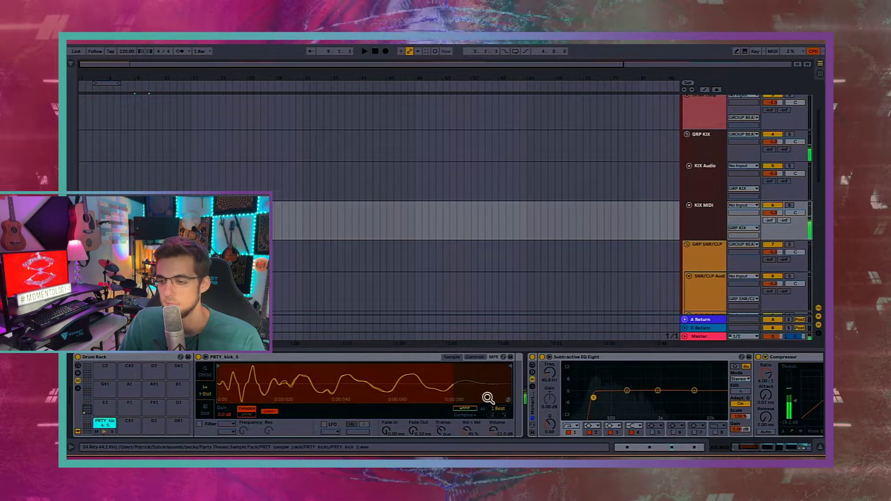
click(549, 357)
click(102, 431)
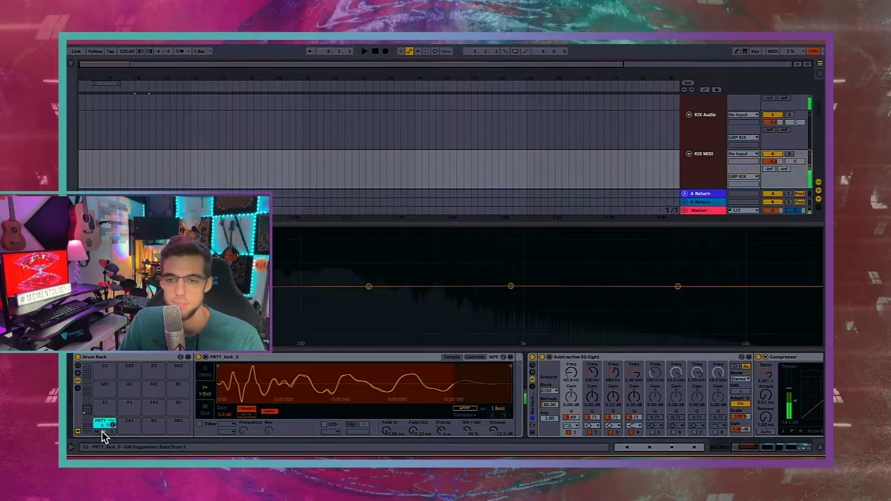
click(102, 431)
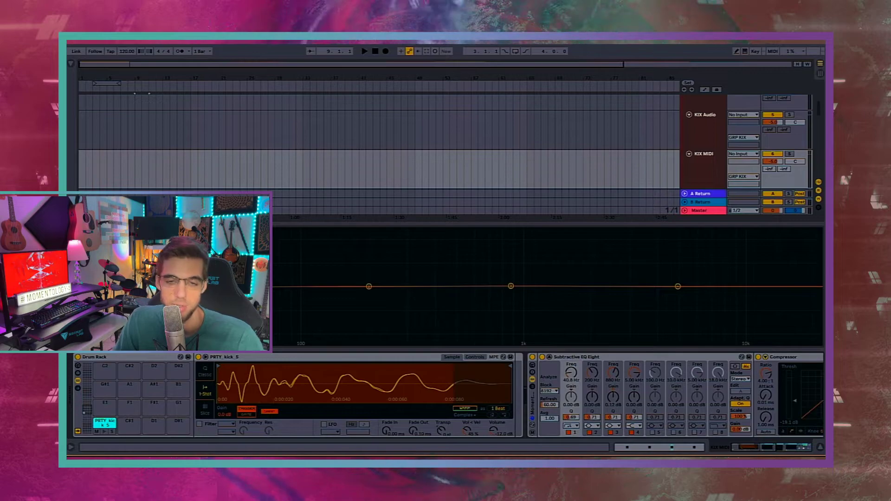
Collapse the expanded EQ display and turn off the Momentology All Rack 2022 on the KIX MIDI track.
click(706, 191)
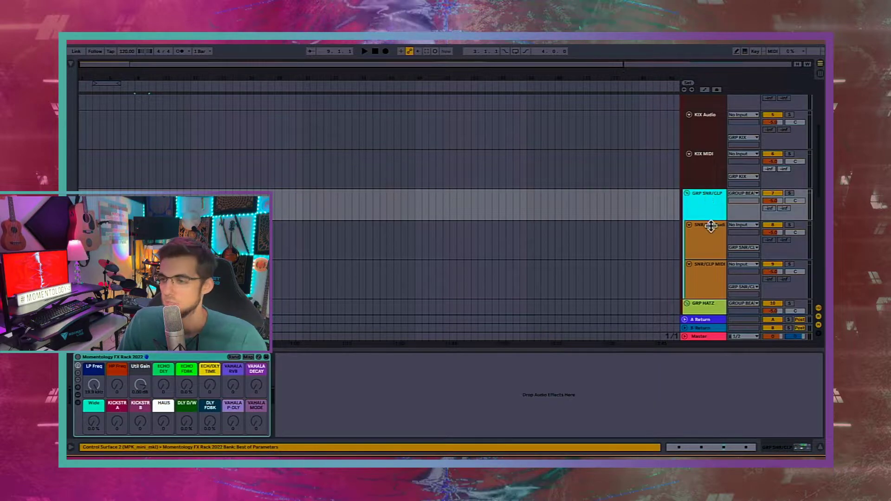
click(701, 177)
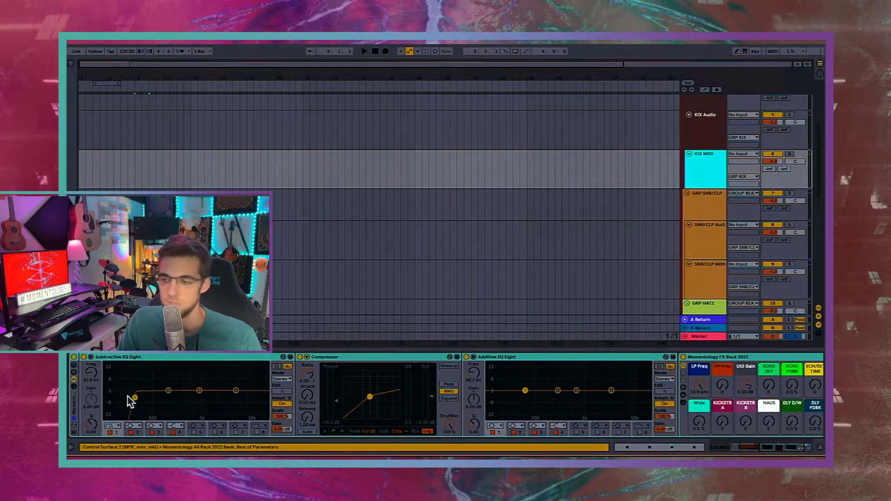
scroll(374, 419, right, 1)
scroll(374, 420, left, 5)
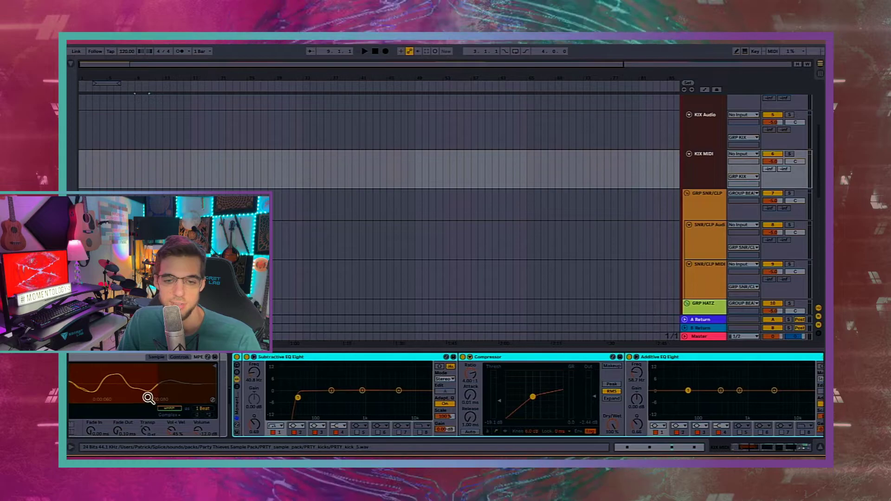
scroll(232, 371, up, 5)
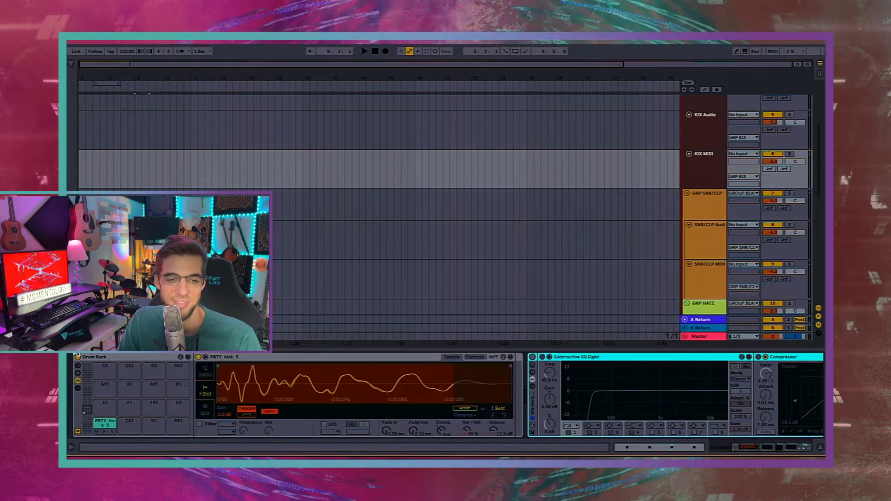
click(720, 168)
click(707, 139)
click(702, 172)
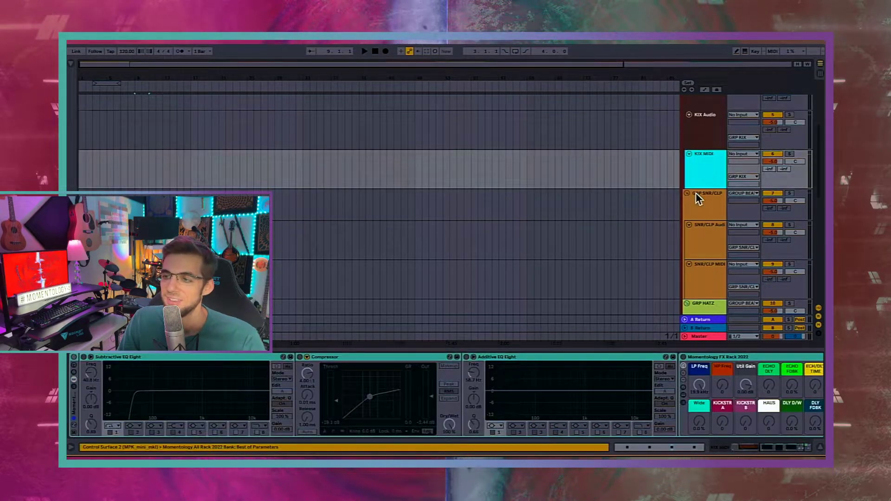
scroll(642, 400, down, 3)
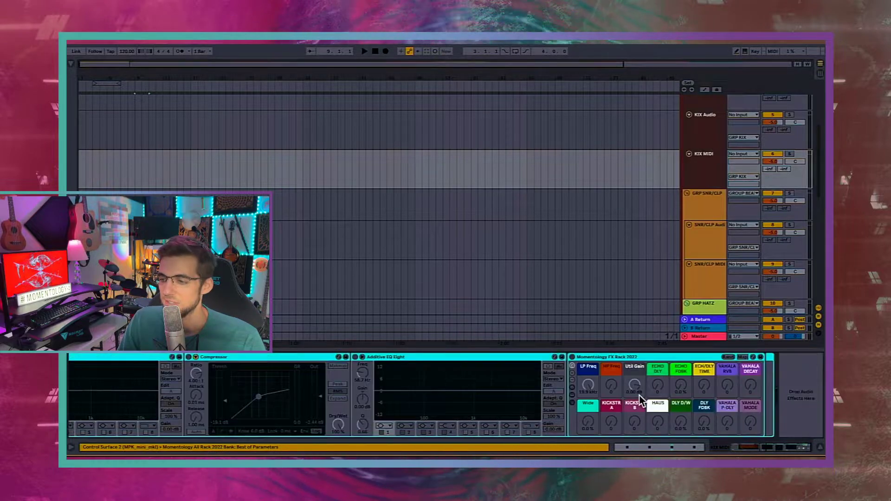
Copy the Momentology FX Rack 2022 from the GRP SNR/CLP group and paste it onto the GRP KIX group.
click(700, 205)
click(191, 361)
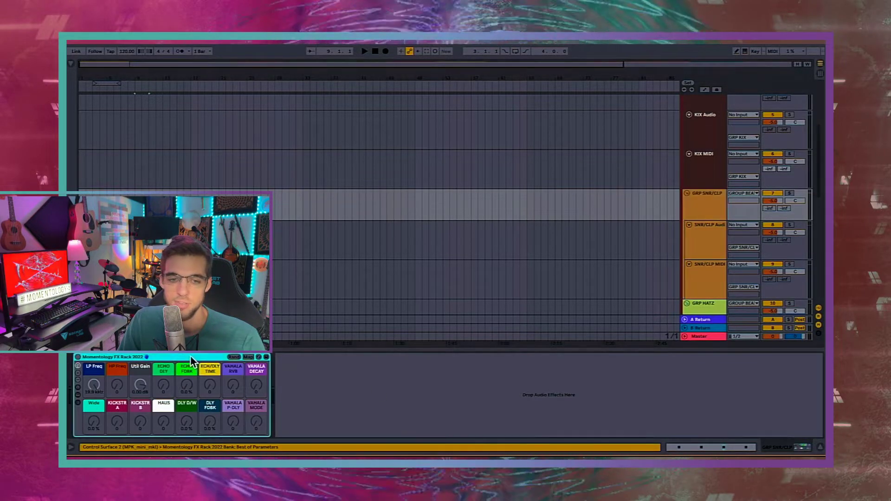
scroll(684, 167, up, 2)
click(695, 140)
click(272, 358)
key(super+v)
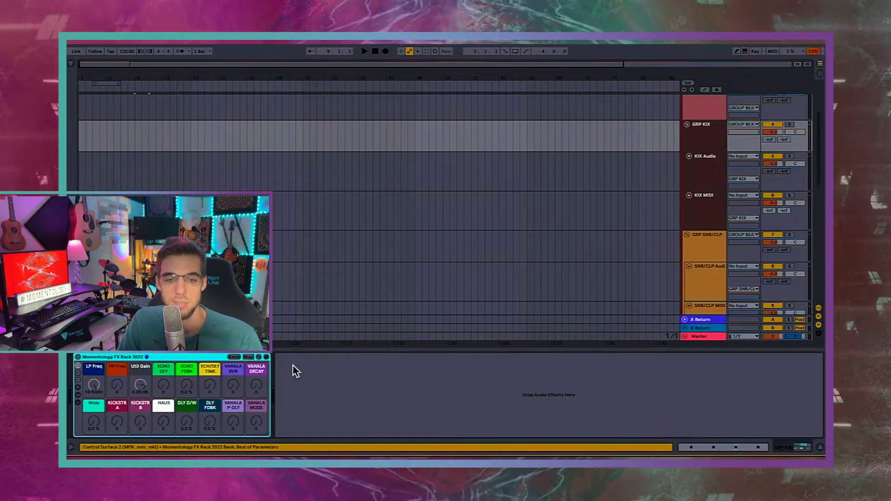
Review the device chains of the Drum Loop, GRP KIX, KIX MIDI, GRP SNR/CLP, SNR/CLP Audio and SNR/CLP MIDI tracks.
click(698, 136)
click(700, 112)
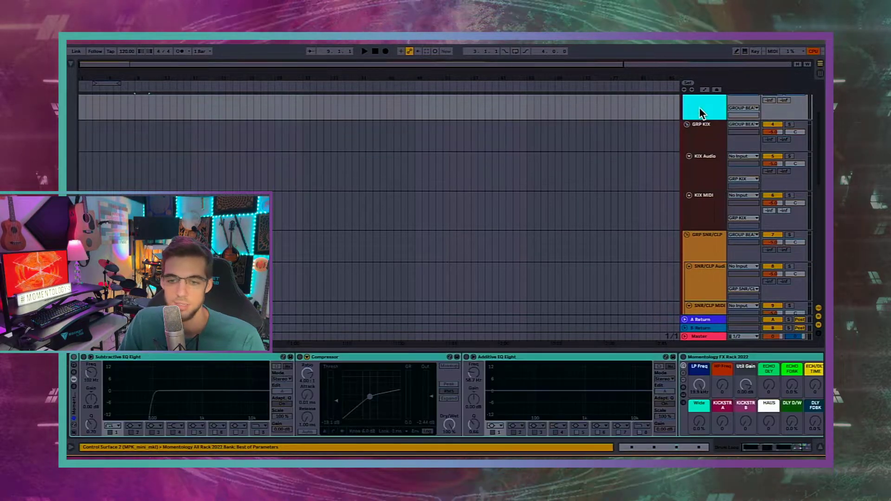
click(494, 377)
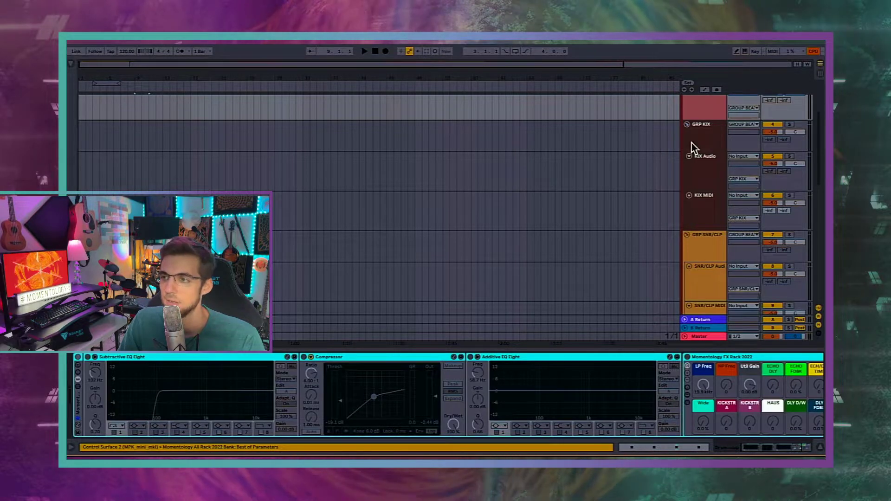
click(692, 144)
click(715, 208)
click(696, 251)
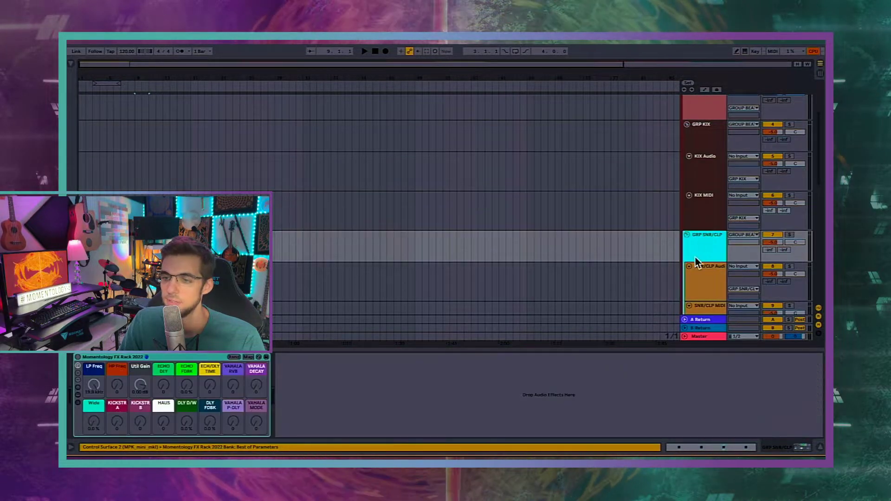
click(696, 271)
scroll(616, 214, down, 3)
click(703, 166)
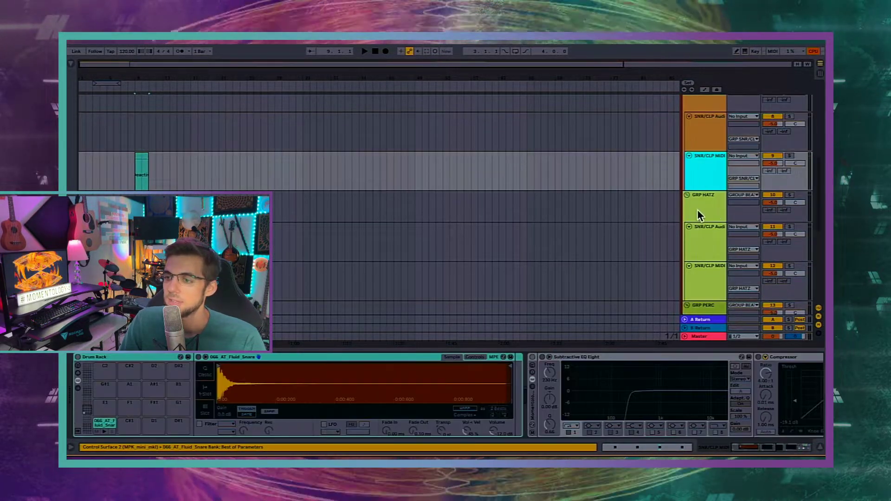
Check the GRP HATZ group's empty chain and copy the Momentology All Rack 2022 from the SNR/CLP MIDI track.
scroll(697, 209, down, 2)
scroll(694, 204, up, 3)
click(695, 184)
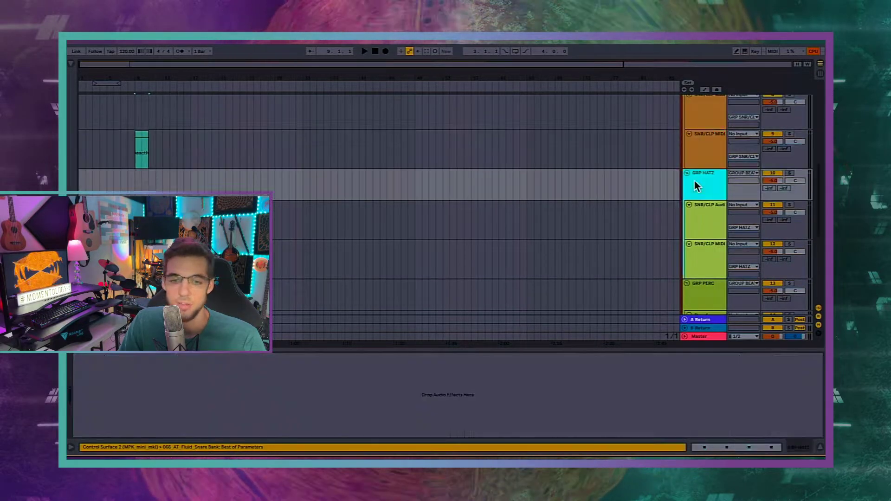
click(697, 142)
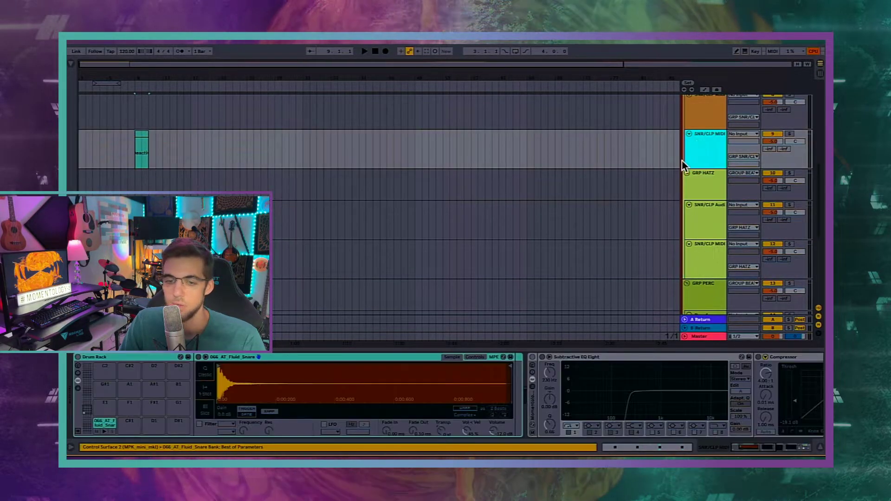
scroll(530, 408, down, 4)
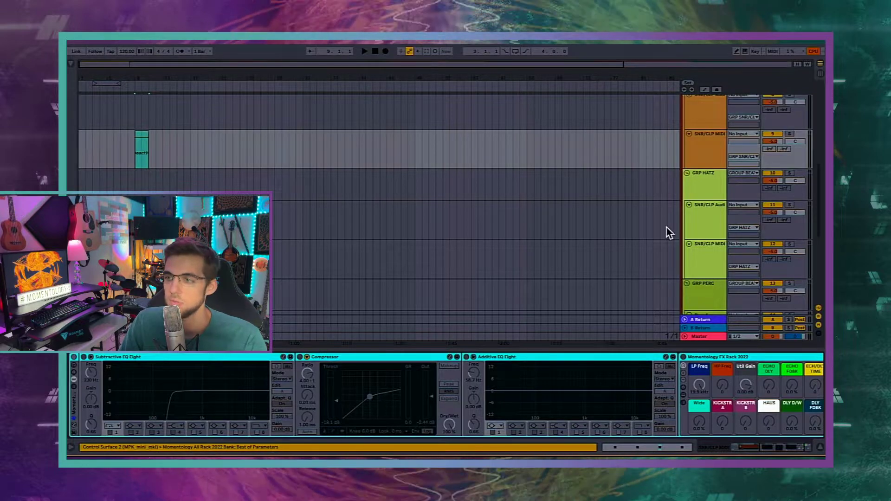
Replace the device rack on the audio track in GRP HATZ with the copied Momentology All Rack 2022.
click(700, 214)
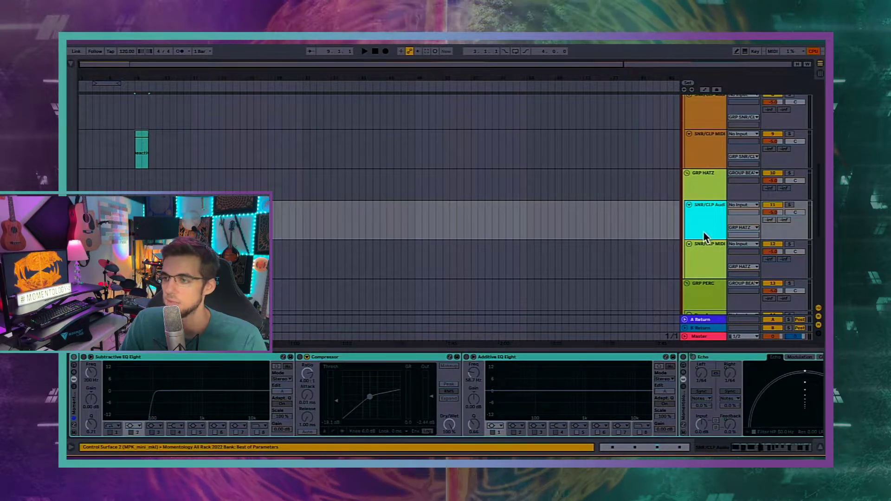
scroll(396, 388, down, 3)
scroll(397, 388, up, 3)
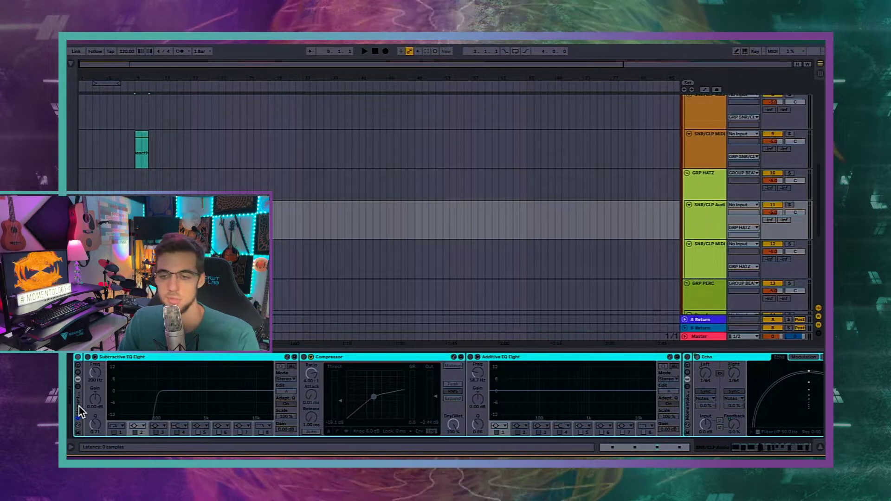
key(Delete)
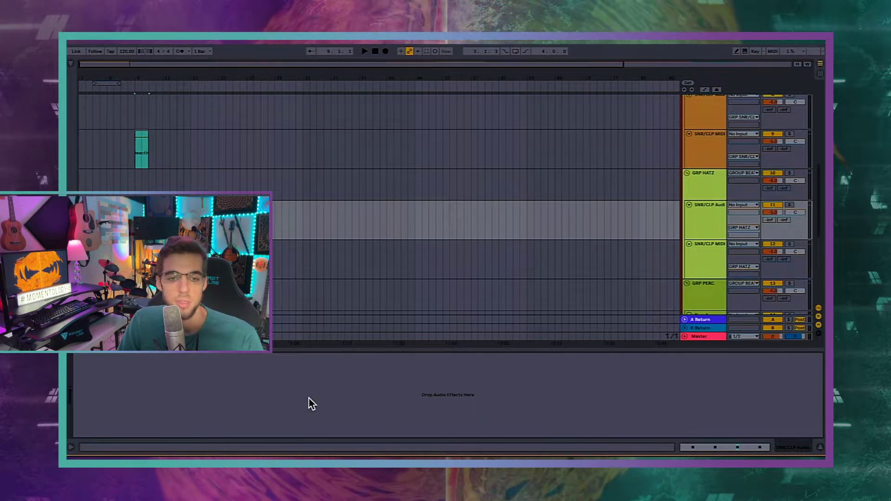
key(ctrl+z)
scroll(227, 389, up, 2)
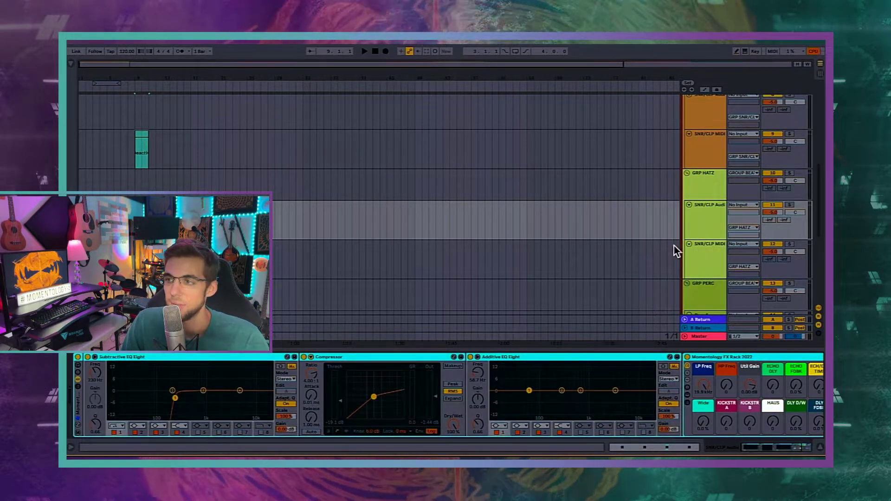
scroll(627, 229, up, 2)
scroll(627, 228, down, 2)
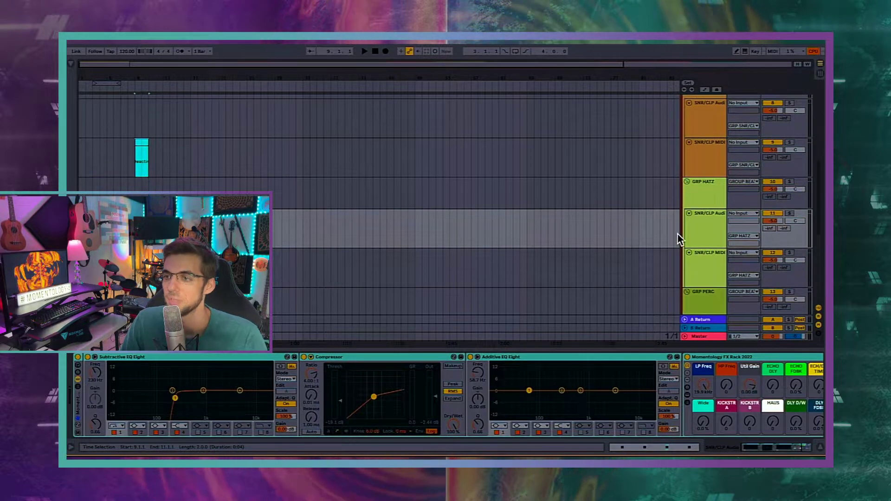
Rename the audio track in the GRP HATZ group as HAT 1 Audio.
click(706, 227)
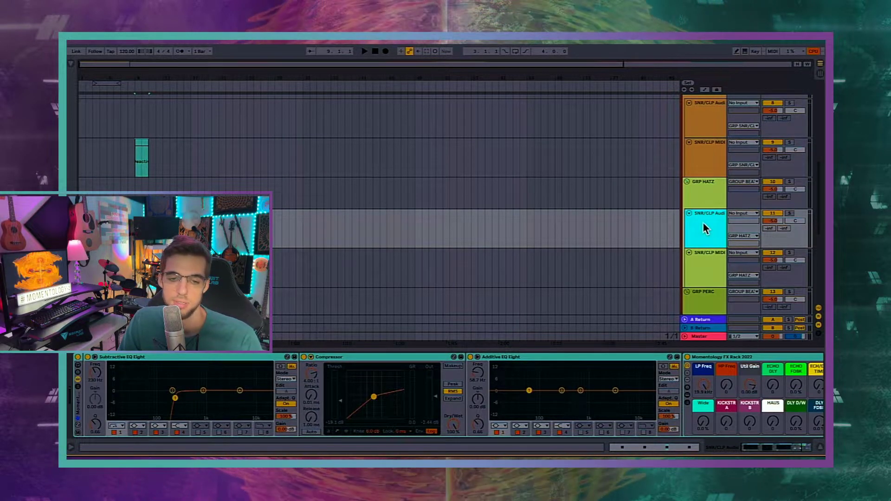
key(ctrl+r)
drag(694, 213, 734, 214)
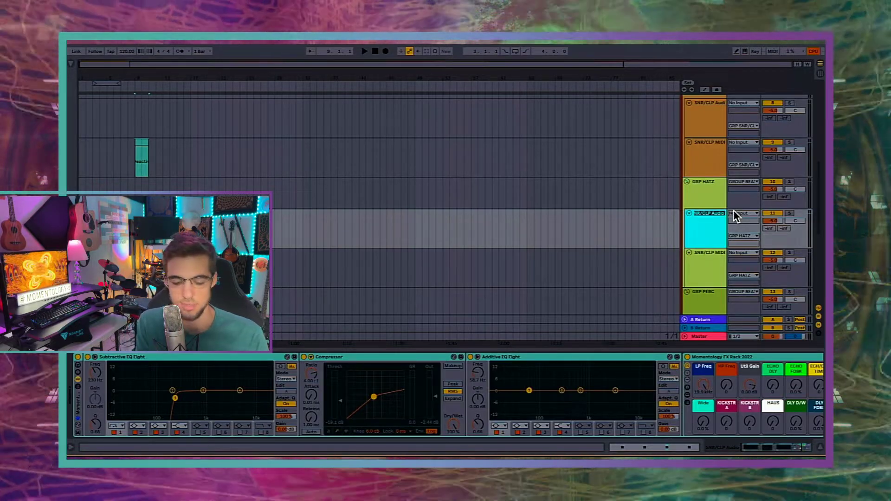
text(HAT 1)
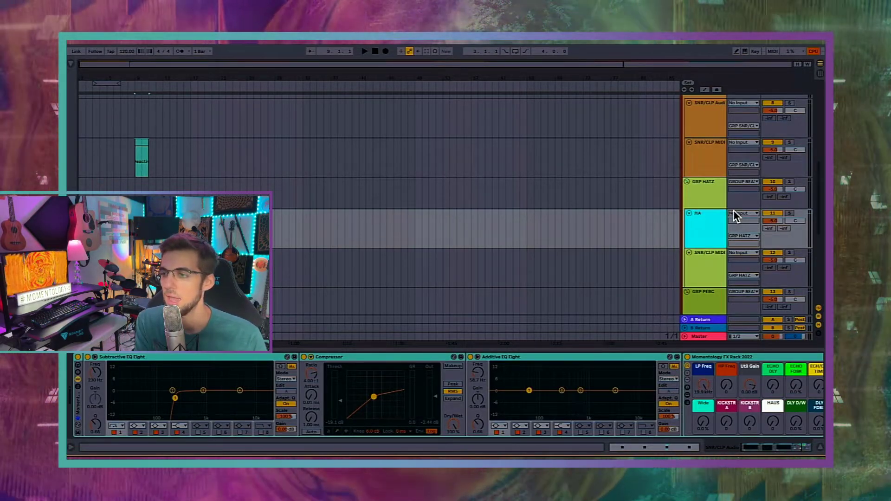
key(Return)
text(1)
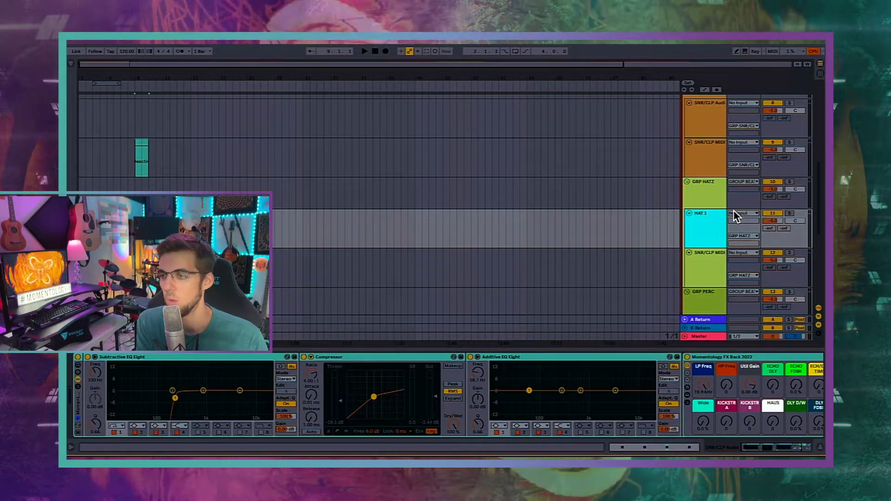
key(Return)
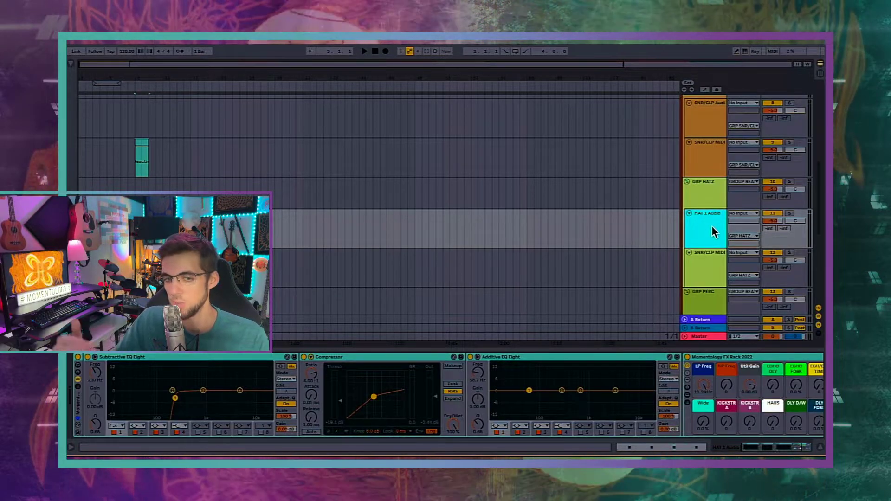
Rename the MIDI track in the GRP HATZ group as HAT 2 MIDI and audition its hi-hat pad.
click(693, 262)
key(ctrl+r)
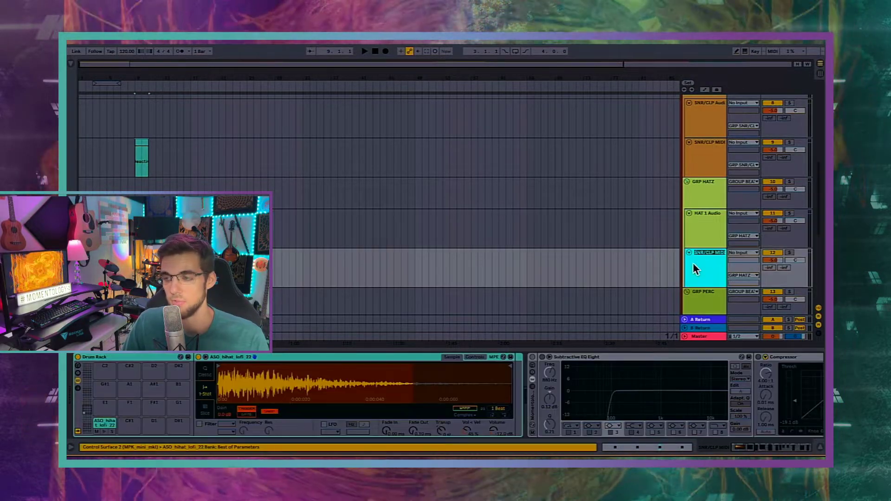
text(HAT 2)
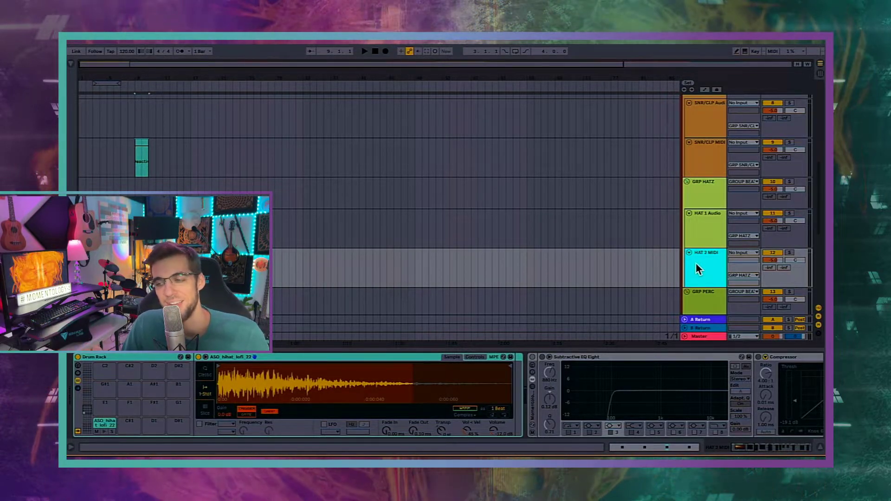
click(105, 431)
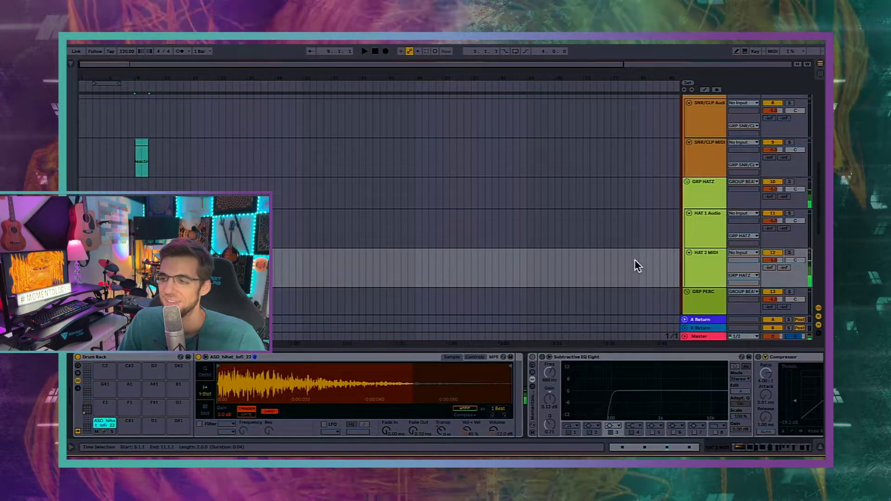
Raise the Subtractive EQ Eight low cut on HAT 1 Audio to about 495 Hz and turn off its Momentology All Rack.
click(704, 226)
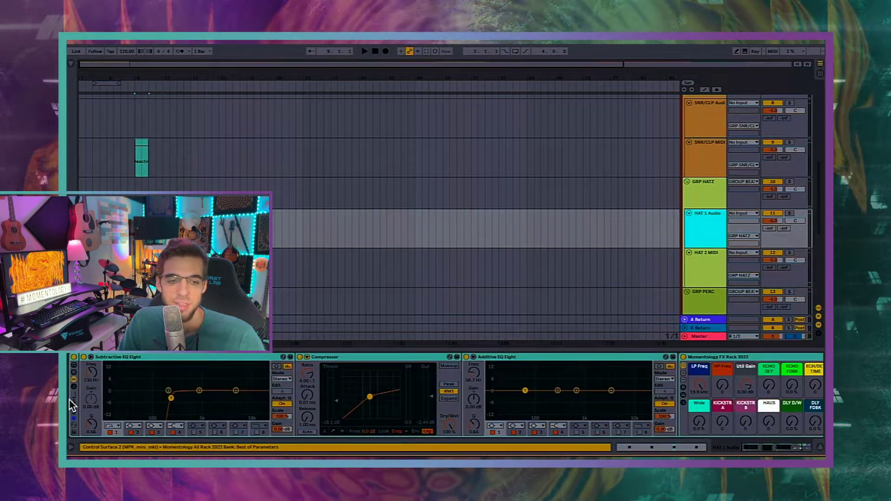
click(134, 409)
drag(170, 398, 190, 397)
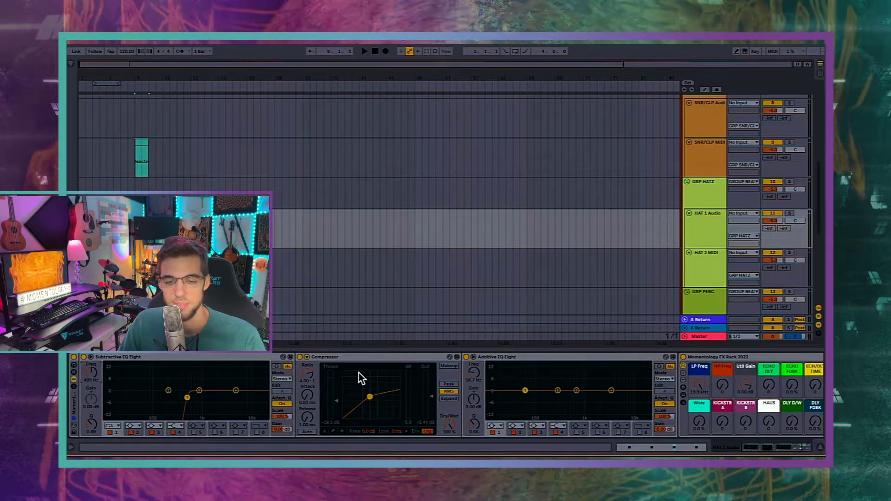
scroll(439, 406, right, 3)
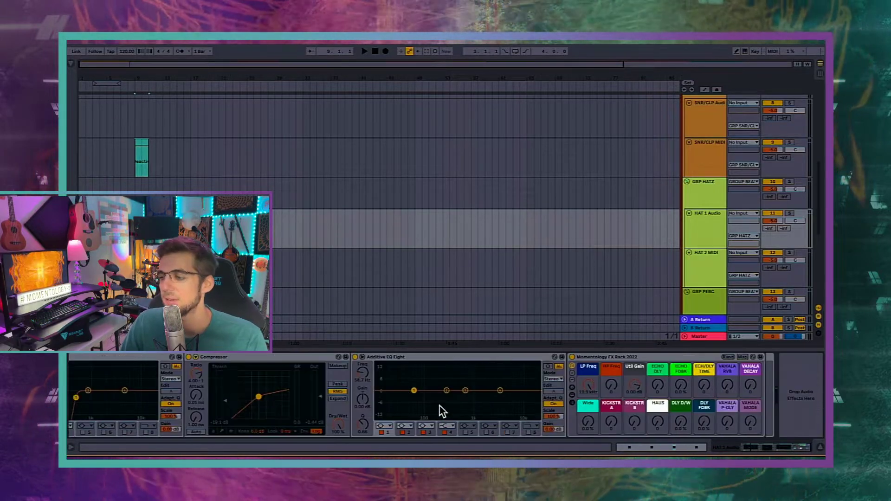
scroll(439, 405, left, 3)
click(78, 357)
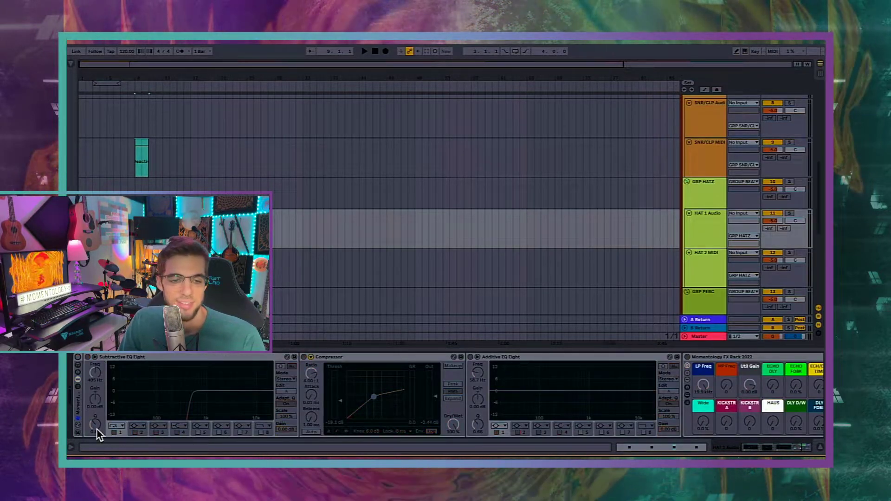
Replace the Momentology All Rack on HAT 2 MIDI with the one copied from HAT 1 Audio.
click(79, 406)
click(712, 262)
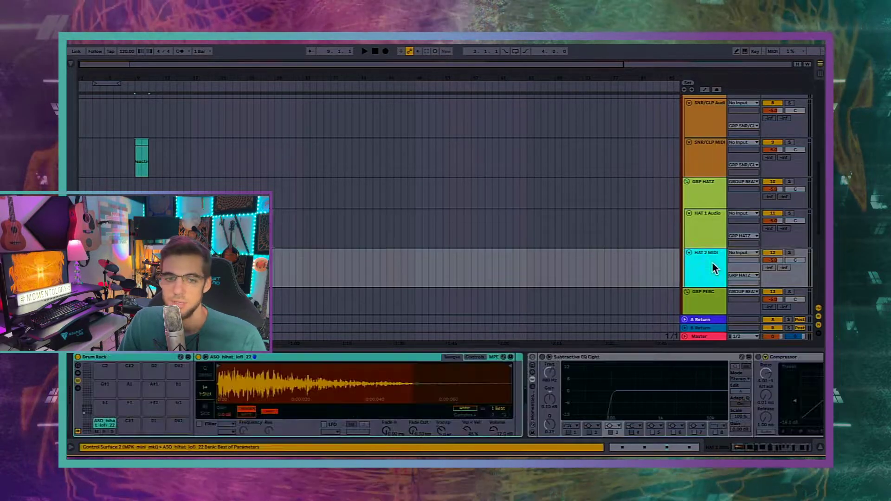
scroll(533, 413, down, 3)
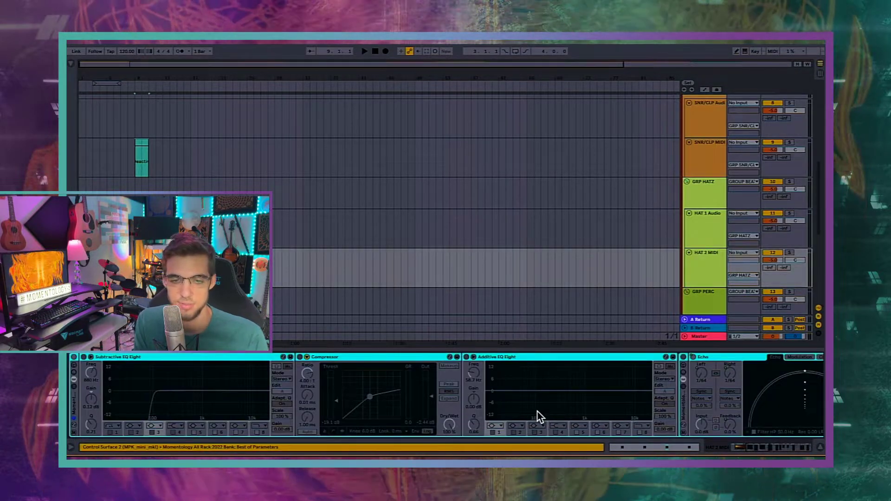
scroll(537, 413, up, 3)
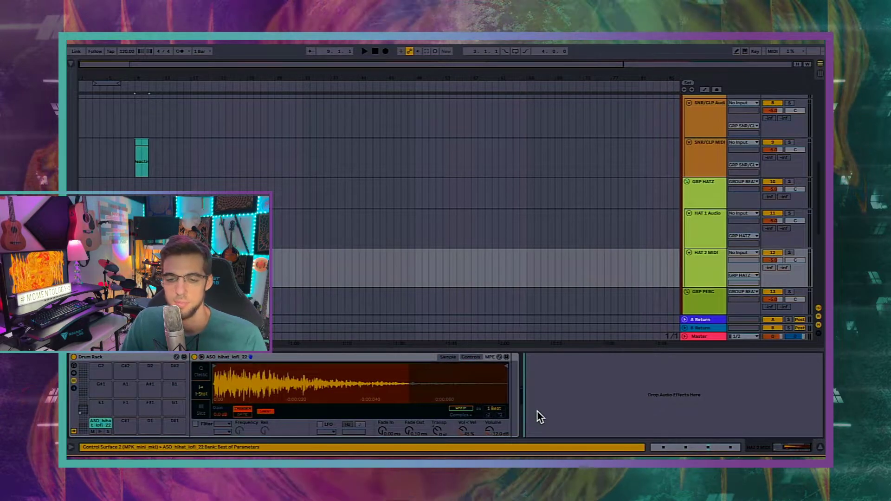
key(ctrl+v)
scroll(294, 376, up, 2)
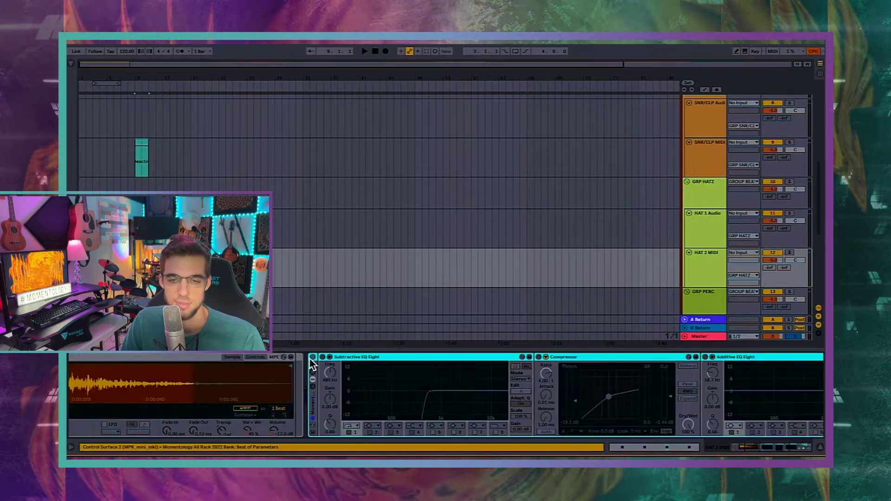
Turn on HAT 2 MIDI's pasted rack, lower its Subtractive EQ Eight low cut to about 61 Hz and audition the hi-hat pad.
click(312, 357)
scroll(322, 379, up, 3)
click(106, 433)
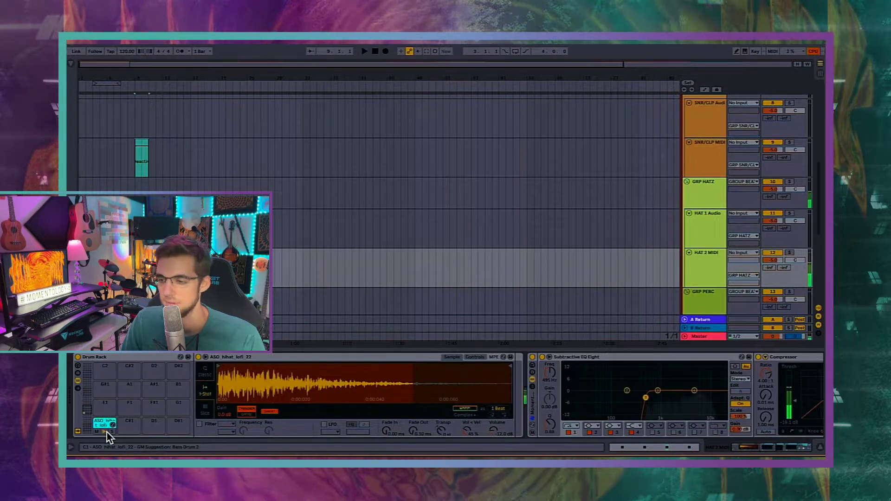
drag(645, 397, 602, 395)
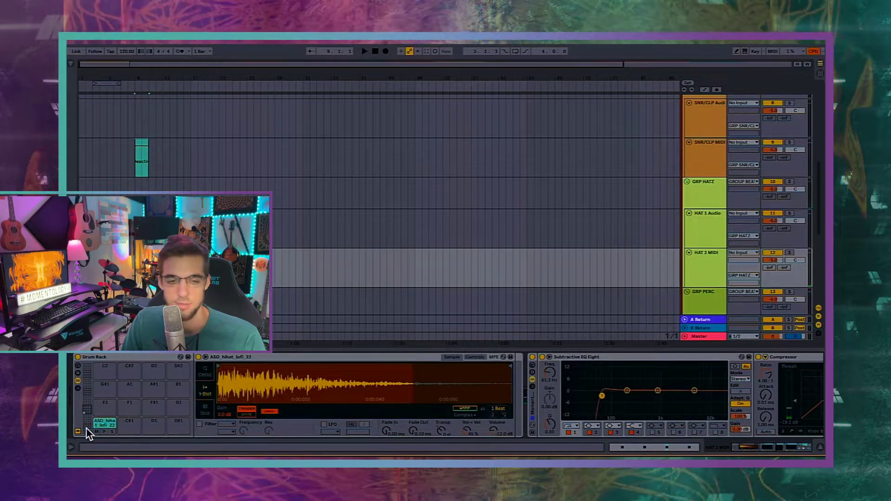
click(104, 431)
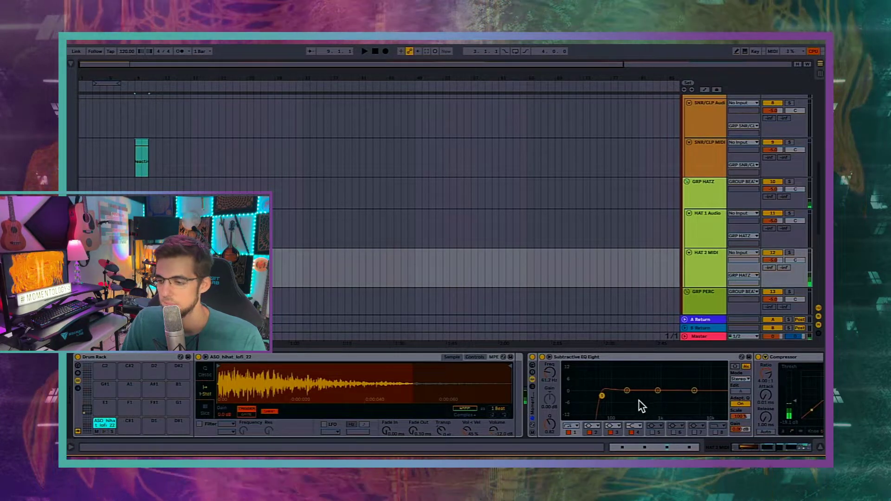
Expand the Subtractive EQ Eight display, raise HAT 2 MIDI's low cut to about 542 Hz and audition the hi-hat pad.
double_click(639, 404)
click(105, 429)
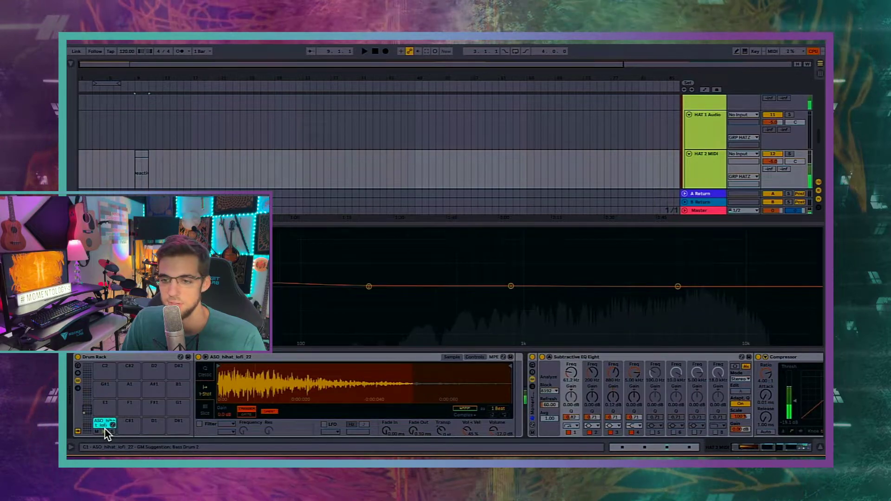
drag(254, 281, 464, 302)
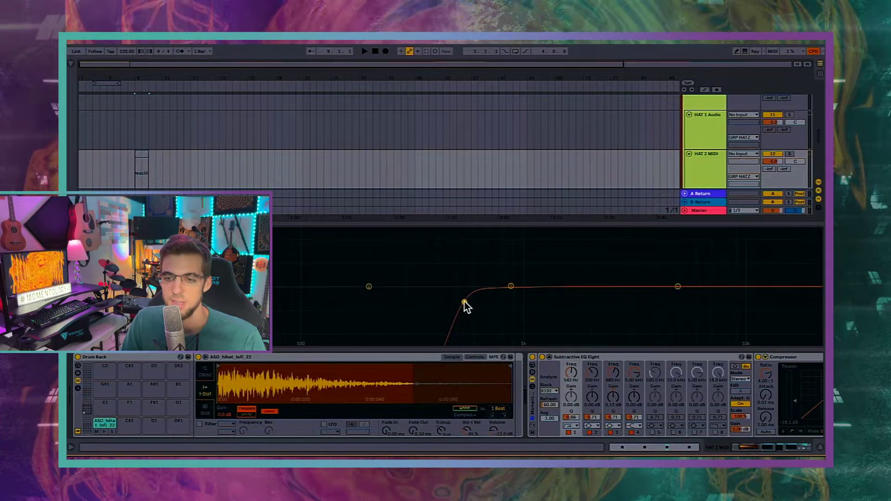
click(102, 431)
click(101, 430)
click(102, 431)
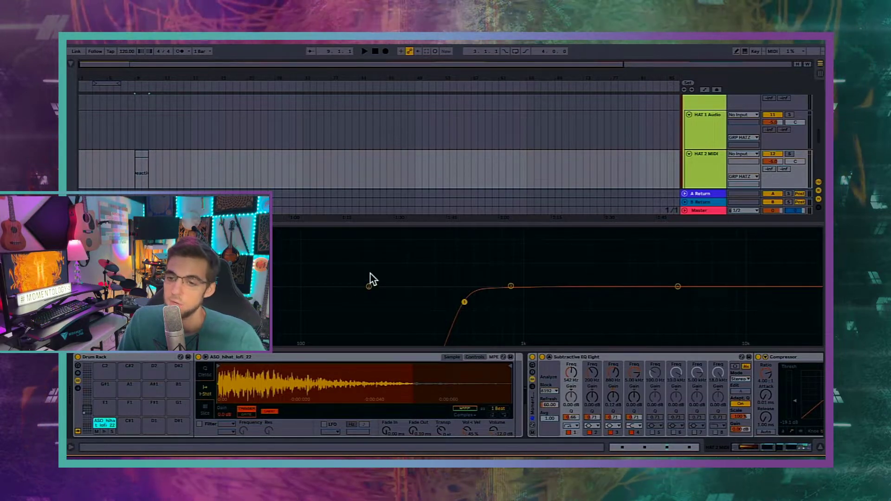
Collapse the expanded EQ display and turn off the Momentology All Rack and the Drum Rack on HAT 2 MIDI.
double_click(402, 261)
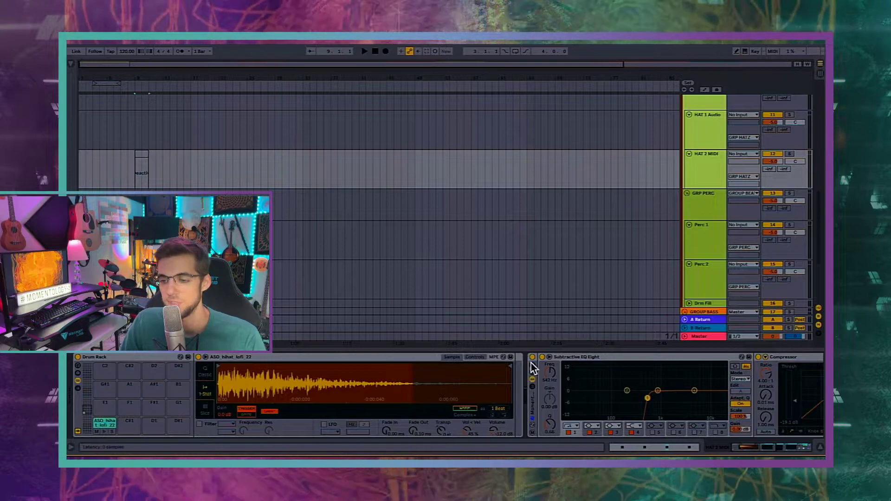
click(78, 357)
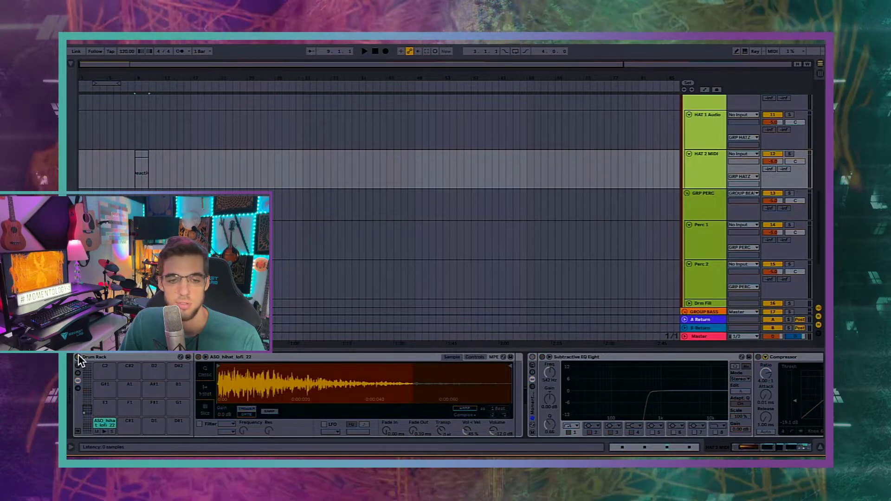
click(111, 358)
Review the HAT 1 Audio and HAT 2 MIDI chains, look through the empty Drum Rack pads and open hot-swap for C#2.
click(708, 162)
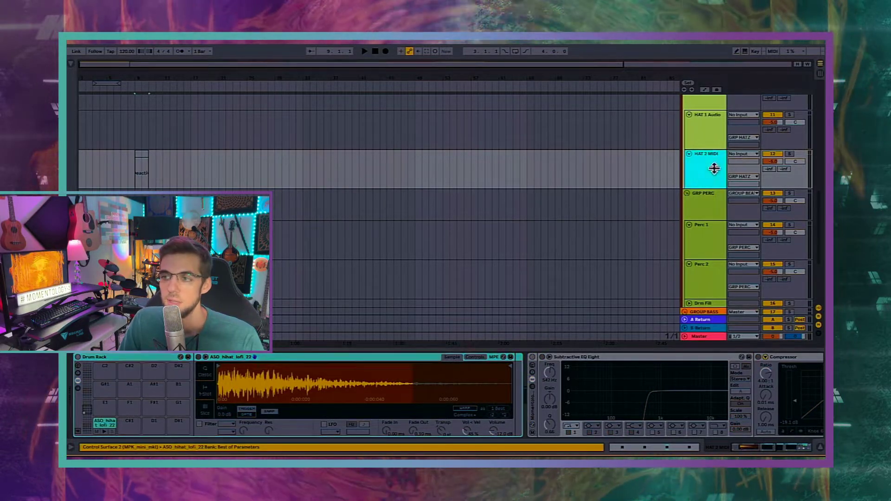
click(706, 141)
click(710, 174)
click(106, 409)
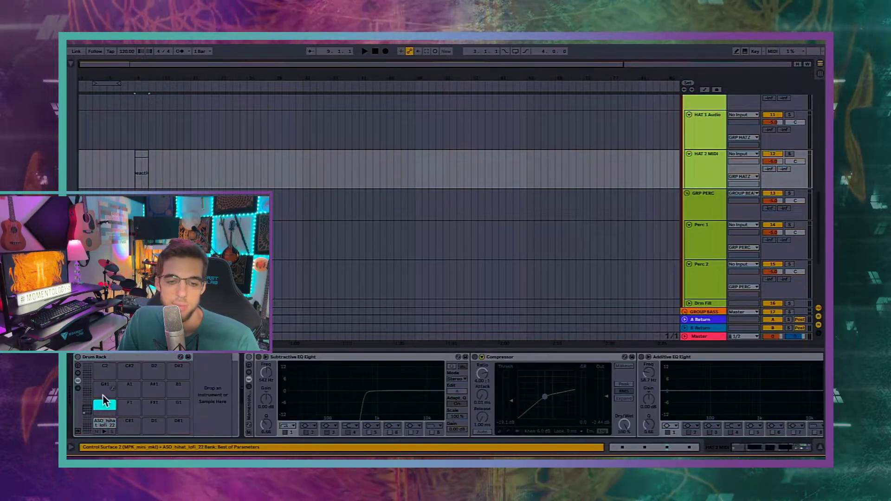
click(102, 390)
click(98, 372)
click(136, 369)
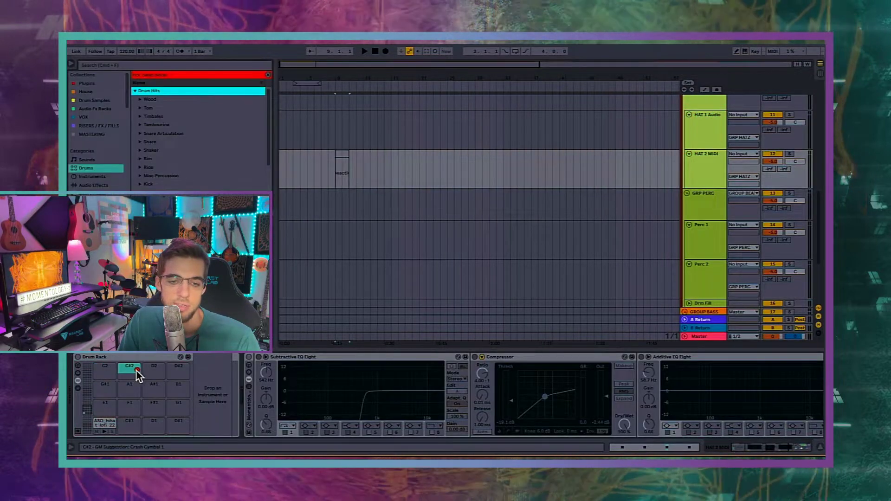
click(137, 370)
click(179, 369)
click(173, 386)
click(149, 389)
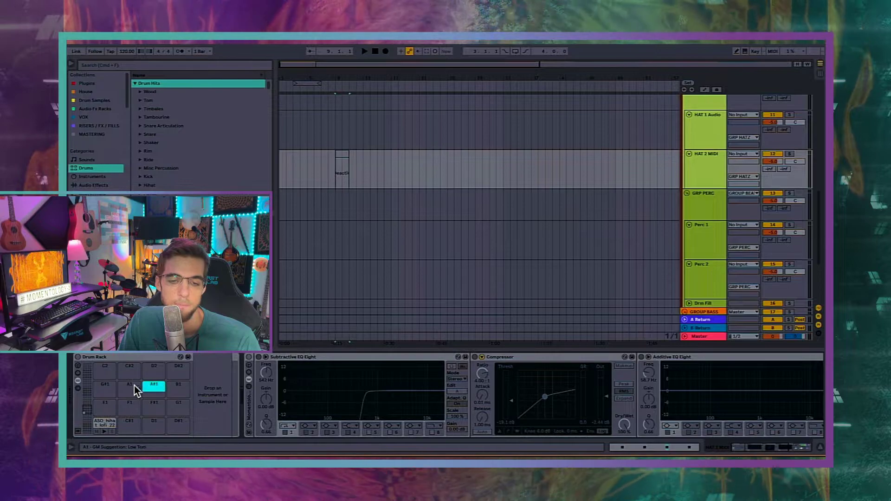
click(122, 389)
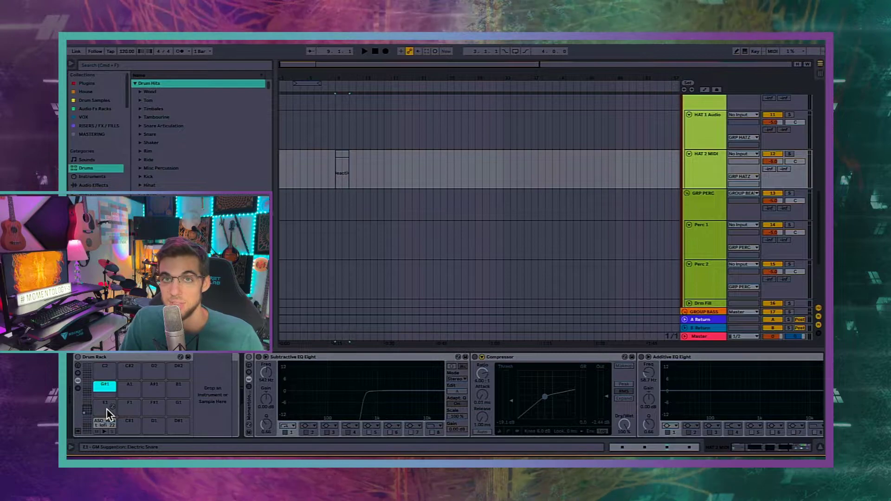
click(707, 167)
click(706, 199)
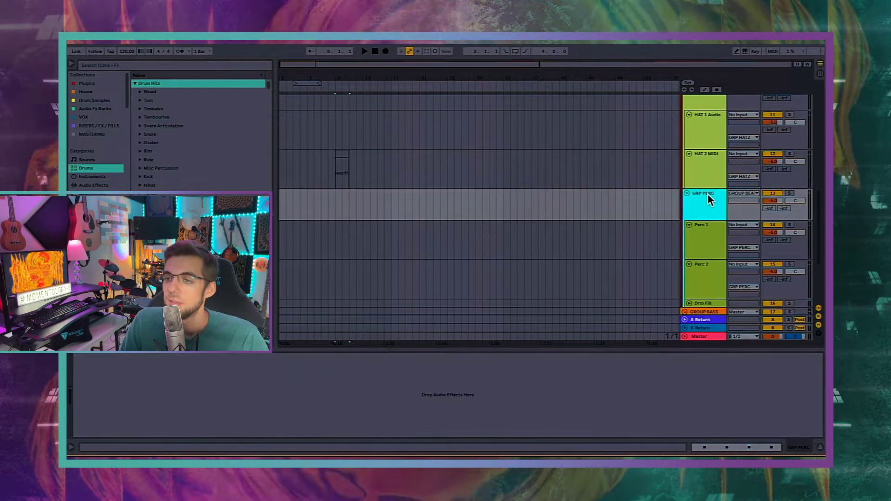
click(709, 174)
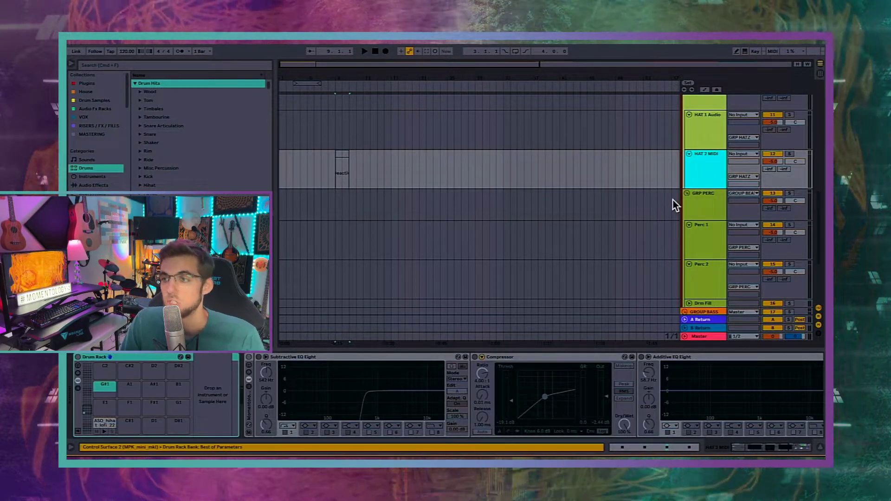
Fold the GRP HATZ, GRP SNR/CLP and GRP KIX groups and the Drum Loop track in the arrangement.
scroll(673, 200, up, 2)
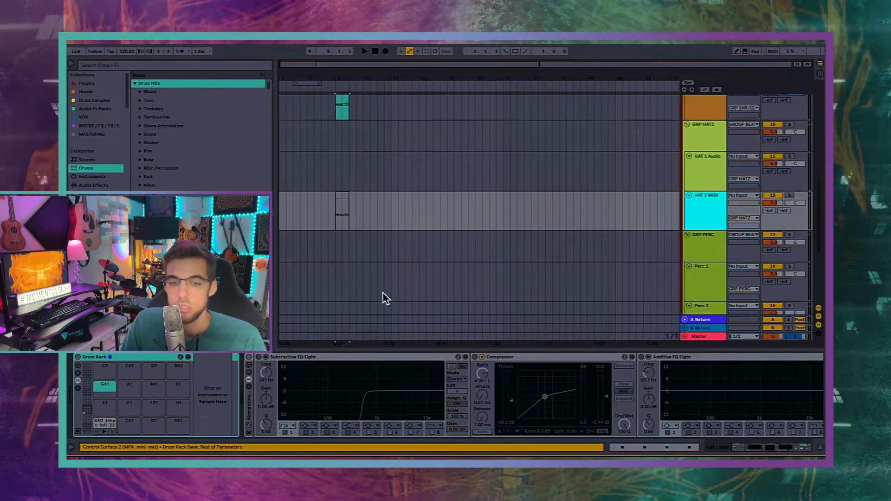
click(687, 125)
click(685, 111)
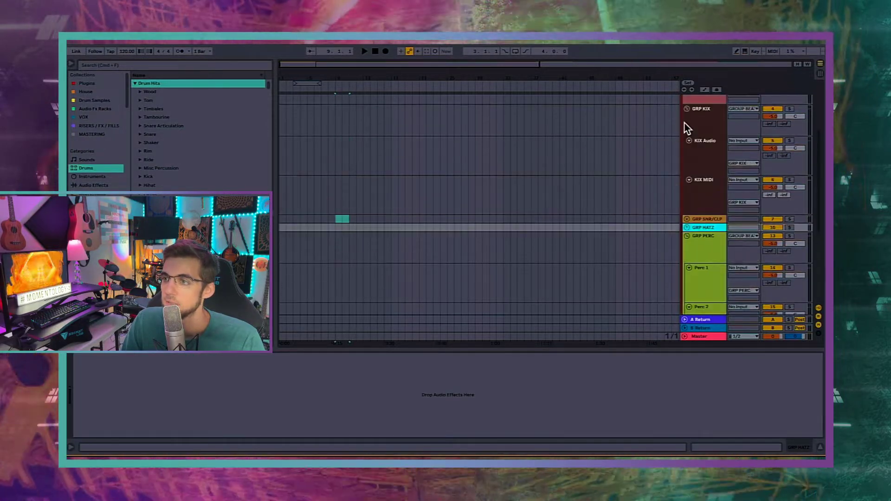
click(687, 109)
scroll(689, 110, up, 4)
click(686, 159)
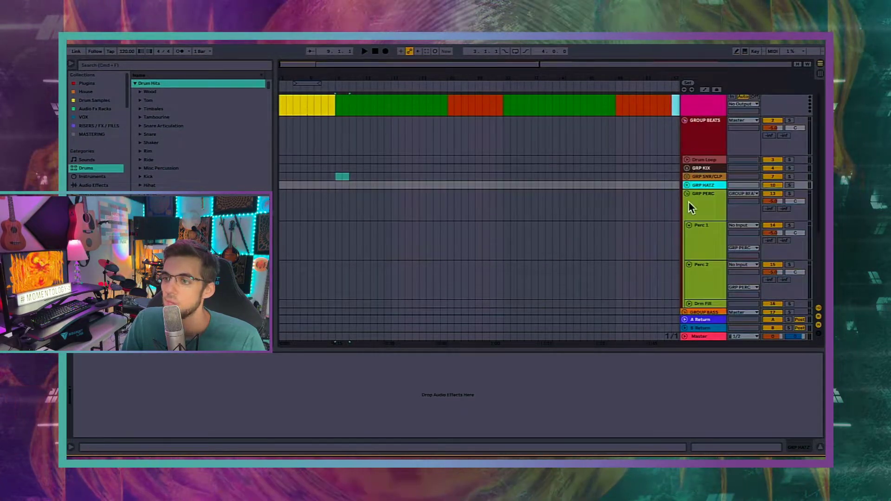
Unfold GRP KIX, copy the Momentology All Rack from the KIX Audio track and fold the group again.
click(689, 202)
click(691, 202)
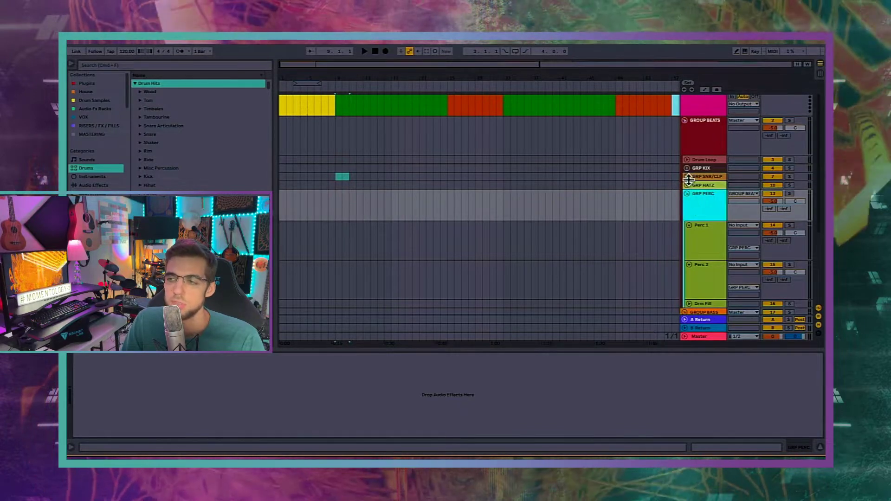
click(687, 168)
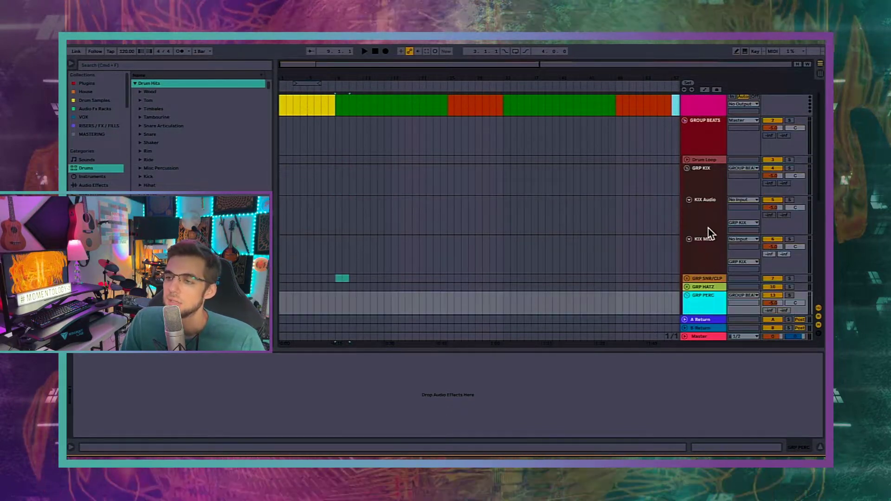
click(703, 211)
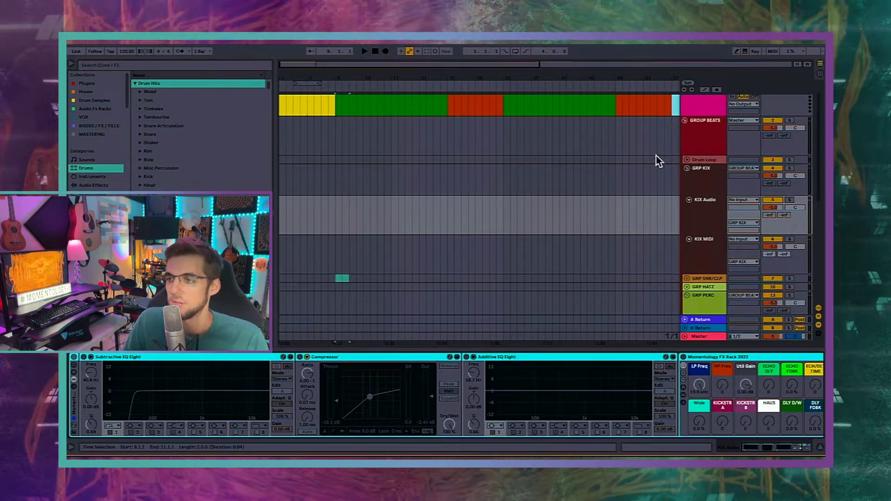
click(687, 169)
click(687, 169)
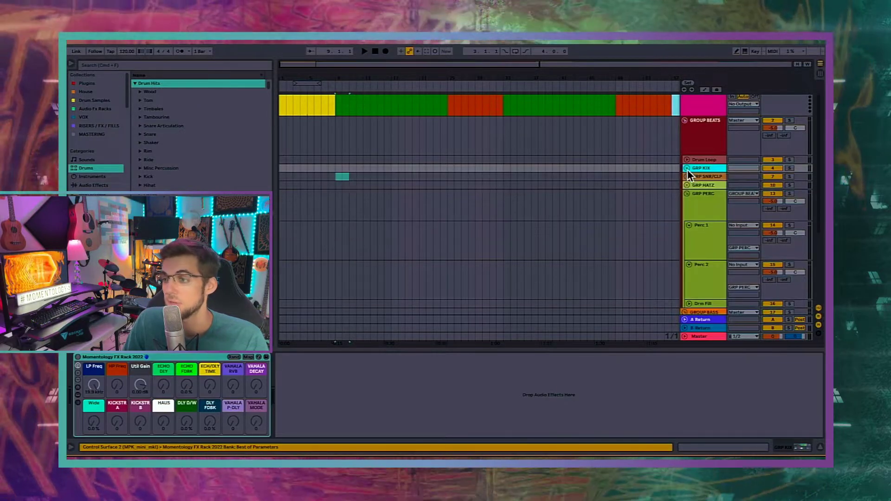
Replace the existing effect chain on the Perc 1 track with the rack copied from KIX Audio.
click(712, 228)
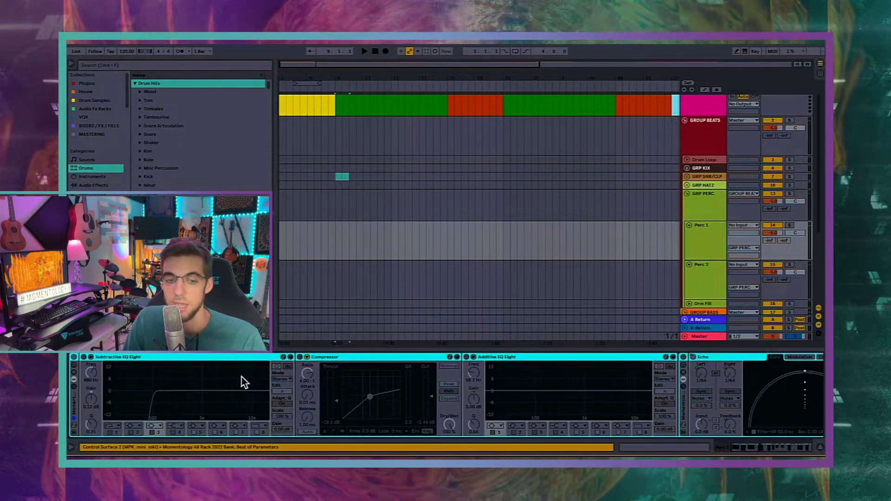
scroll(291, 379, right, 3)
scroll(291, 379, left, 3)
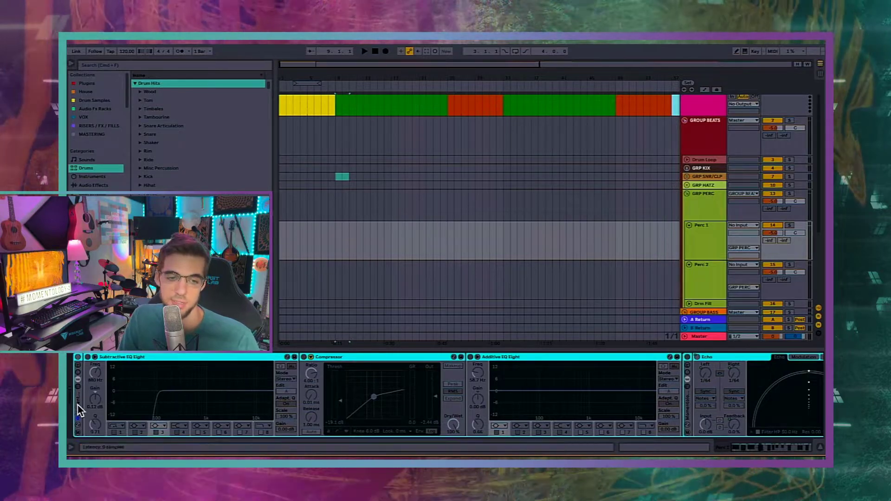
key(Delete)
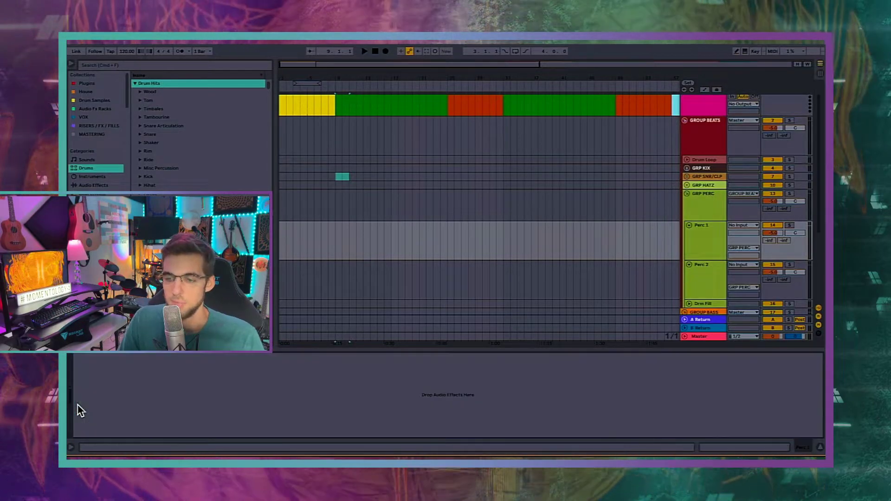
key(super+z)
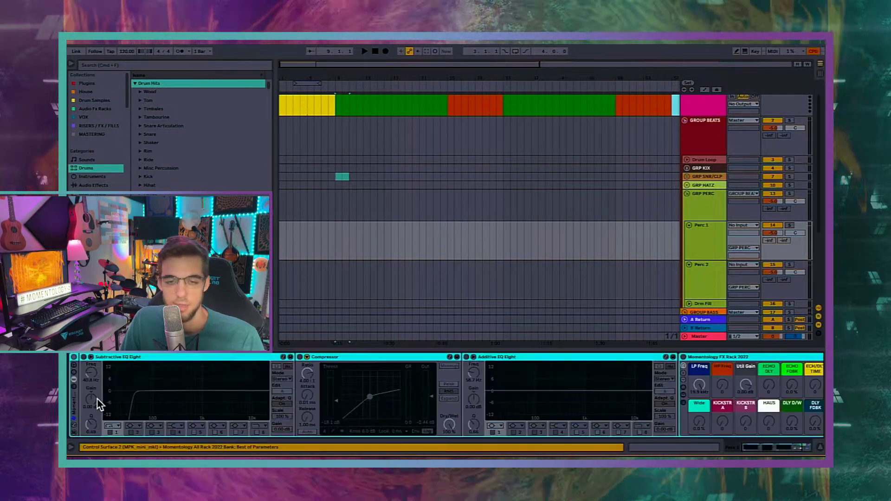
Turn on Perc 1's rack, raise its Subtractive EQ Eight low cut to about 102 Hz and copy the rack.
click(163, 357)
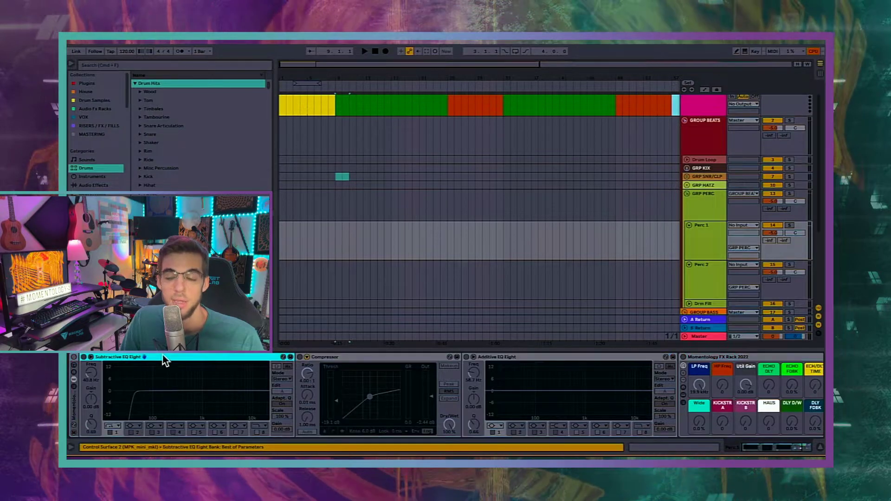
click(697, 251)
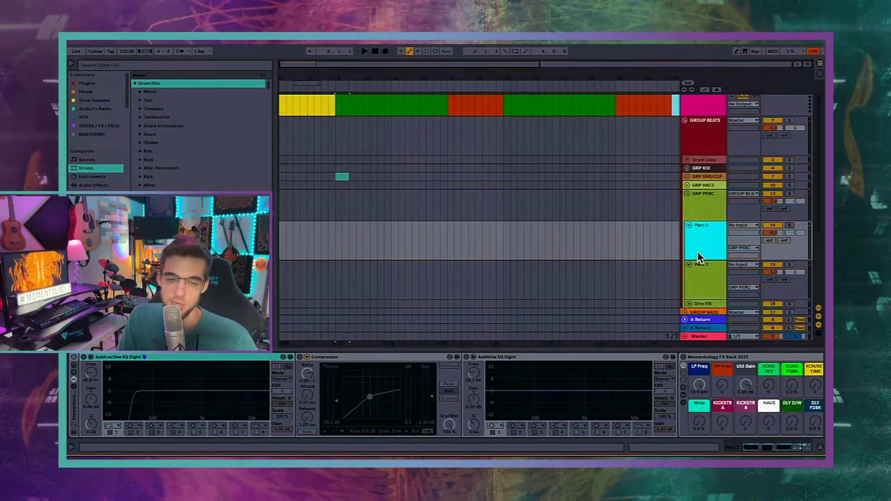
click(73, 357)
drag(134, 398, 147, 397)
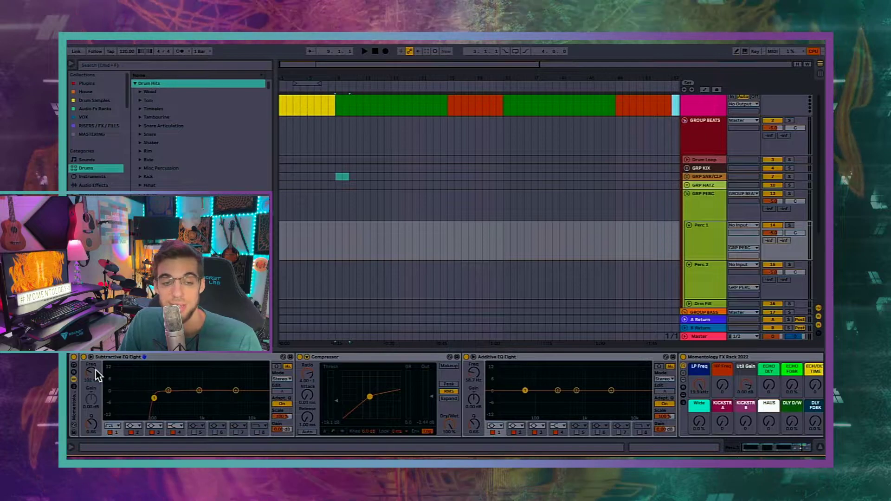
click(76, 403)
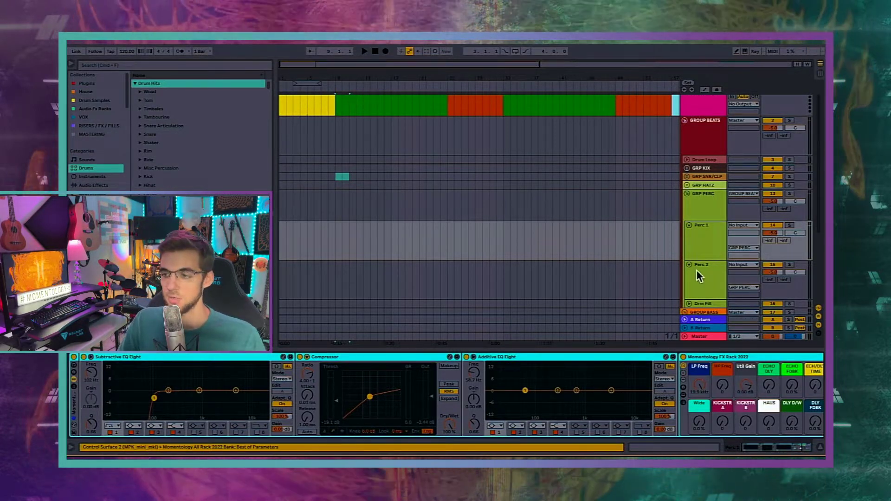
Replace Perc 2's effect chain with the rack copied from Perc 1 and switch the pasted rack off.
click(699, 274)
click(76, 400)
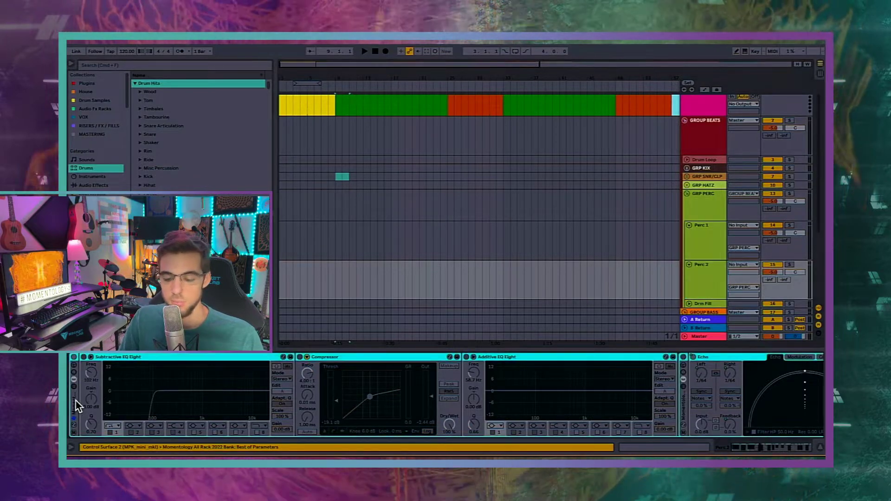
key(Delete)
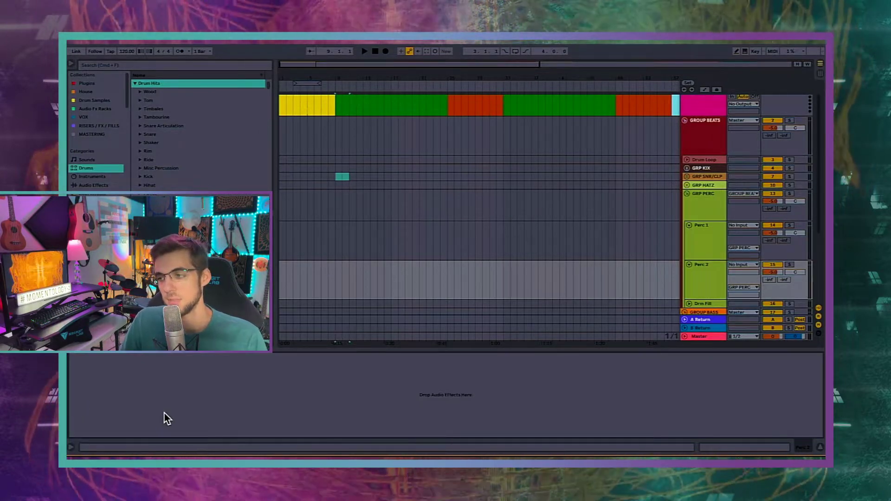
key(super+z)
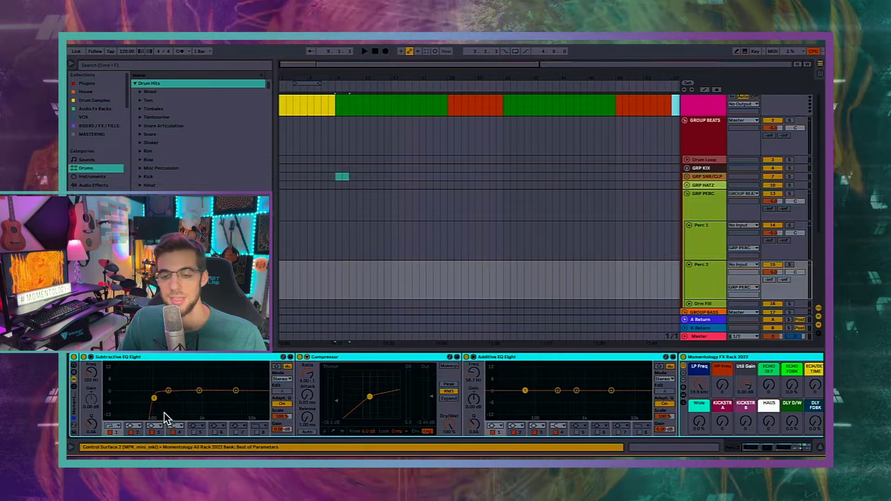
click(74, 356)
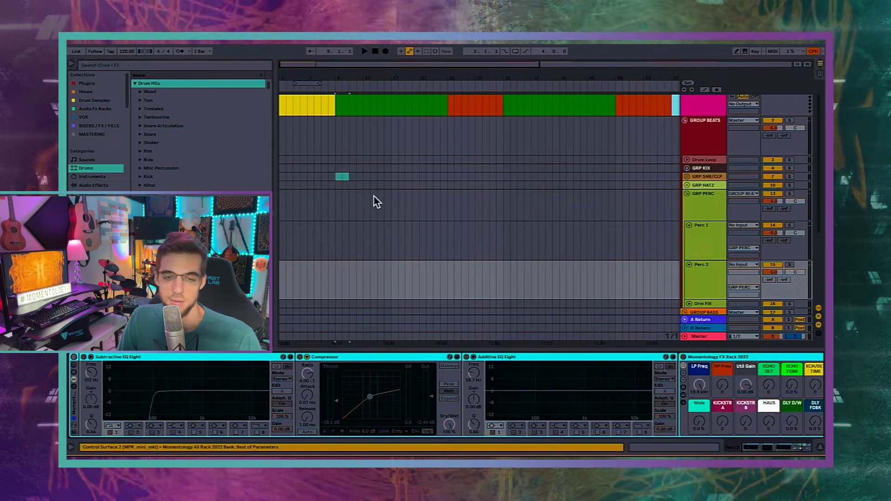
Unfold the Drm Fill track and replace its effect chain with the switched-off Momentology All Rack copied from Perc 2.
scroll(399, 197, down, 3)
click(689, 224)
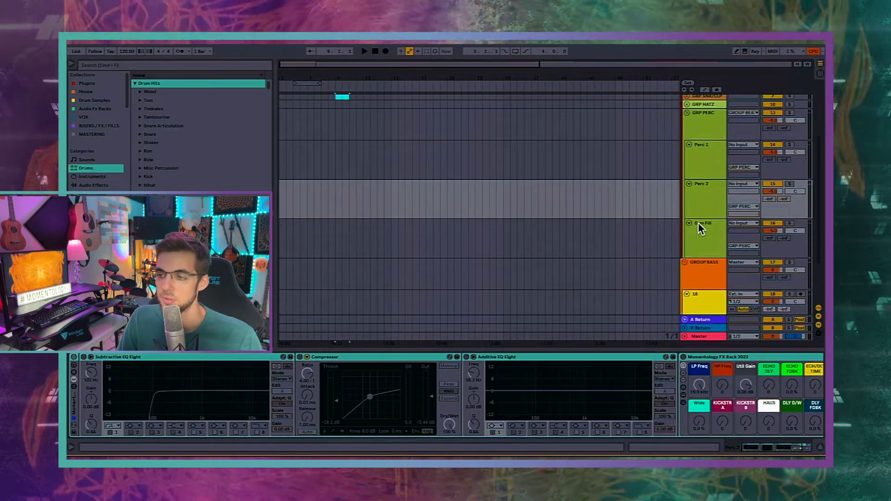
click(700, 226)
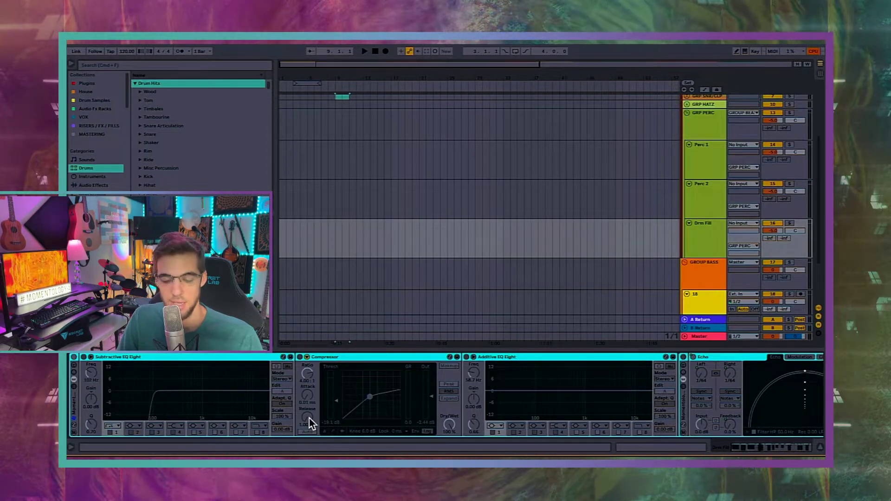
key(Delete)
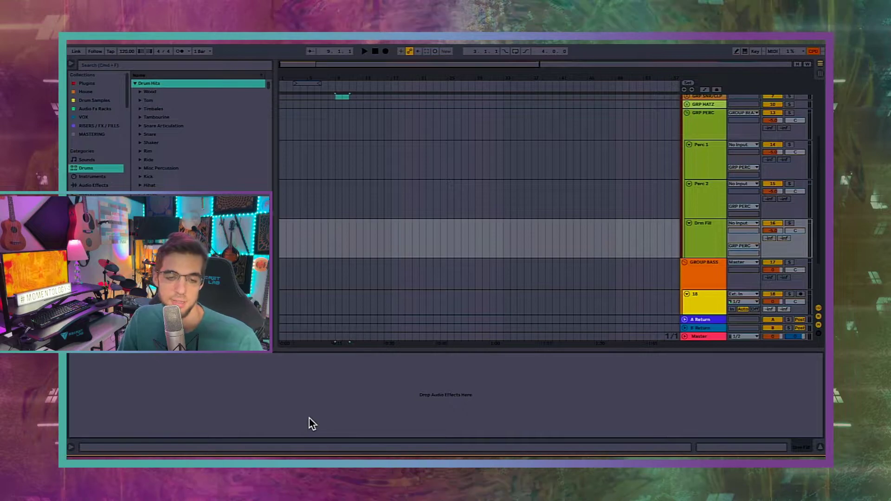
key(super+z)
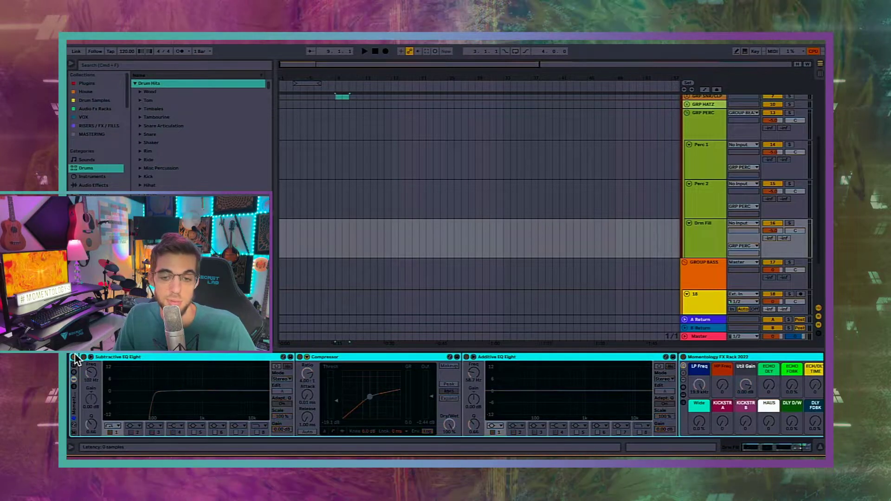
Switch off the Momentology All Rack on the Perc 1 track.
click(709, 211)
click(700, 168)
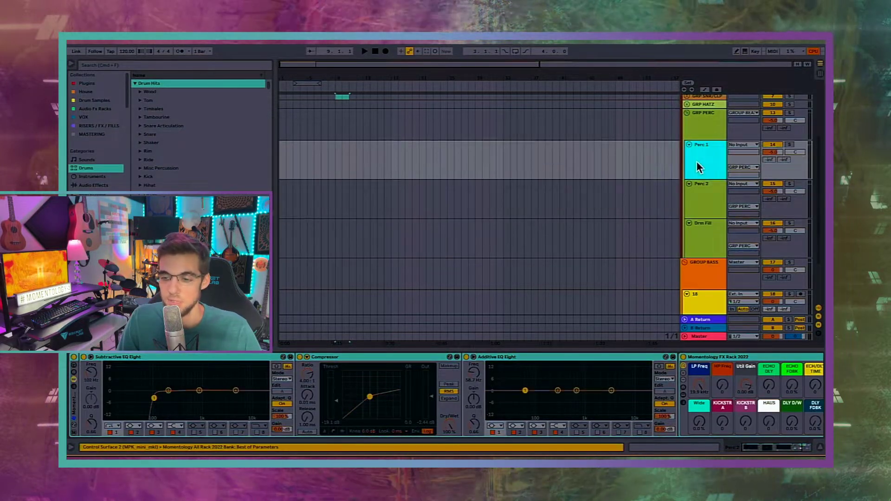
click(74, 357)
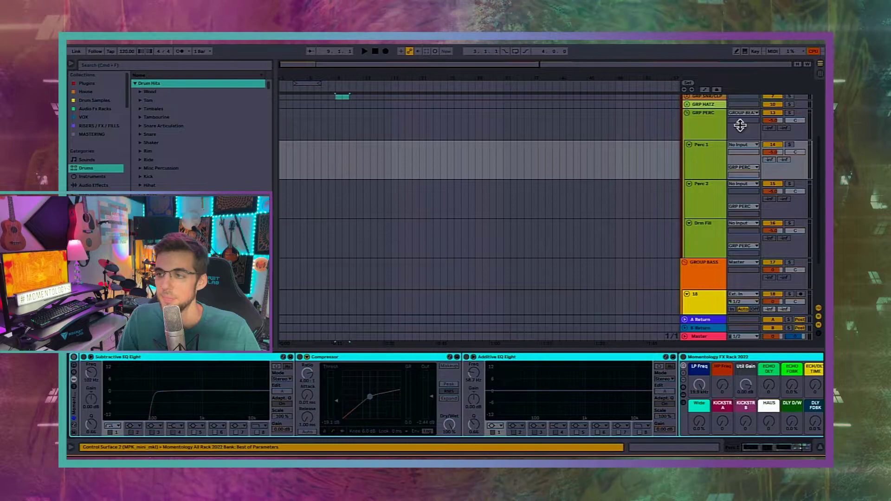
Copy the Momentology FX Rack 2022 from GRP SNR/CLP onto the GRP HATZ and GRP PERC group tracks.
click(705, 121)
click(697, 103)
click(700, 113)
scroll(702, 181, up, 3)
click(703, 189)
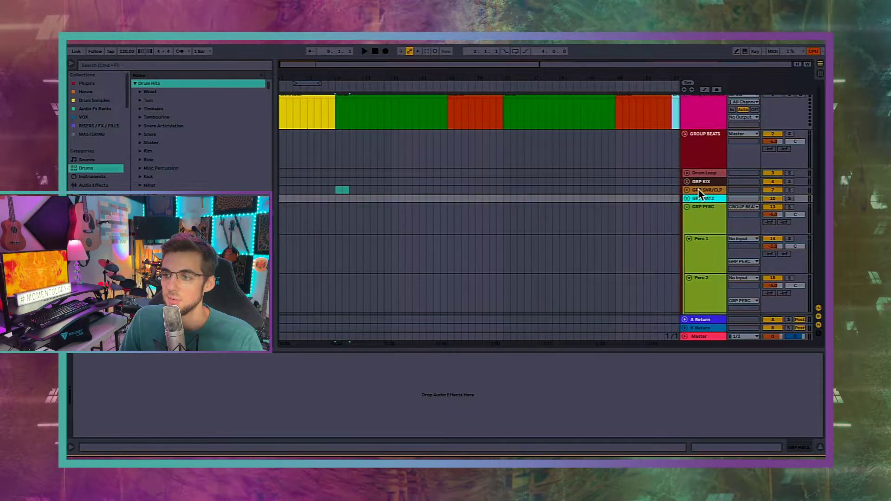
click(199, 359)
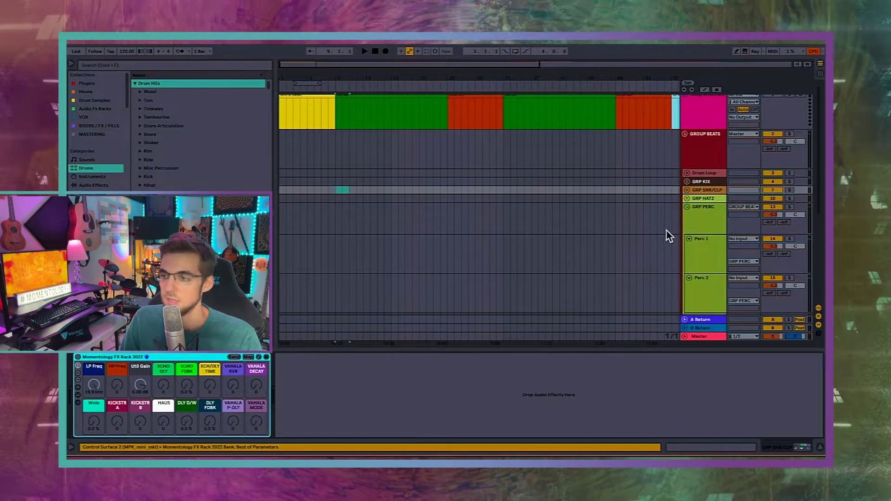
click(707, 198)
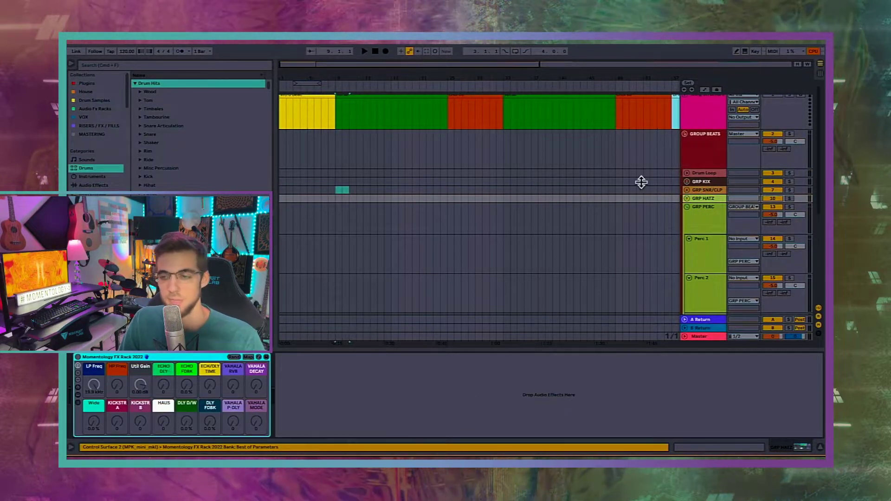
click(702, 225)
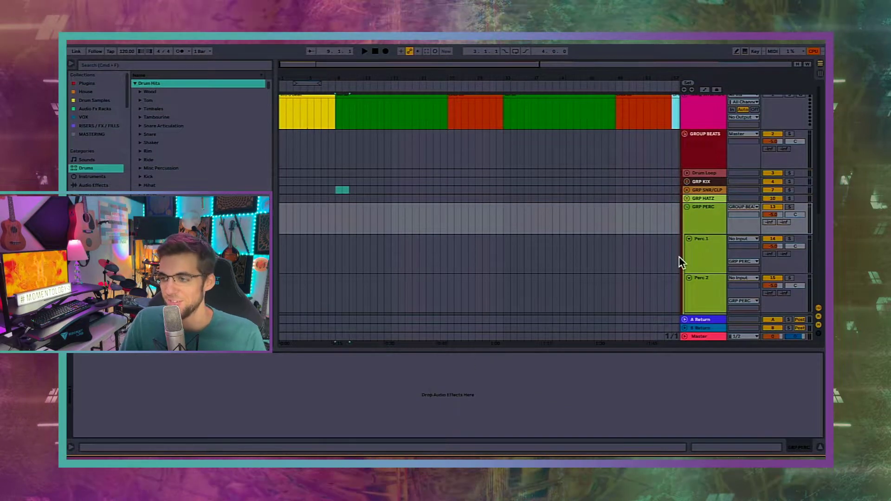
click(699, 210)
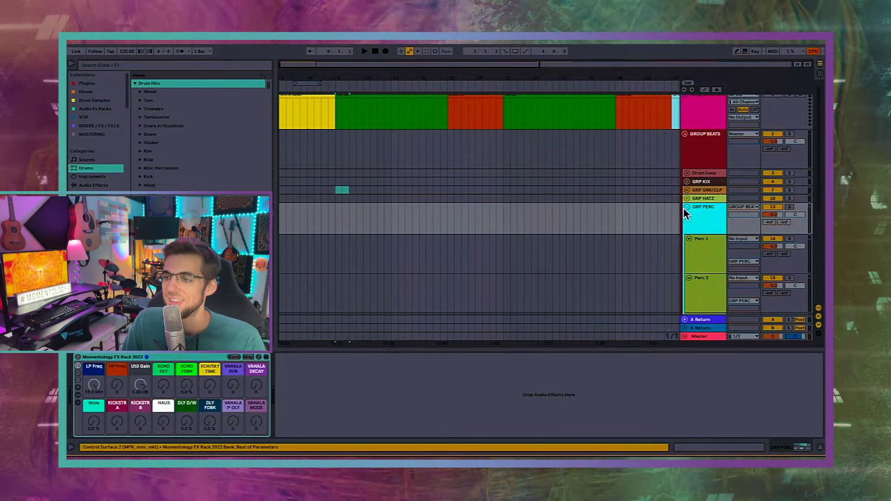
Review the device chains on GRP PERC and its Perc 1, Perc 2 and Drm Fill tracks.
click(701, 240)
click(704, 218)
click(709, 258)
click(709, 283)
scroll(708, 281, down, 2)
click(707, 283)
click(703, 263)
click(697, 221)
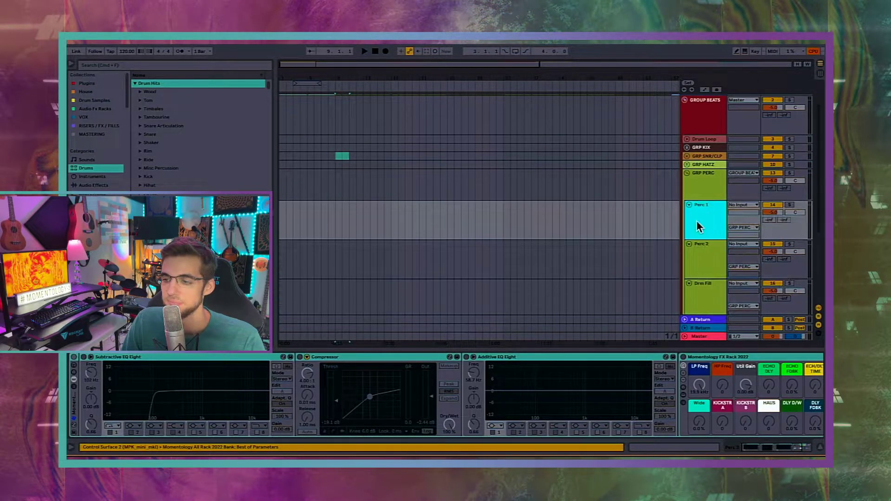
Fold the GRP PERC group track and check the CPU meter options.
click(695, 183)
click(687, 172)
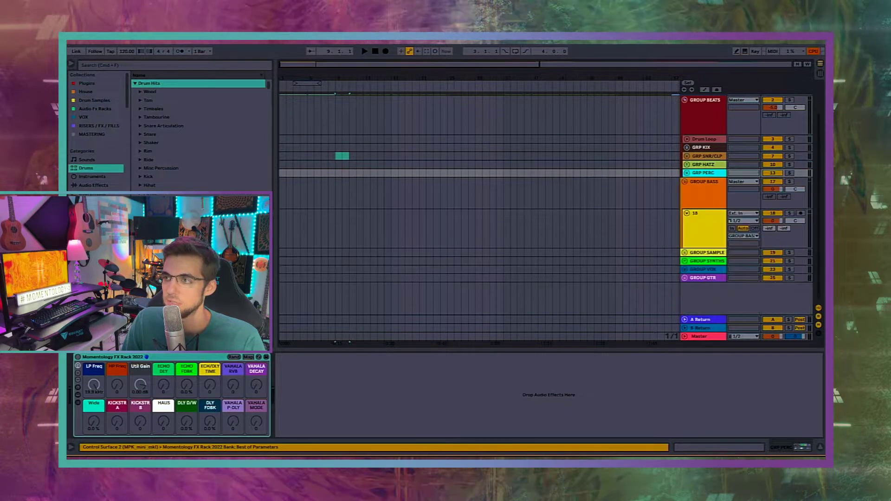
click(802, 52)
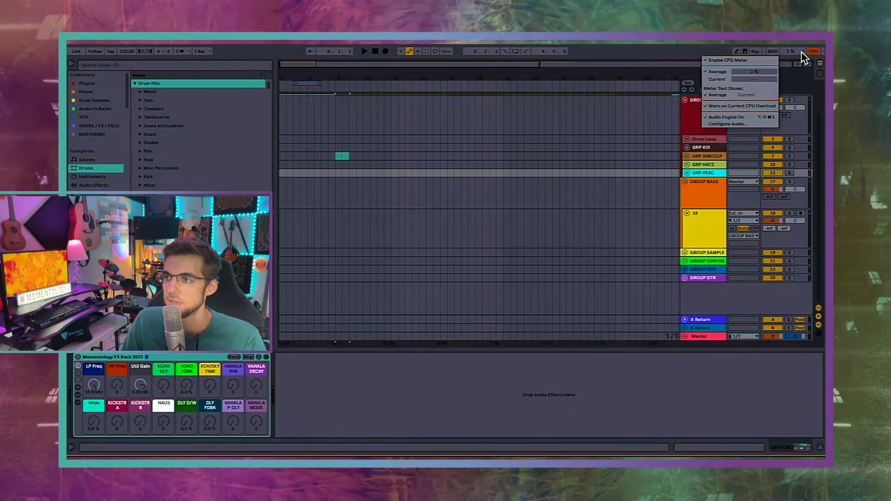
click(801, 52)
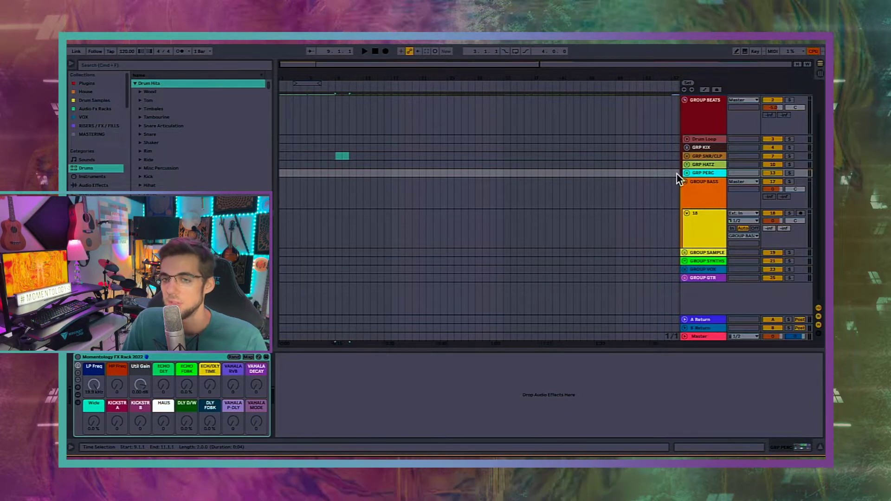
Fold the GROUP BEATS track to collapse all of its drum subgroups.
click(560, 149)
scroll(613, 177, up, 2)
click(685, 149)
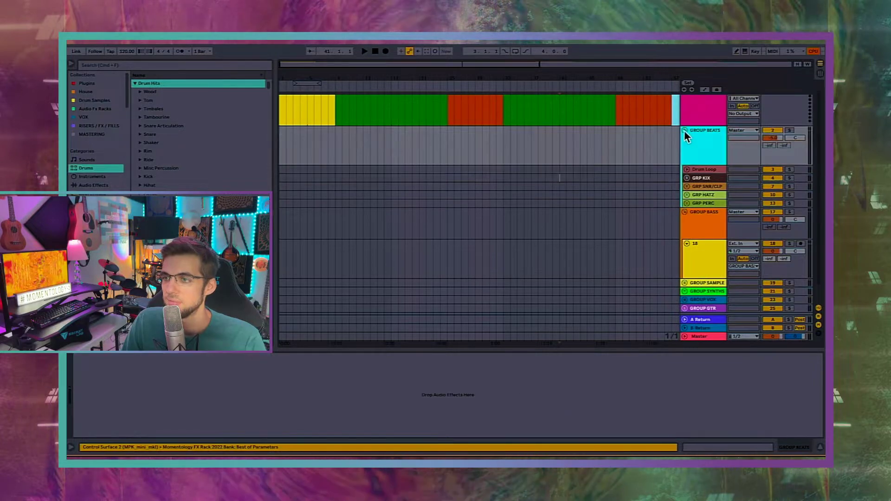
click(684, 137)
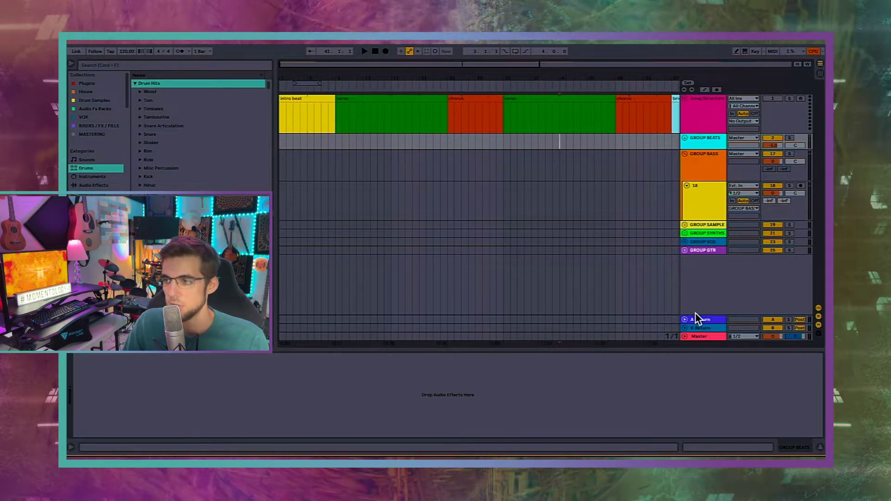
Examine the GROUP BASS and GROUP SAMPLE tracks and their contents, folding GROUP SAMPLE again.
click(701, 200)
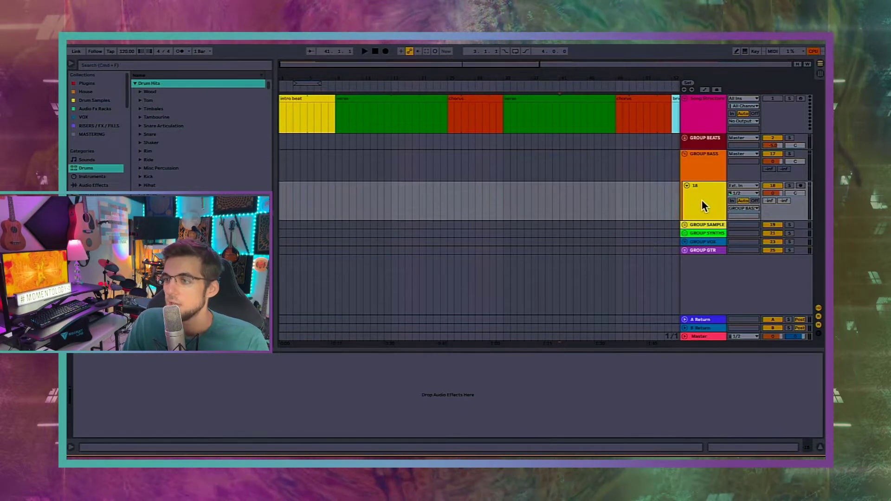
click(705, 166)
click(685, 224)
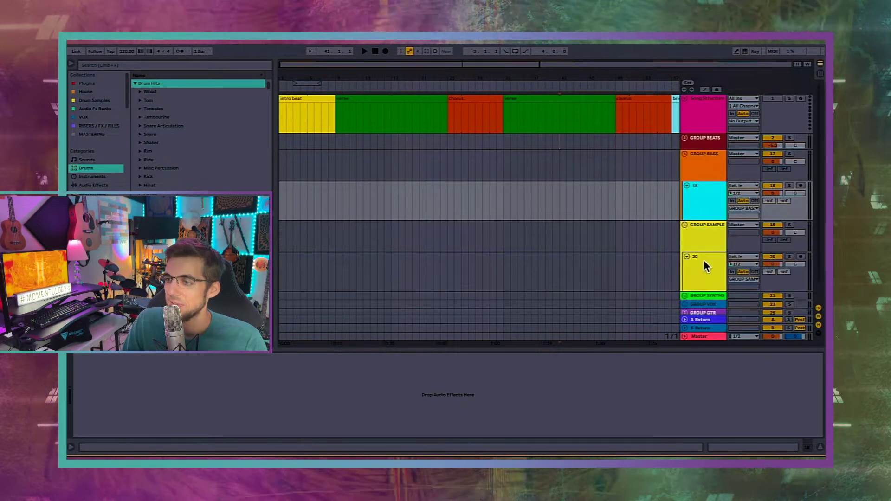
click(693, 226)
click(685, 225)
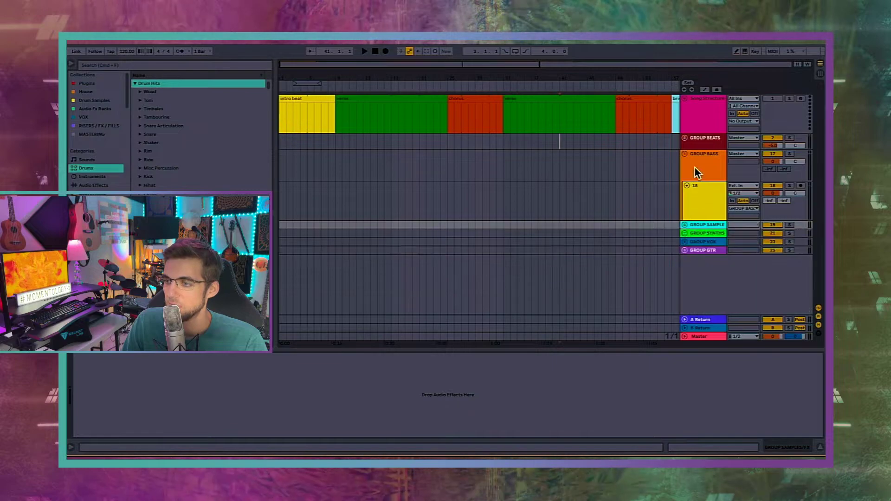
click(692, 139)
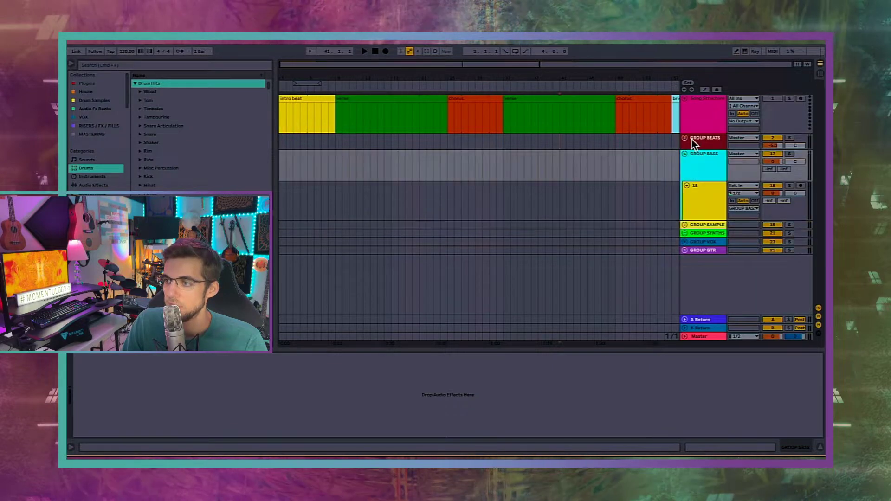
click(701, 163)
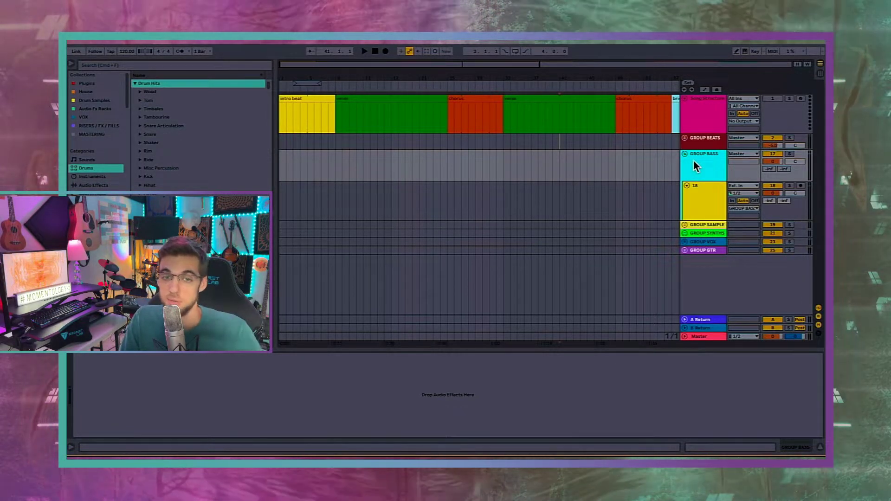
click(705, 192)
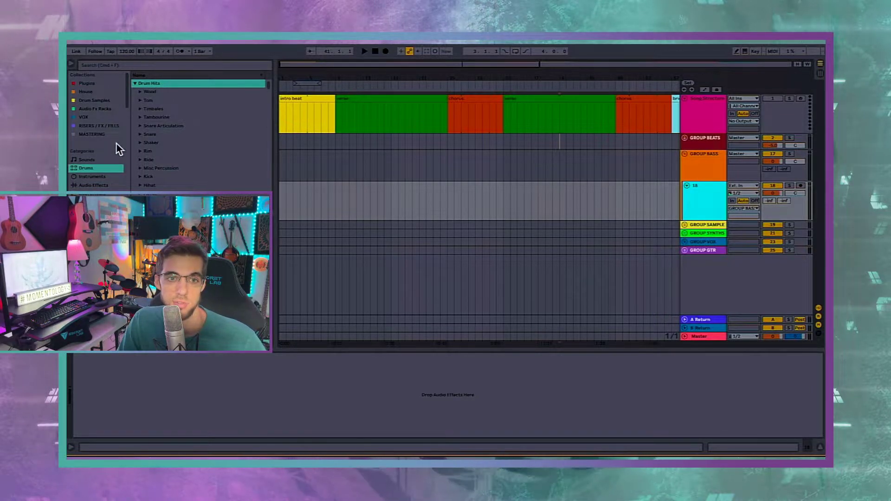
Browse the Bass presets under Instrument Rack in the instrument library and select Basic Analog Bass.adg.
scroll(110, 158, down, 3)
scroll(102, 132, up, 3)
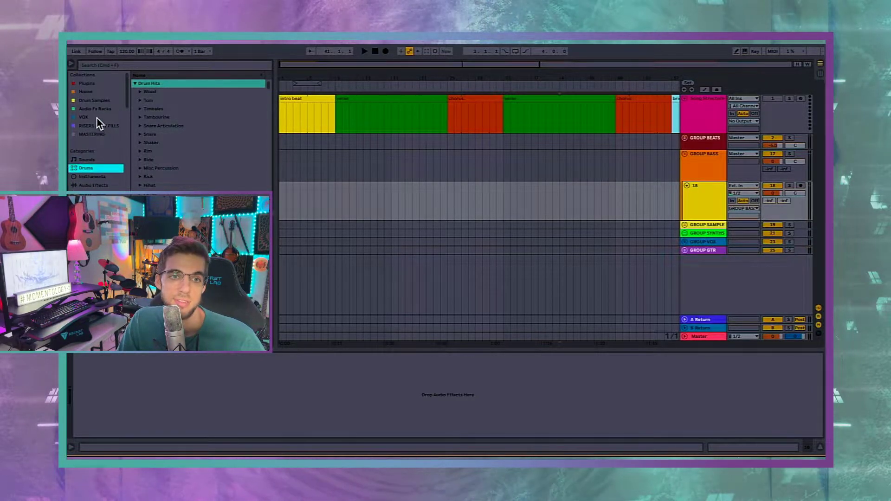
scroll(101, 128, down, 4)
click(101, 139)
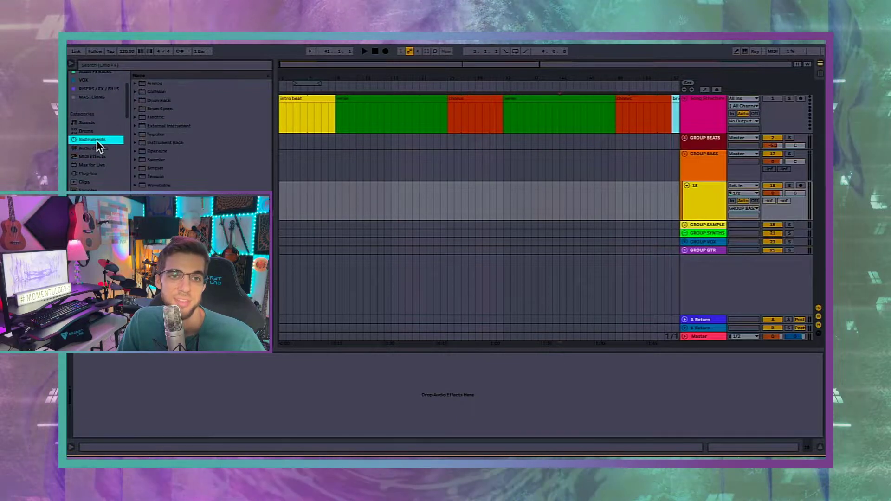
click(135, 143)
scroll(169, 139, down, 3)
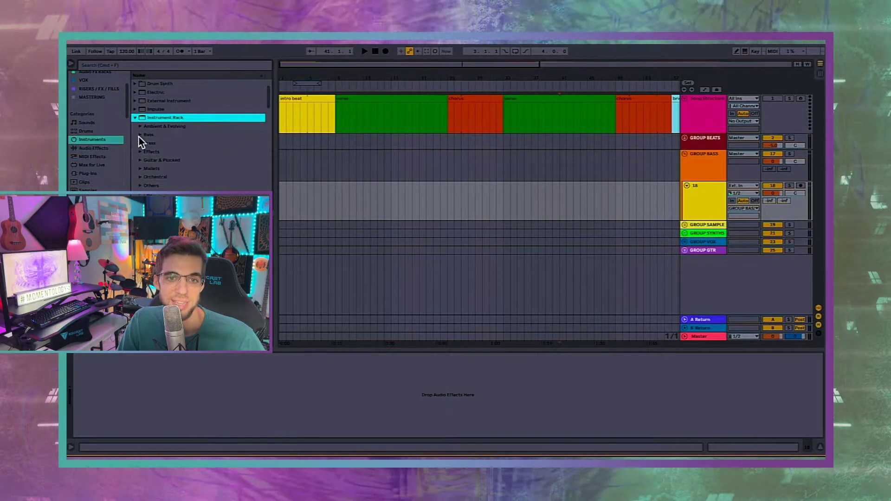
click(139, 135)
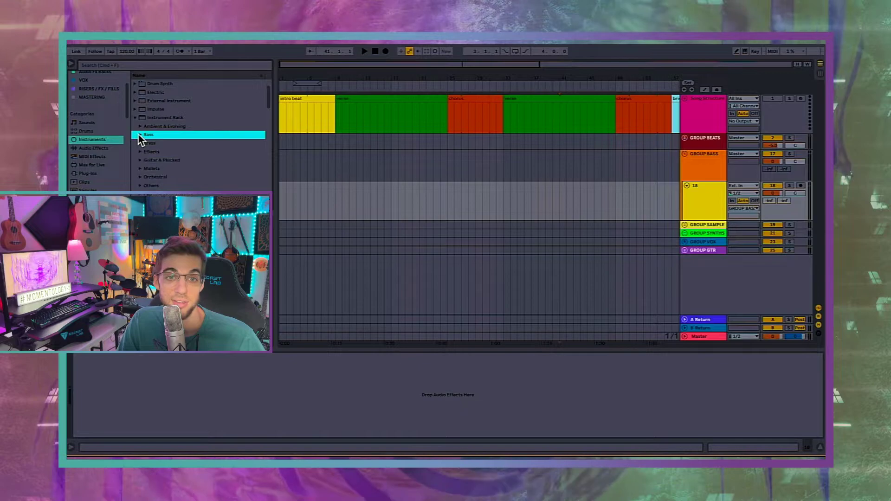
click(139, 135)
click(139, 114)
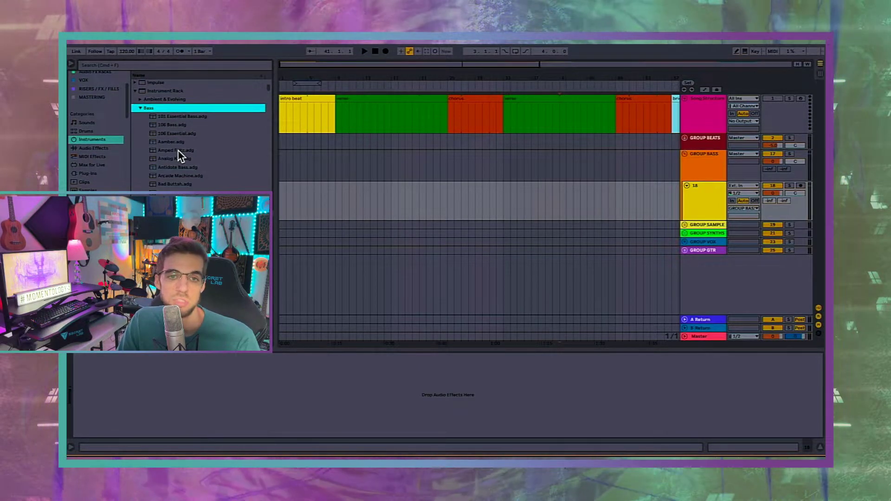
scroll(213, 159, down, 3)
click(185, 169)
click(226, 177)
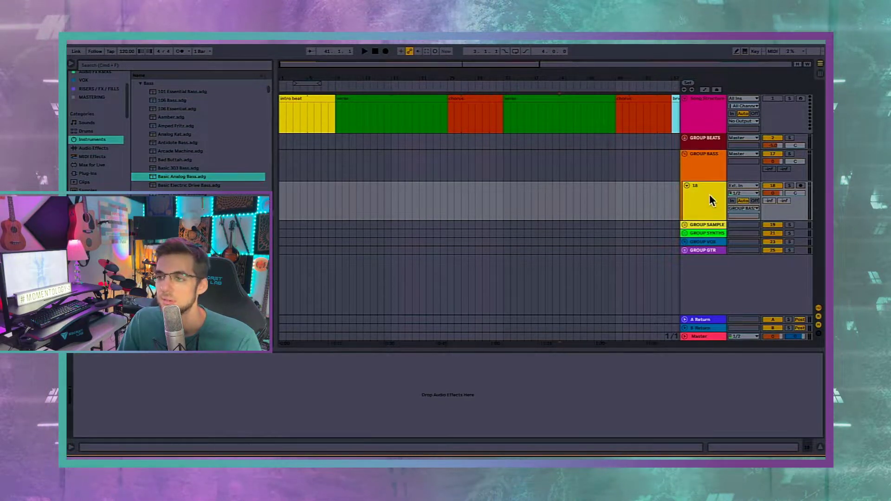
Insert a MIDI track after GROUP BASS and inspect its default device chain.
click(696, 163)
right_click(696, 164)
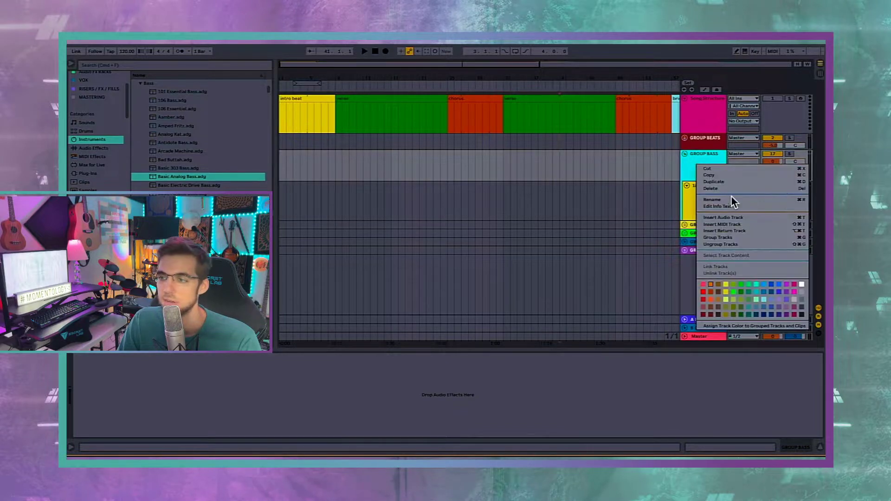
click(744, 224)
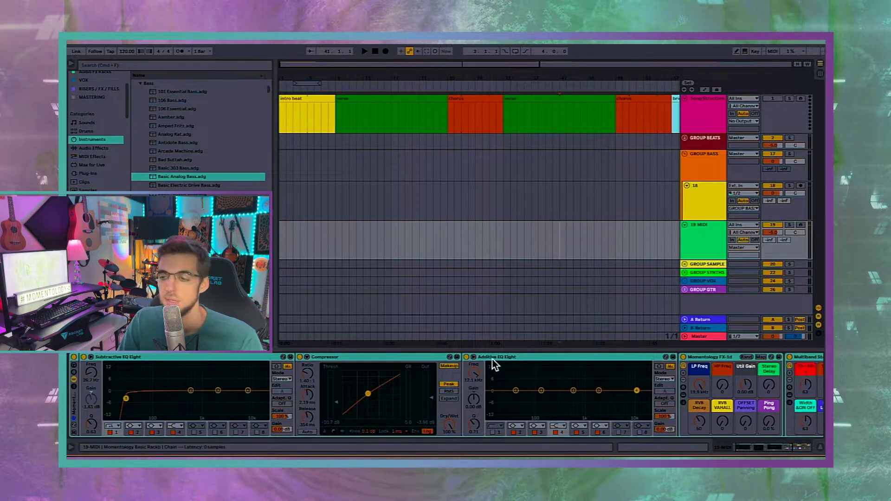
scroll(523, 386, right, 5)
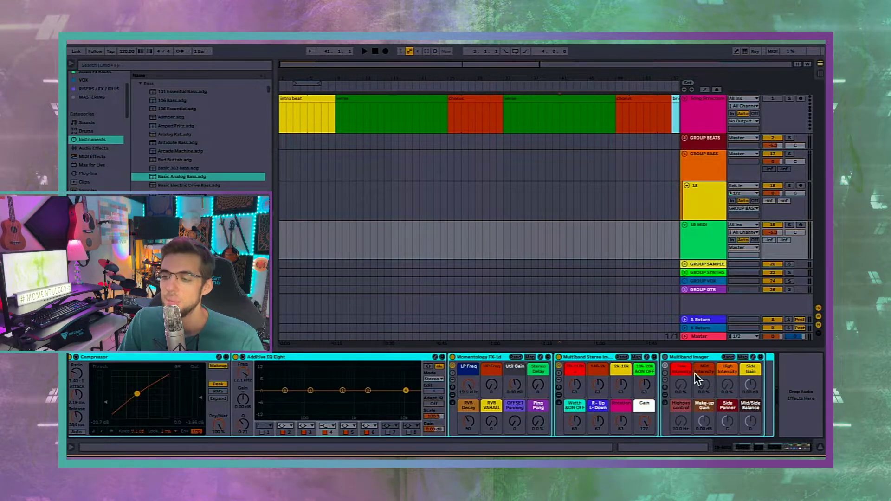
scroll(695, 374, left, 5)
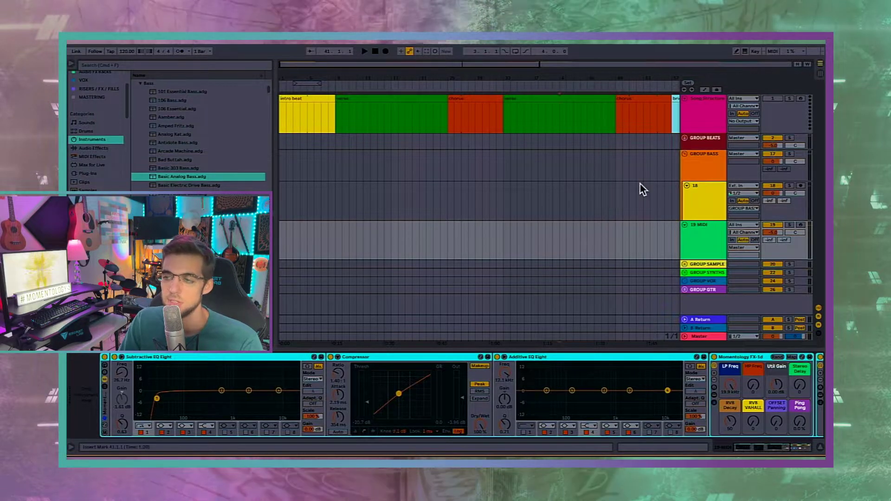
Remove the default devices from the new MIDI track and place it first inside GROUP BASS.
key(super+z)
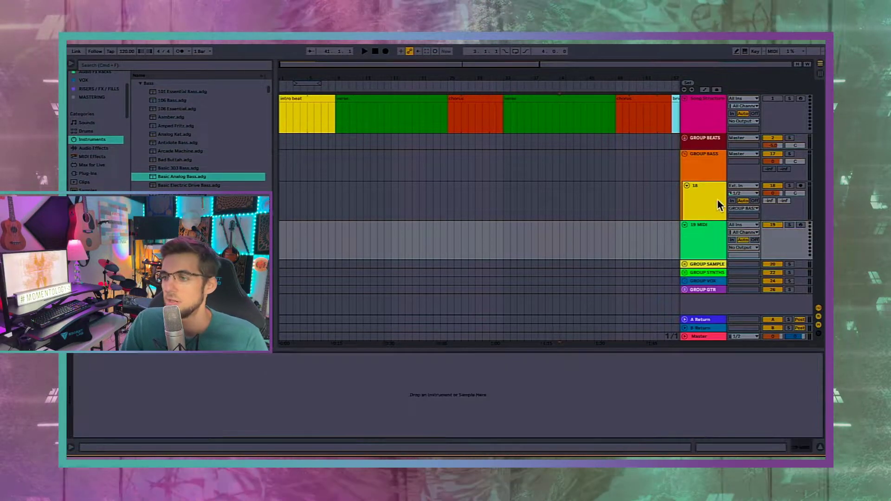
key(super+z)
key(ctrl+z)
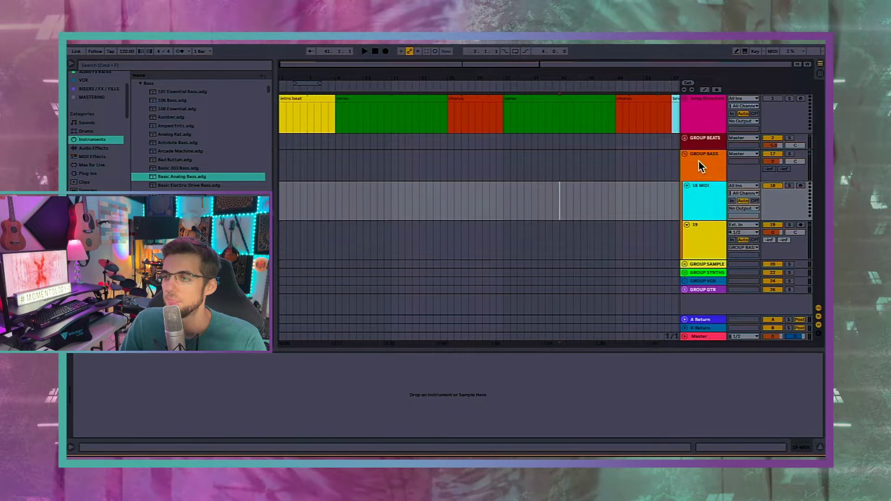
Copy the switched-off Momentology All Rack from HAT 1 Audio onto the empty MIDI track in GROUP BASS.
click(684, 138)
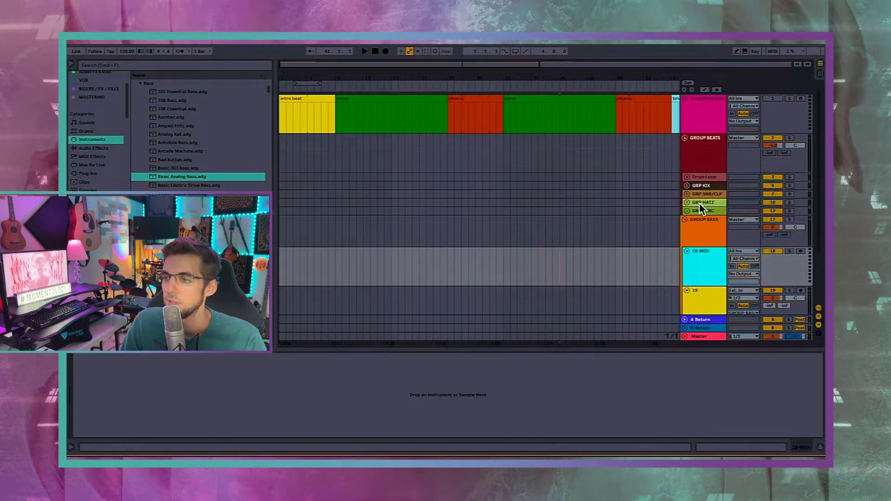
click(687, 202)
click(703, 241)
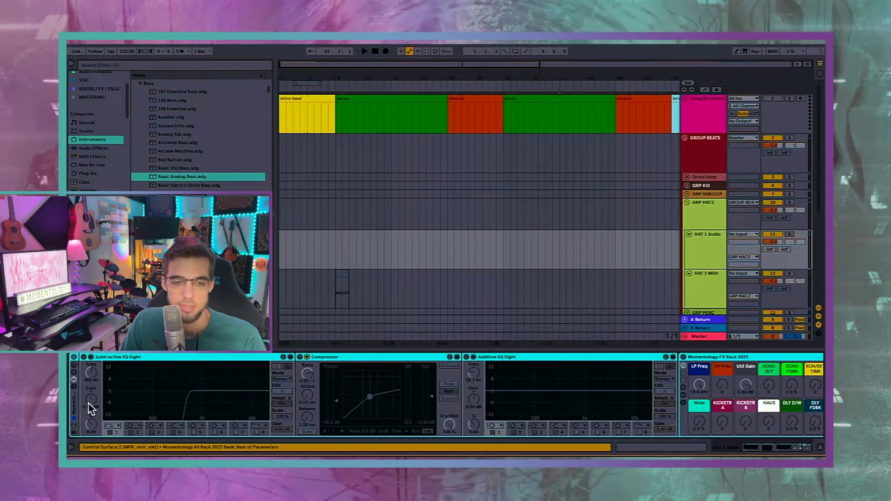
click(685, 137)
click(699, 197)
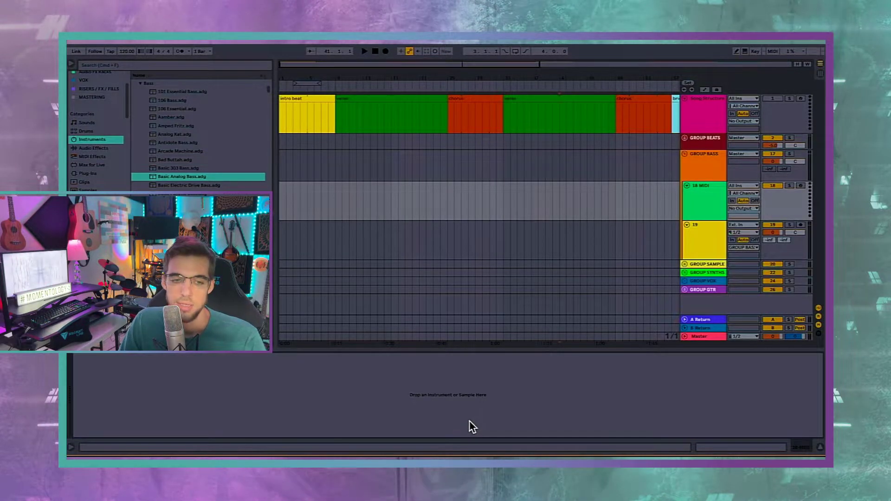
key(super+v)
scroll(444, 385, right, 3)
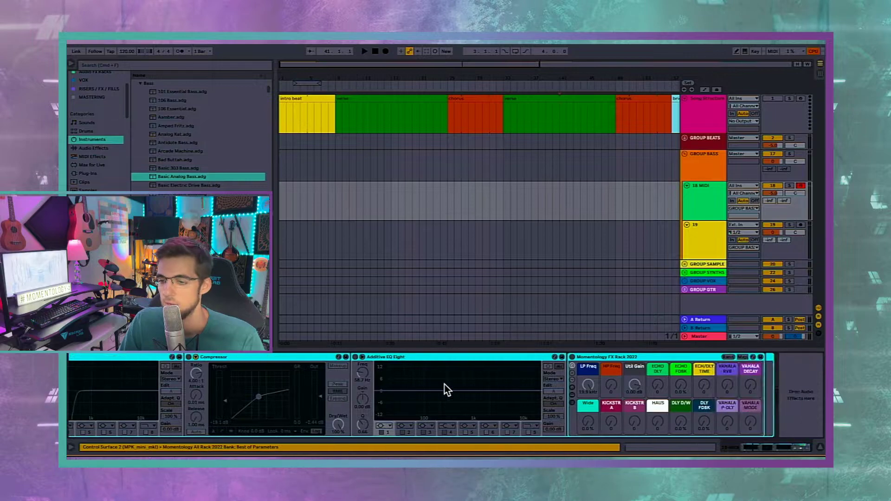
scroll(445, 385, left, 4)
Save the bass group's MIDI track as the default MIDI track, overwriting the existing default.
right_click(714, 199)
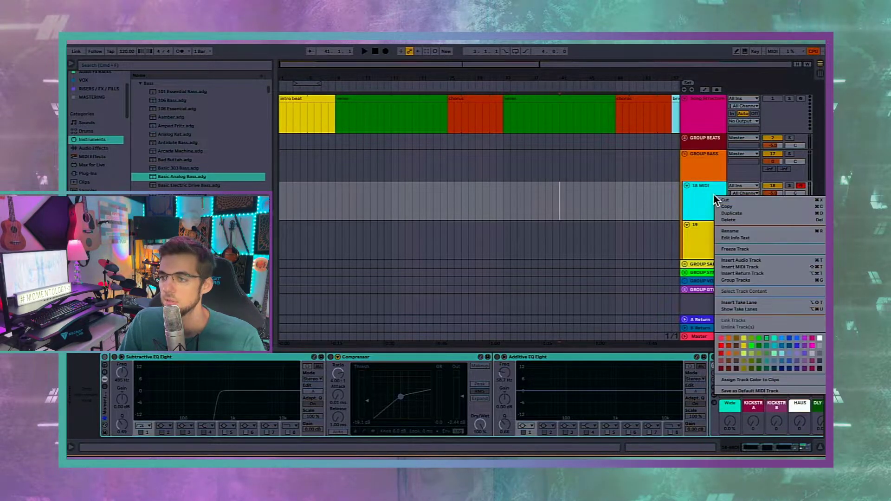
click(753, 391)
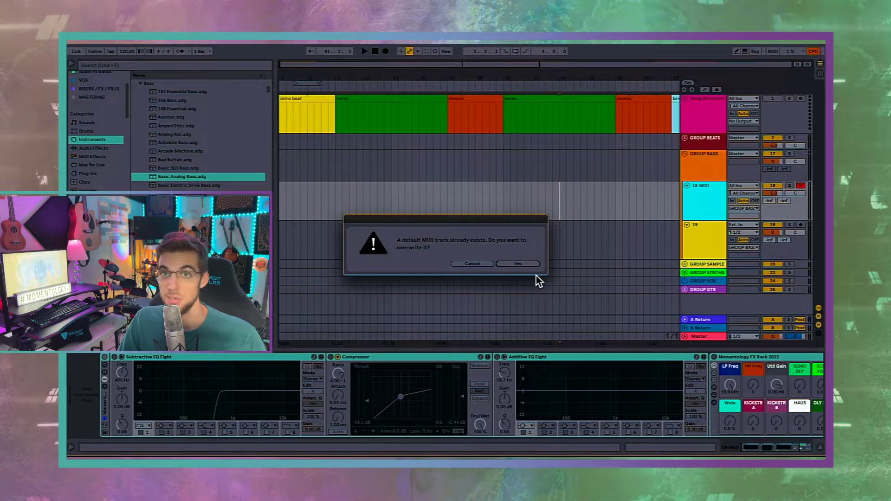
click(513, 265)
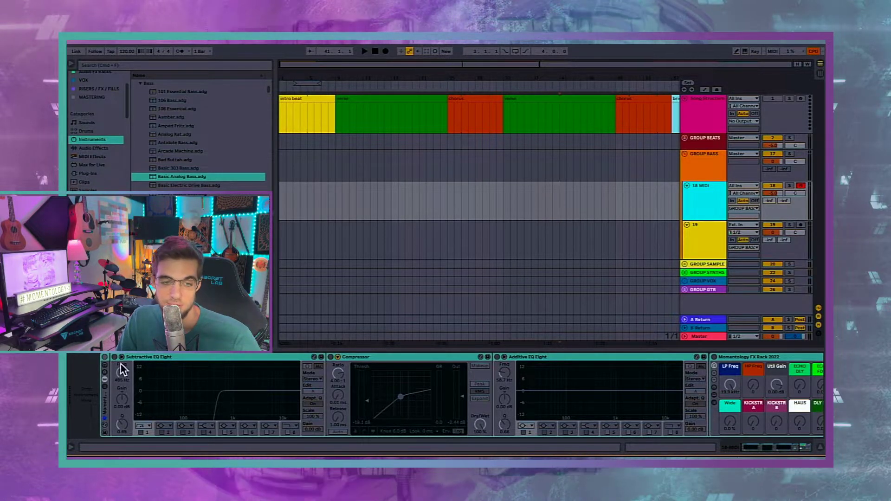
Lower the Subtractive EQ Eight low cut on the bass MIDI track to just below 100 Hz, keeping the rack switched off.
click(105, 358)
drag(217, 398, 185, 397)
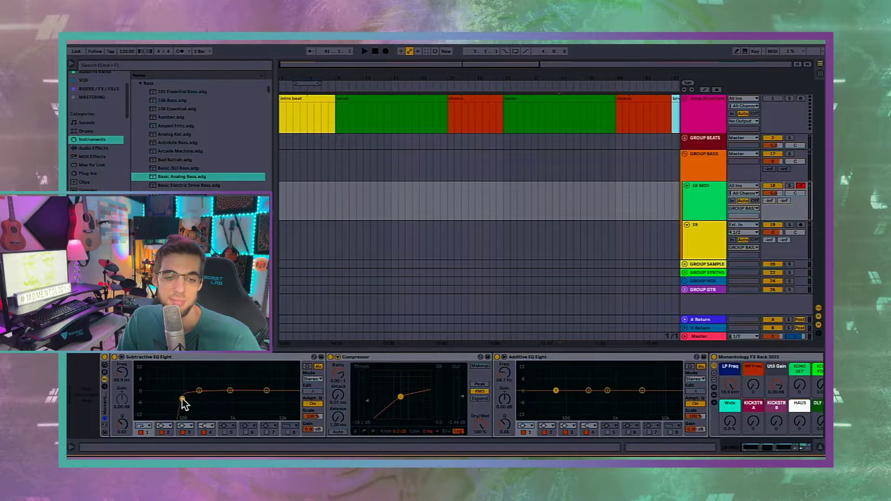
click(105, 358)
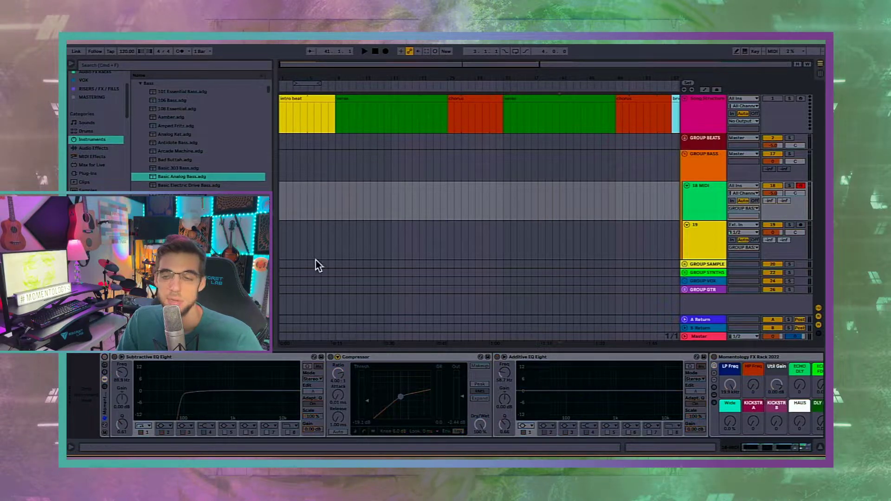
Overwrite the default MIDI track with the bass MIDI track carrying the lowered low cut, and select GROUP BEATS.
right_click(697, 194)
click(756, 394)
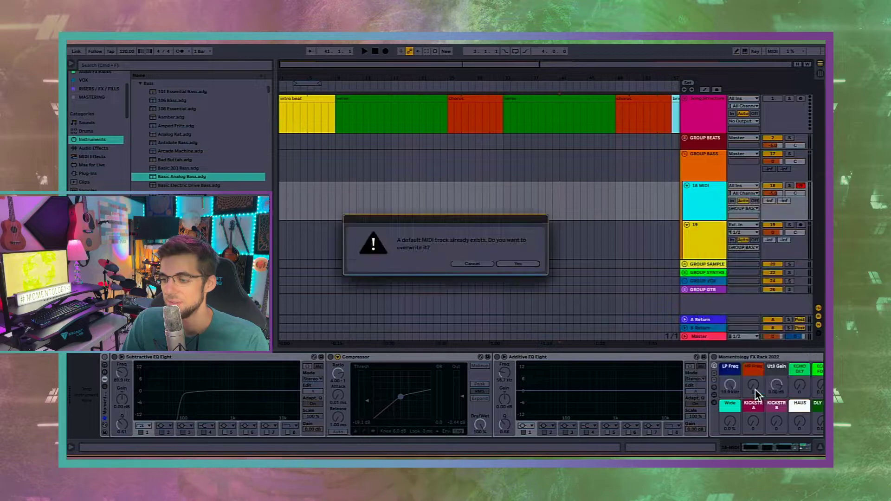
click(519, 264)
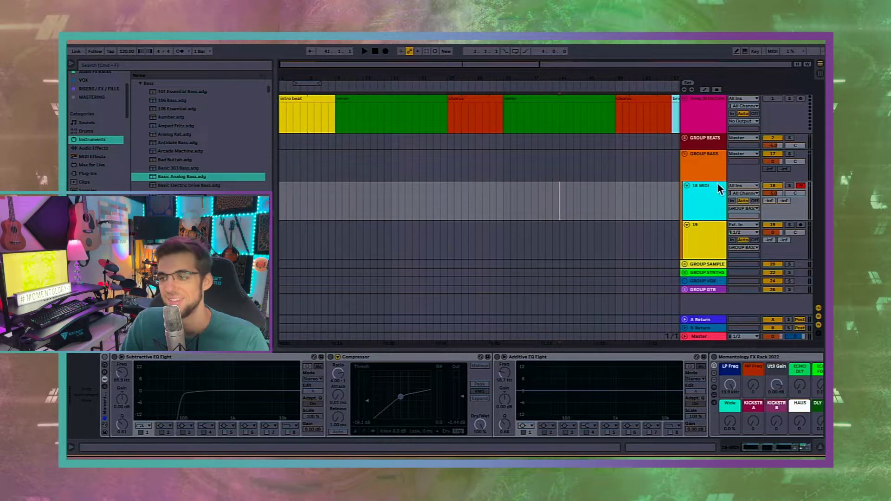
key(super+z)
click(686, 145)
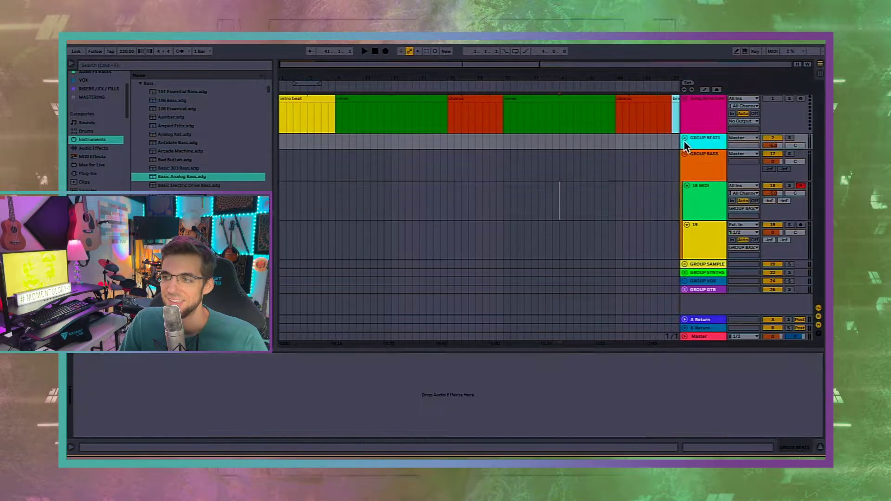
Expand GROUP BEATS and its Drum Loop track, and save Drum Loop as the default audio track, overwriting the existing default.
click(683, 138)
click(706, 182)
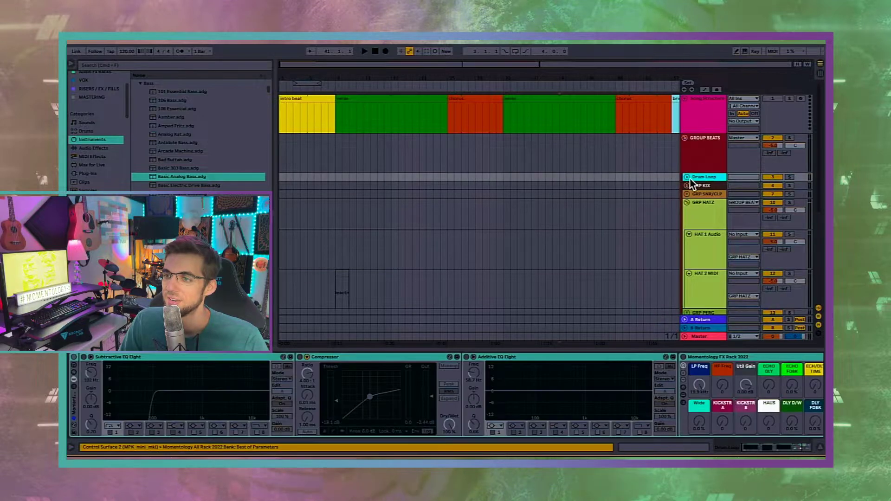
right_click(703, 180)
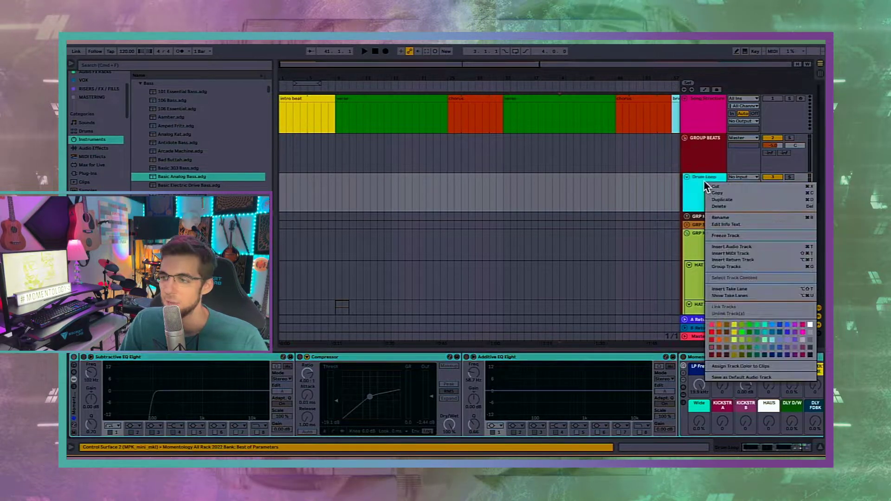
click(745, 378)
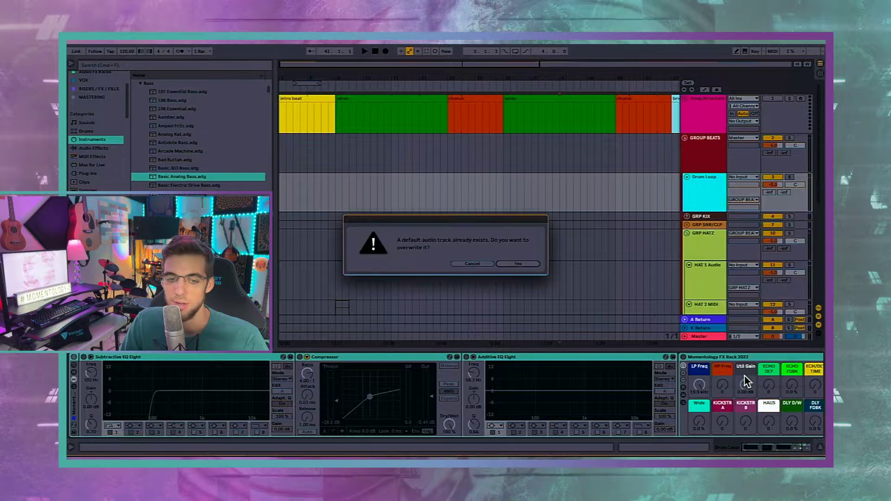
click(520, 263)
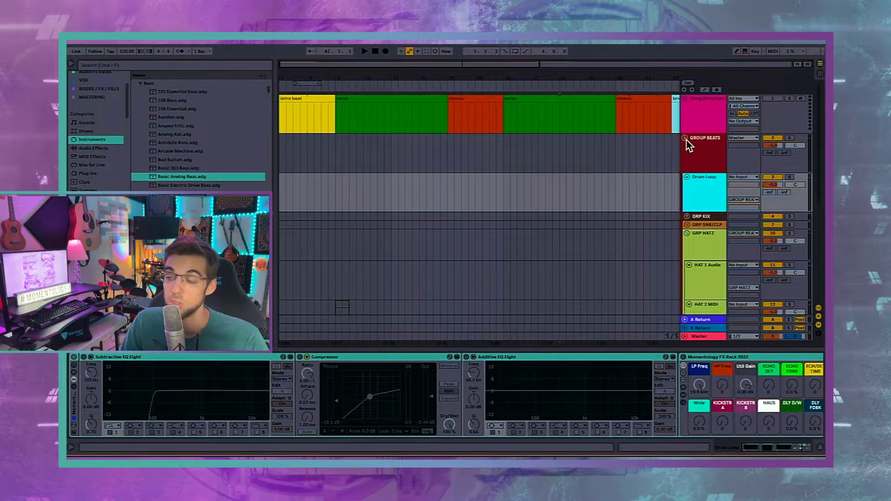
Insert a test audio track at GROUP BEATS to check the saved default's devices, and undo the insertion.
right_click(704, 164)
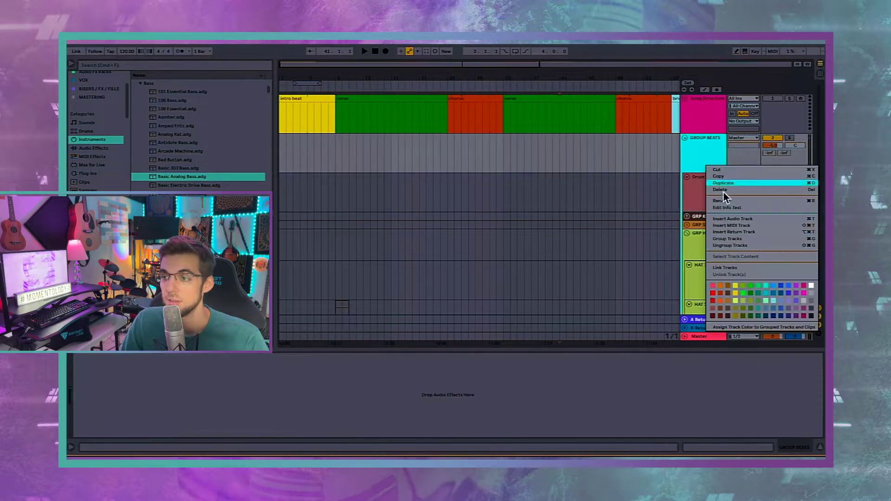
click(730, 219)
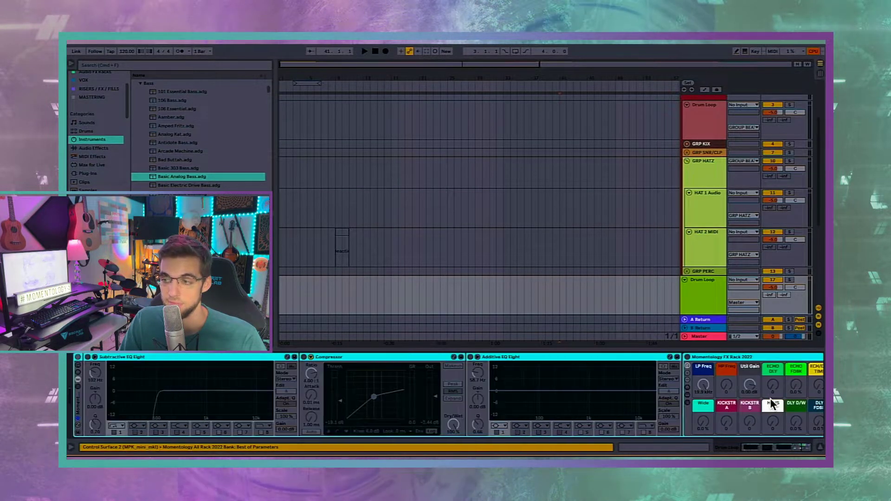
scroll(689, 219, down, 4)
scroll(689, 210, up, 3)
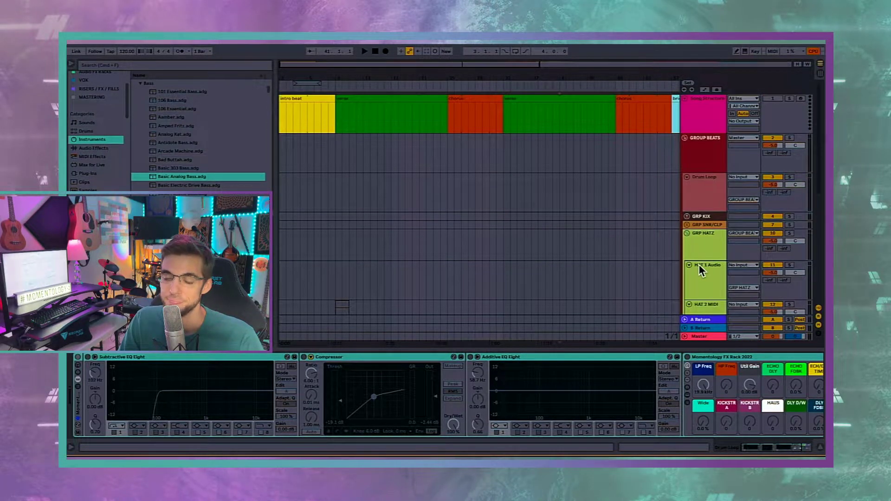
key(super+z)
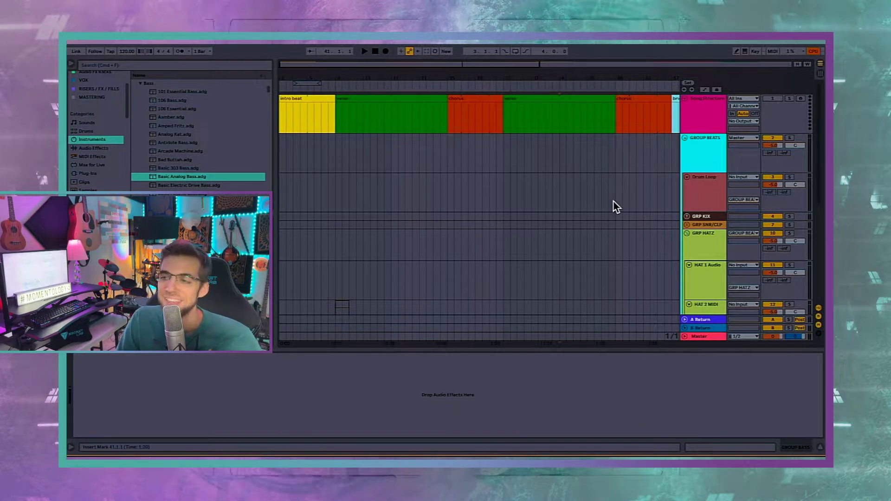
Collapse the Drum Loop track and the GRP HATZ group inside GROUP BEATS.
click(691, 188)
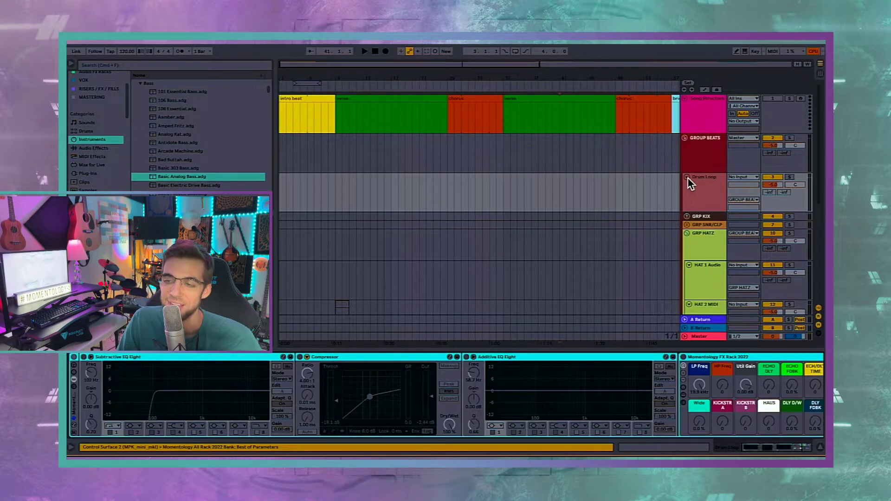
click(688, 178)
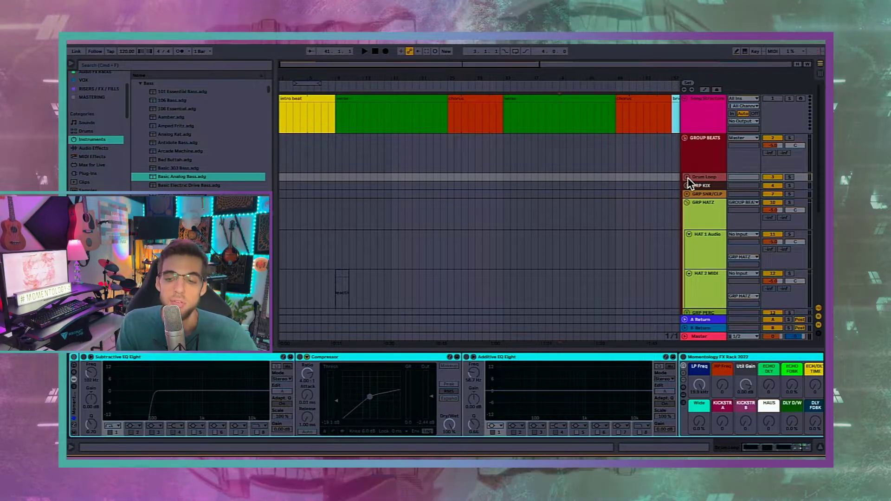
click(695, 216)
click(686, 202)
click(697, 219)
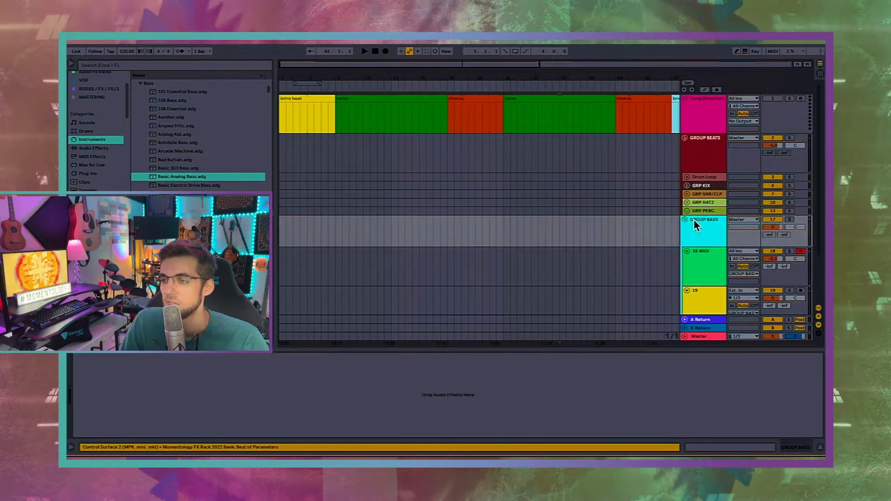
Rename the bass group's MIDI track to BASS MIDI STAB and widen the track header column so full names fit.
click(706, 262)
click(703, 298)
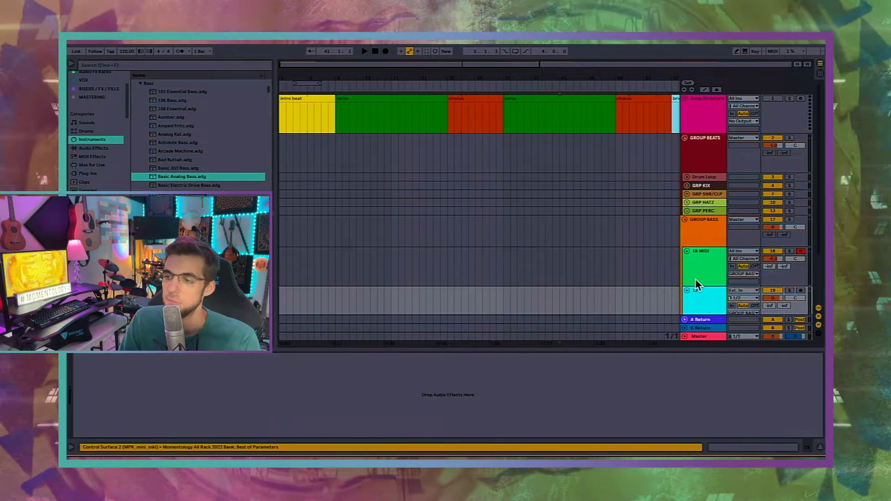
scroll(695, 279, down, 3)
click(701, 202)
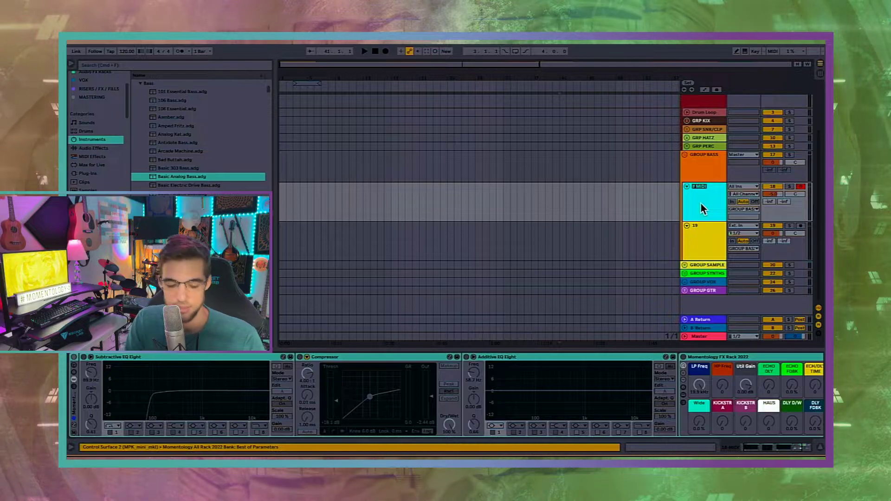
key(super+r)
text(BASS)
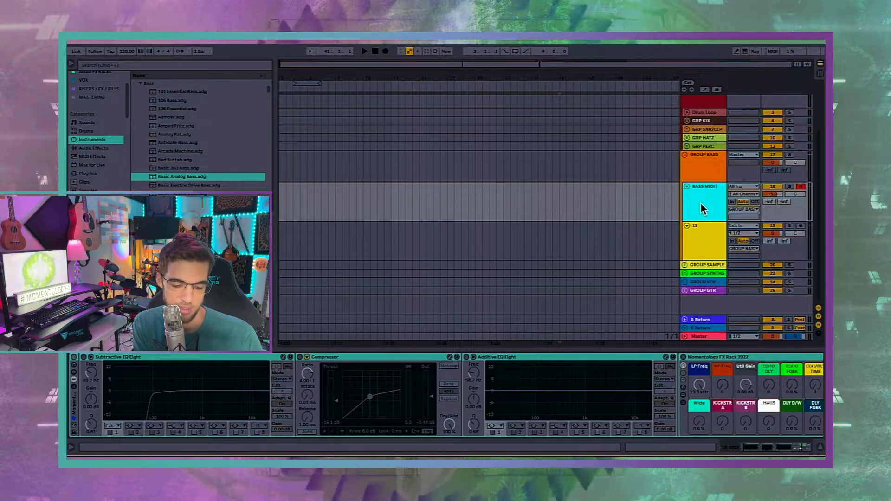
text(MIDI)
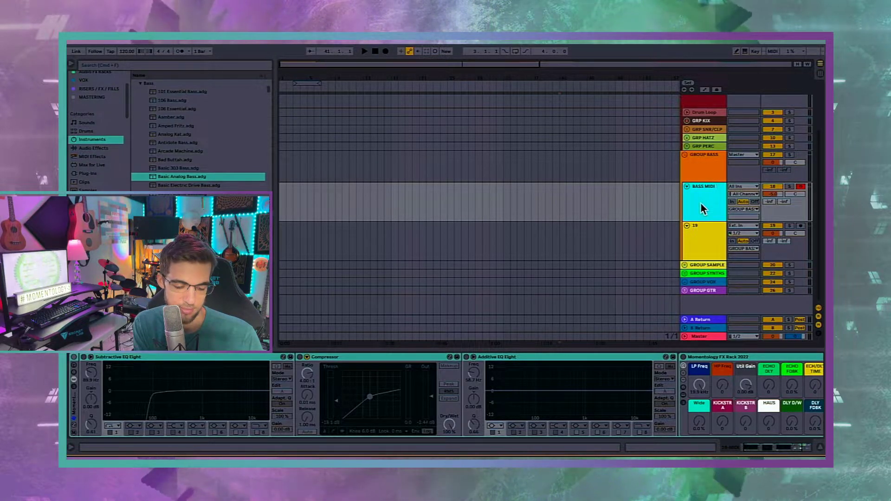
text( STAB)
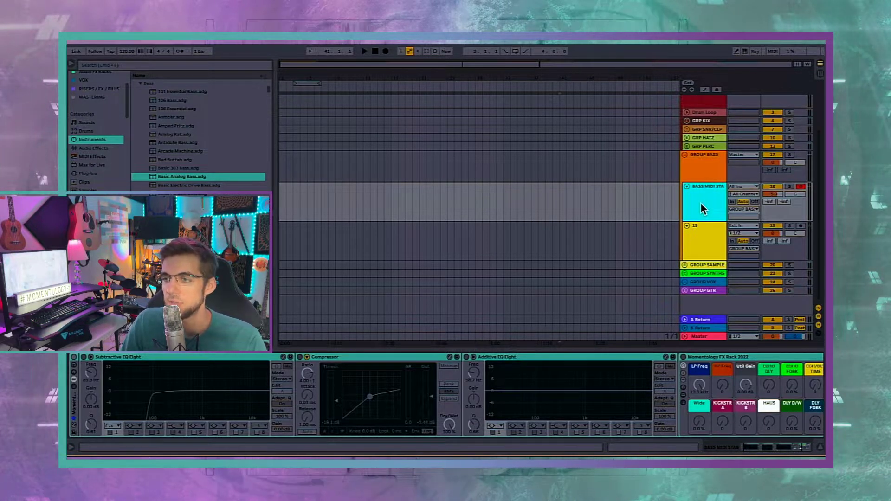
drag(680, 166, 628, 163)
click(662, 162)
Load the Basic Analog Bass instrument onto BASS MIDI STAB, ahead of the Subtractive EQ Eight and the other effects.
click(690, 199)
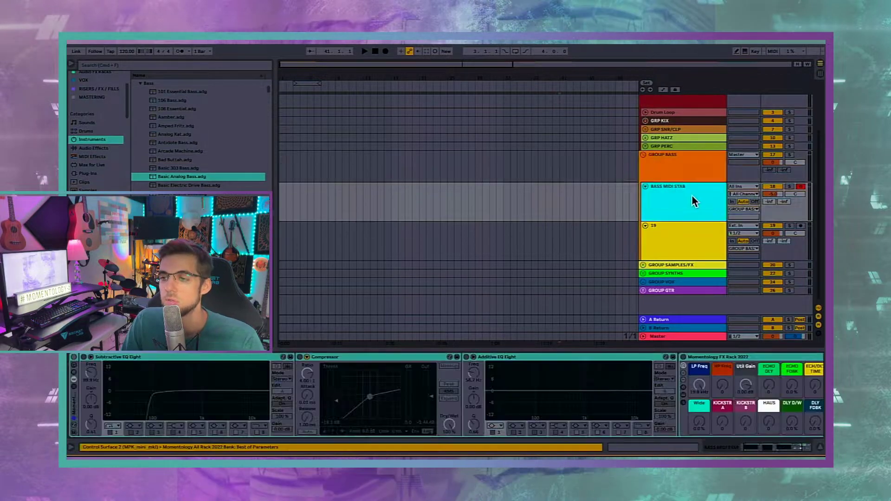
click(458, 383)
drag(187, 179, 77, 367)
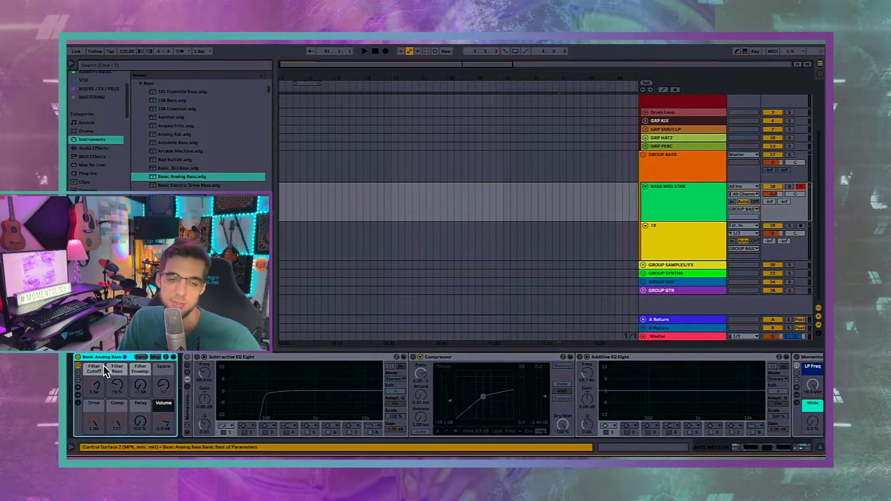
Enable the computer MIDI keyboard and play notes to audition Basic Analog Bass.
click(745, 51)
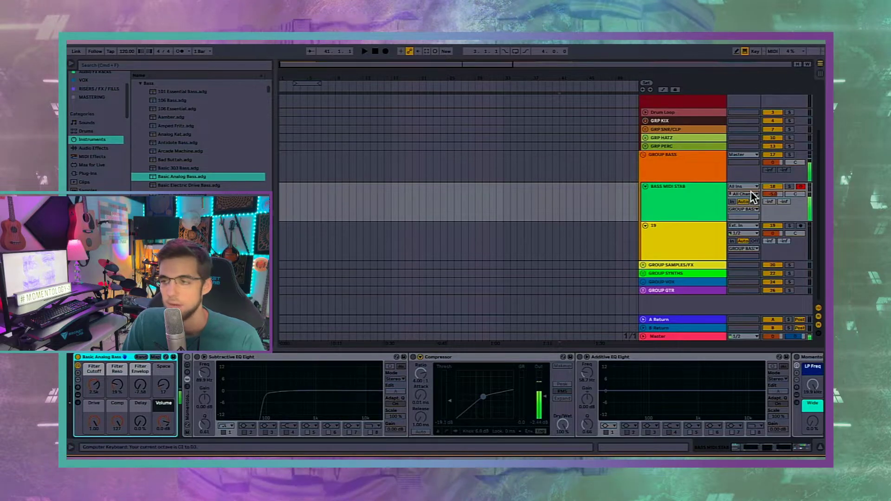
key(z)
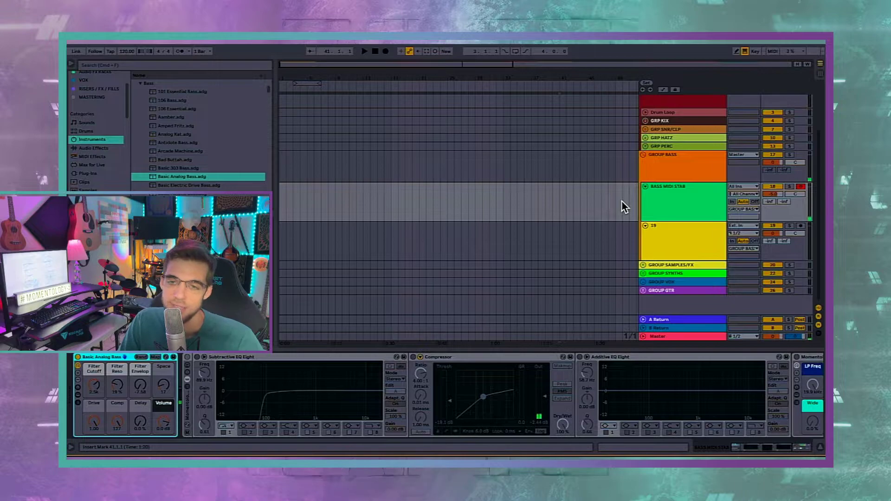
Rename the bass track BASS MIDI STAB 1, then duplicate it and name the copy BASS MIDI STAB 2.
click(676, 202)
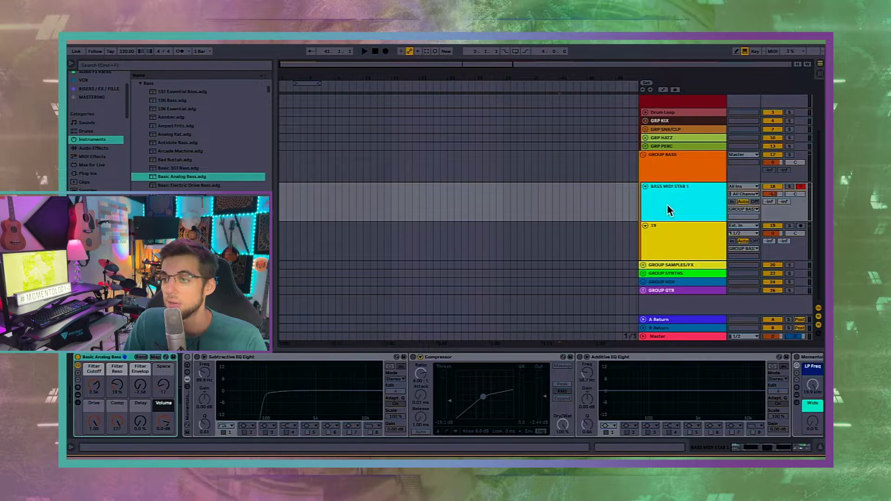
key(super+d)
key(super+r)
key(Return)
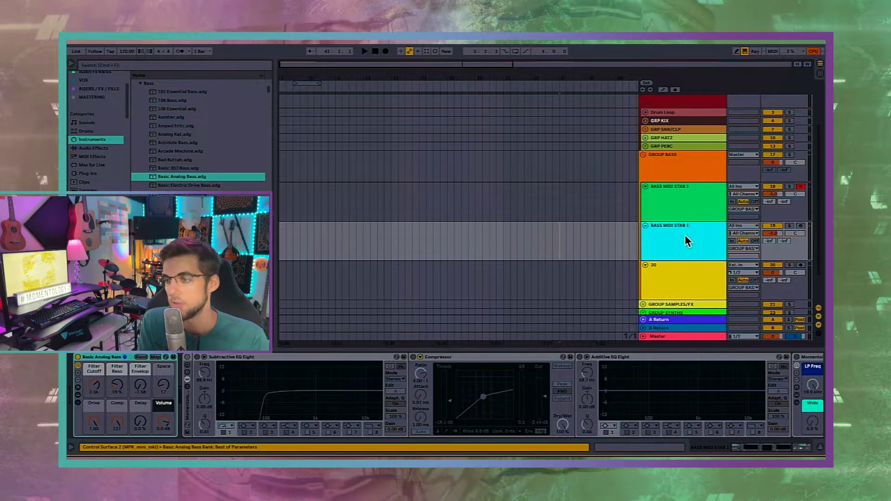
Audition bass instrument presets such as Basic Fanatik Bass, Antidote Bass and 106 Essential.
scroll(209, 166, down, 1)
click(206, 165)
click(196, 190)
click(202, 182)
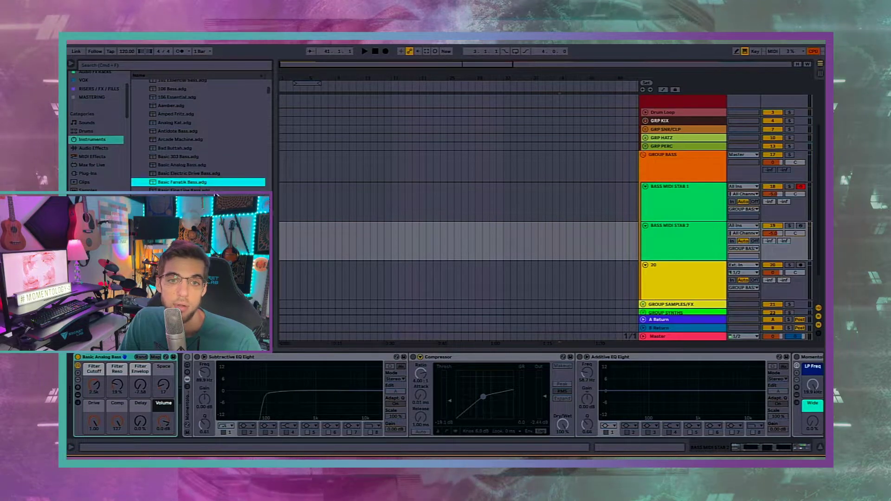
click(211, 173)
click(198, 139)
click(190, 131)
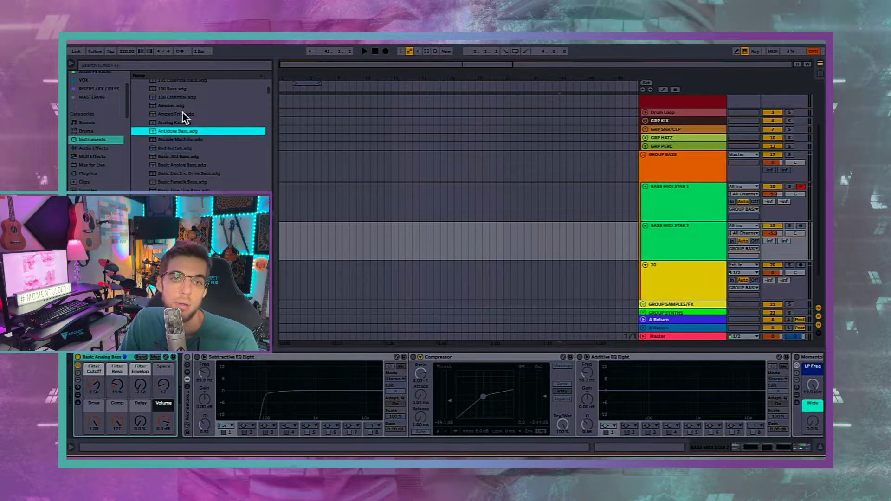
click(184, 106)
click(178, 96)
click(182, 97)
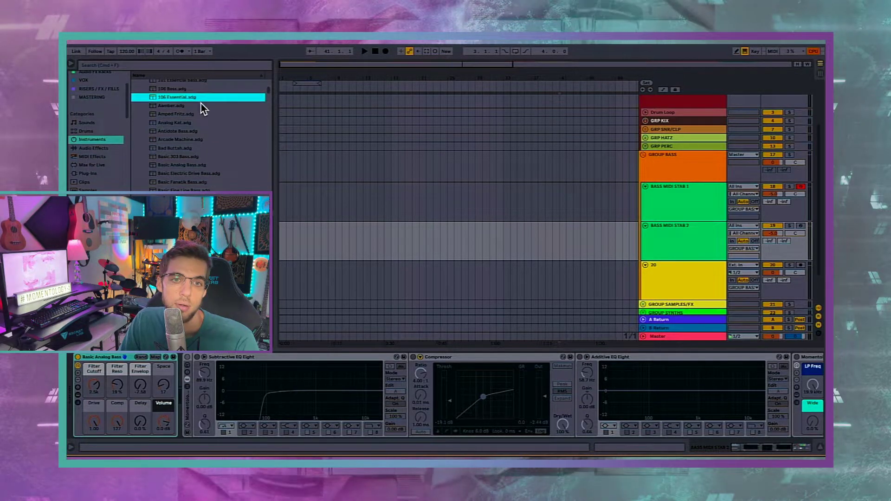
Load the Basic Organ Bass preset onto BASS MIDI STAB 2 in place of Basic Analog Bass.
scroll(201, 104, down, 3)
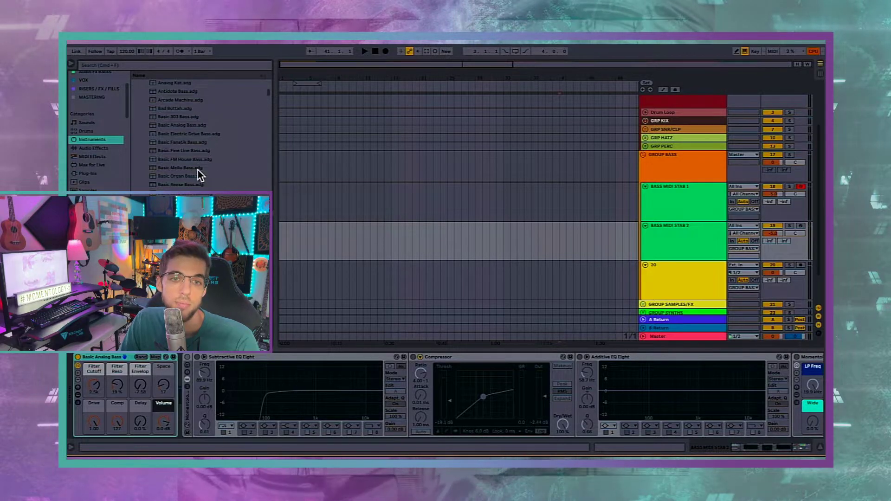
click(204, 177)
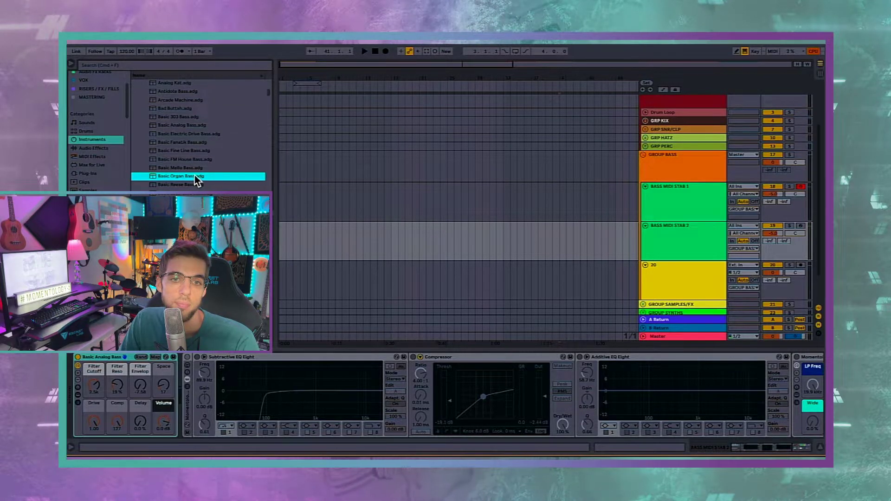
click(188, 159)
click(196, 176)
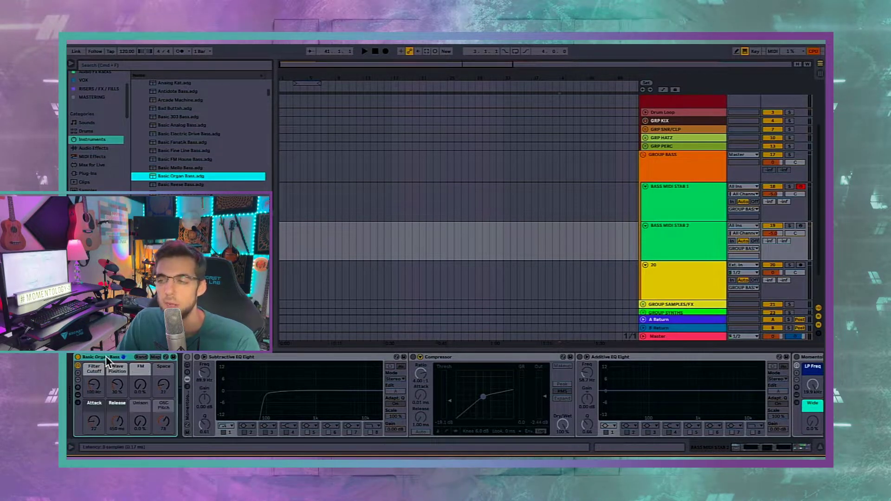
Arm BASS MIDI STAB 2 for recording and sweep the Basic Organ Bass filter cutoff fully open and back down to 103 Hz.
click(801, 227)
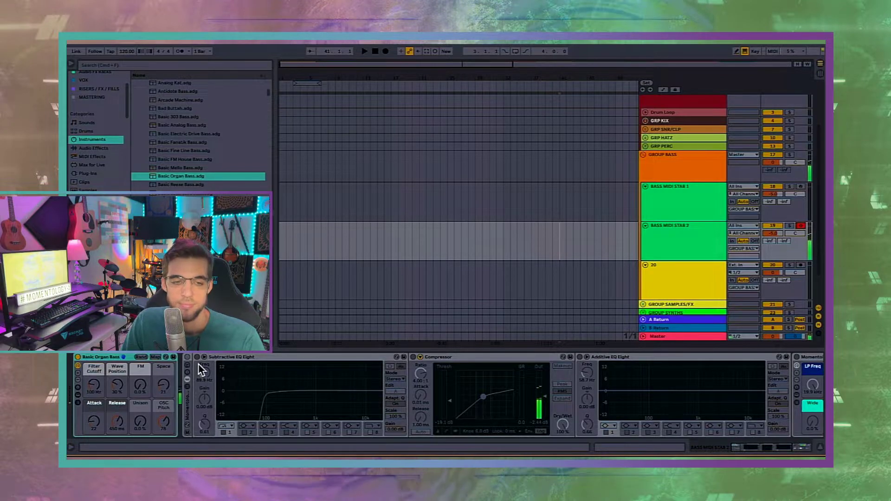
drag(94, 384, 94, 357)
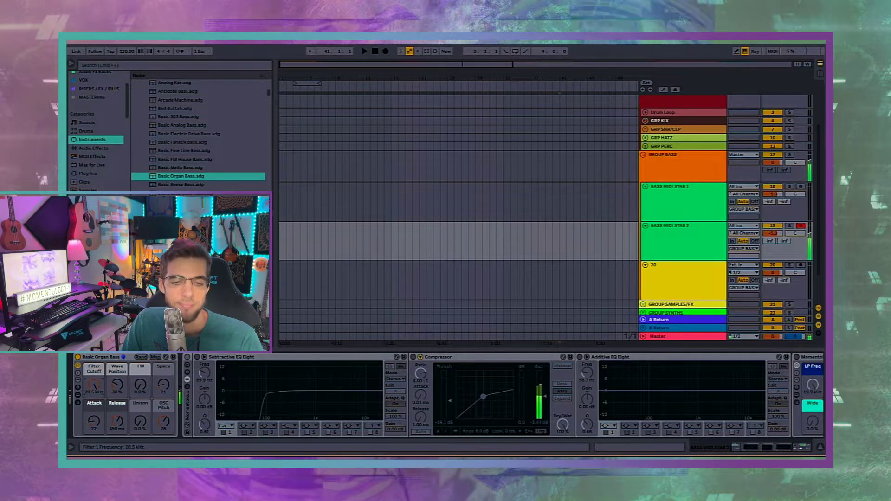
mouse_move(93, 384)
mouse_down()
mouse_move(93, 417)
mouse_move(82, 396)
mouse_up()
click(91, 358)
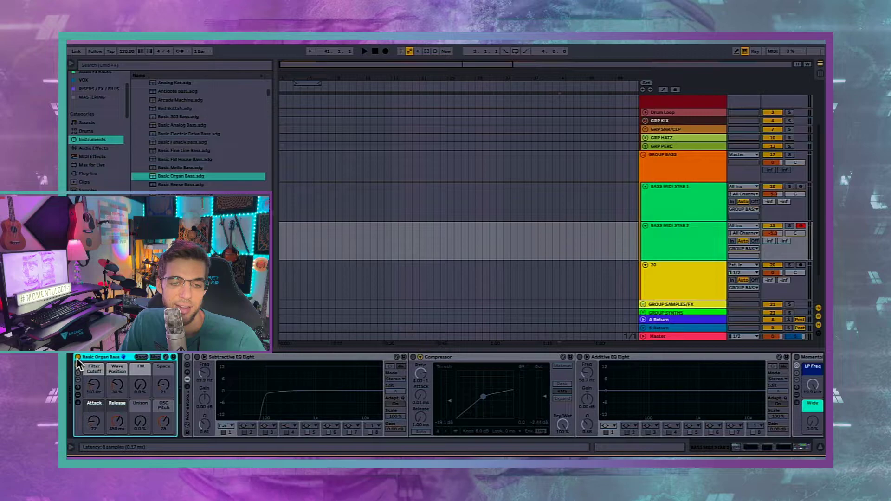
Arm BASS MIDI STAB 1 and, with its effects rack on, lower the Subtractive EQ Eight low cut to 45.4 Hz.
click(653, 212)
click(74, 368)
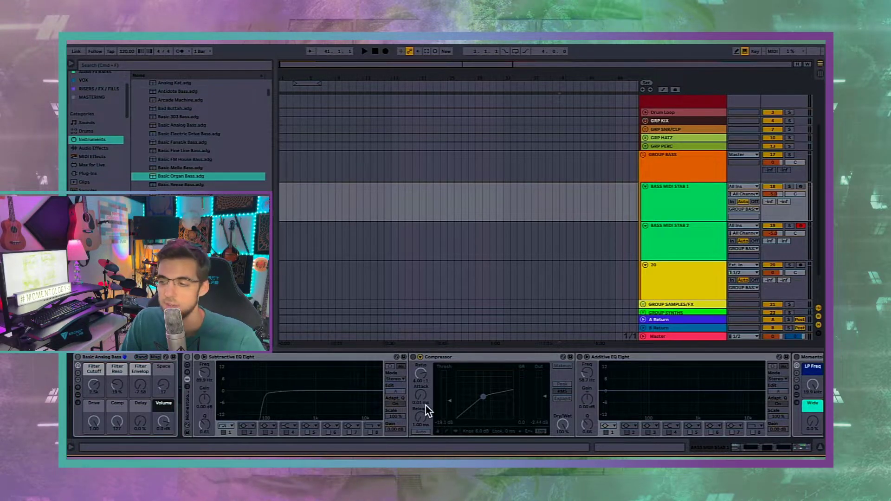
scroll(427, 397, right, 5)
scroll(427, 398, left, 5)
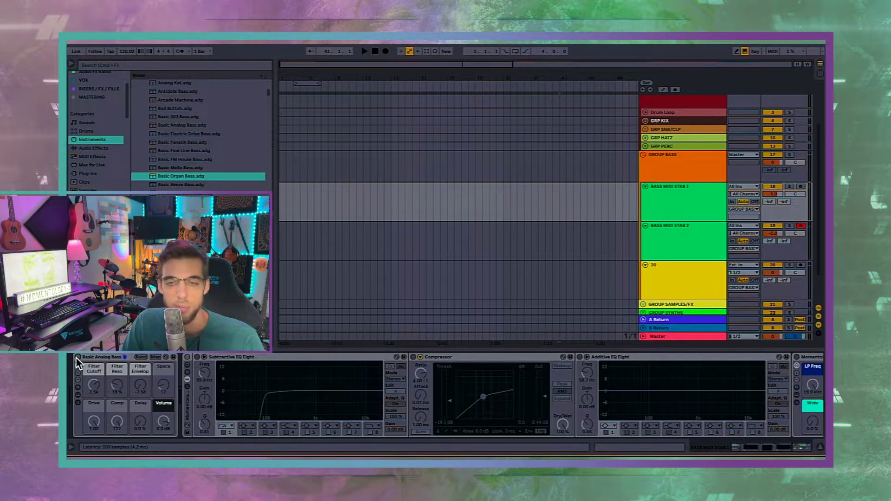
click(799, 186)
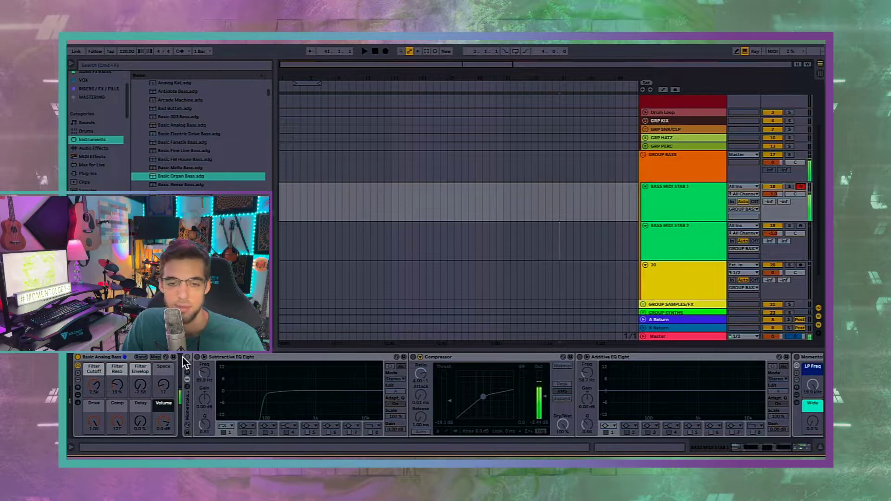
mouse_move(264, 397)
mouse_down()
mouse_move(236, 400)
mouse_move(259, 400)
mouse_move(249, 402)
mouse_up()
Try out the echo delay, feedback and time controls of Momentology FX Rack 2022, returning the echo delay and feedback to zero.
scroll(295, 395, right, 5)
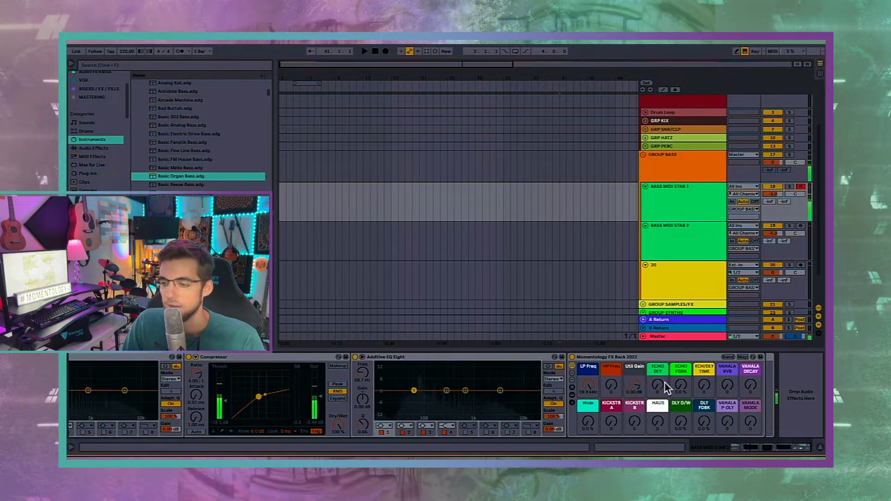
drag(681, 385, 661, 357)
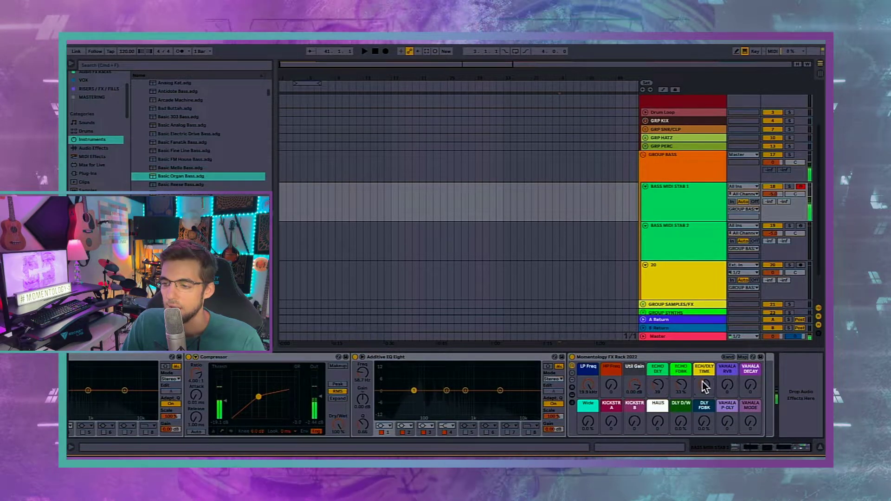
drag(704, 386, 704, 374)
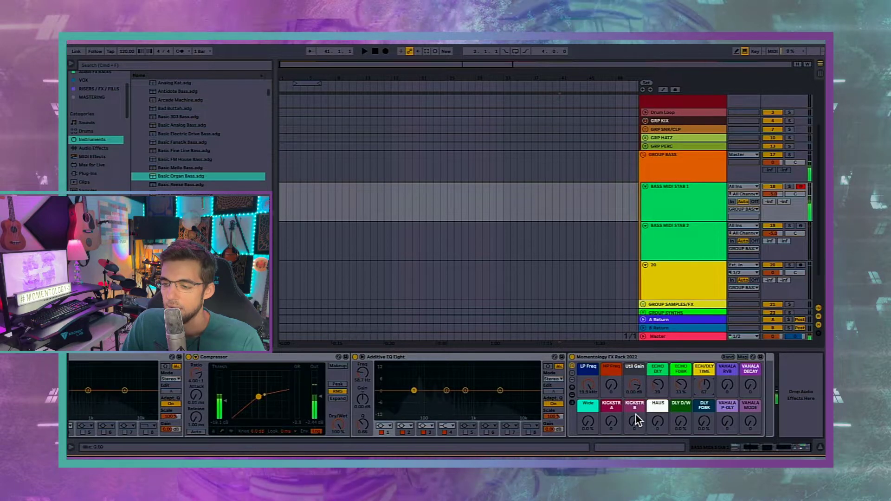
drag(658, 386, 704, 408)
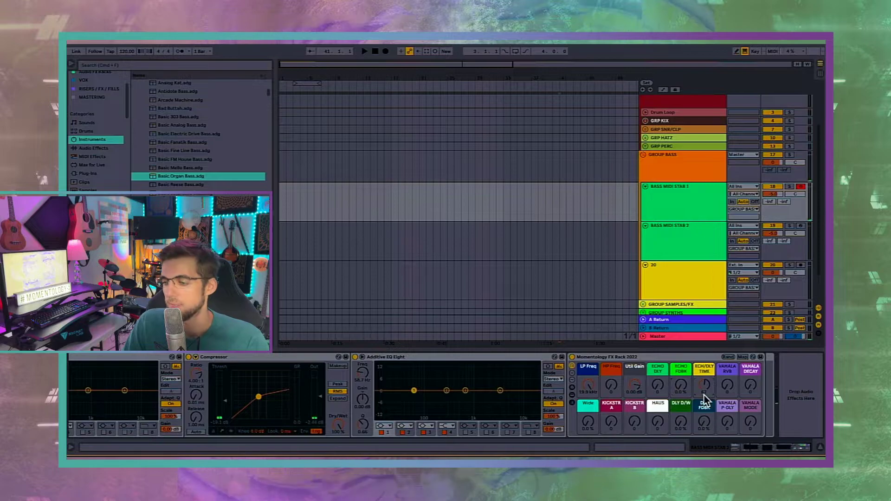
Turn off the Momentology effects rack on BASS MIDI STAB 1 and disarm the track.
scroll(500, 391, up, 5)
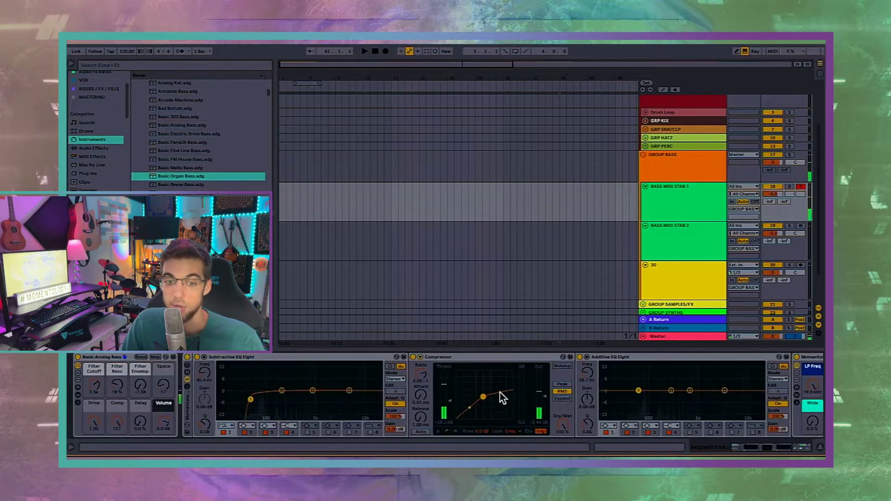
click(190, 359)
scroll(177, 386, left, 3)
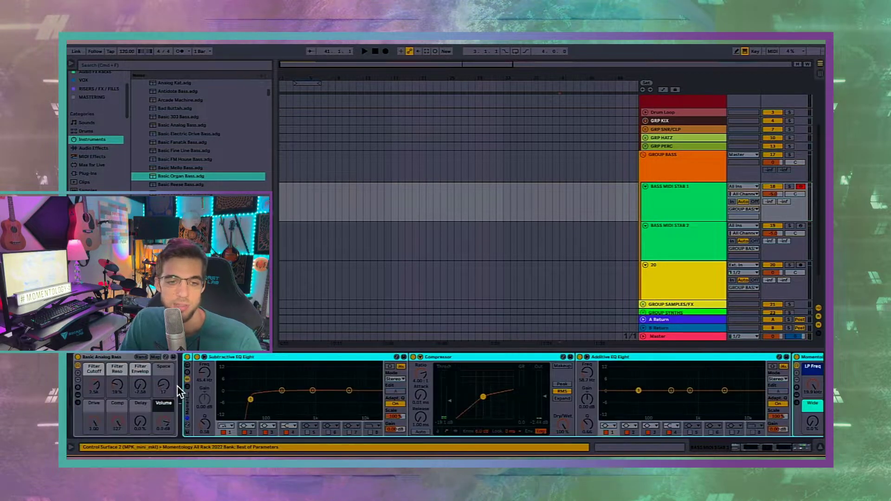
click(187, 357)
click(692, 212)
click(688, 238)
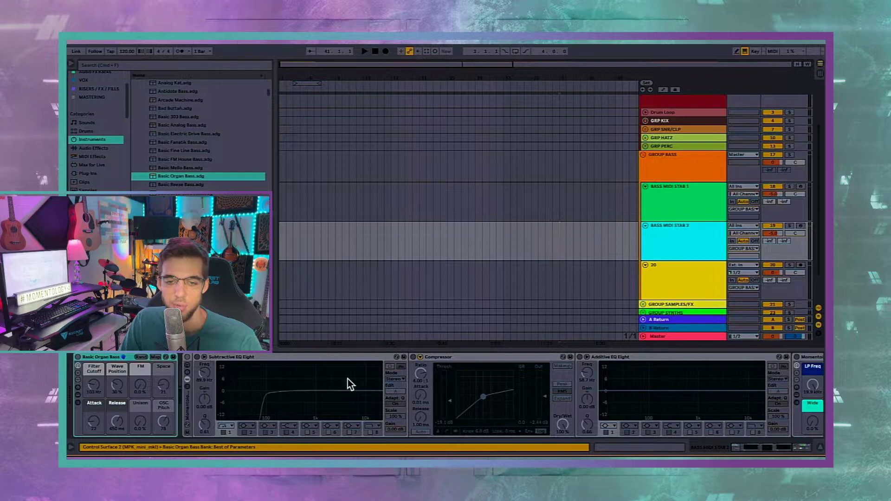
click(655, 210)
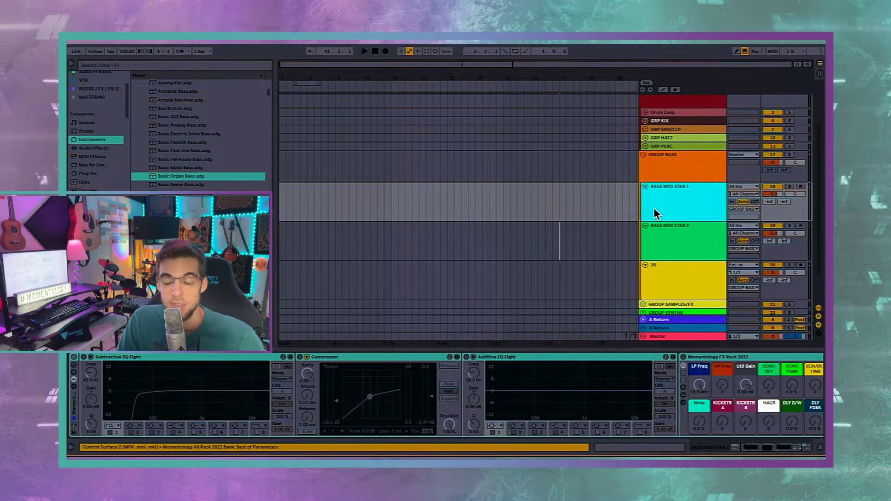
Duplicate the BASS MIDI STAB 2 track and rename the copy BASS MIDI SUB.
click(682, 251)
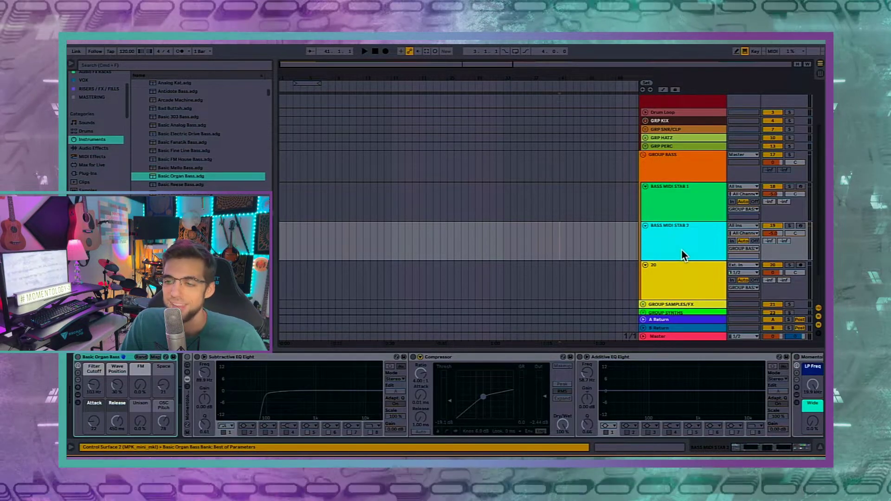
right_click(682, 253)
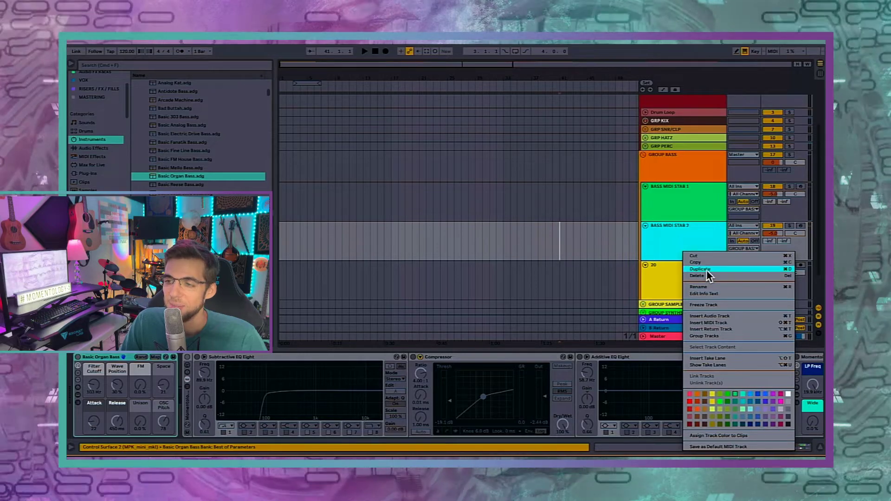
click(706, 269)
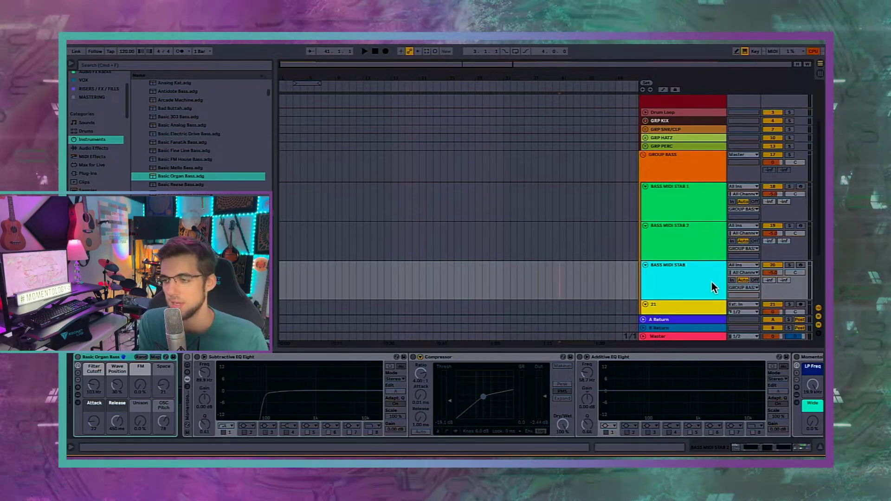
key(BackSpace)
key(BackSpace)
key(BackSpace)
key(BackSpace)
key(BackSpace)
text(UB)
key(Return)
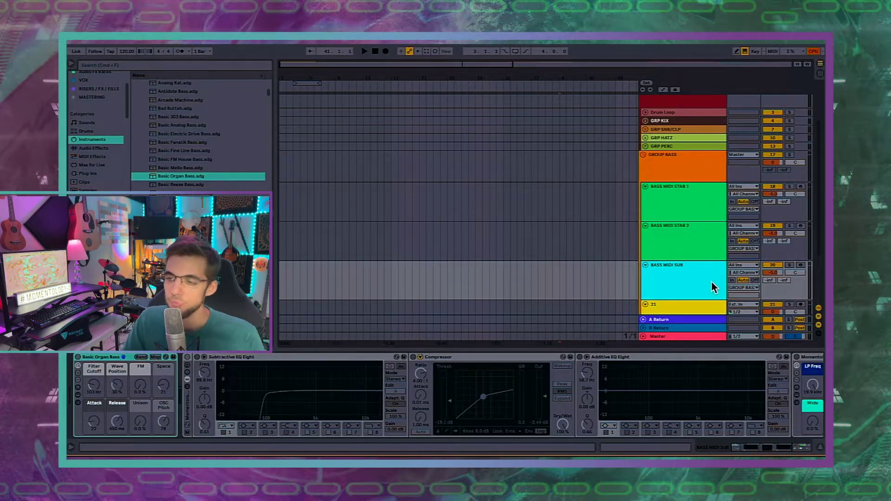
Arm BASS MIDI SUB for recording and search the Plugins collection for "sub".
click(801, 265)
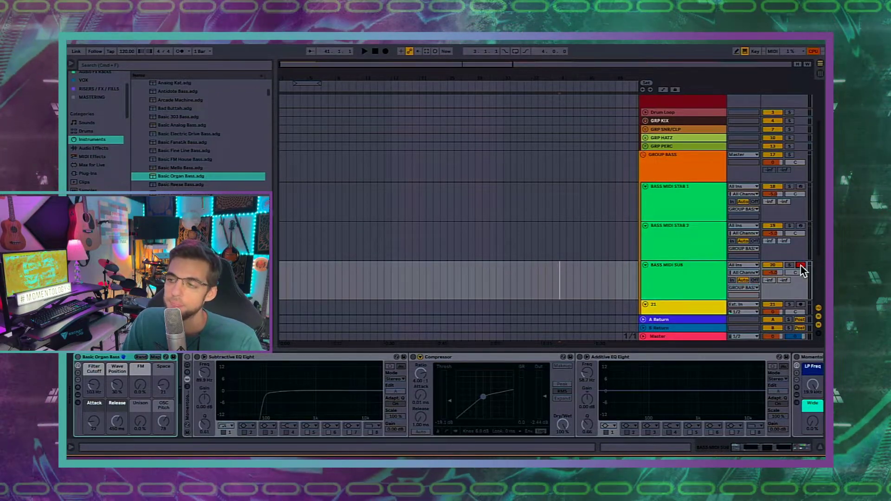
double_click(668, 274)
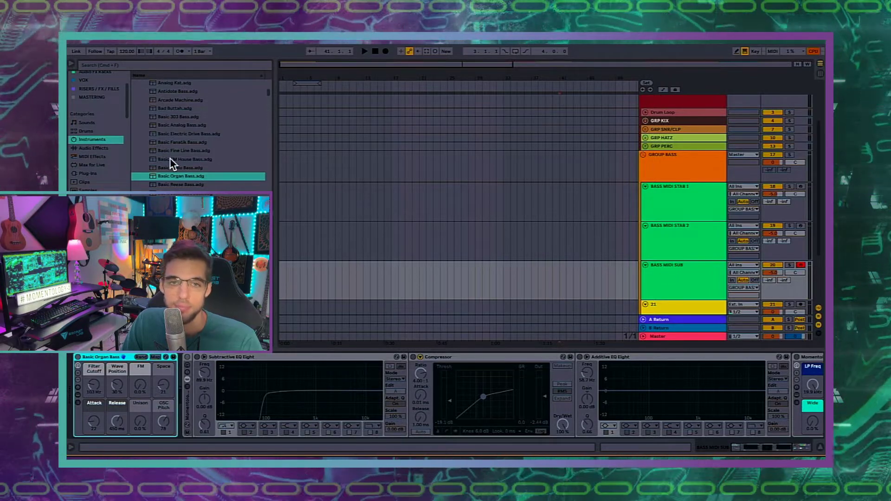
scroll(170, 154, down, 4)
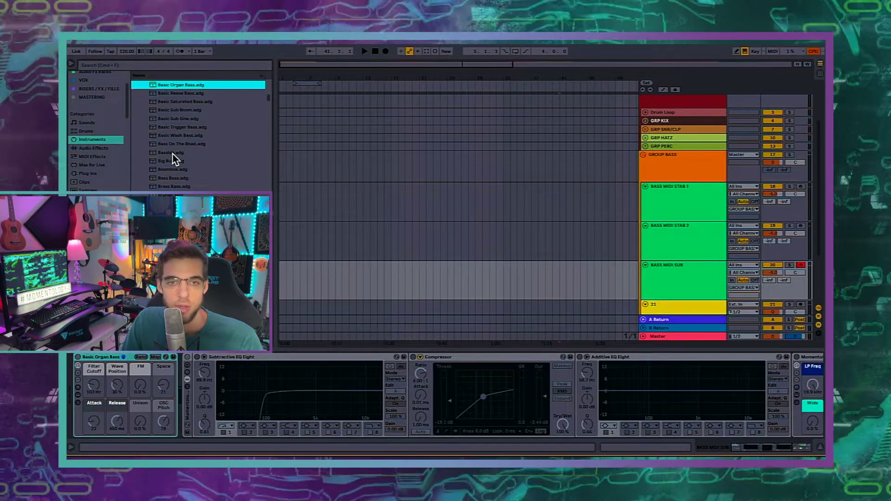
scroll(95, 102, up, 3)
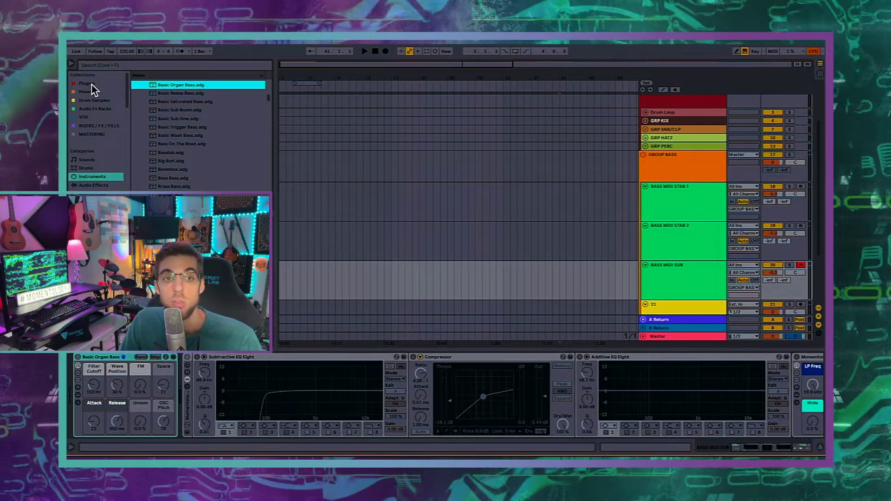
click(87, 83)
click(163, 65)
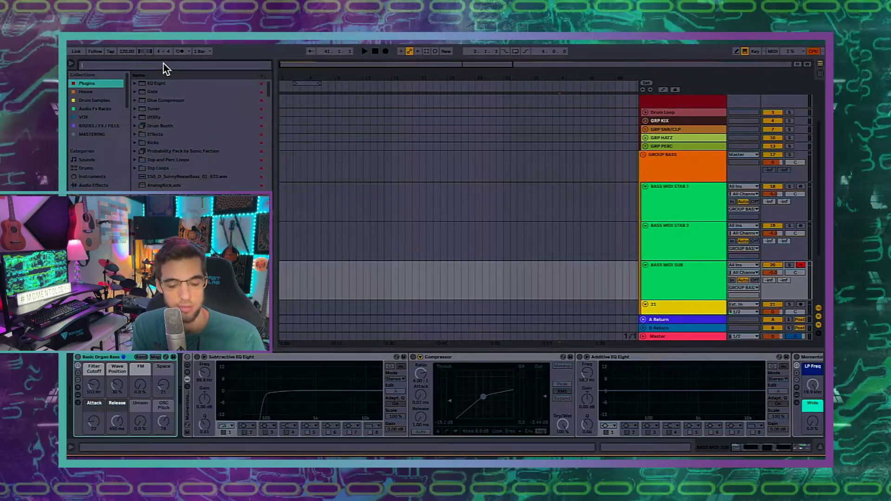
text(sub)
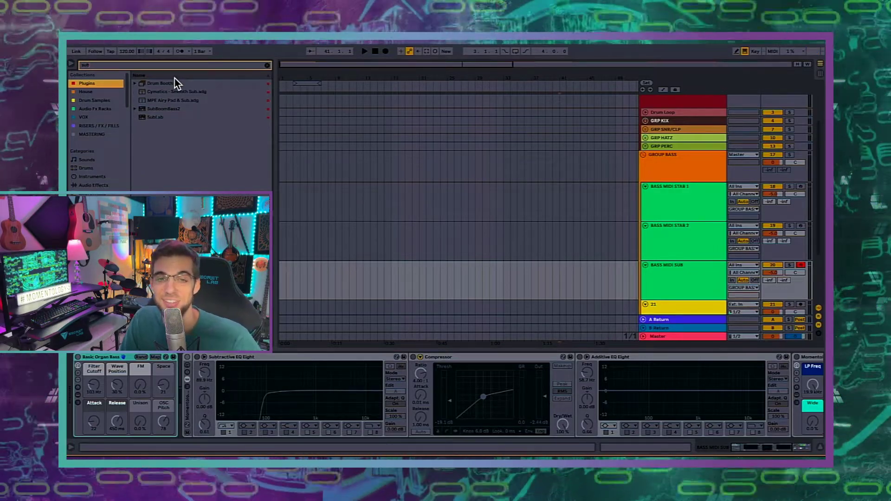
click(682, 270)
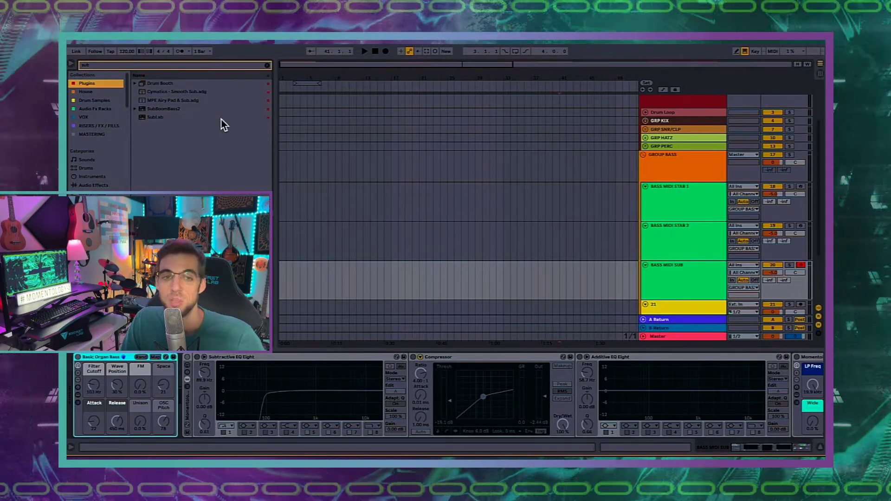
Replace the Basic Organ Bass instrument on BASS MIDI SUB with the SubLab plugin.
click(155, 118)
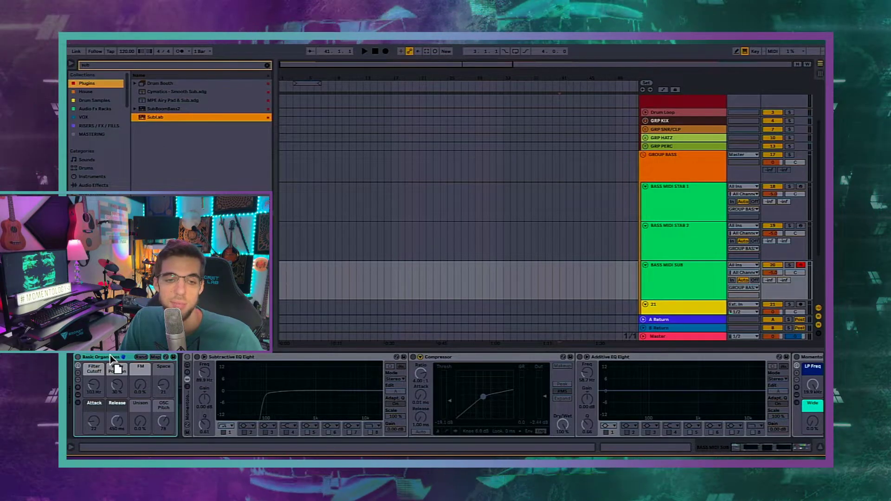
drag(107, 354, 108, 352)
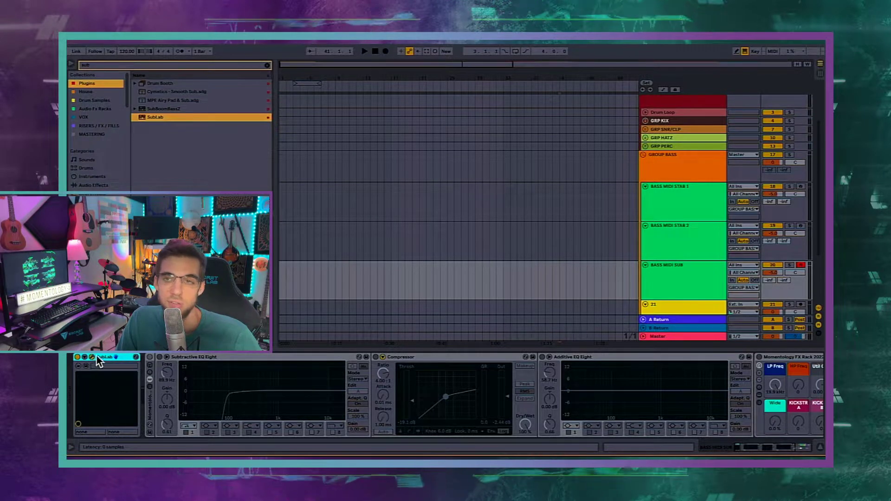
drag(488, 70, 466, 98)
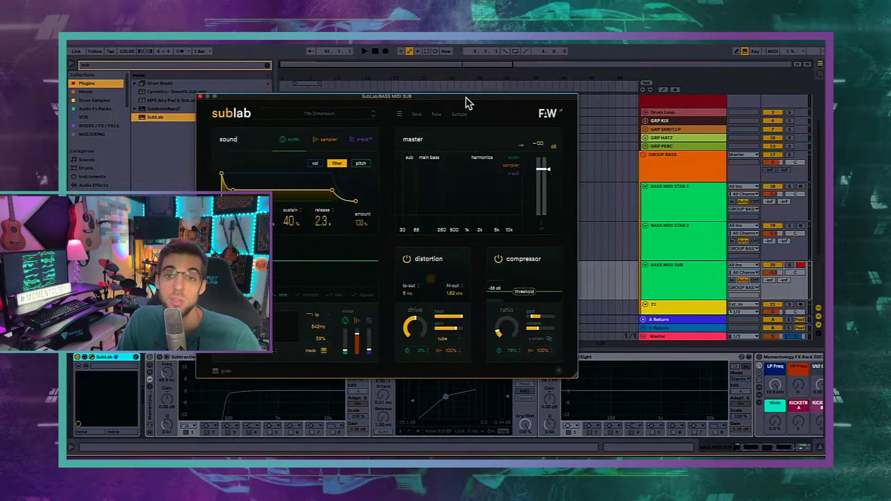
click(663, 289)
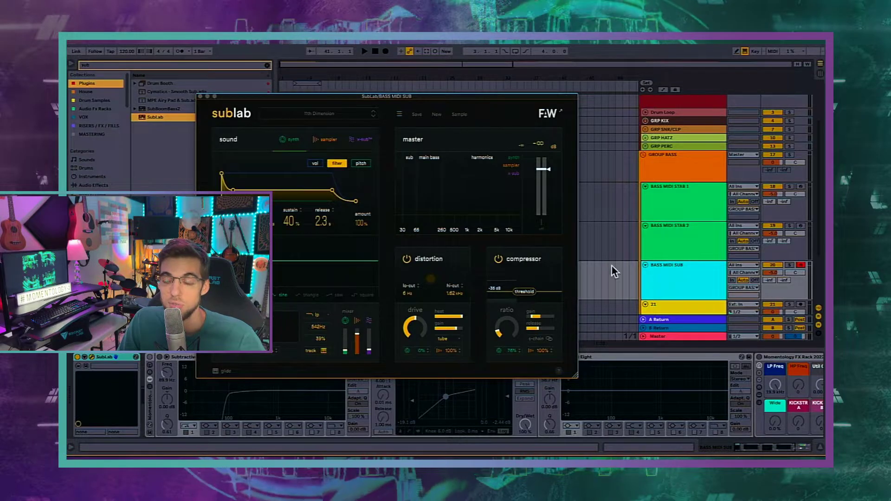
Load the X-Sub Full Harmonics preset in SubLab and lower the volume of BASS MIDI SUB.
click(324, 117)
scroll(322, 229, down, 10)
scroll(322, 230, down, 15)
scroll(321, 230, down, 15)
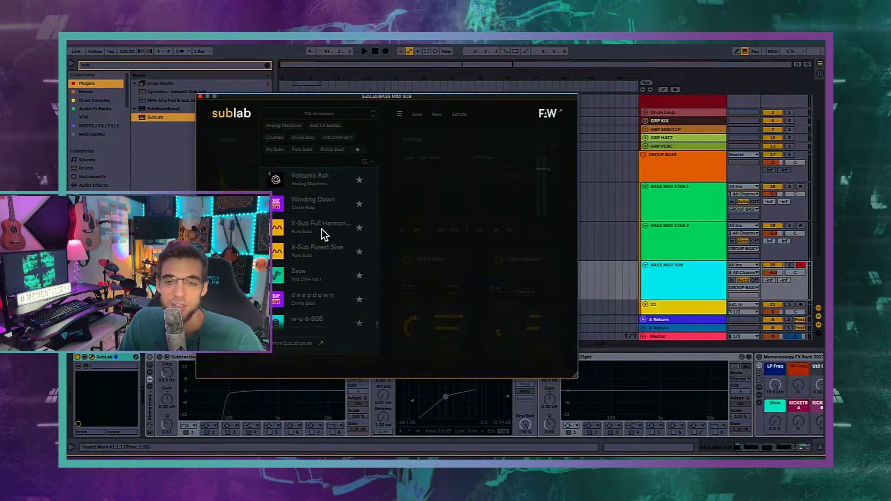
click(314, 229)
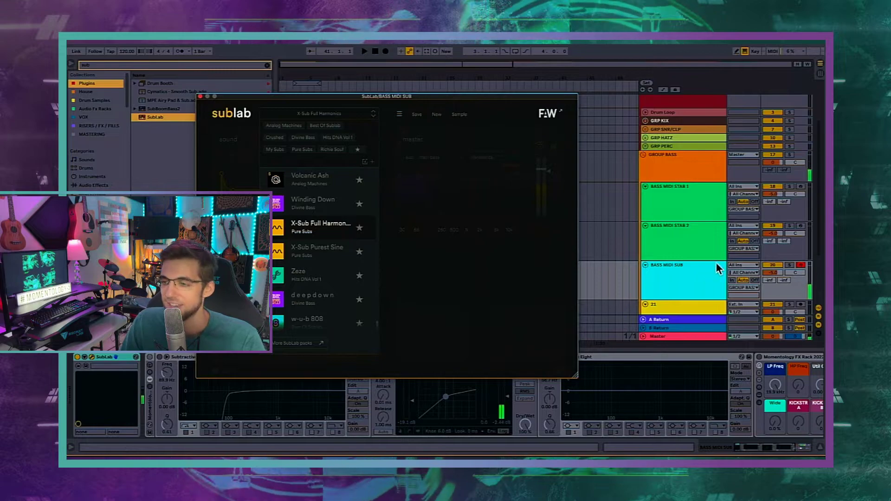
drag(776, 272, 777, 275)
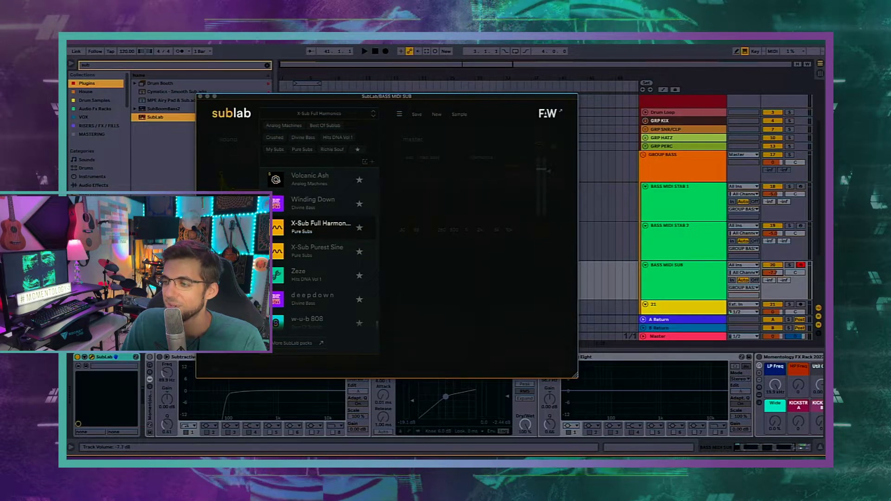
drag(774, 272, 774, 274)
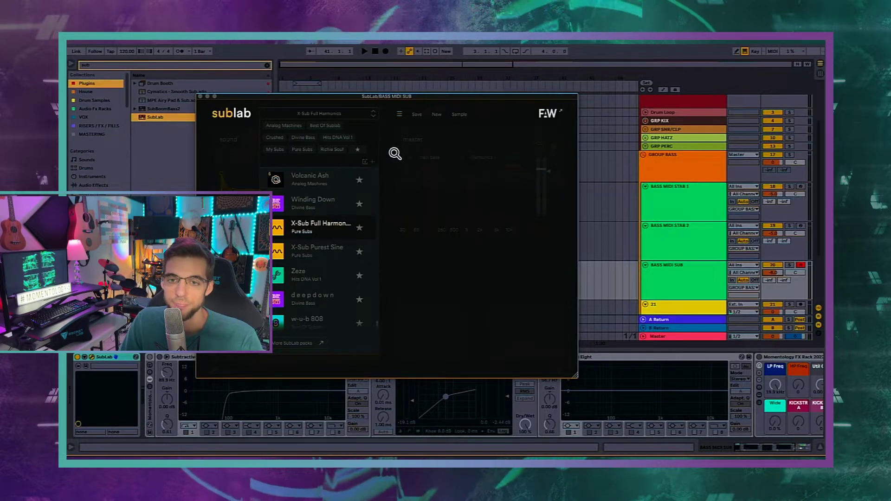
Close the SubLab window and clear the browser search.
drag(398, 98, 409, 102)
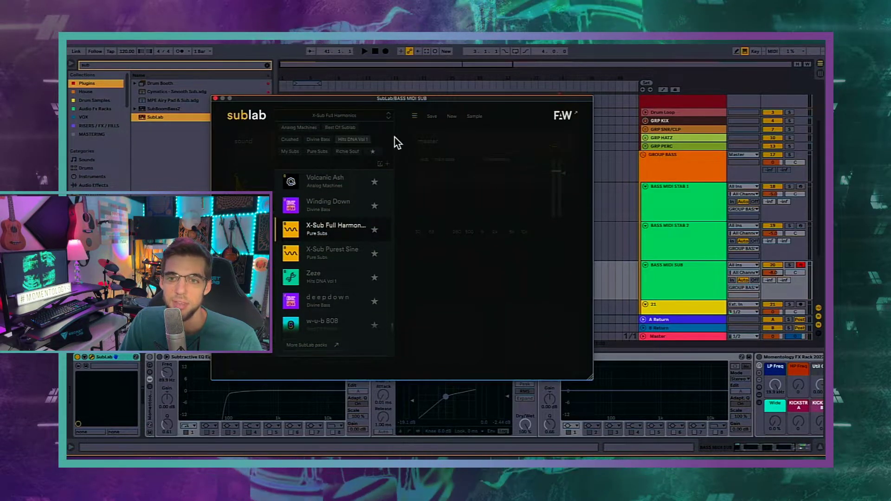
click(215, 99)
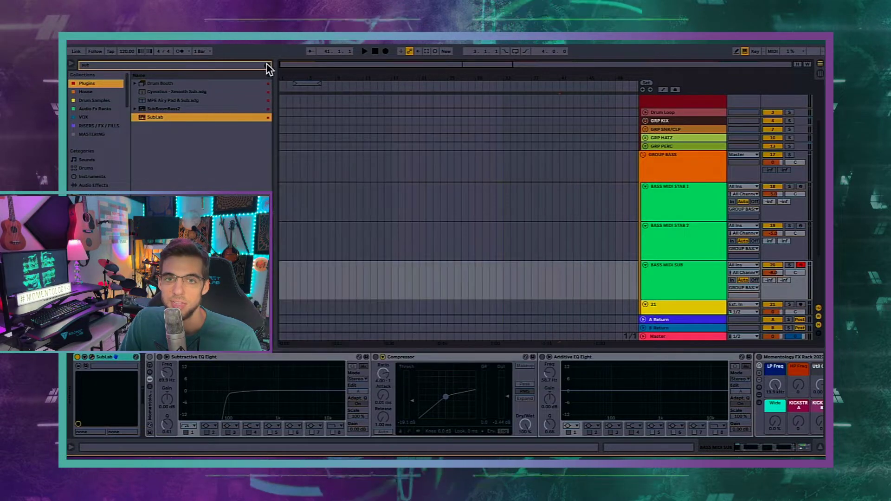
click(267, 66)
click(678, 282)
double_click(678, 282)
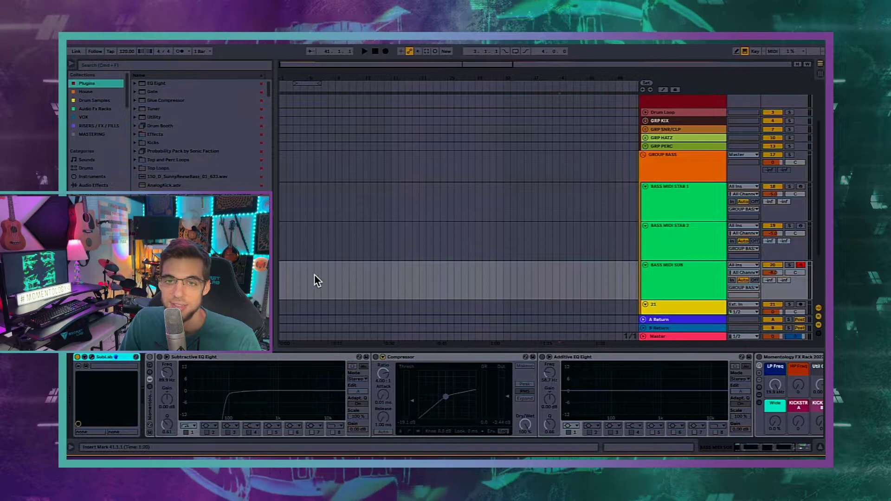
Insert a four-bar MIDI clip at bar 4 on BASS MIDI SUB and examine its full note range in an enlarged editor.
drag(299, 276, 327, 277)
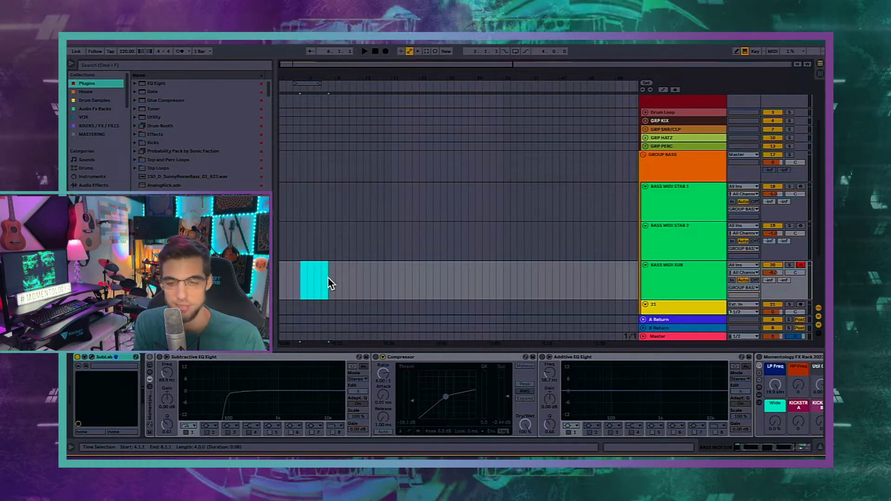
key(super+shift+m)
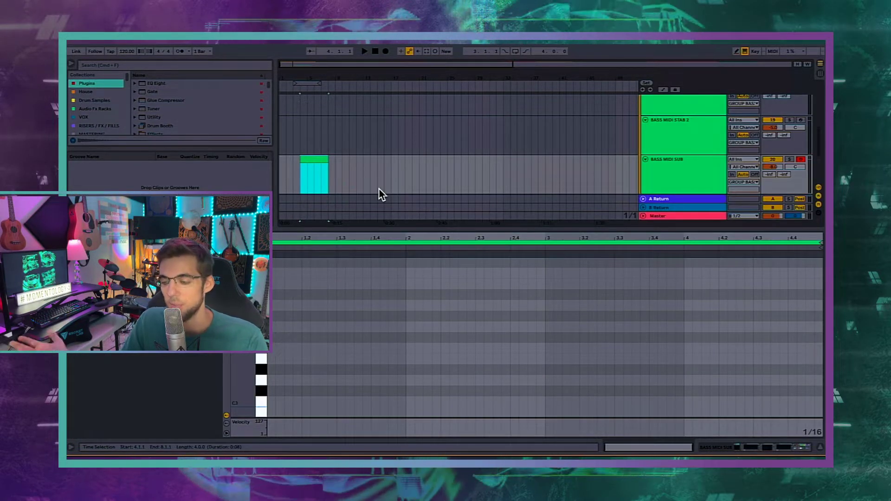
drag(392, 225, 400, 72)
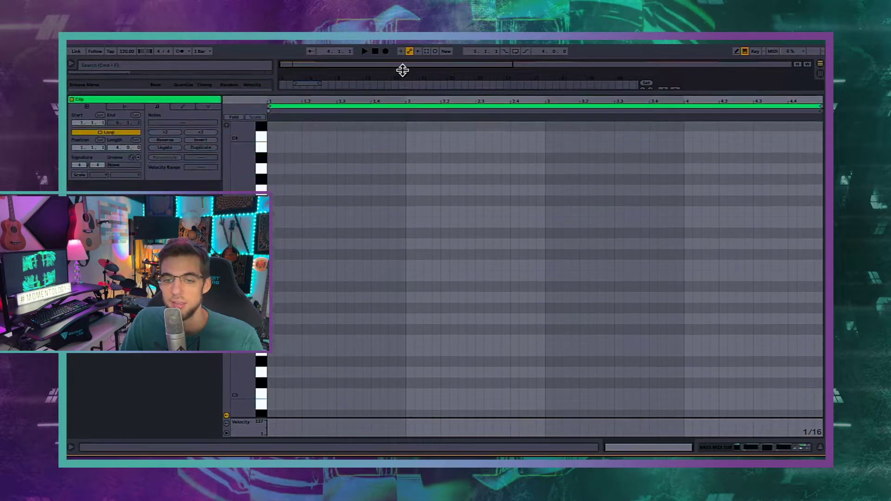
double_click(245, 242)
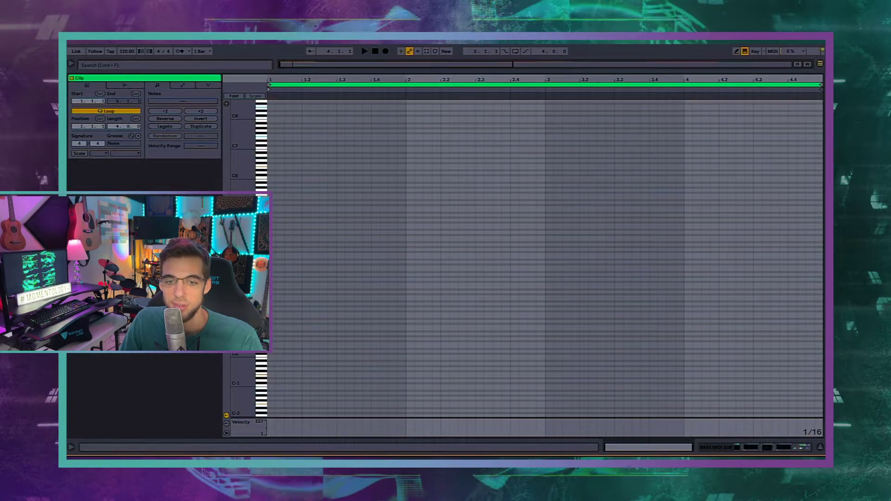
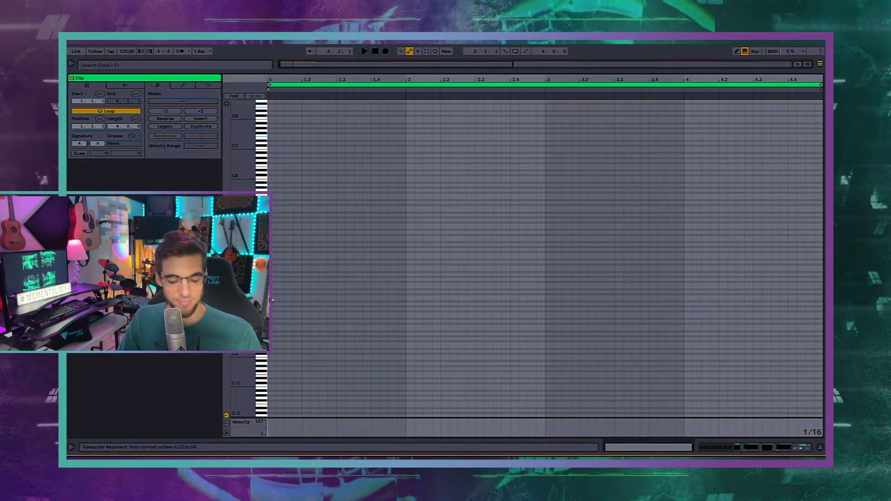
click(281, 242)
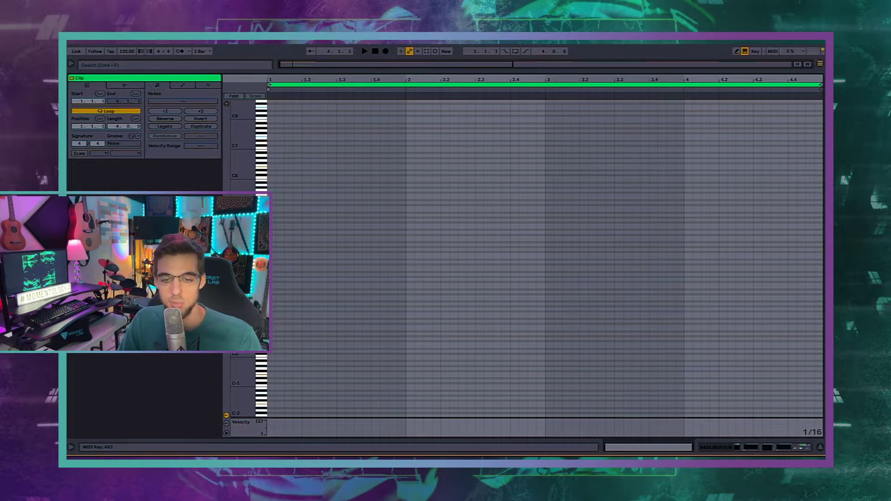
drag(405, 69, 501, 288)
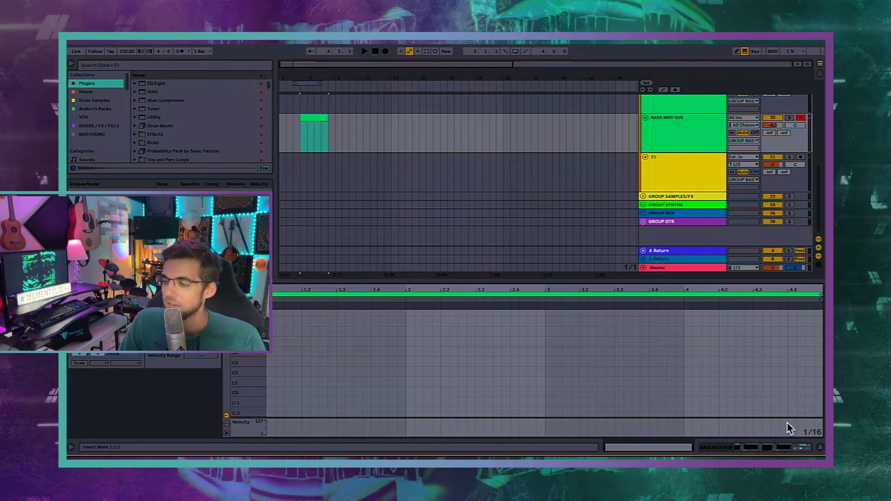
Delete the empty MIDI clip from BASS MIDI SUB and show the track's devices again.
click(710, 123)
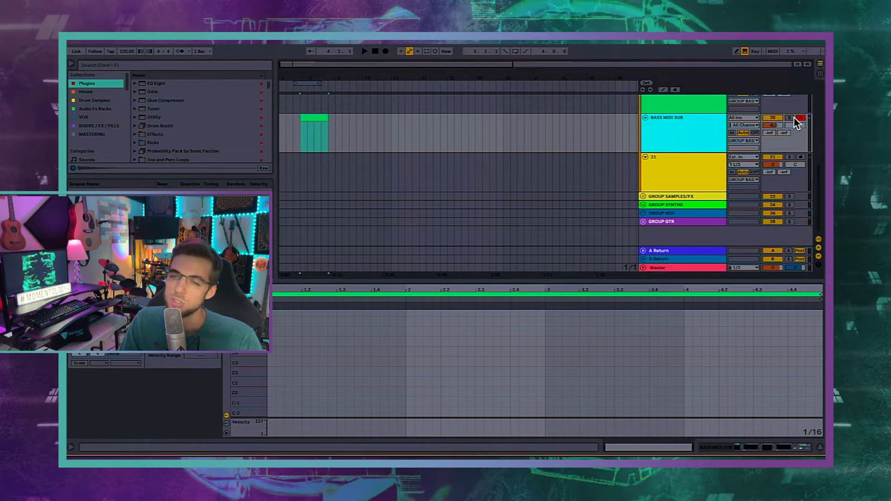
click(306, 118)
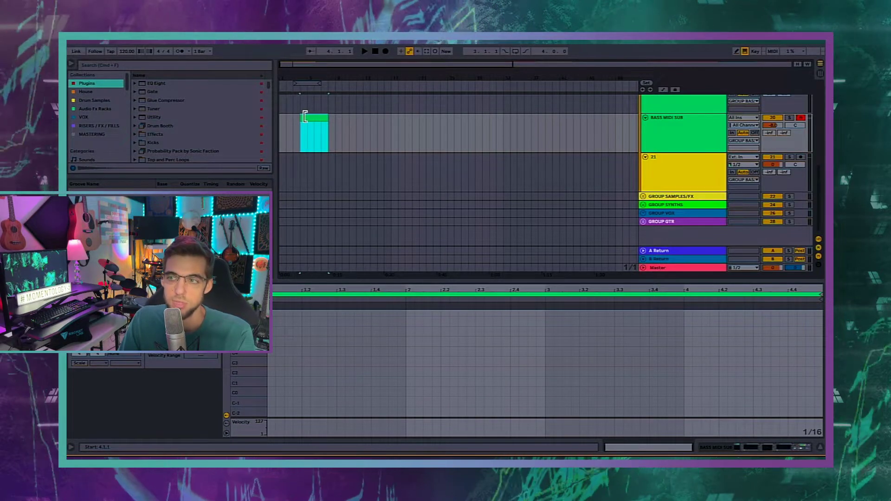
key(Delete)
click(703, 126)
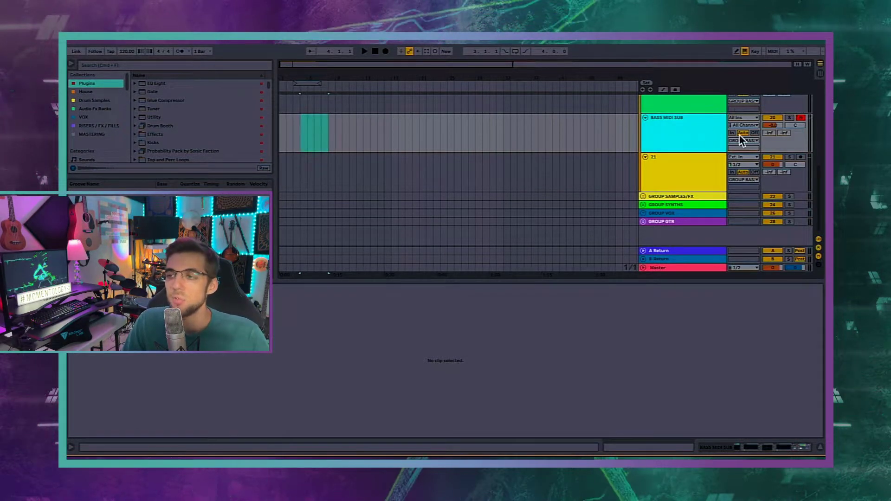
double_click(678, 127)
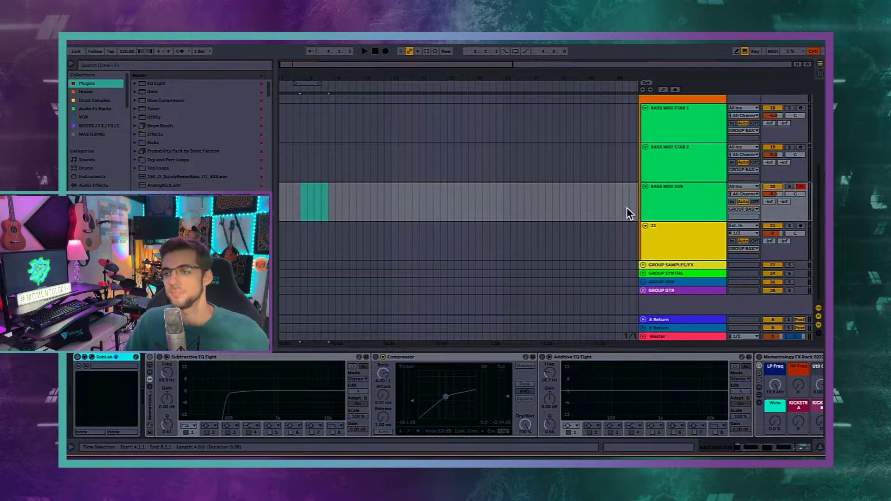
Duplicate the BASS MIDI SUB track directly below the original and select the copy.
click(656, 199)
click(703, 236)
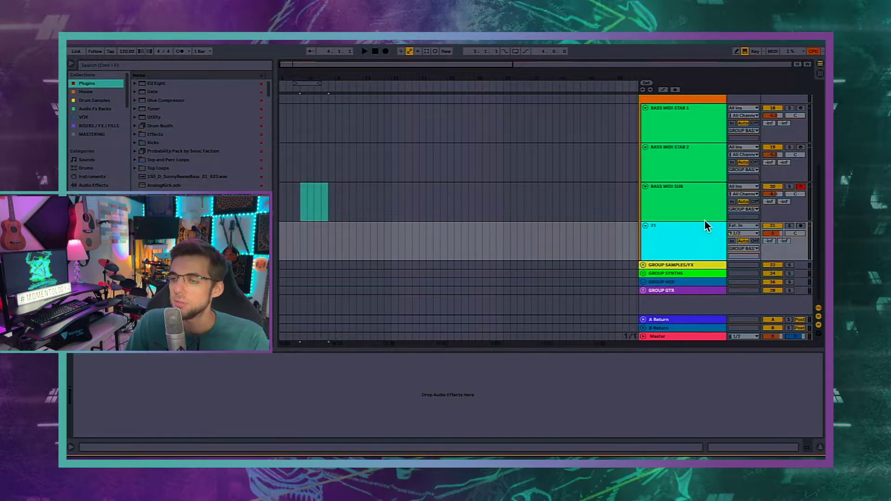
click(700, 199)
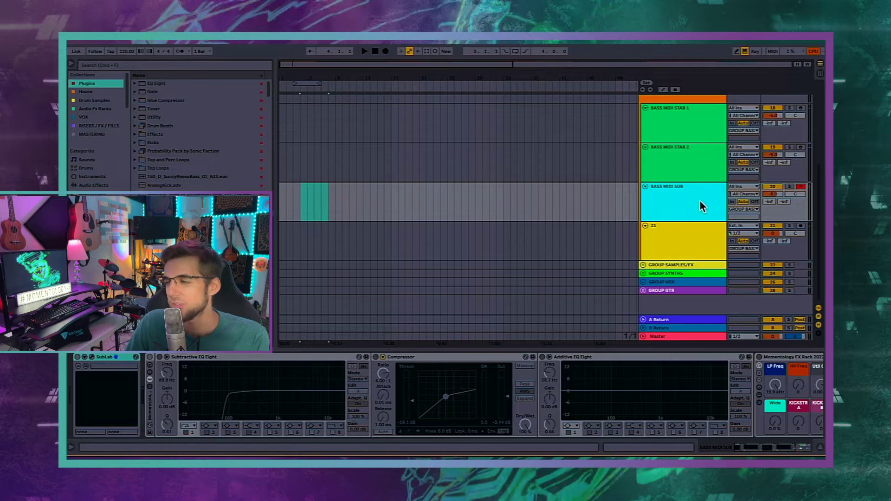
right_click(700, 200)
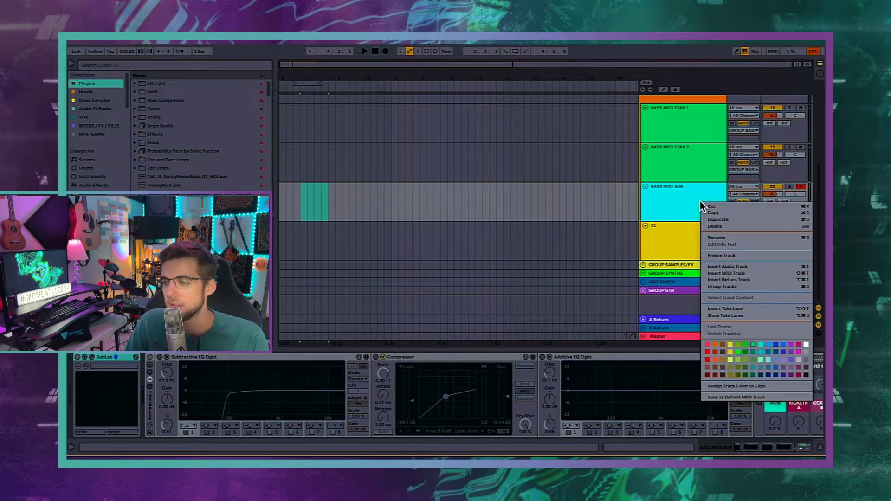
click(731, 219)
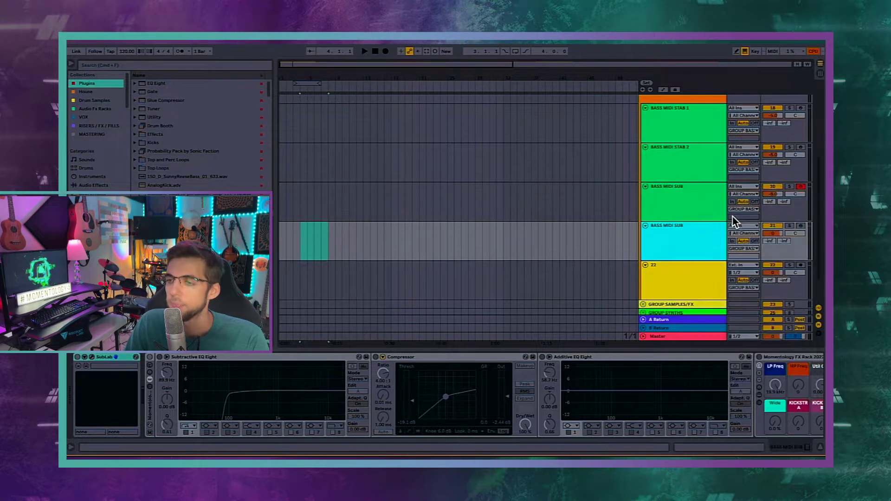
click(691, 270)
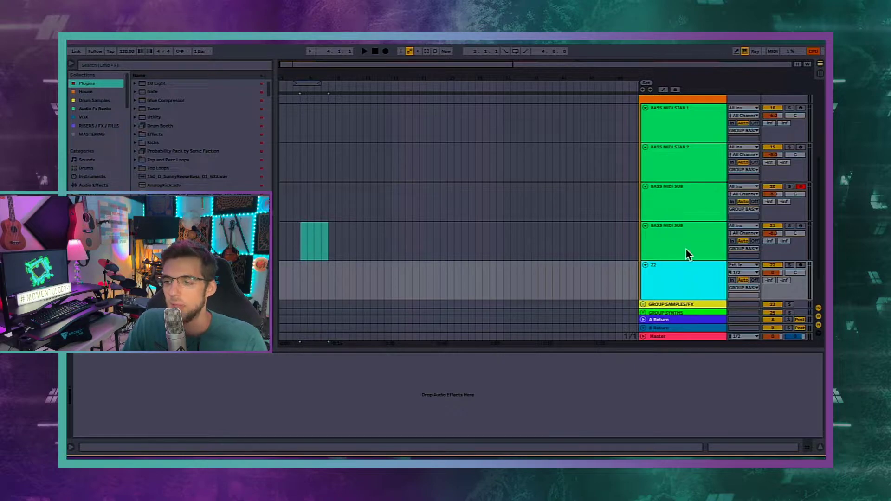
click(681, 248)
scroll(301, 241, up, 2)
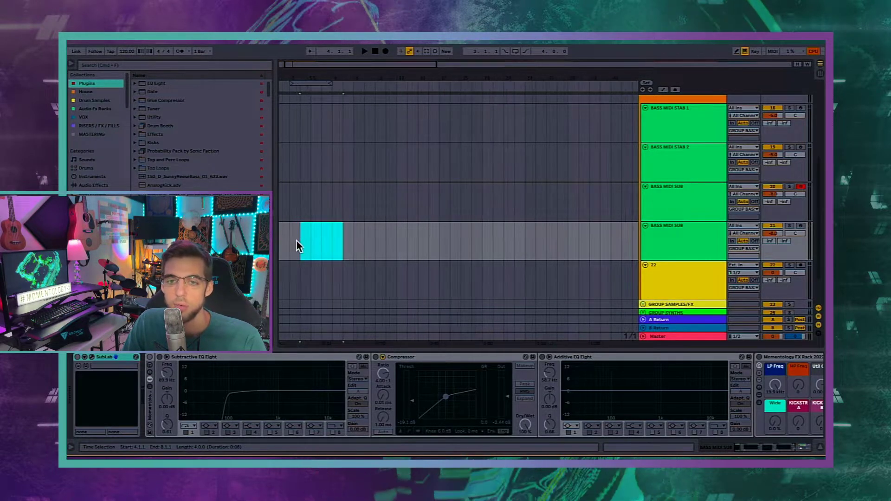
scroll(299, 243, left, 1)
right_click(302, 241)
click(412, 310)
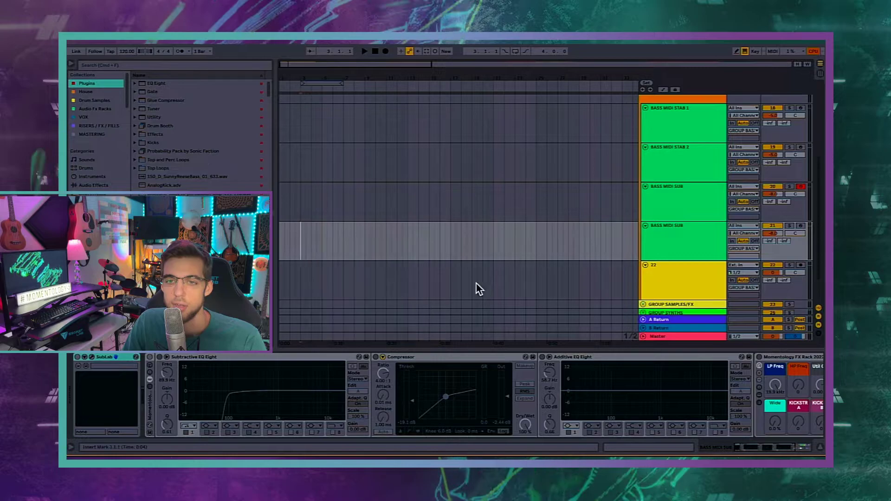
Replace SubLab on the duplicated BASS MIDI SUB track with the Basic Reese Bass instrument.
click(682, 232)
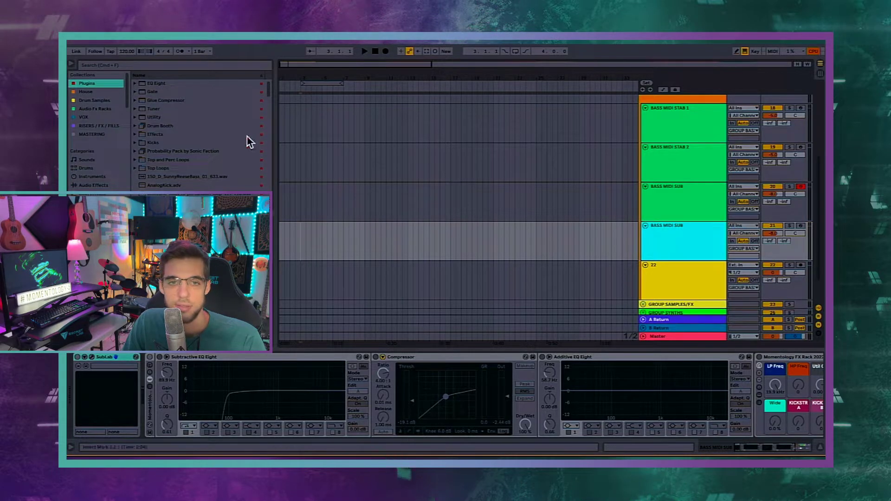
scroll(92, 154, down, 2)
click(100, 137)
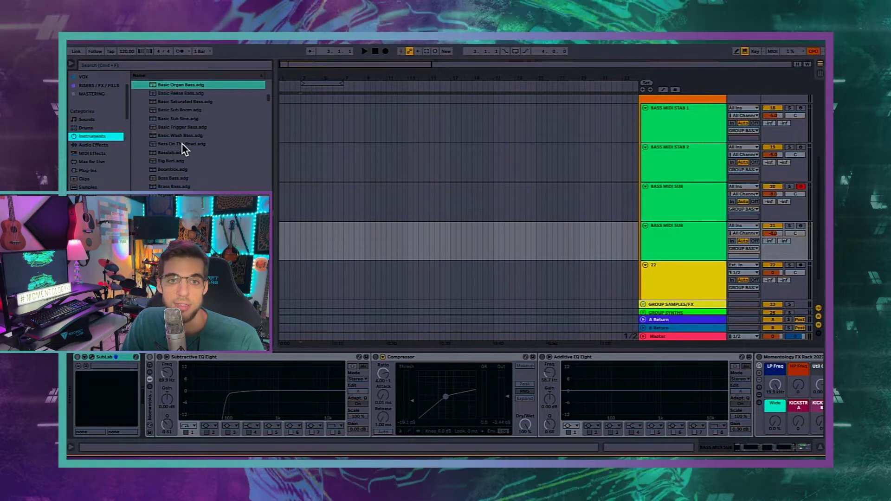
scroll(200, 123, down, 1)
scroll(200, 110, up, 3)
click(195, 109)
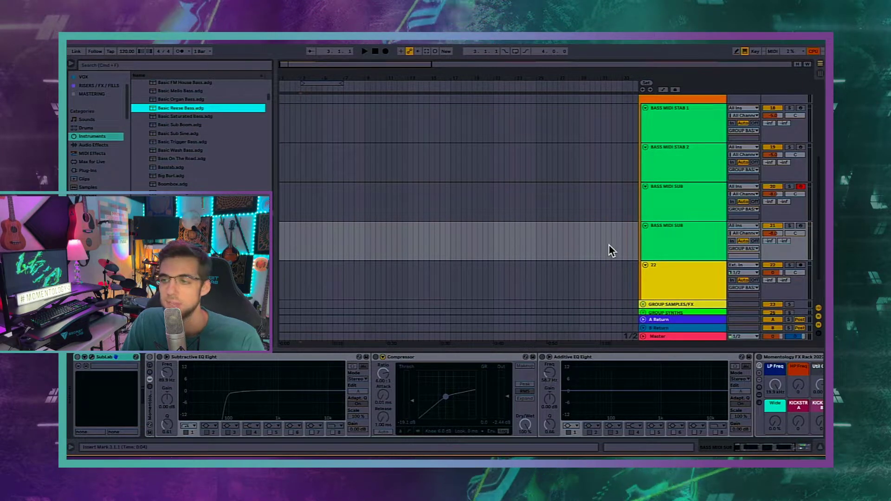
click(676, 243)
drag(183, 110, 172, 153)
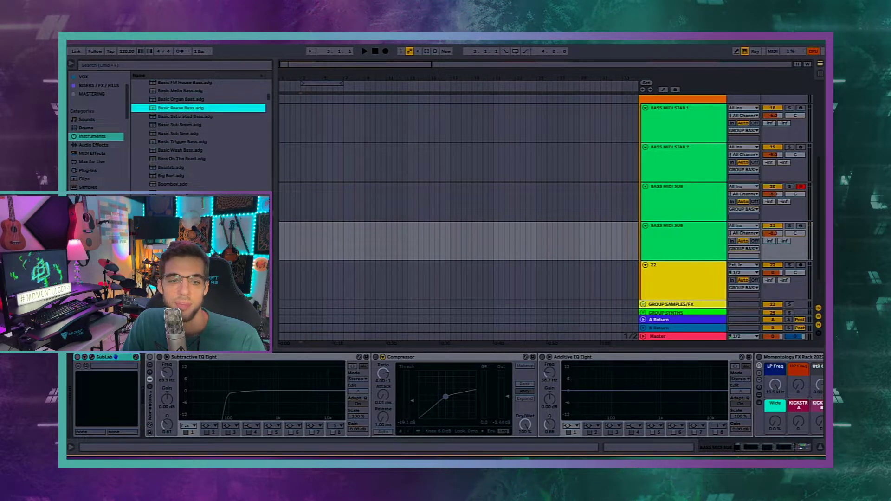
drag(102, 358, 103, 359)
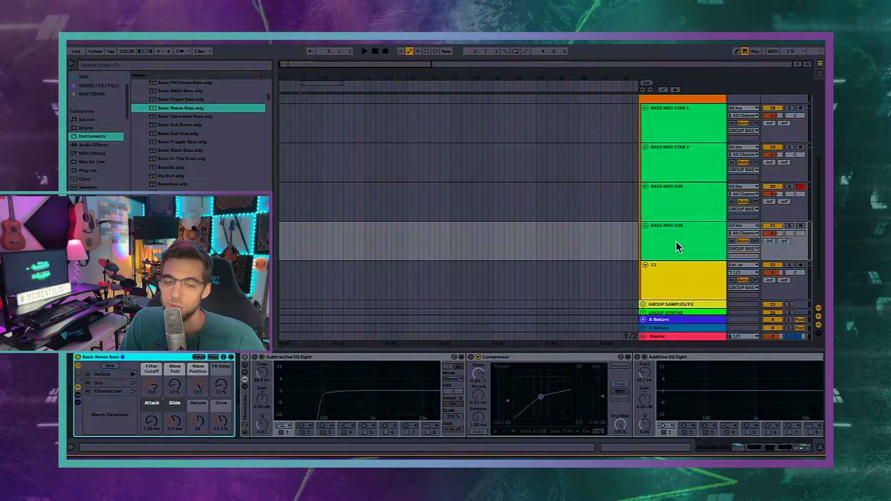
Set the arrangement grid to one bar, arm the duplicated BASS MIDI SUB track and audition the Reese bass with a note.
right_click(317, 234)
click(402, 302)
scroll(309, 242, up, 2)
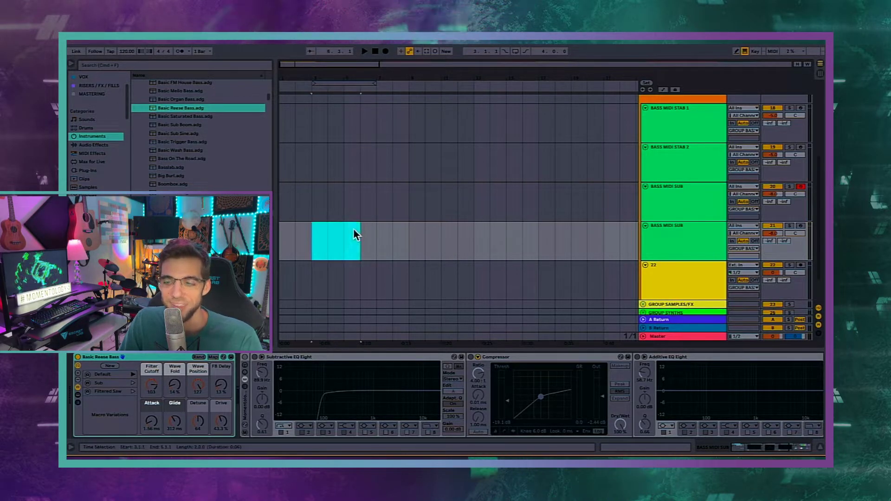
click(801, 225)
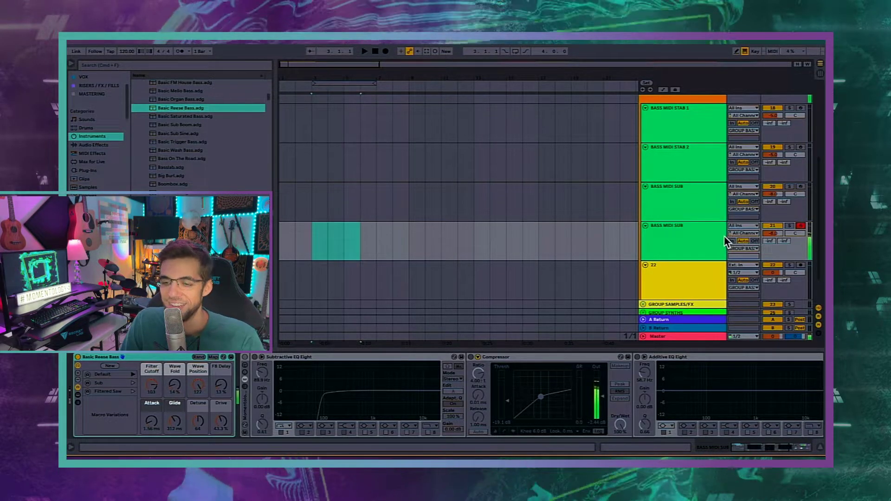
key(z)
Lower the Filter Cutoff macro of Basic Reese Bass for a darker tone.
drag(151, 386, 152, 408)
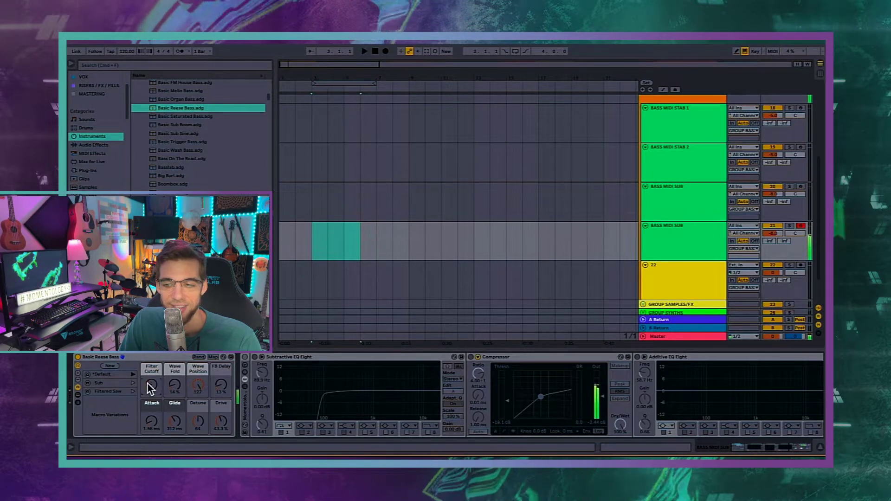
drag(148, 384, 148, 360)
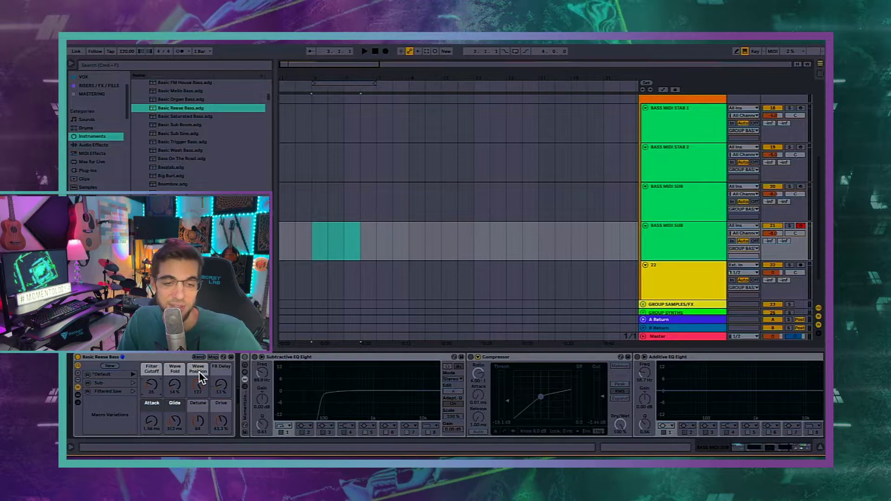
click(155, 358)
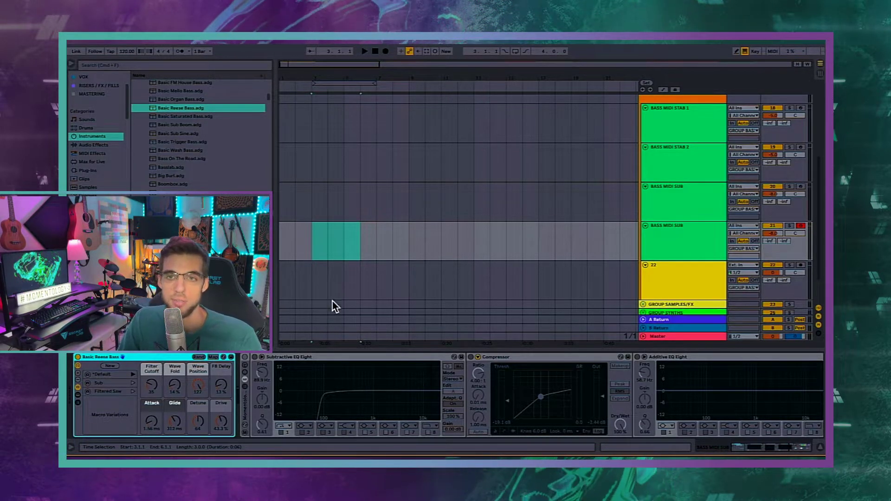
Insert a four-bar MIDI clip at bar 3 on the Reese track, draw a sustained E1 note through it and play it.
drag(310, 252, 378, 251)
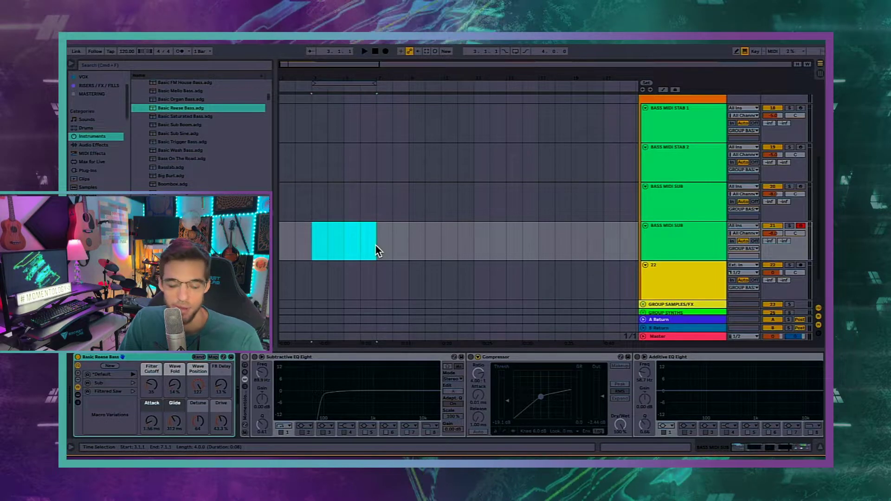
key(super+shift+m)
scroll(275, 373, down, 10)
scroll(276, 367, down, 3)
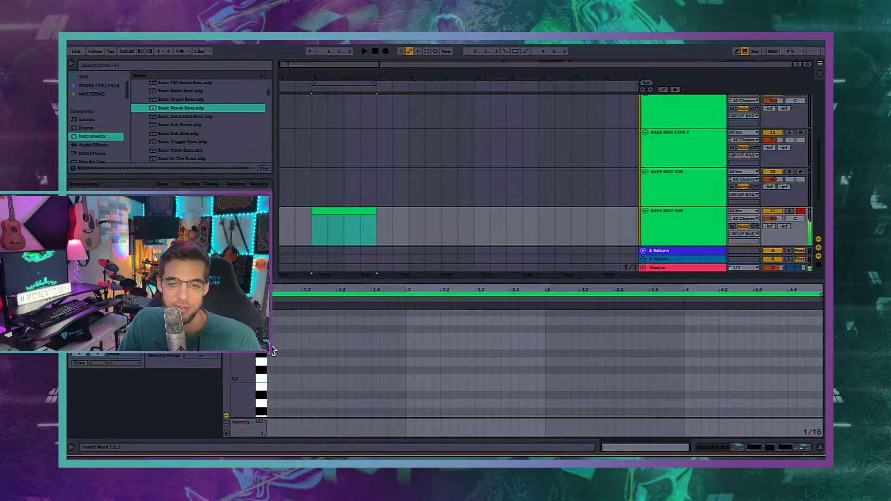
double_click(276, 346)
drag(275, 346, 764, 348)
key(space)
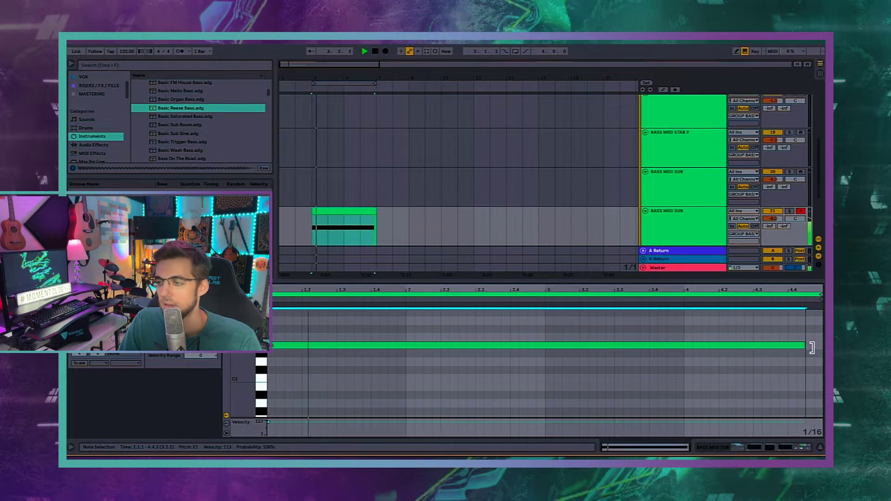
Copy the sustained-note clip from the Reese track to the SubLab track at bar 3 and play both.
click(324, 204)
drag(344, 208, 345, 191)
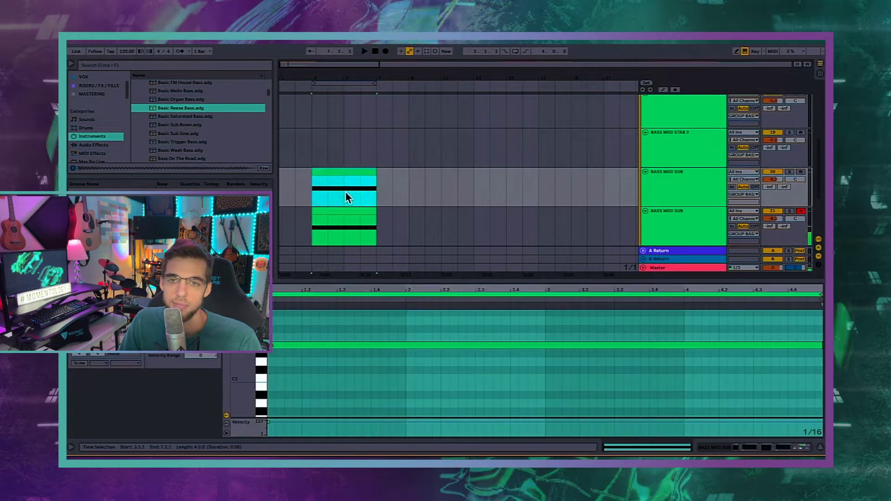
key(space)
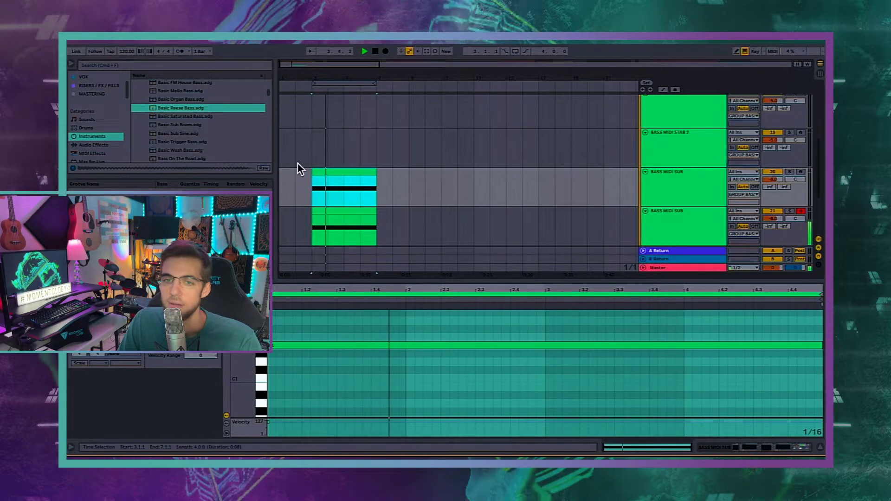
Play the sub and Reese clips together and show the device chain of the SubLab track.
click(329, 174)
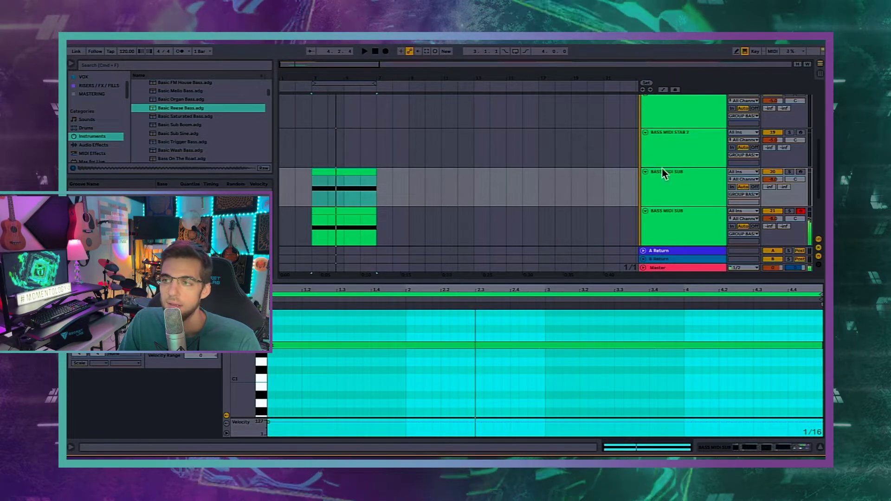
click(789, 172)
key(space)
click(703, 193)
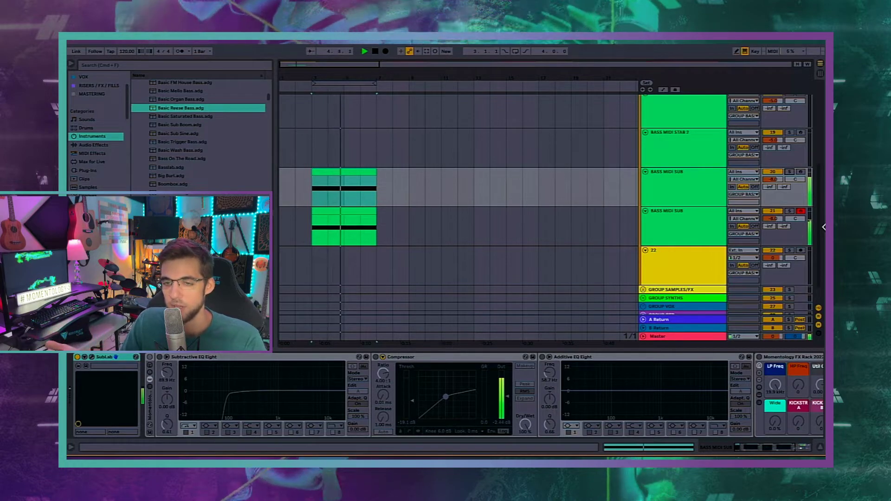
key(space)
key(space)
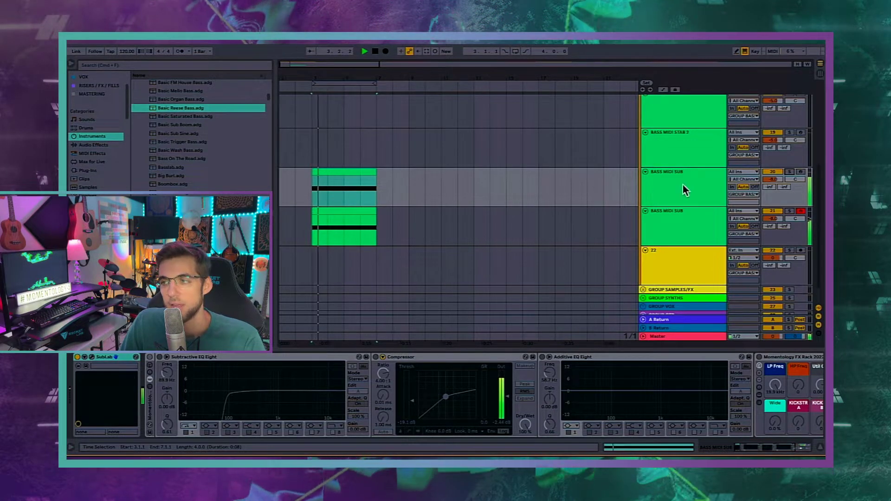
Solo the SubLab track and then the Reese track to hear each bass clip by itself.
click(789, 172)
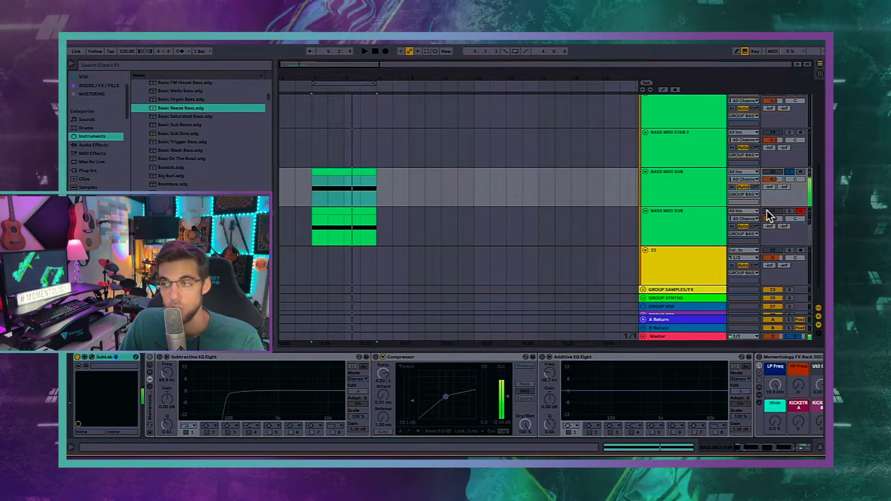
click(789, 211)
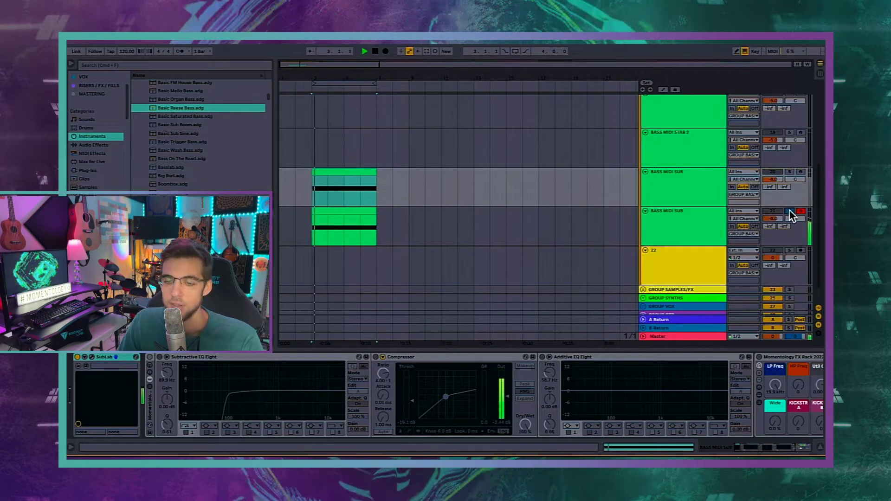
key(space)
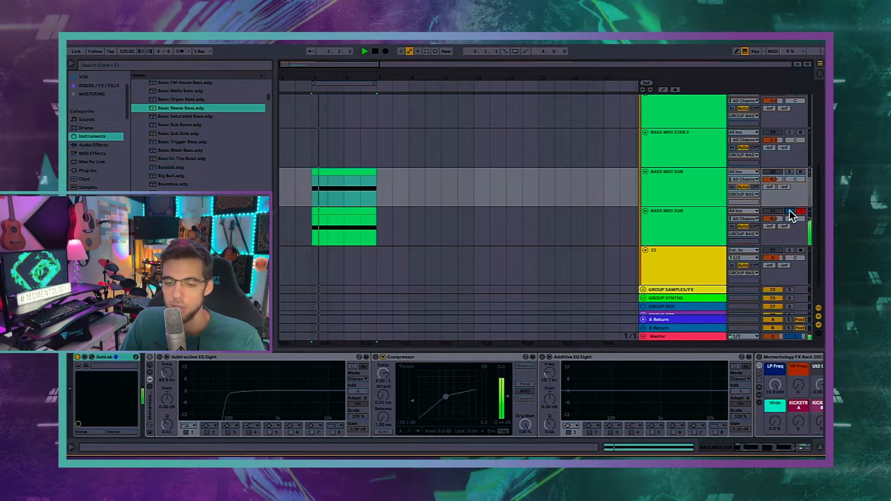
Enable the effects rack on the SubLab track, raise its Subtractive EQ Eight low cut to 400 Hz and solo the track too.
click(149, 357)
drag(224, 397, 258, 399)
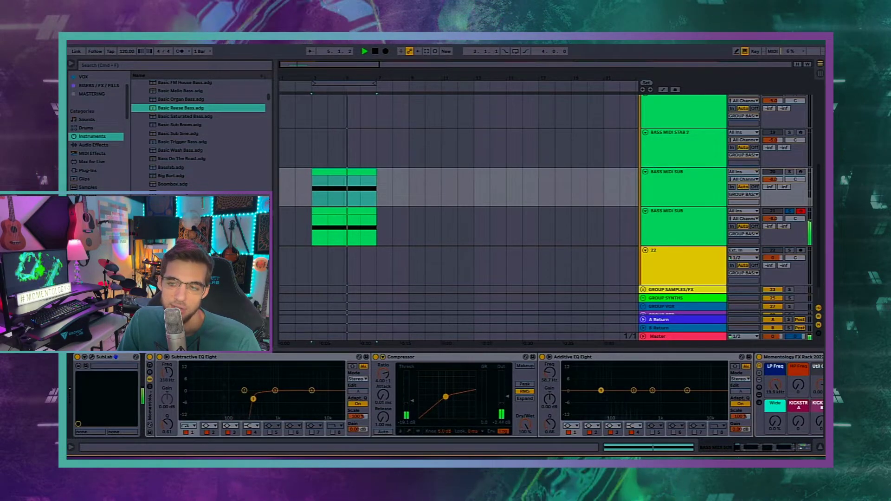
click(790, 171)
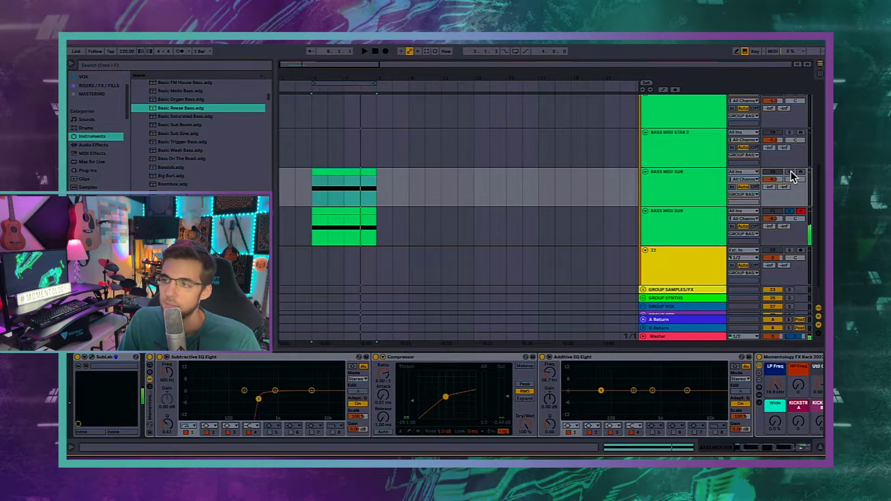
Enable the effects rack on the Reese track and raise its Subtractive EQ Eight low cut above 400 Hz.
click(670, 212)
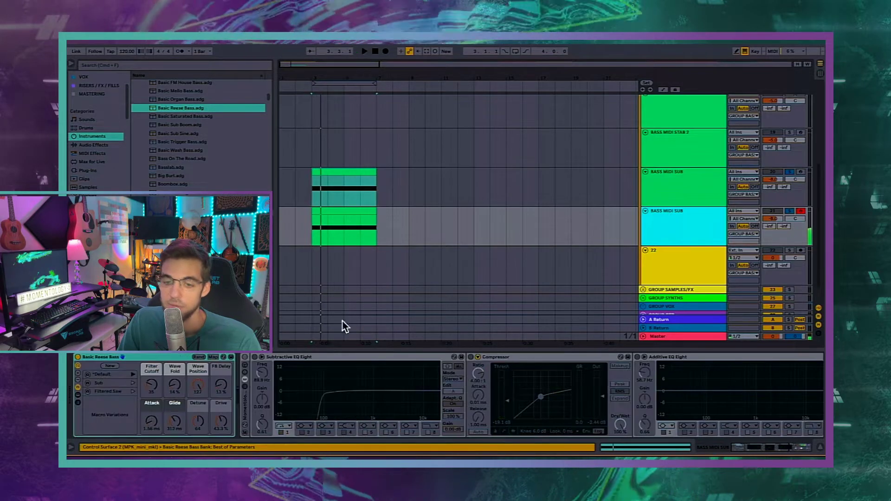
click(245, 357)
drag(322, 397, 356, 397)
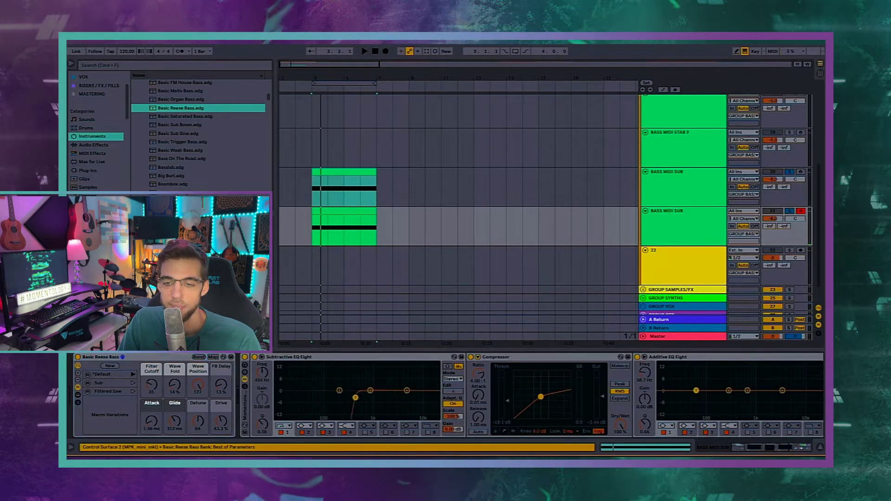
Set the Subtractive EQ Eight low cut to 16.0 Hz on the SubLab track and lower it to about 100 Hz on the Reese track.
key(Up)
drag(258, 400, 200, 396)
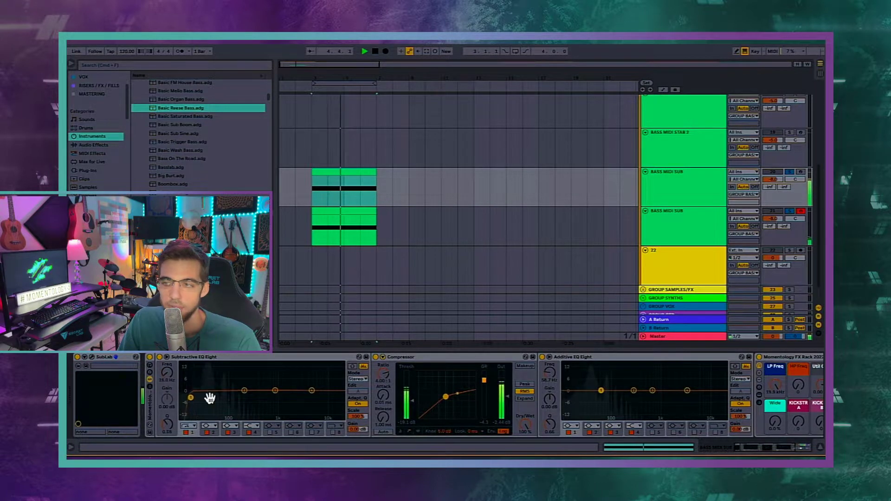
key(Down)
drag(359, 399, 349, 399)
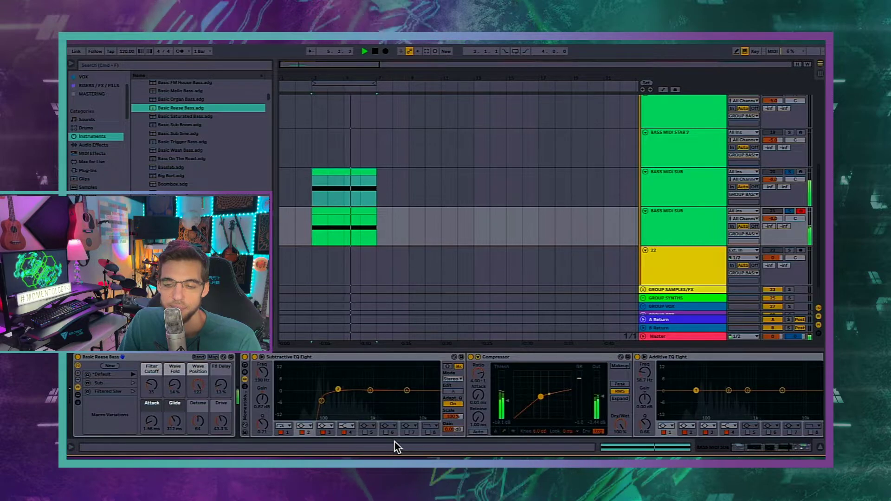
Stop playback and remove the solo from both the SubLab and Reese tracks.
key(space)
click(675, 221)
click(673, 225)
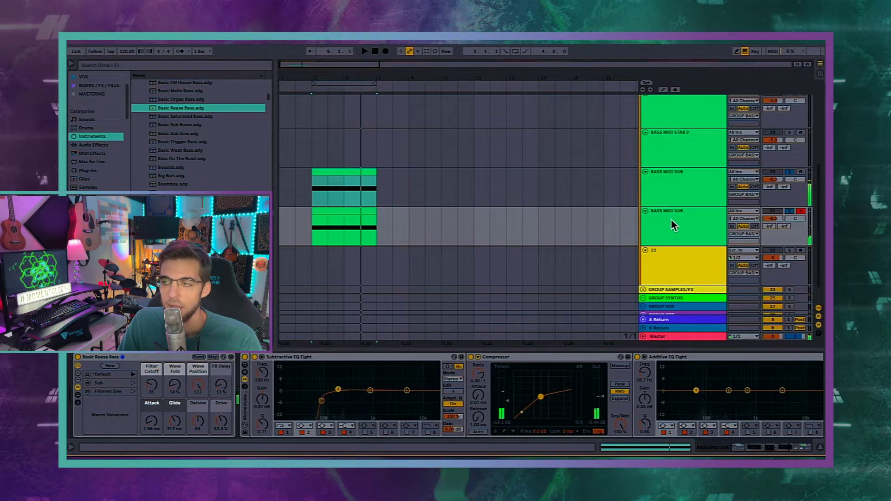
click(789, 211)
click(789, 172)
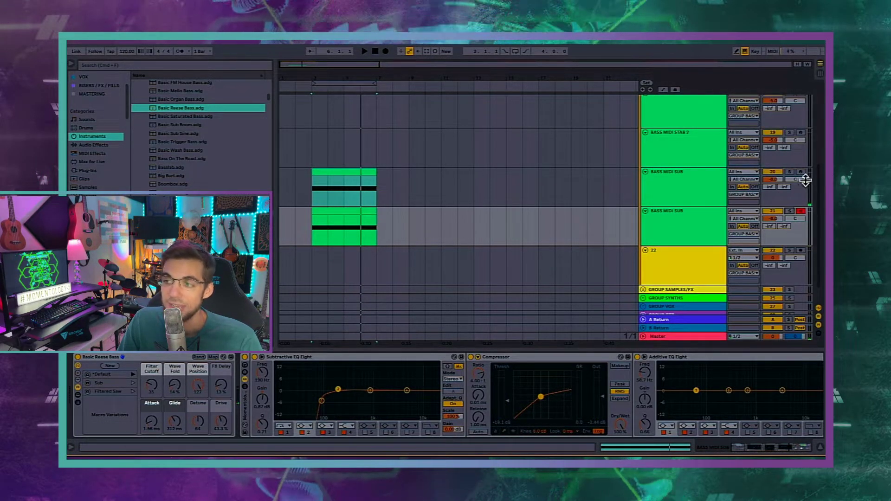
Switch off the effects racks on the SubLab and Reese tracks, along with the Basic Reese Bass instrument.
click(672, 179)
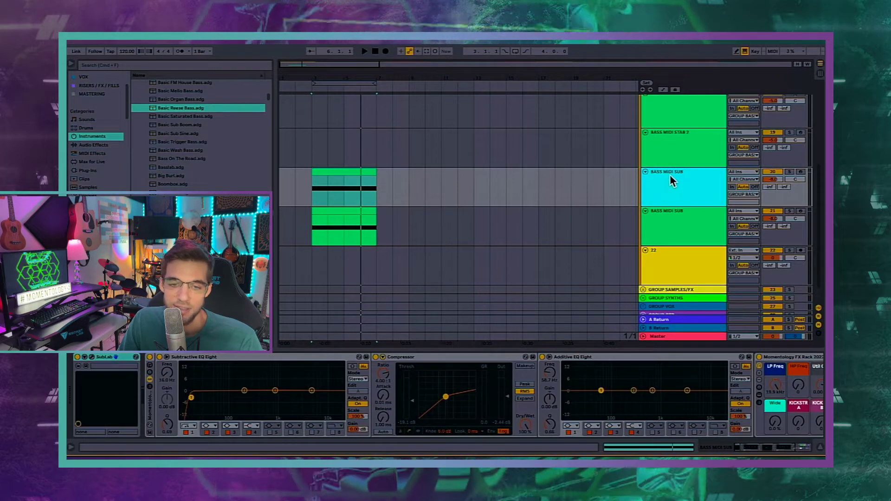
click(211, 373)
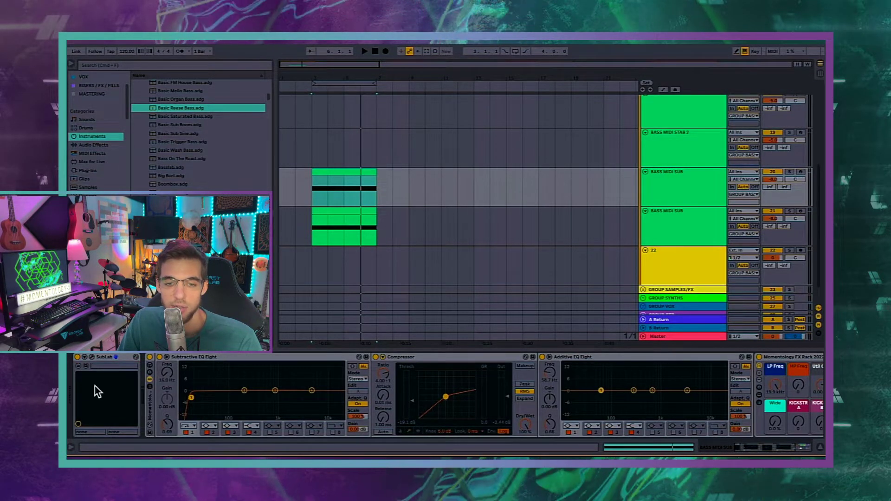
click(149, 356)
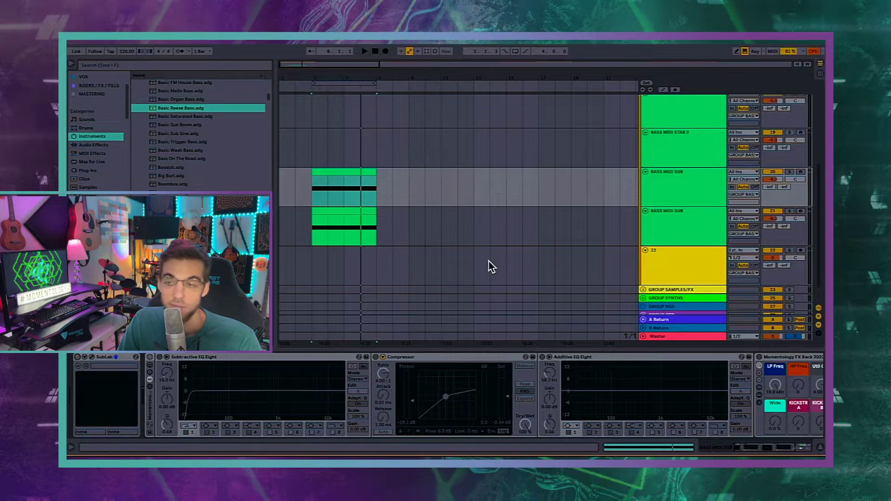
click(682, 232)
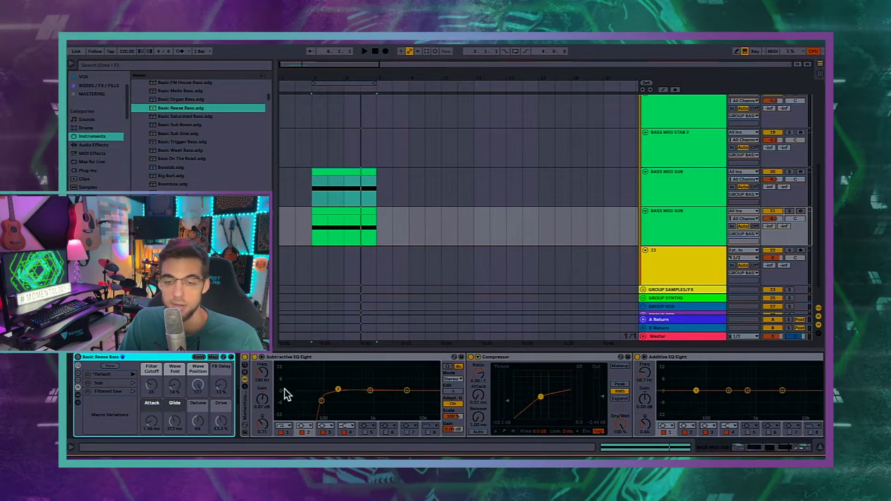
click(319, 397)
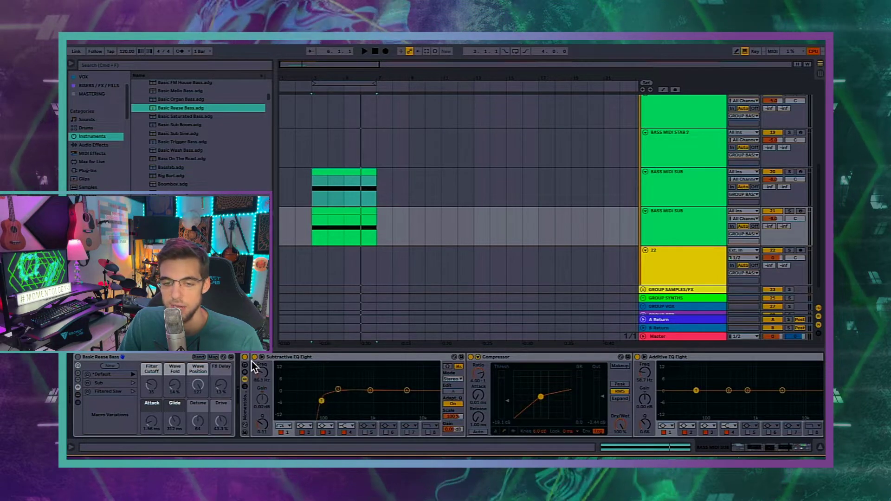
Delete the four-bar test clips from both the SubLab and Reese tracks.
click(648, 215)
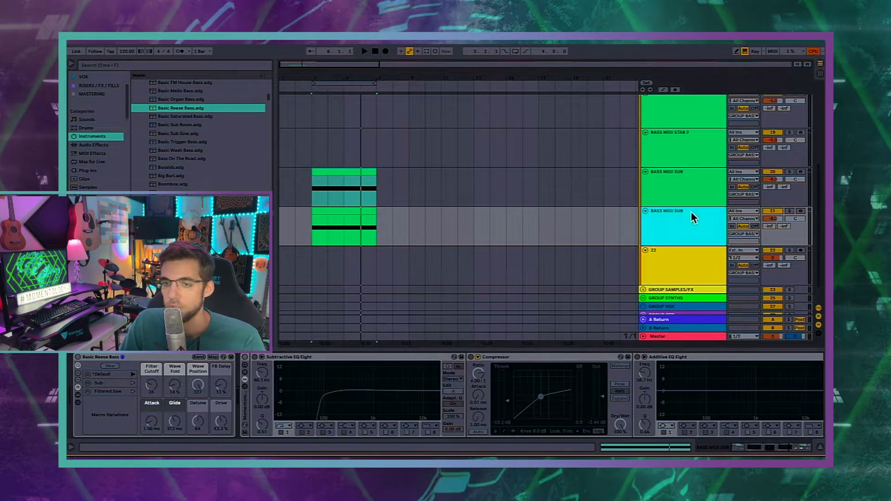
drag(321, 199, 378, 228)
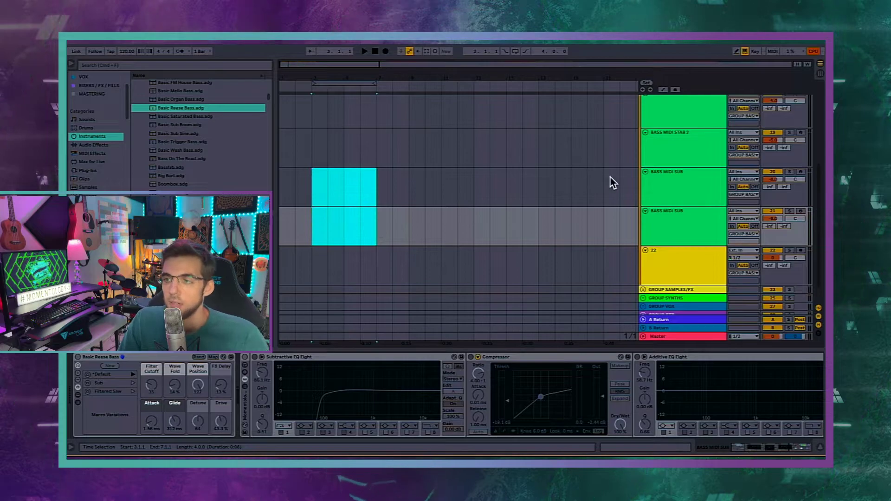
Rename the Reese track as BASS MIDI MID - REESE.
click(688, 195)
click(689, 221)
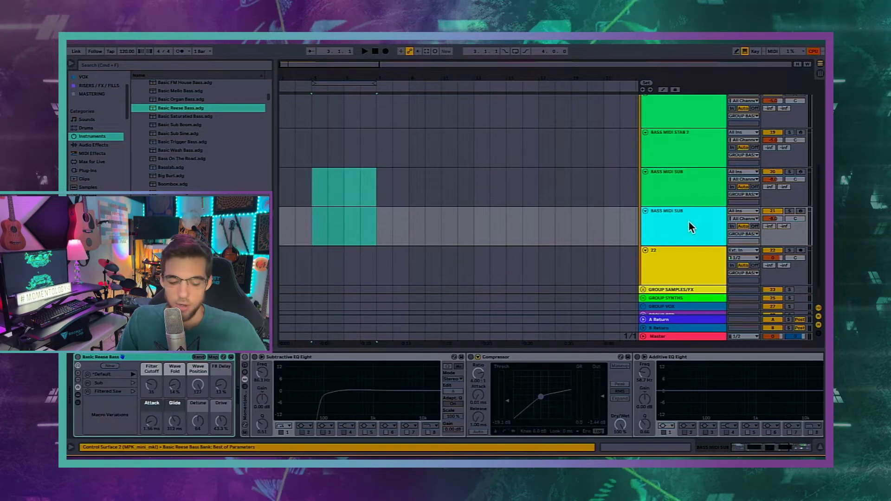
key(super+r)
click(681, 199)
click(685, 211)
key(super+r)
click(692, 212)
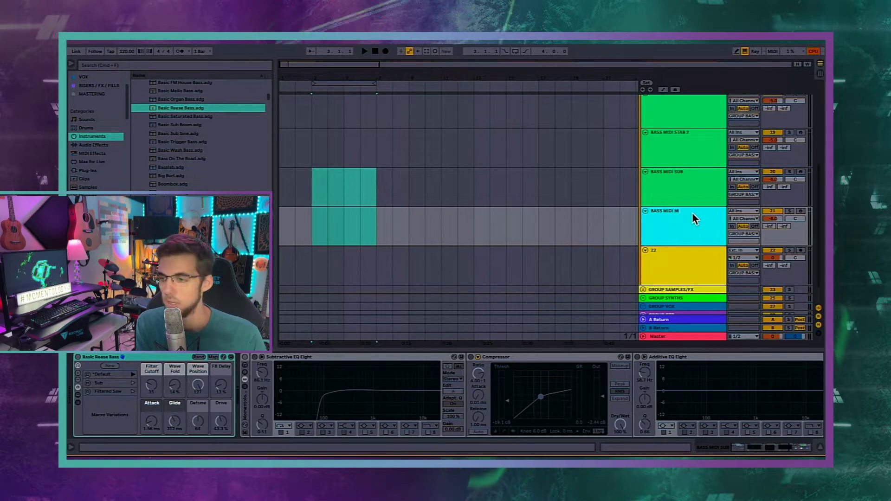
text(MID - REESE)
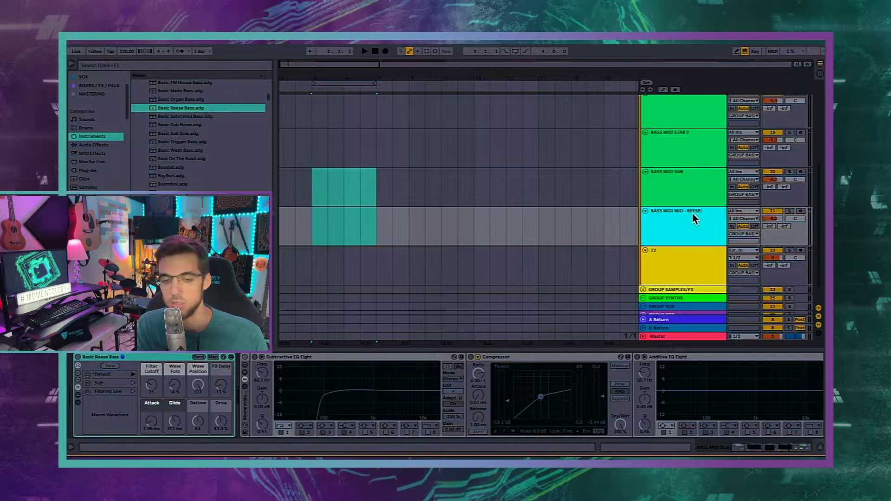
scroll(692, 213, up, 1)
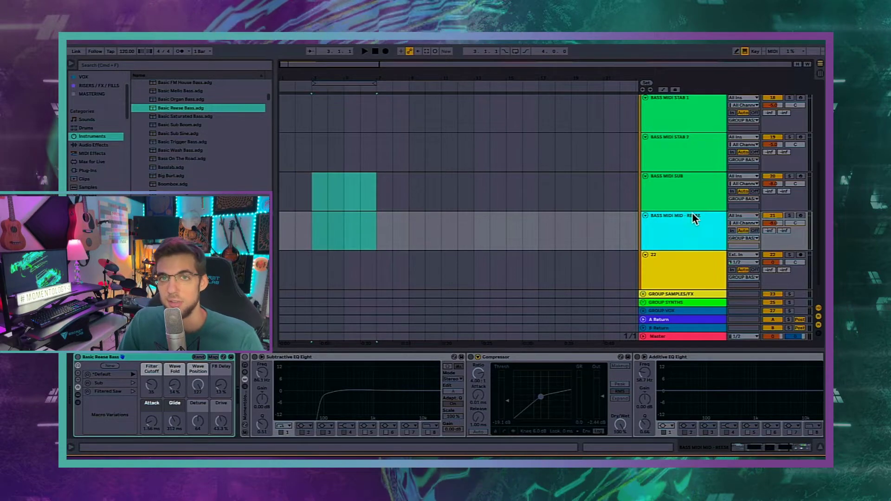
Move audio track 22 to the start of the bass group, above BASS MIDI STAB 1.
scroll(692, 212, up, 5)
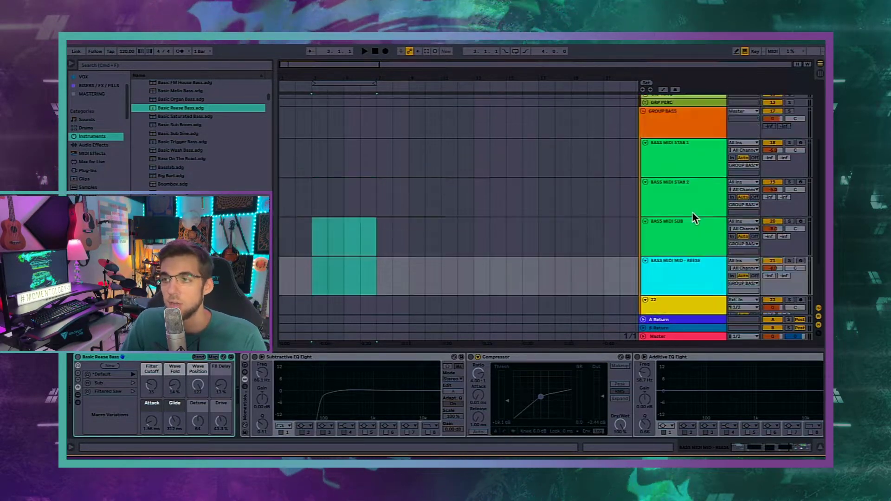
key(ctrl+t)
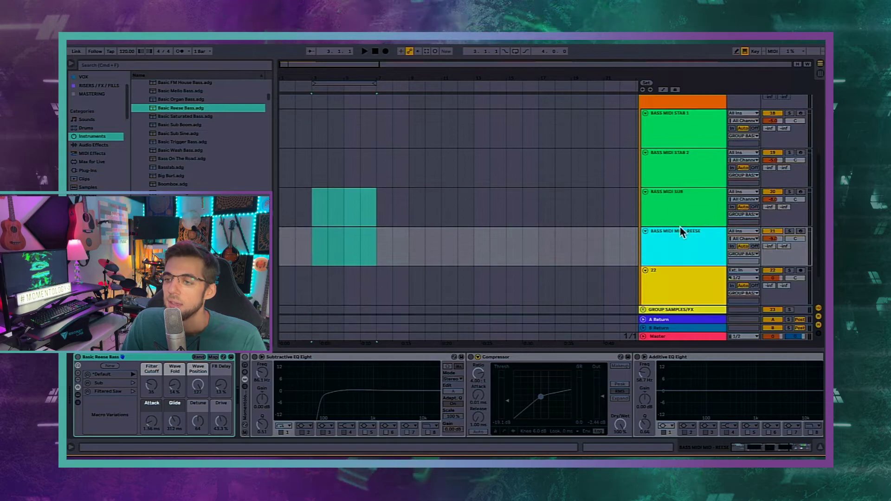
drag(683, 283, 694, 118)
Rename the moved audio track as Live Input Bass & Sample.
key(ctrl+r)
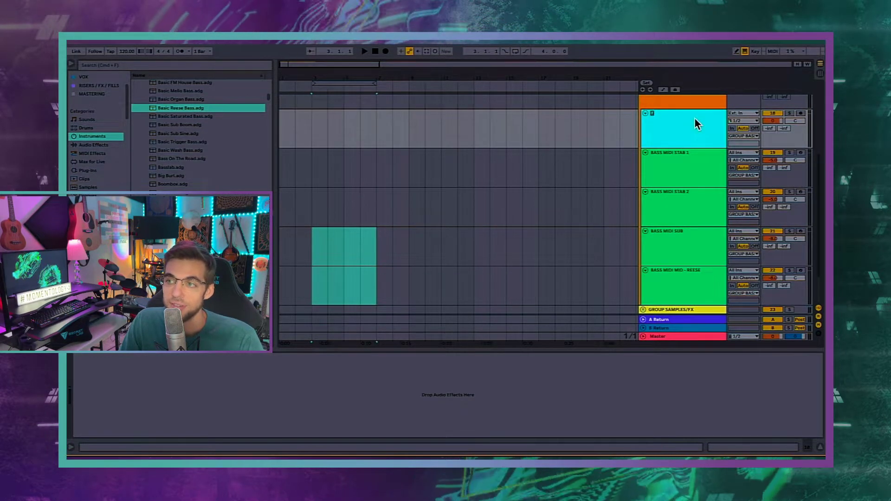
text(Live Input)
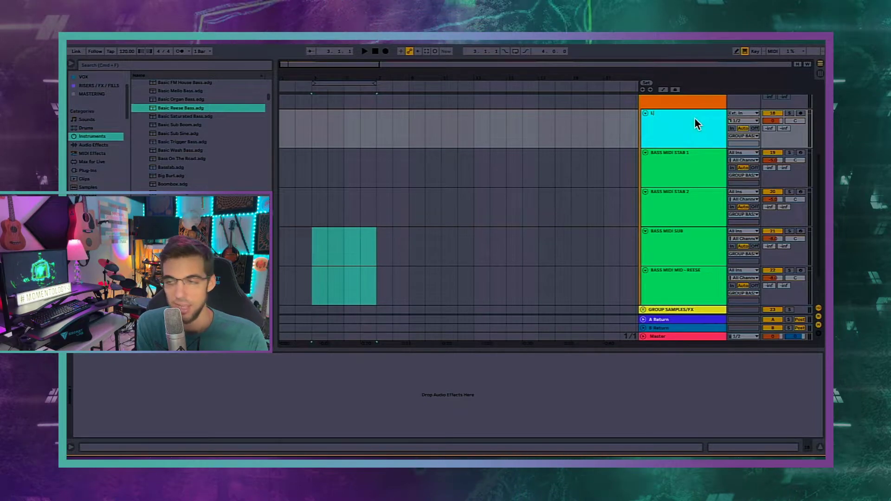
key(Return)
text(Bass & Sample)
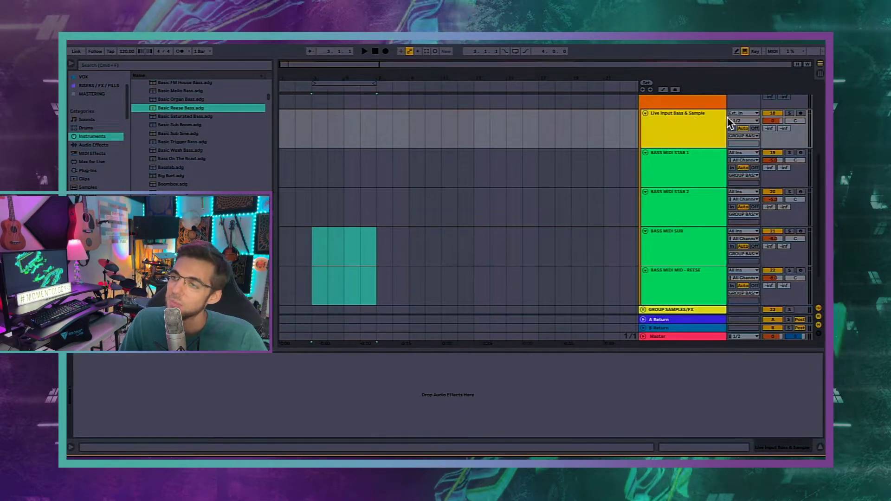
click(684, 123)
scroll(685, 123, up, 1)
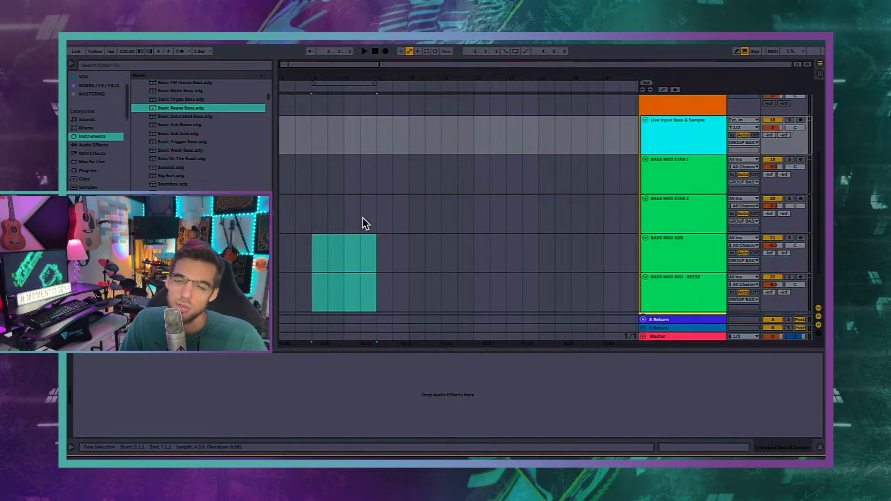
Copy the effects rack from BASS MIDI STAB 1 and paste it onto the Live Input Bass & Sample track.
click(312, 177)
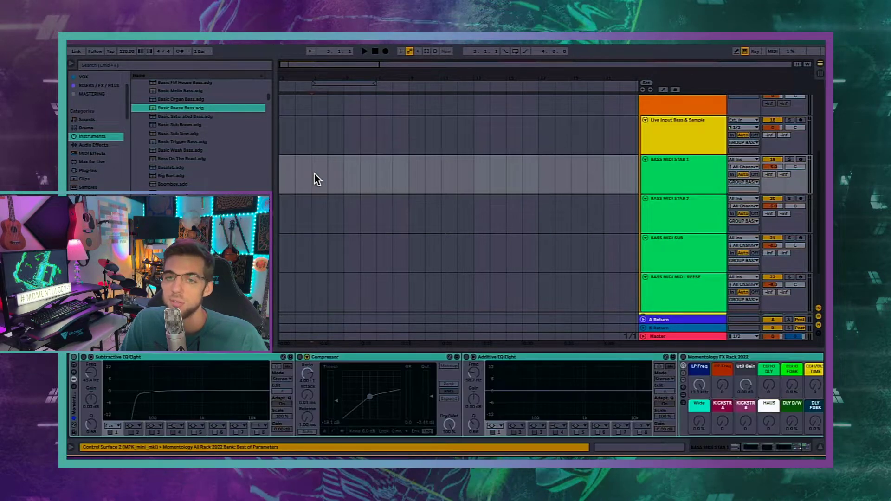
click(660, 130)
click(676, 185)
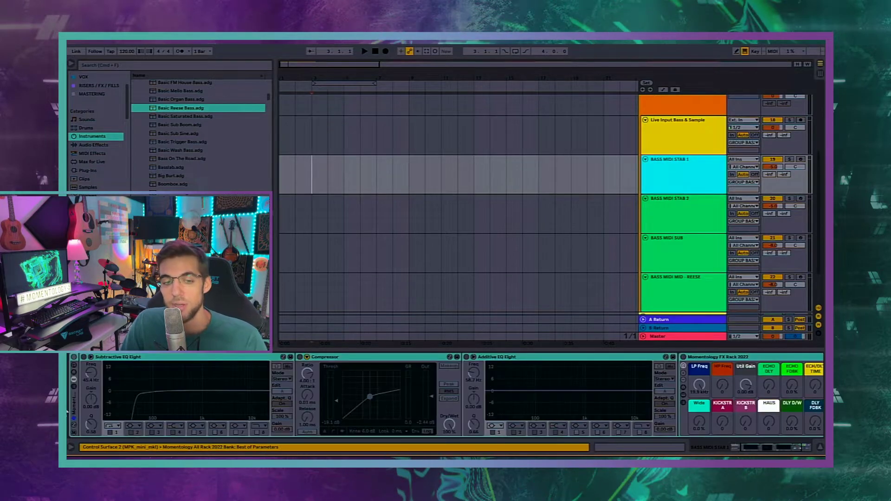
click(74, 417)
click(707, 139)
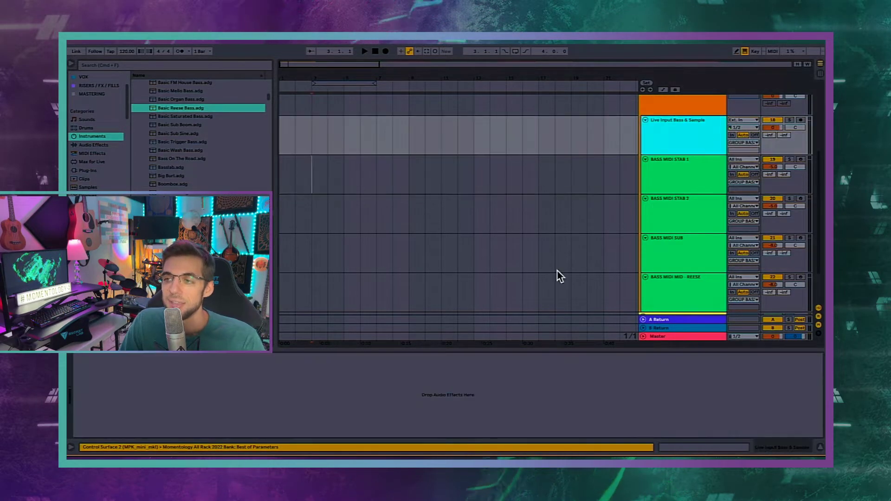
click(304, 400)
key(super+v)
click(691, 131)
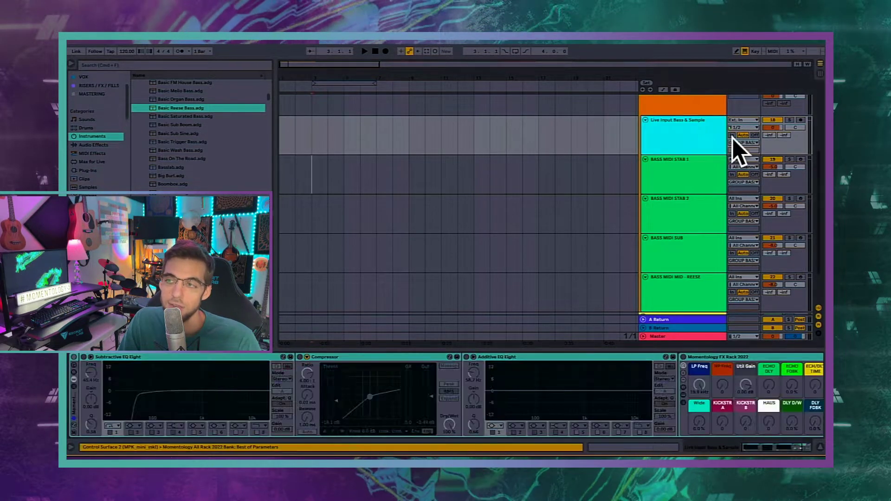
double_click(690, 131)
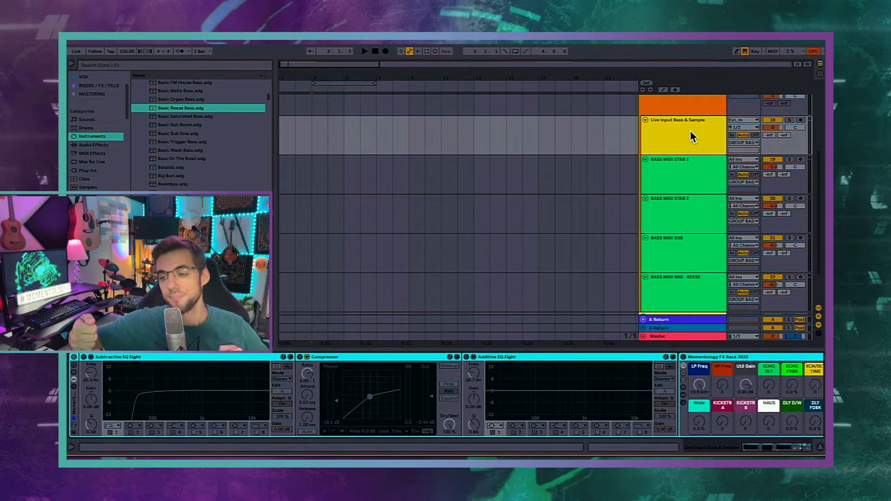
click(683, 166)
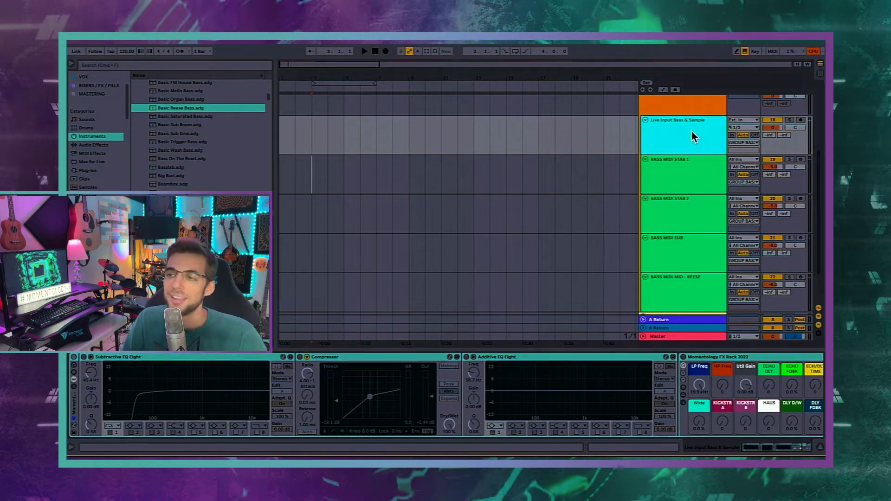
scroll(683, 166, up, 2)
click(668, 142)
click(664, 157)
click(664, 128)
click(661, 160)
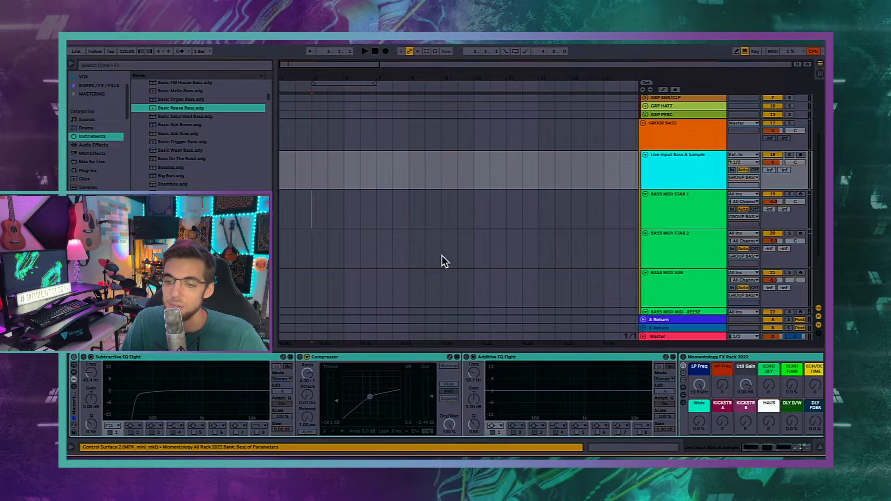
click(669, 142)
click(671, 170)
Assign the GROUP BASS track colour to all of its grouped tracks and clips.
click(663, 142)
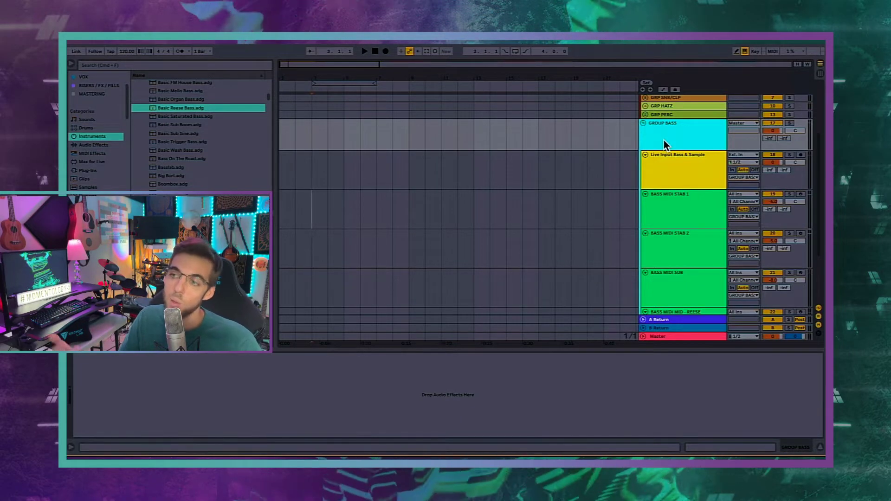
right_click(664, 141)
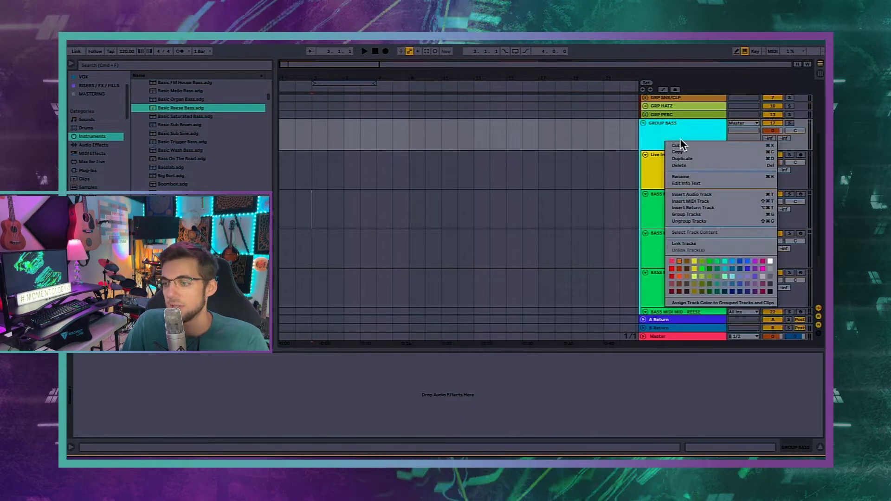
click(683, 303)
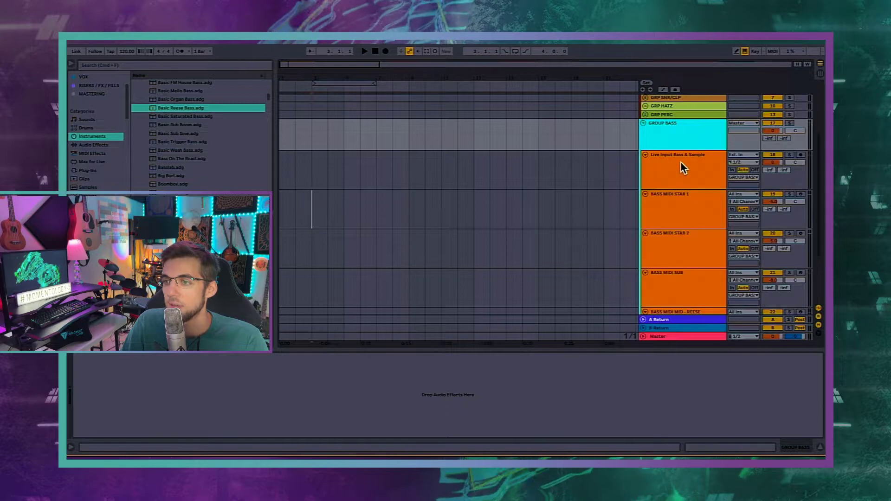
click(667, 154)
click(664, 134)
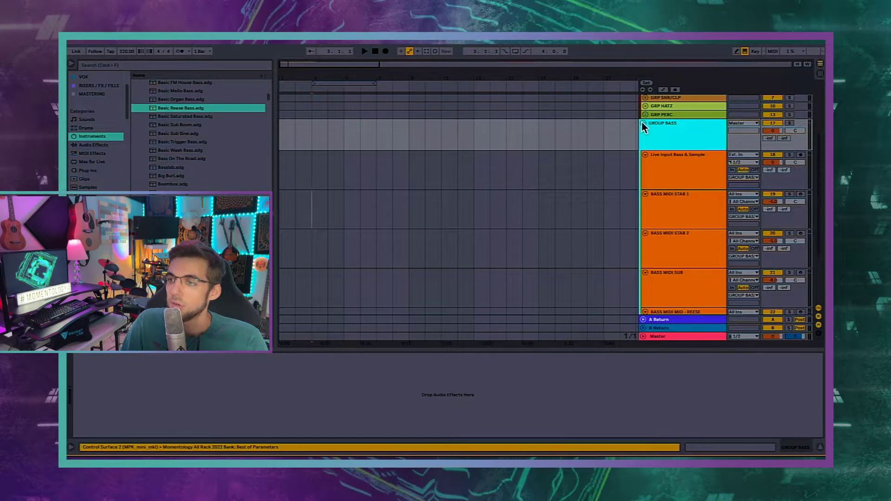
Collapse GROUP BASS to hide its tracks, after comparing it with GROUP BEATS.
click(643, 123)
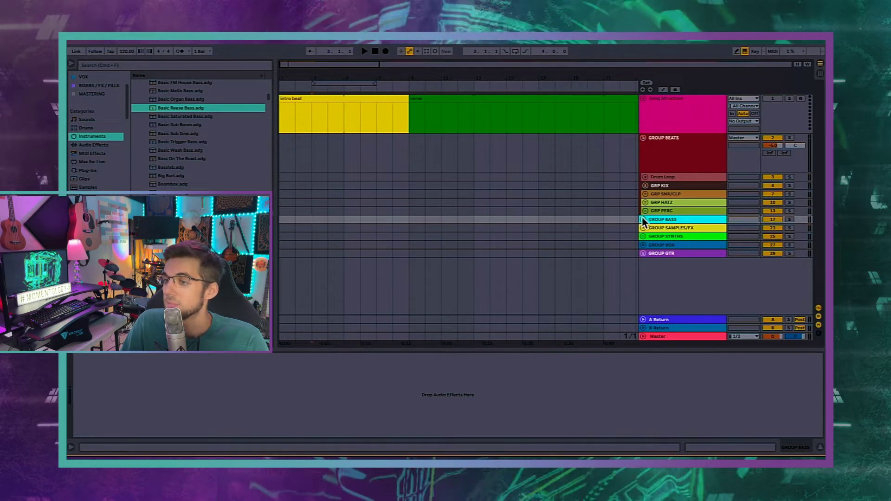
click(643, 220)
click(656, 147)
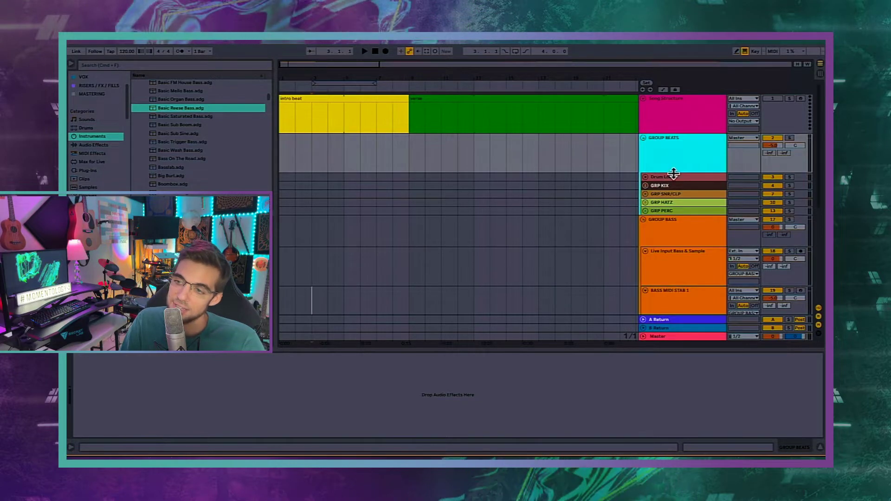
click(657, 235)
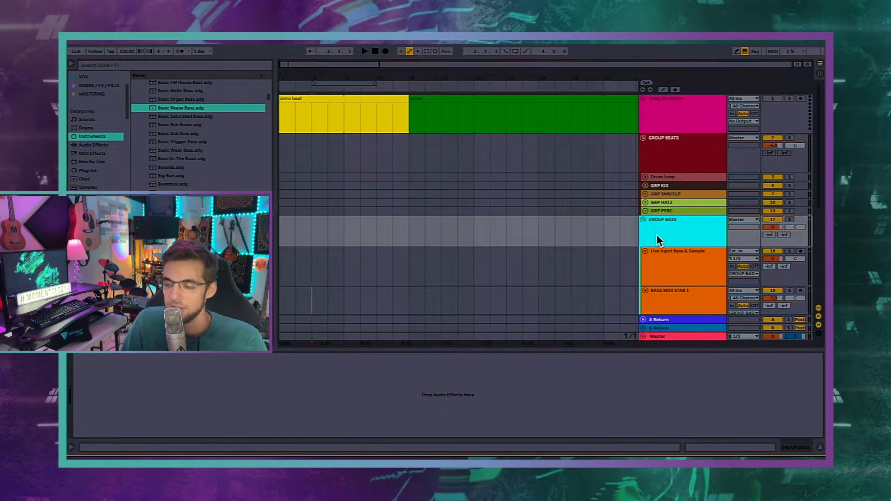
click(642, 219)
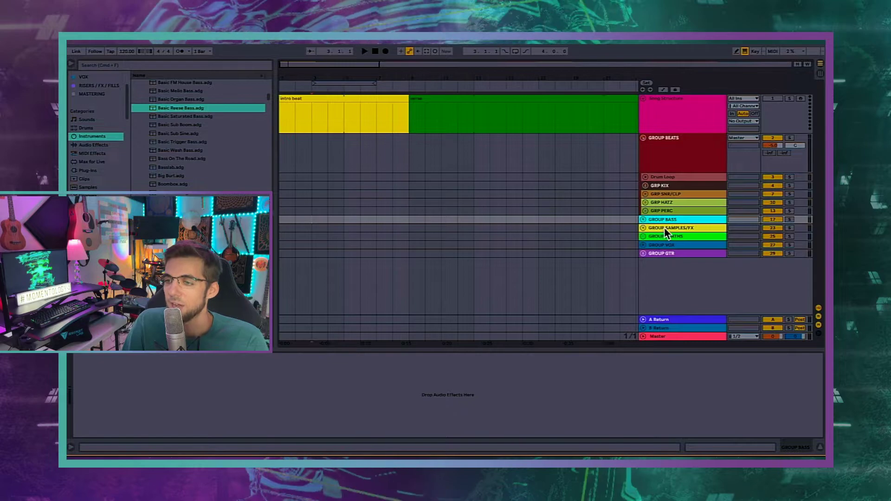
Expand GROUP SAMPLES/FX and select the audio track inside it.
click(664, 227)
click(643, 228)
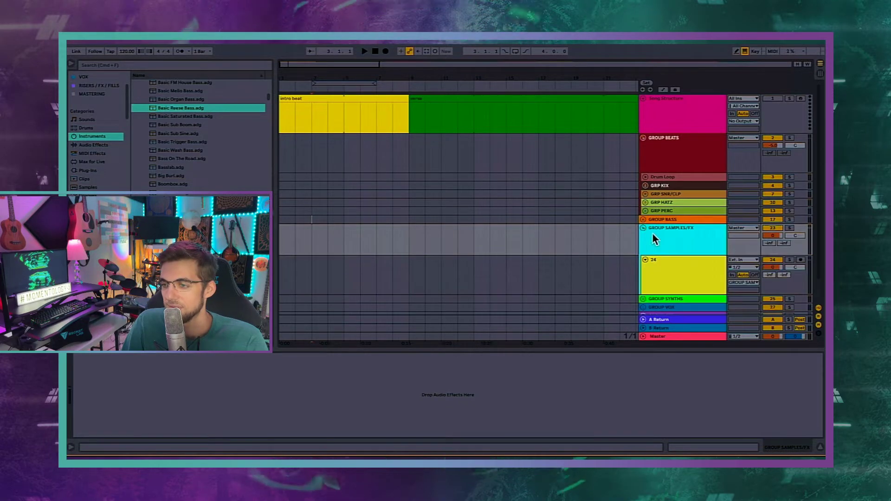
scroll(672, 227, down, 1)
click(676, 233)
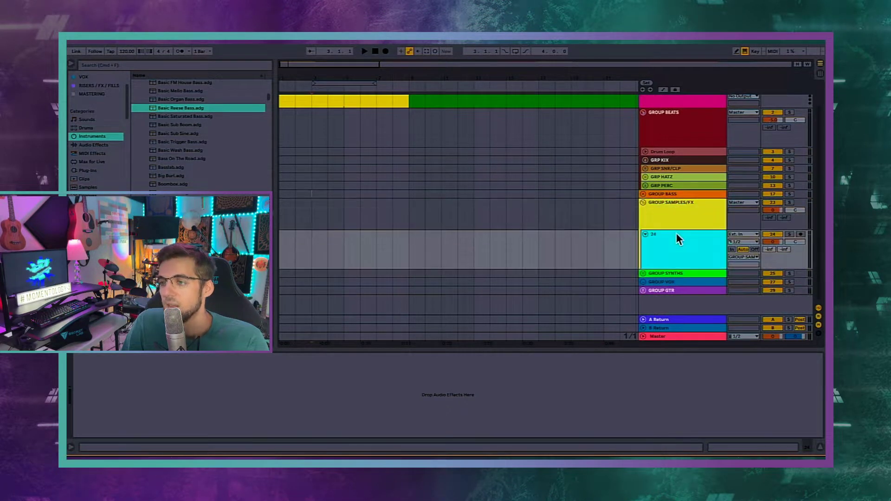
click(667, 214)
click(667, 236)
click(672, 209)
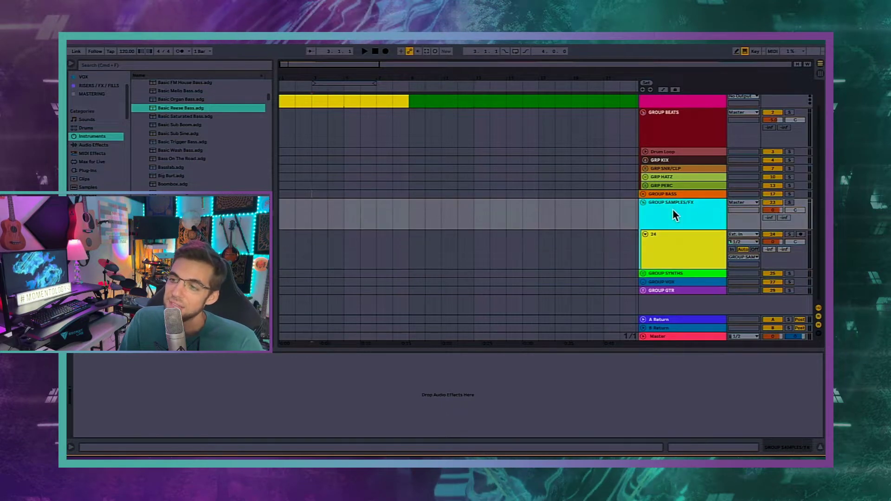
click(667, 259)
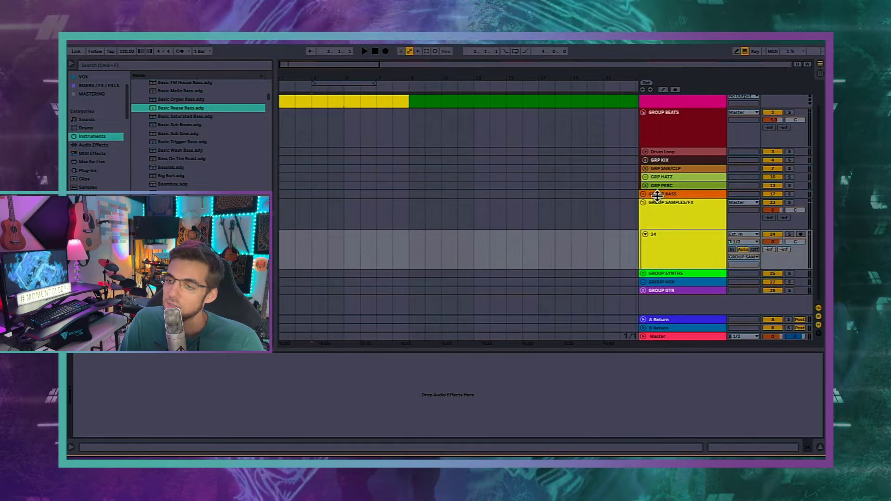
Copy the Momentology FX Rack 2022 from the GRP KIX track and paste it onto GROUP BASS.
click(655, 194)
click(643, 194)
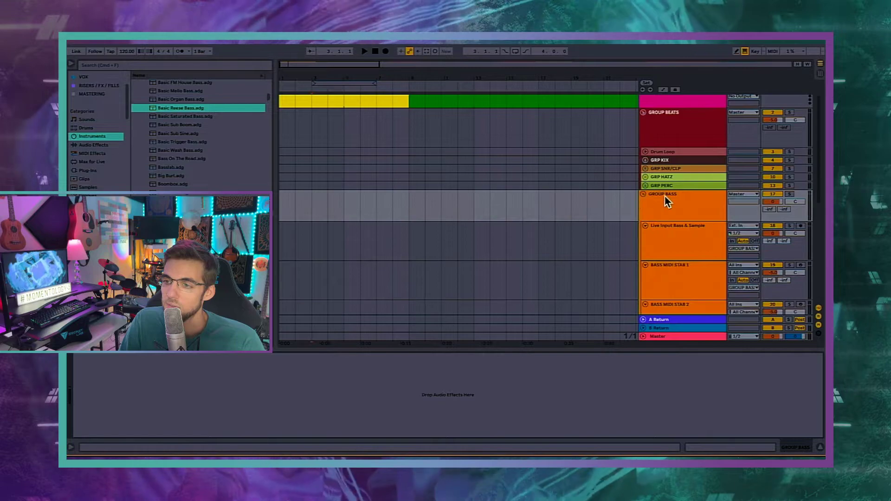
click(658, 151)
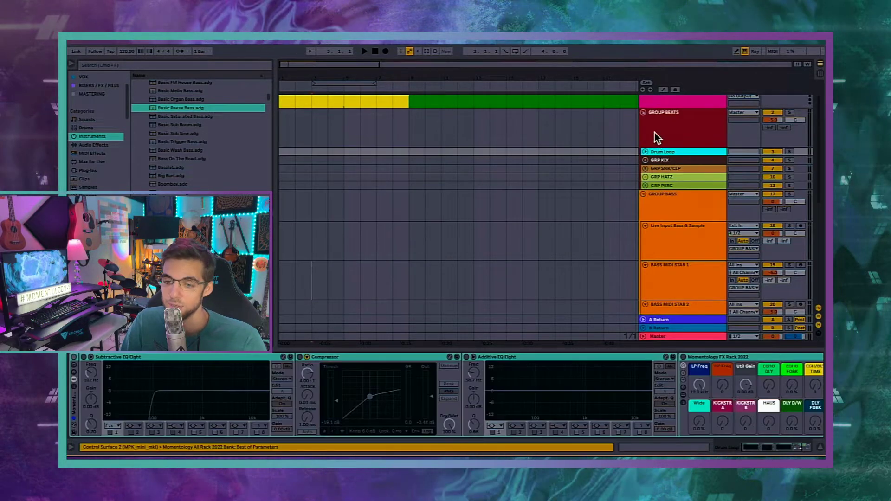
click(654, 132)
click(666, 152)
click(658, 160)
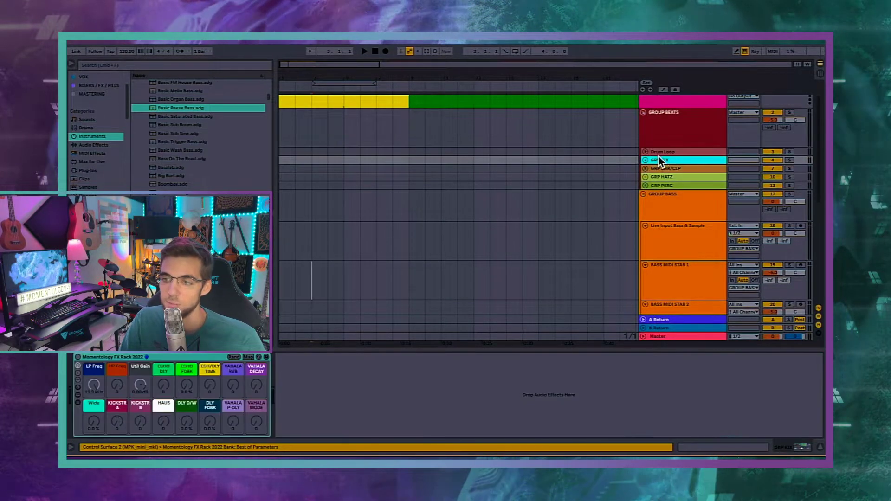
click(663, 197)
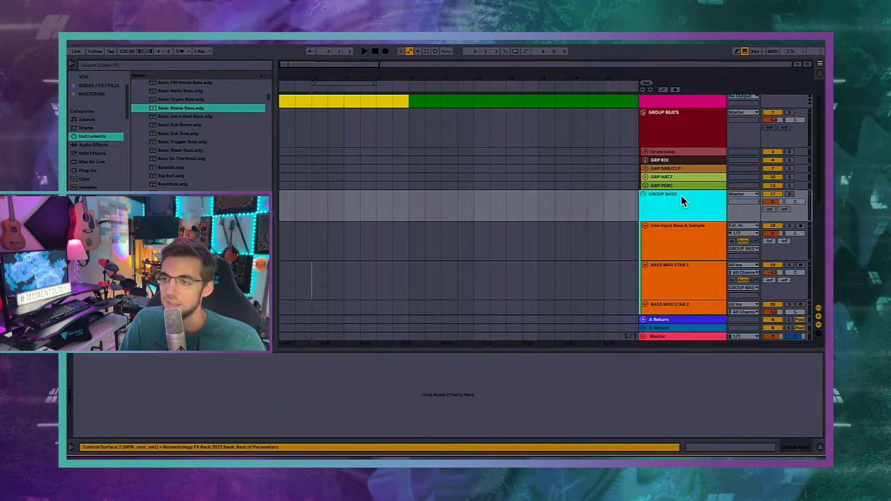
click(466, 397)
key(super+v)
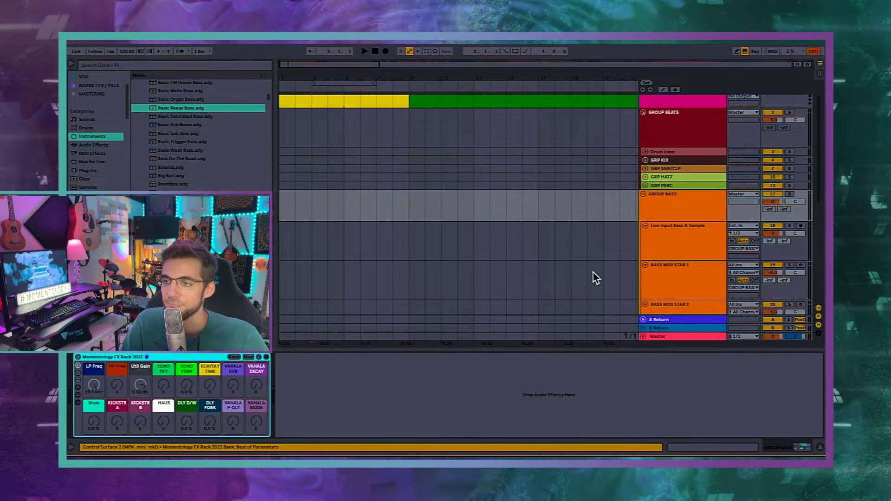
click(652, 198)
click(671, 238)
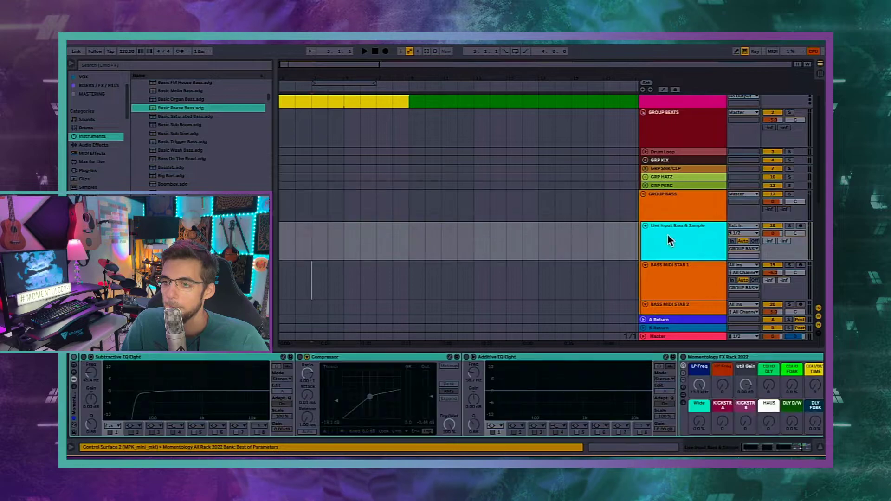
Collapse GROUP BASS and paste the copied Momentology FX Rack 2022 onto GROUP SAMPLES/FX.
click(642, 195)
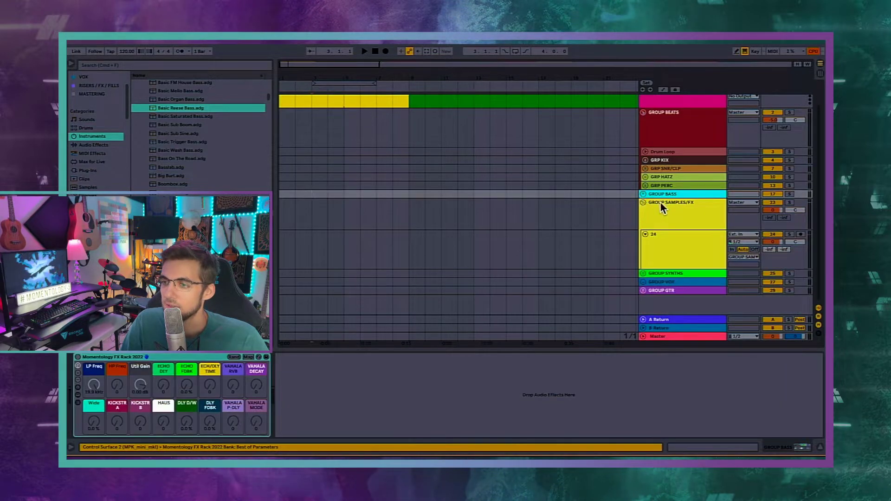
click(660, 202)
click(499, 370)
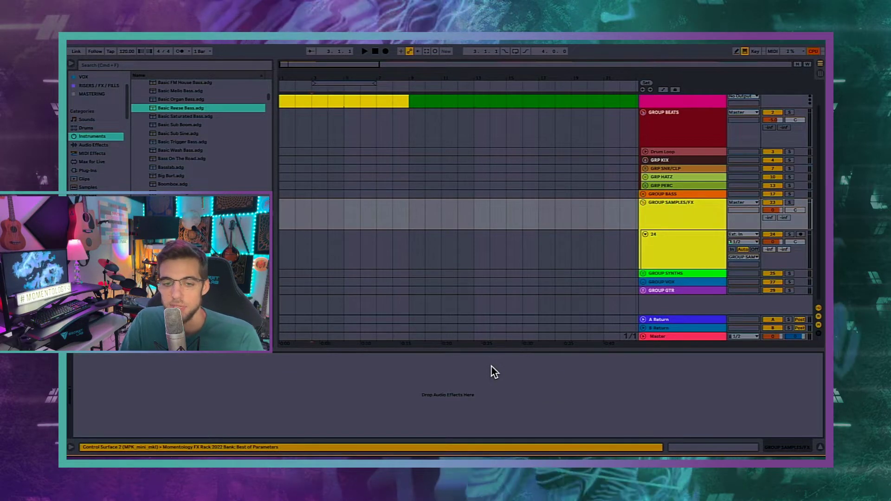
key(super+v)
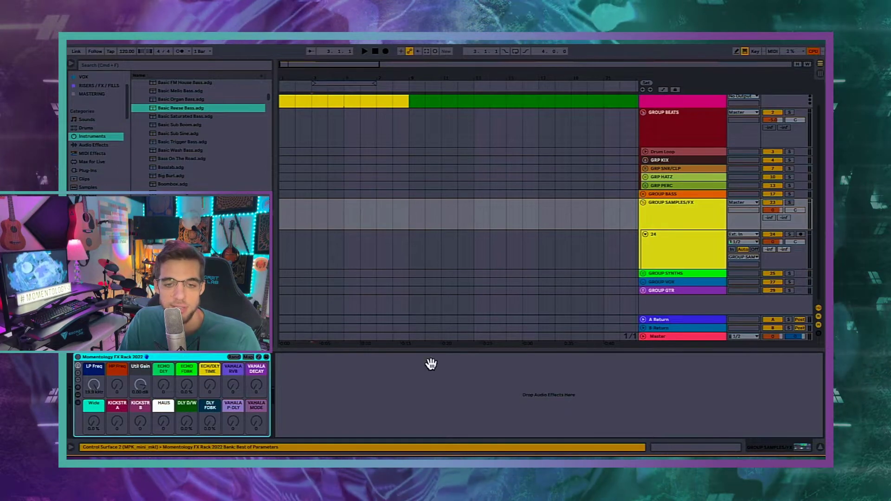
Rename the audio track inside GROUP SAMPLES/FX as FX 1 and duplicate it.
click(664, 238)
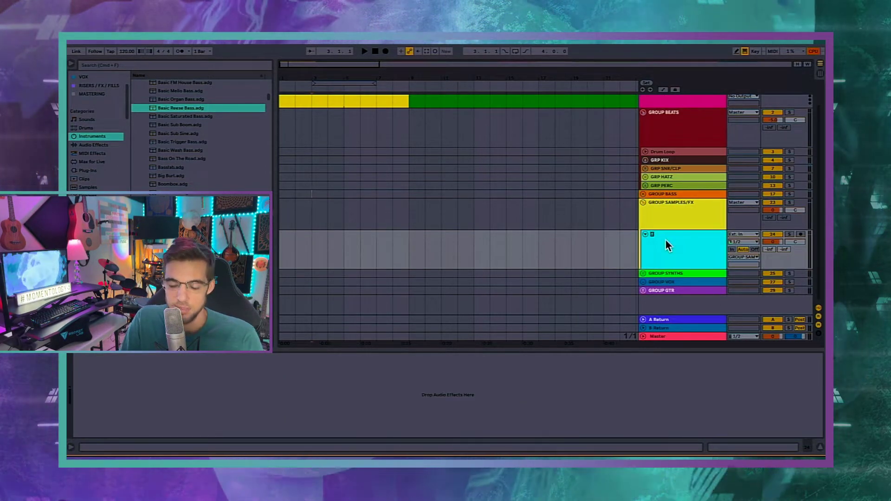
key(ctrl+r)
text(FX 1)
key(Return)
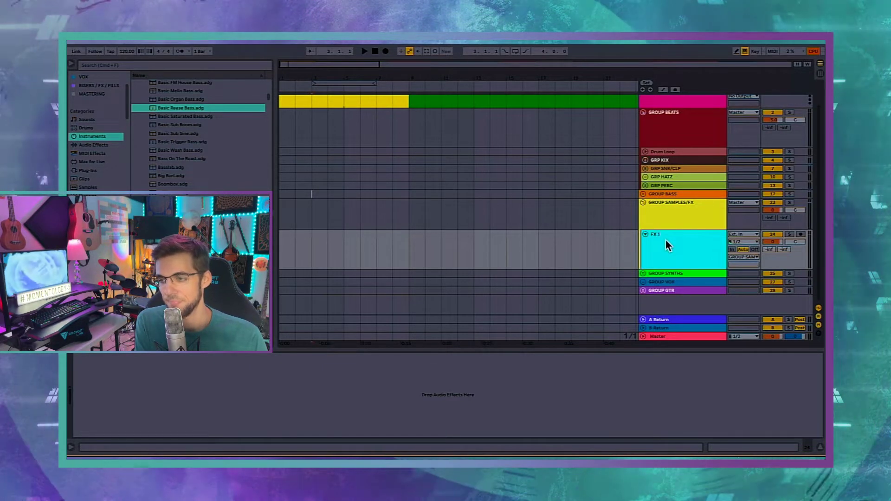
key(ctrl+d)
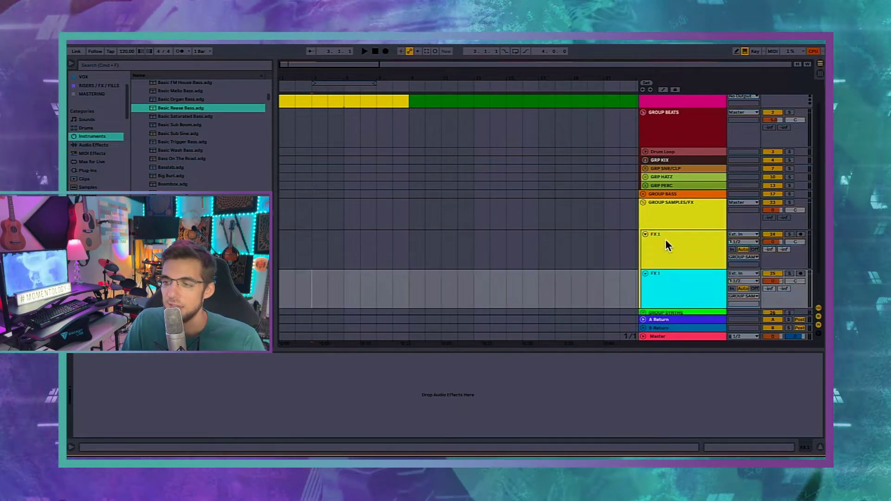
Copy the Momentology All Rack 2022 from the SNR/CLP Audio track and collapse GRP SNR/CLP.
click(664, 249)
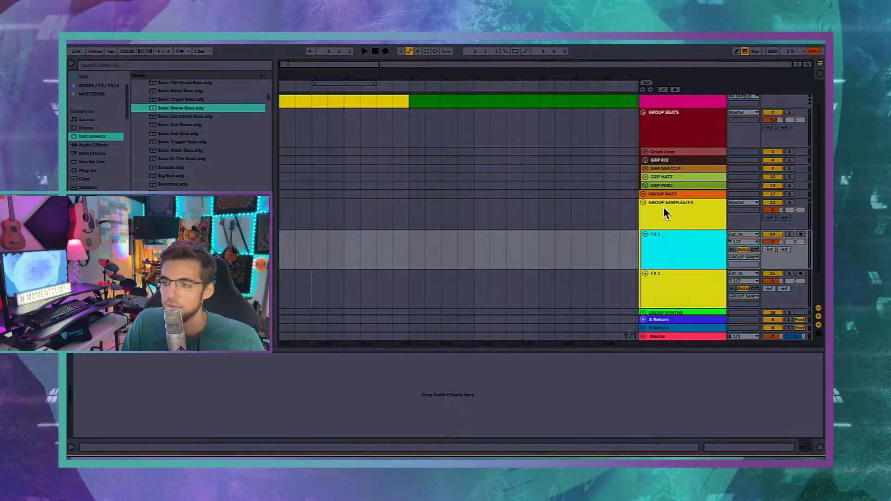
click(664, 207)
click(645, 169)
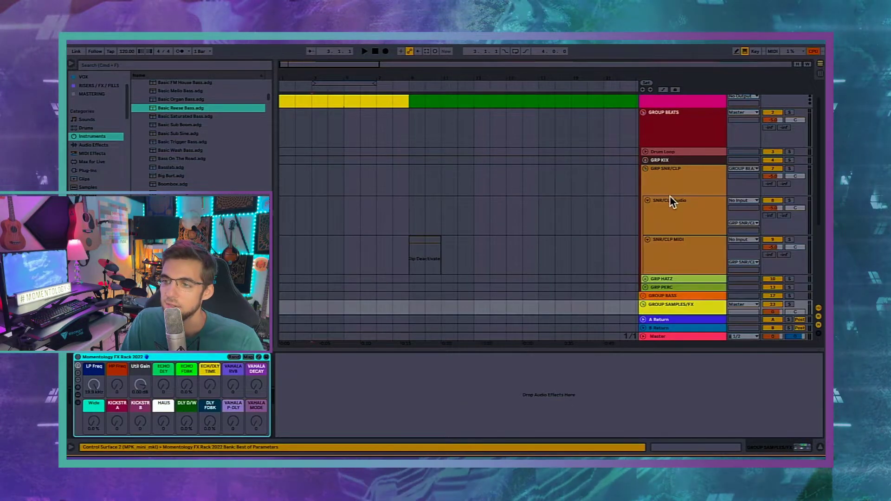
click(670, 197)
click(77, 407)
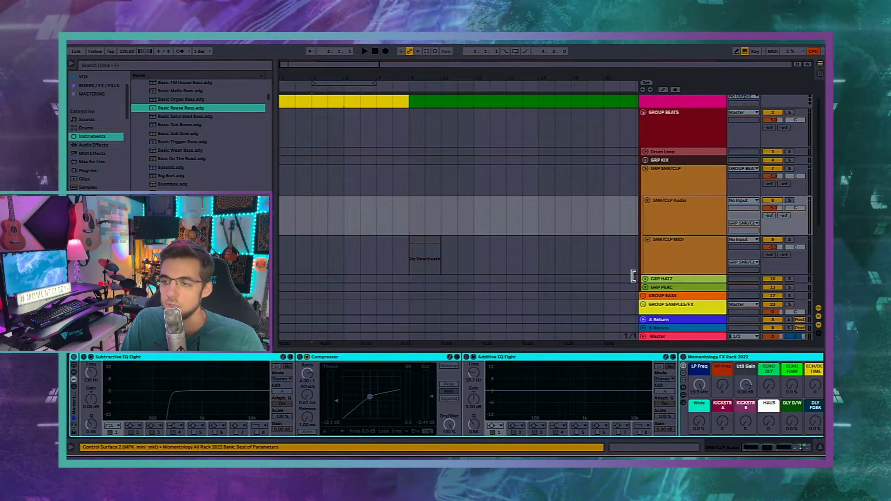
click(646, 173)
click(646, 169)
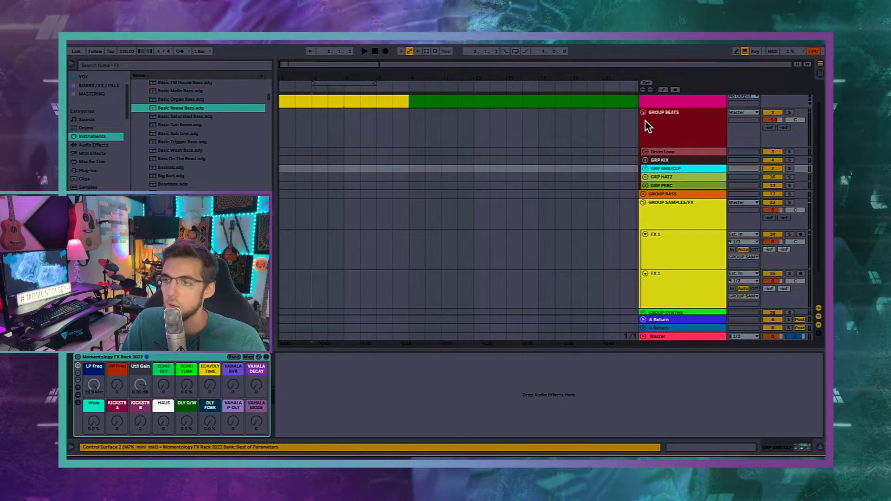
Collapse GROUP BEATS and paste the copied Momentology All Rack 2022 onto the first FX 1 track.
click(644, 112)
click(655, 200)
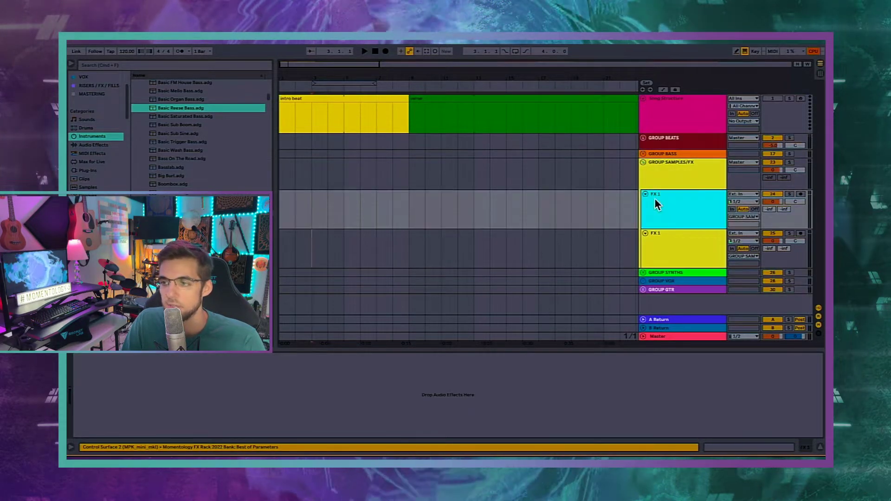
click(506, 377)
key(super+v)
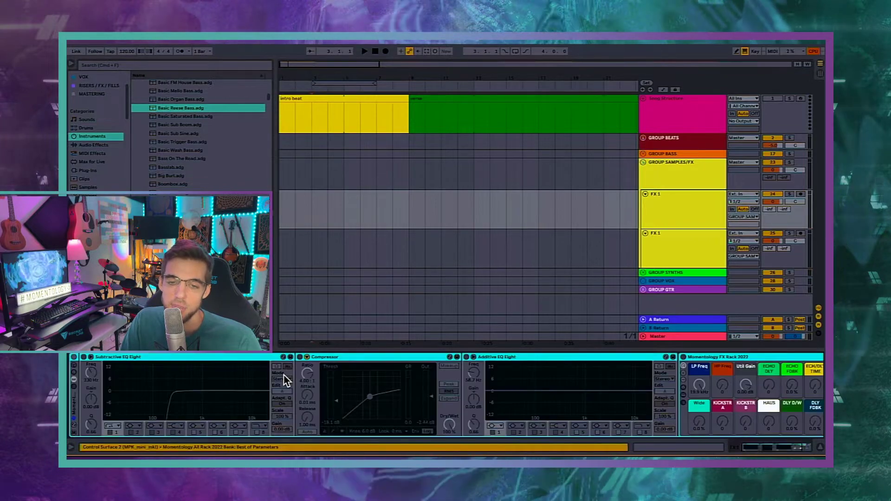
Raise the low-cut frequency in the Subtractive EQ Eight to about 464 Hz and turn VAHALA RVB up to 29.
drag(176, 399, 185, 405)
scroll(258, 403, right, 3)
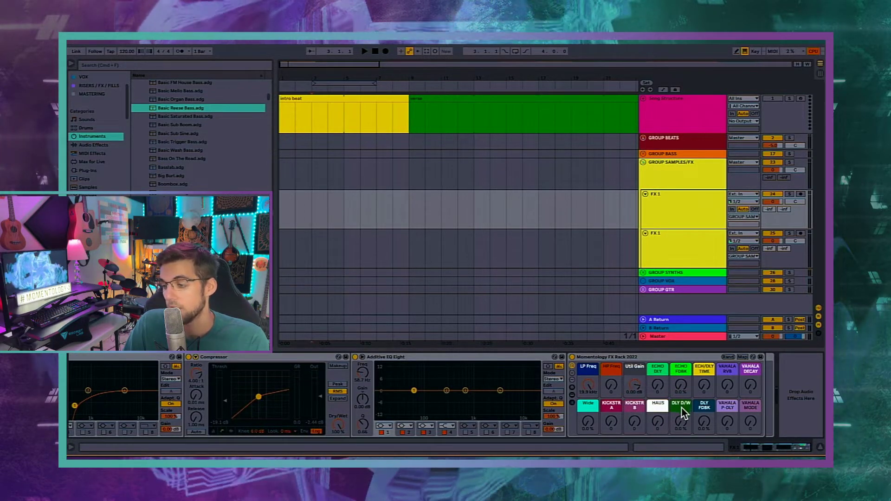
drag(727, 385, 727, 369)
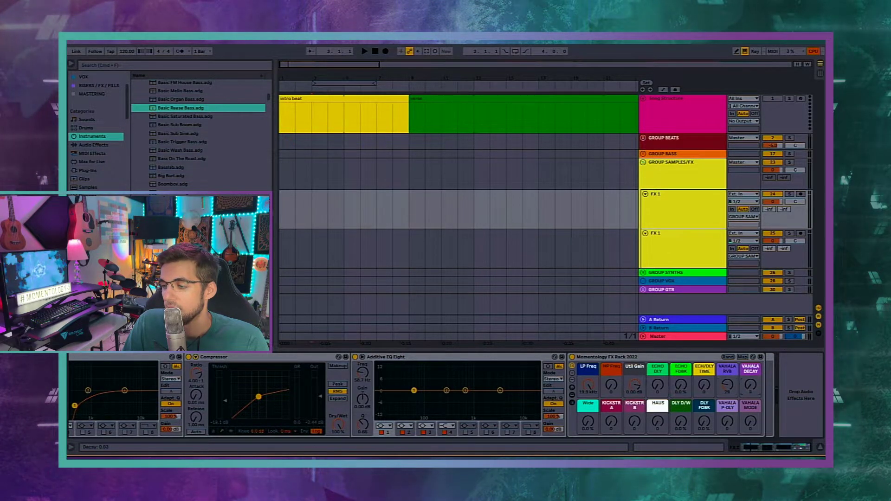
scroll(717, 389, left, 5)
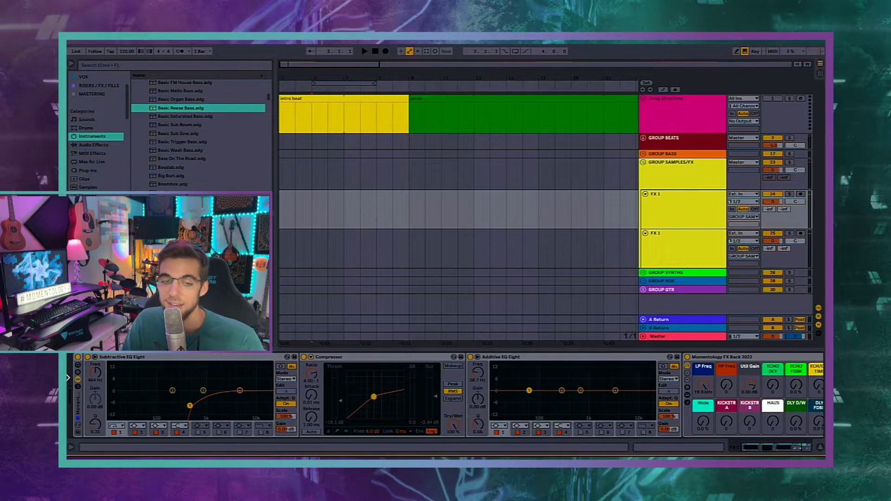
Toggle the Momentology All Rack 2022 on the first FX 1 track on and off, leaving it deactivated.
click(679, 209)
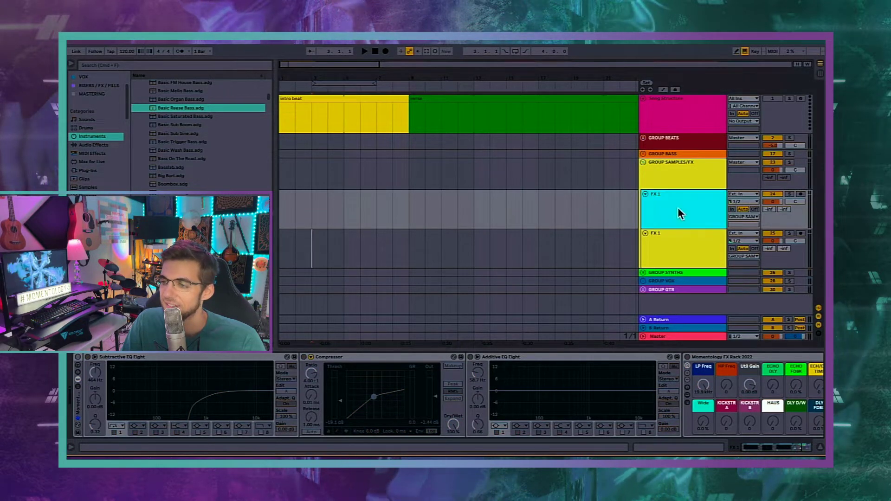
click(78, 357)
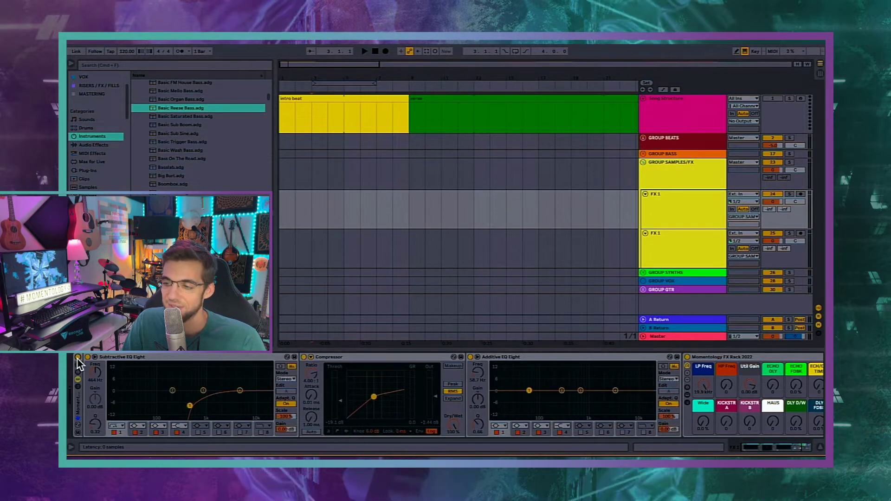
click(78, 357)
click(78, 357)
click(78, 357)
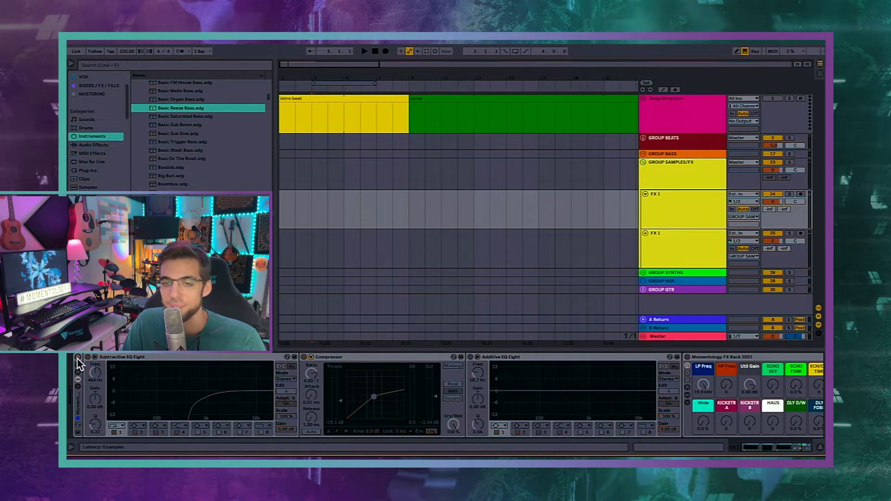
Search the samples for "white n" and place Sweep White Noise Fall.wav at bar 3 on the first FX 1 track.
click(110, 65)
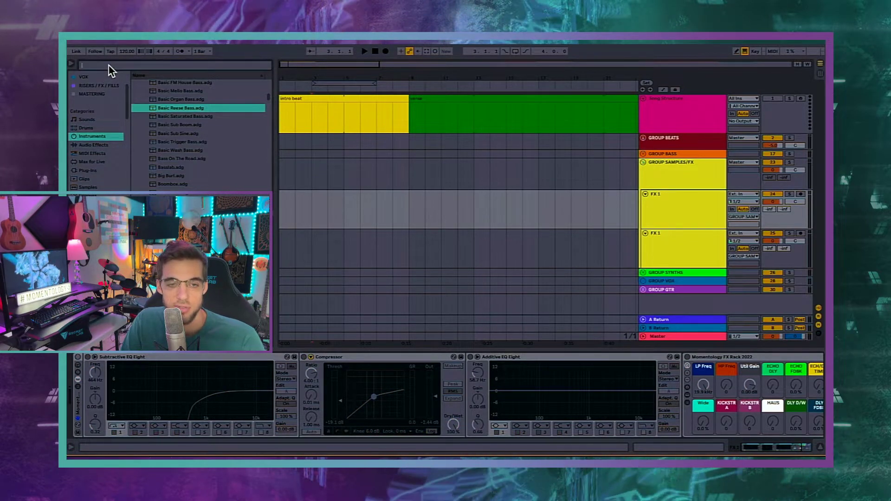
text(white)
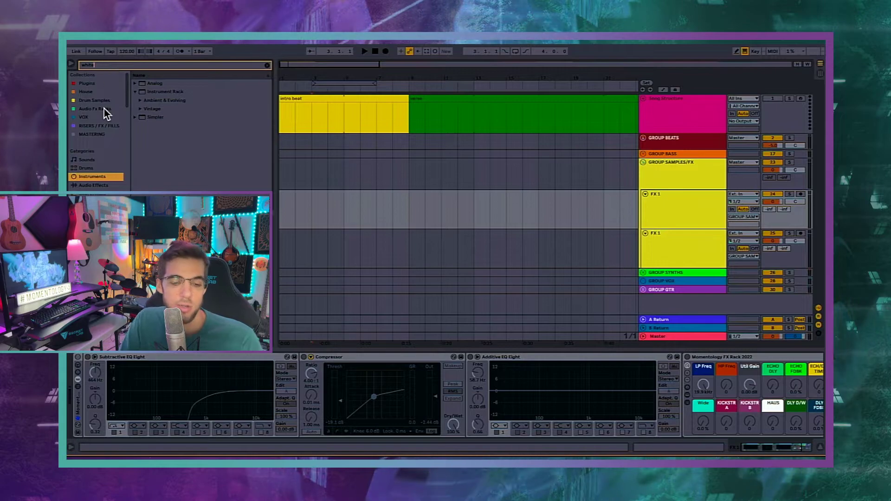
text( n)
scroll(104, 109, down, 3)
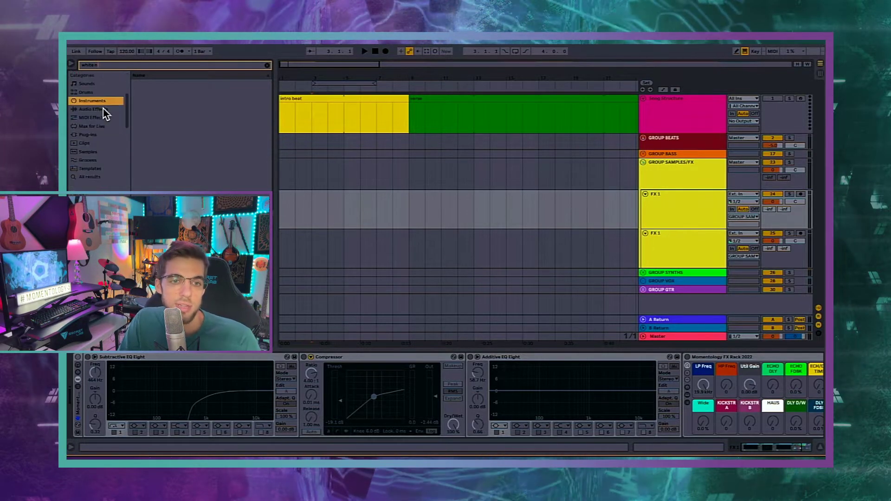
click(95, 151)
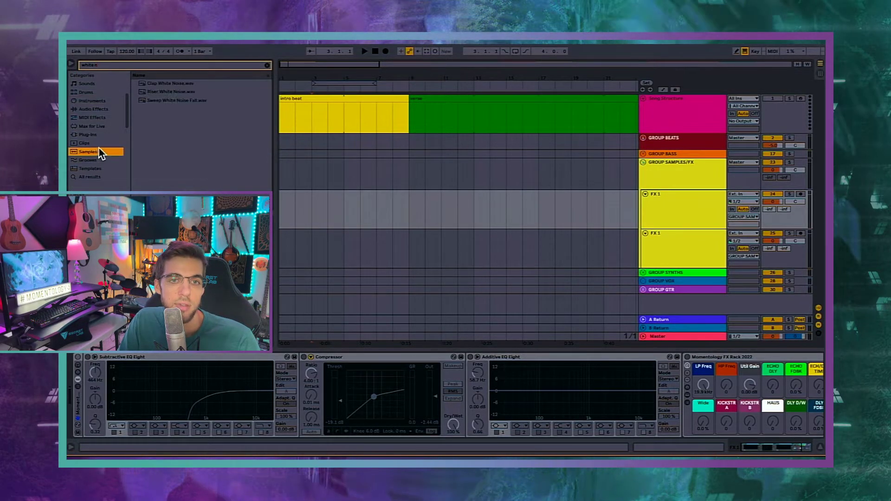
drag(194, 101, 396, 211)
drag(323, 214, 320, 214)
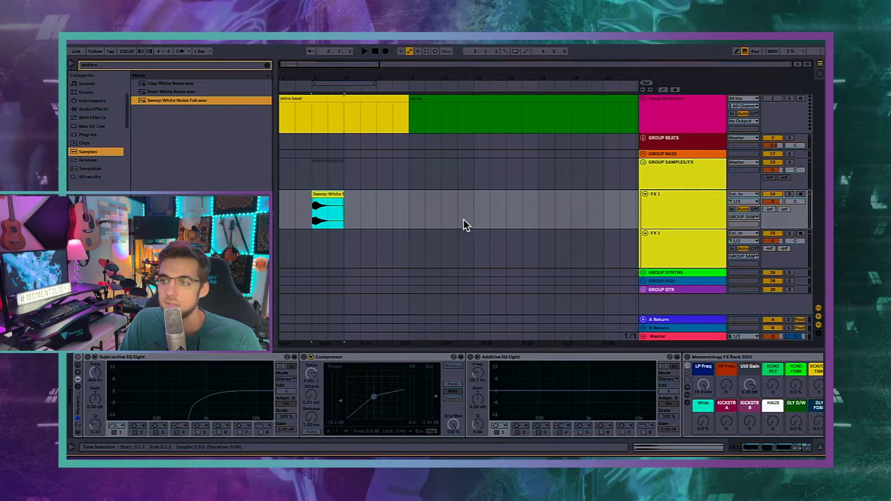
Play the white noise clip and open its waveform in the clip view.
key(space)
double_click(318, 202)
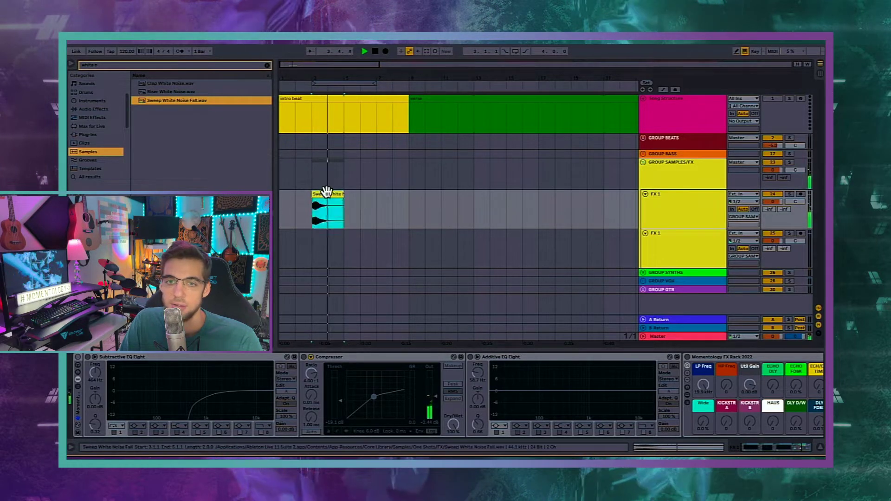
click(441, 202)
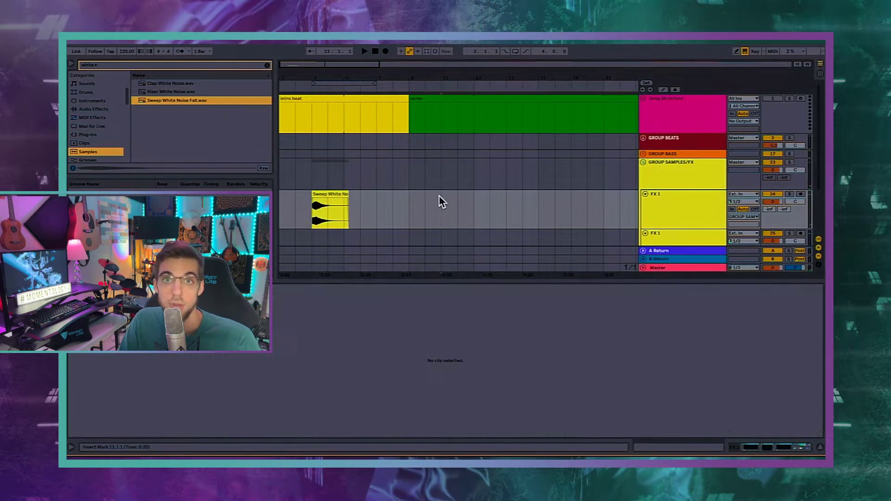
click(335, 193)
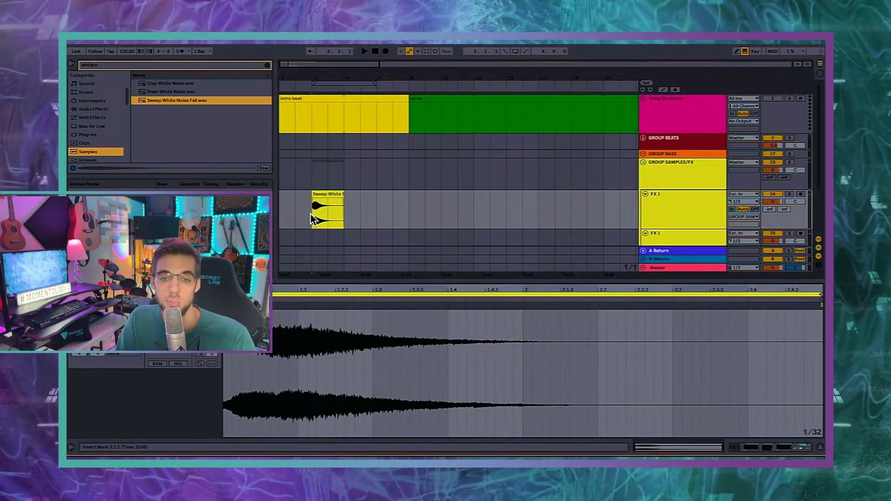
Audition the white noise clip at different project tempos, finishing at 226 BPM.
key(space)
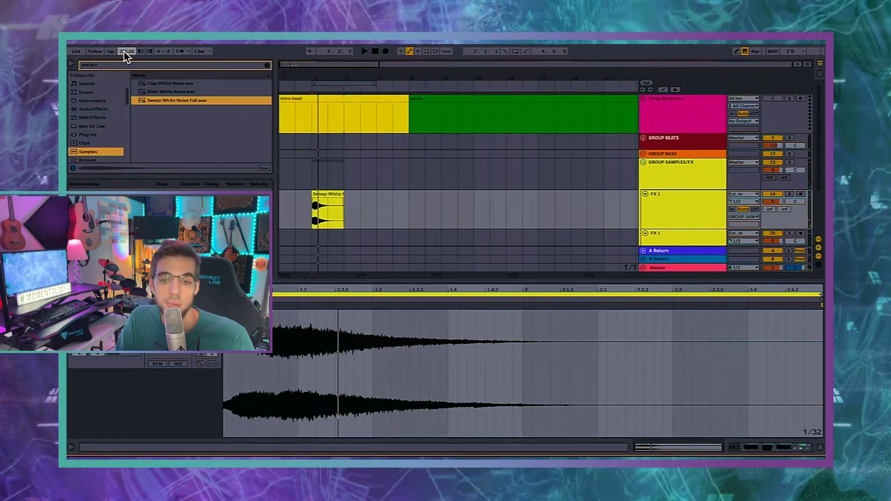
key(space)
drag(124, 52, 124, 71)
key(space)
key(space)
key(space)
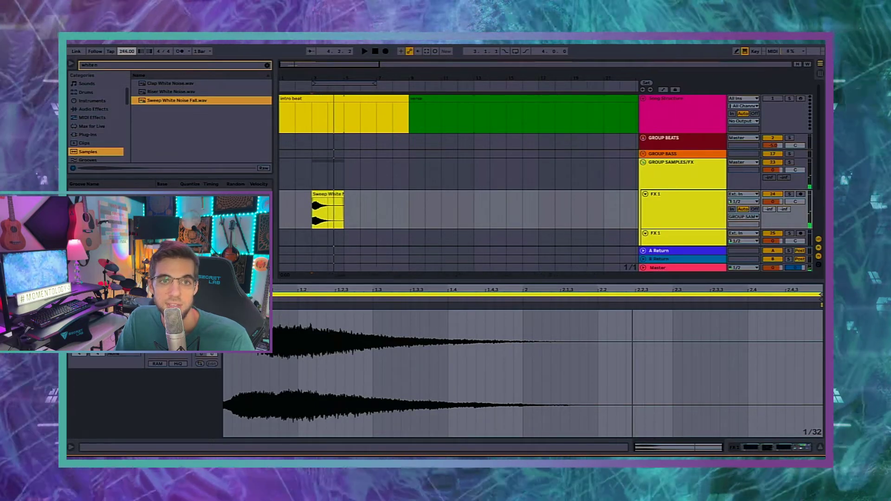
drag(126, 51, 127, 65)
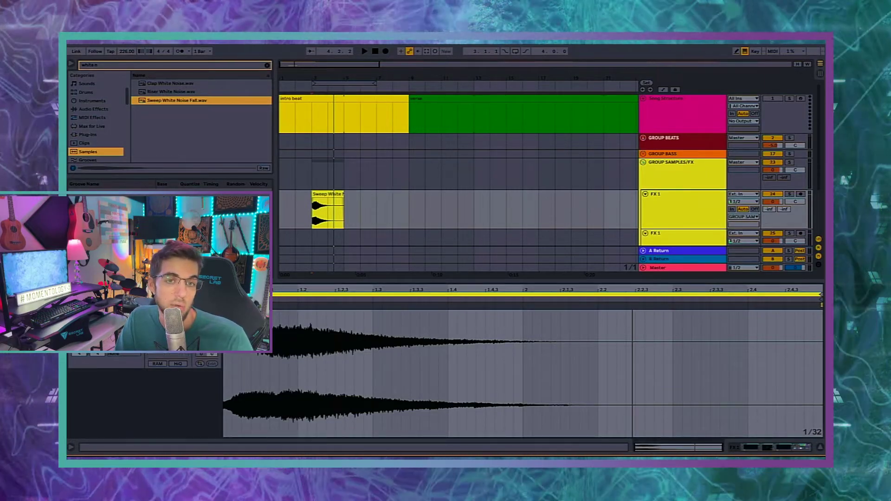
Raise the tempo to 473 BPM, lower it to 103 BPM, and repeatedly play the white noise clip to compare.
key(space)
drag(124, 53, 125, 1)
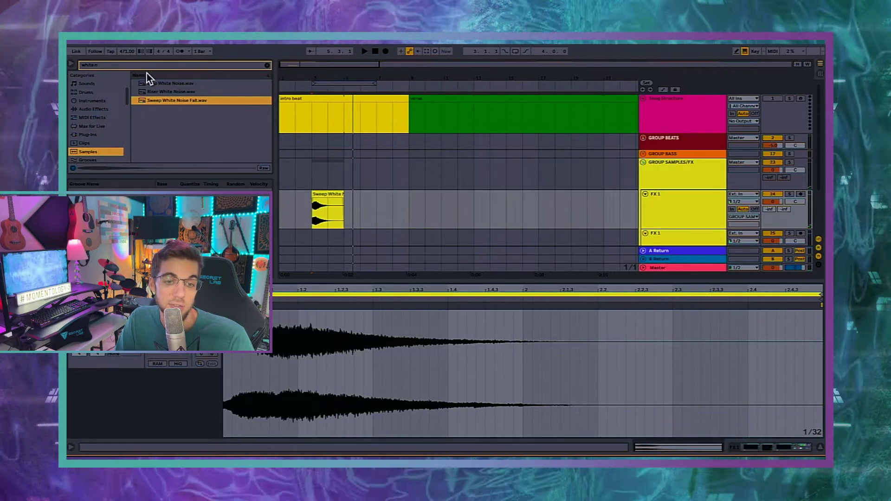
mouse_move(124, 53)
mouse_down()
mouse_move(125, 200)
mouse_move(124, 65)
mouse_up()
key(space)
key(space)
key(space)
key(space)
key(space)
key(space)
key(space)
key(space)
key(space)
key(space)
key(space)
key(space)
key(space)
key(space)
key(space)
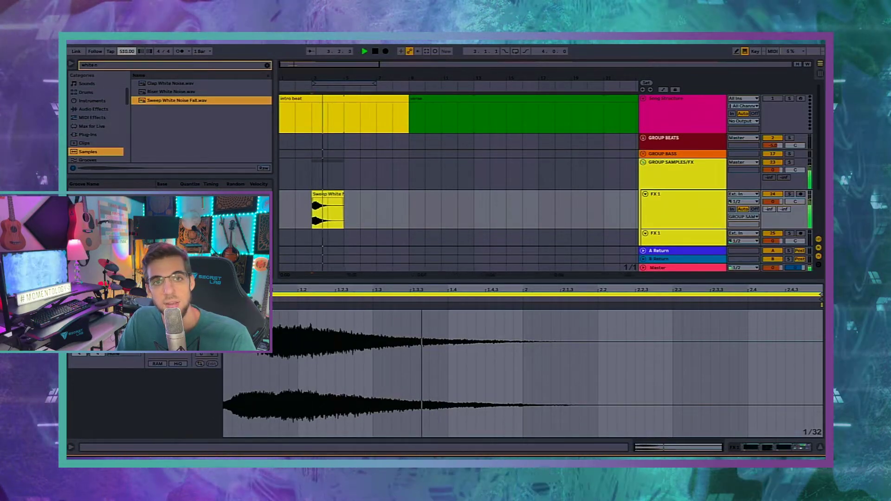
Audition the white noise clip at further extreme tempos, including 633, 258 and 416 BPM.
text(573)
key(Return)
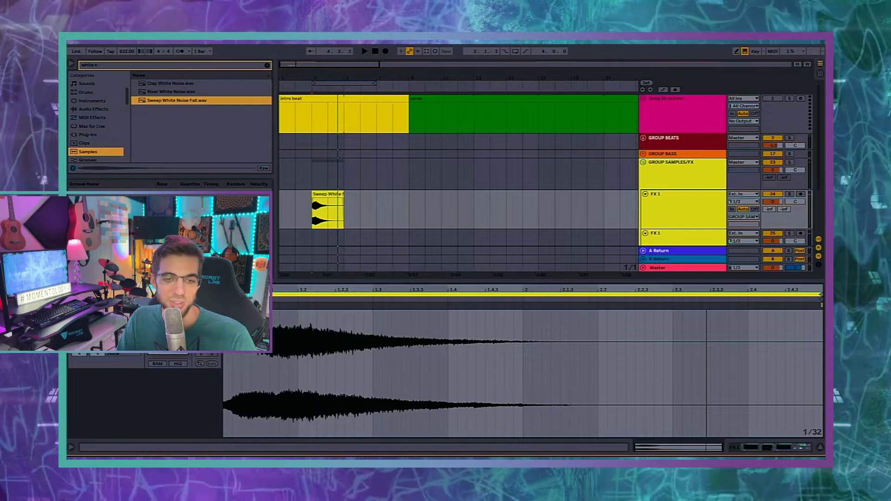
key(space)
drag(126, 51, 127, 91)
key(space)
key(space)
text(346)
key(Return)
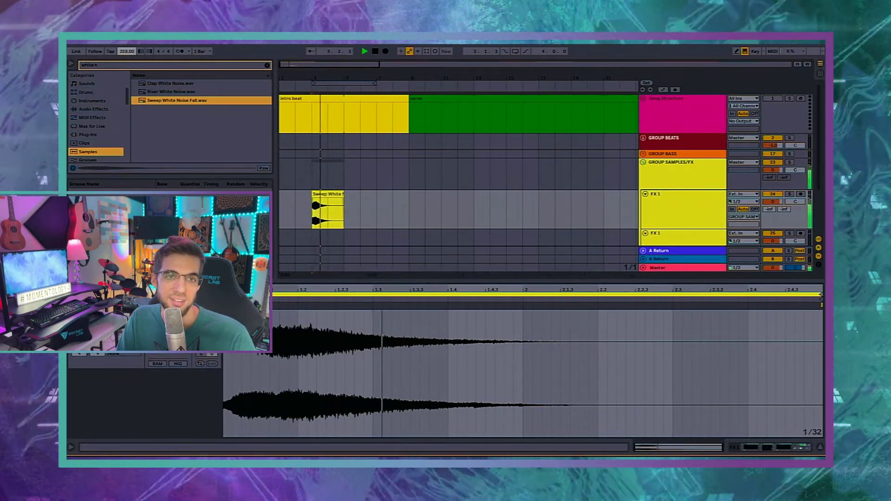
text(20)
key(Return)
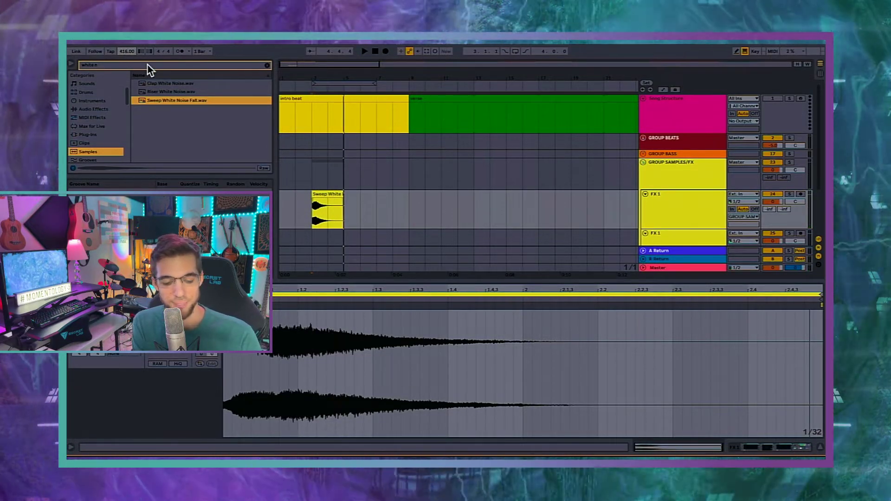
Set the project tempo to 110 BPM.
text(1)
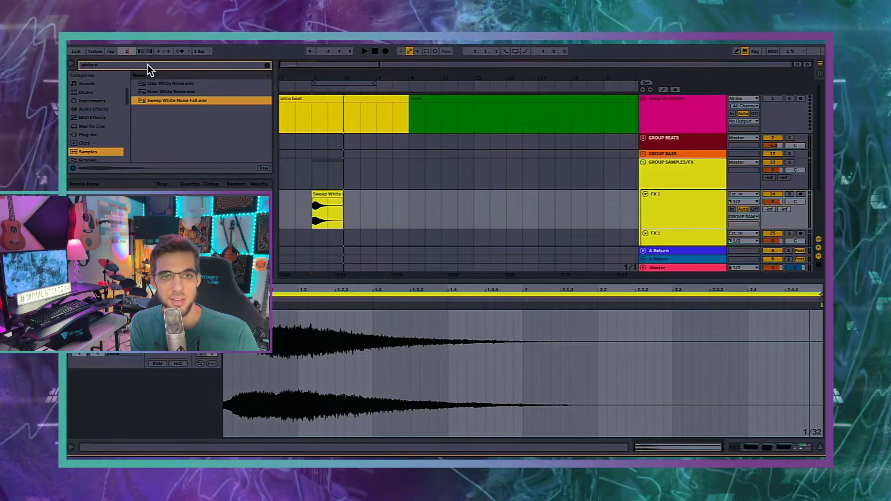
text(10)
key(Return)
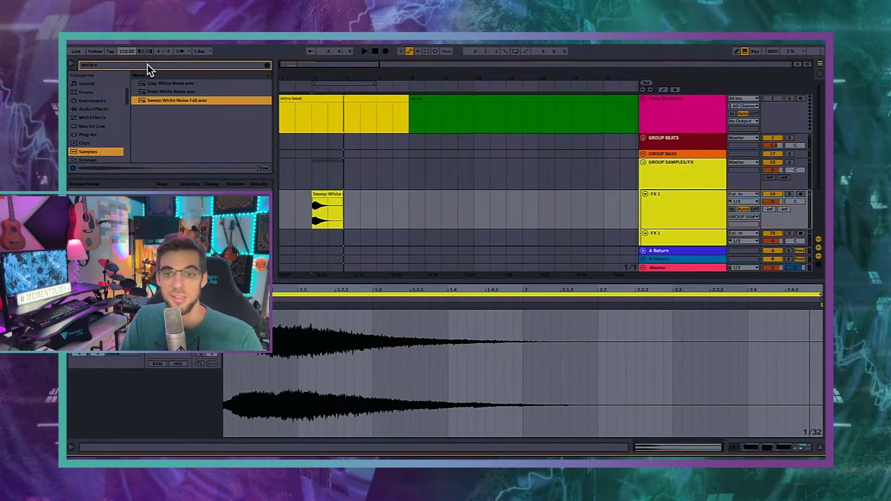
Show the device chain of the first FX 1 track and play the white noise clip through it.
click(352, 187)
click(328, 192)
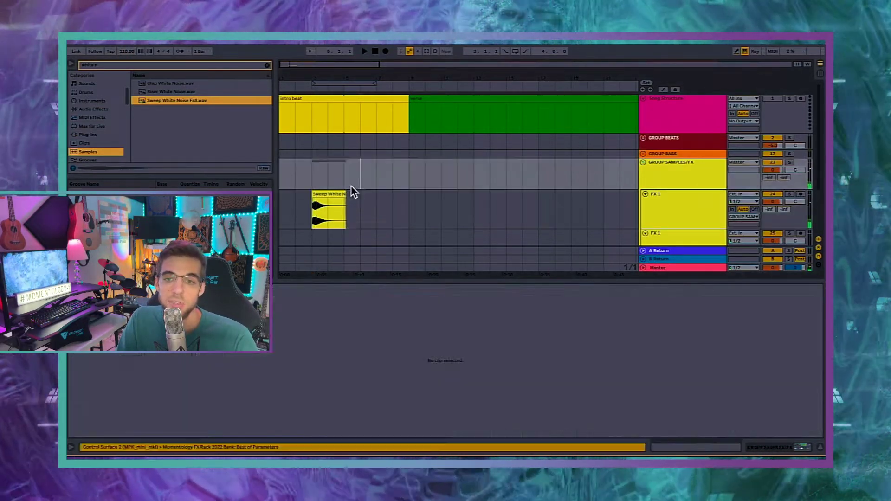
double_click(654, 203)
key(space)
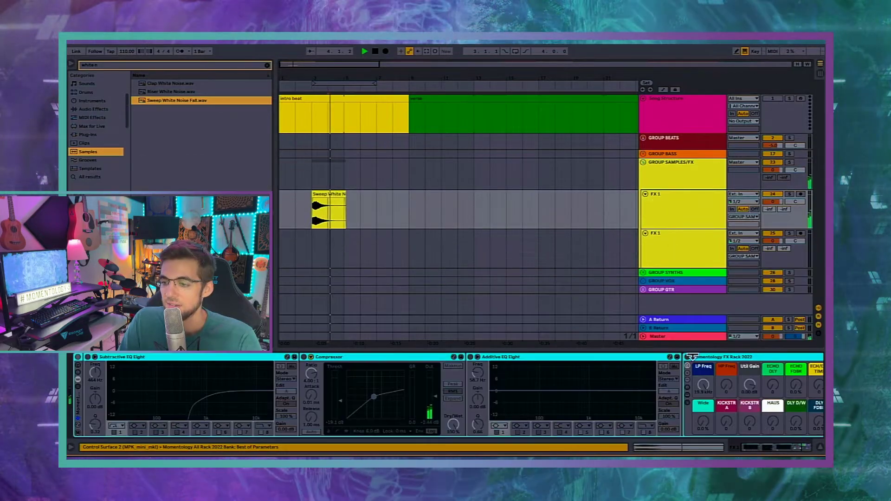
Switch on the Momentology All Rack 2022 on FX 1, play the white noise clip through it, and switch the rack off.
key(space)
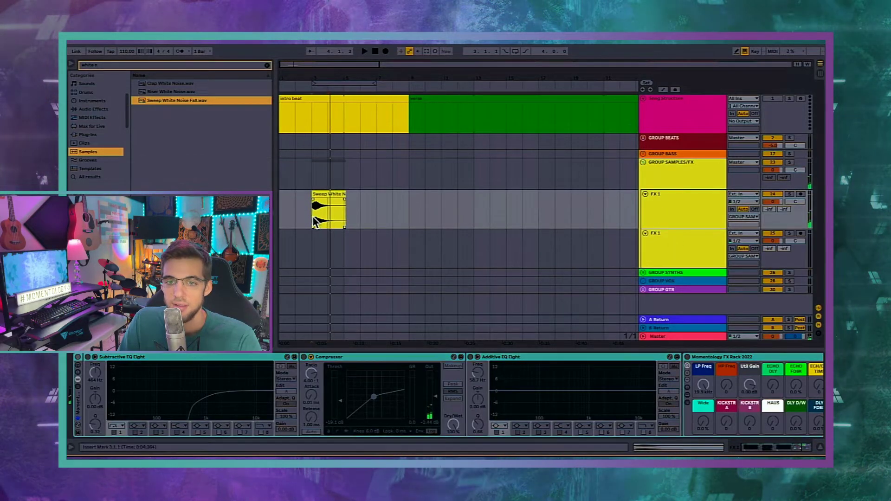
click(78, 358)
key(space)
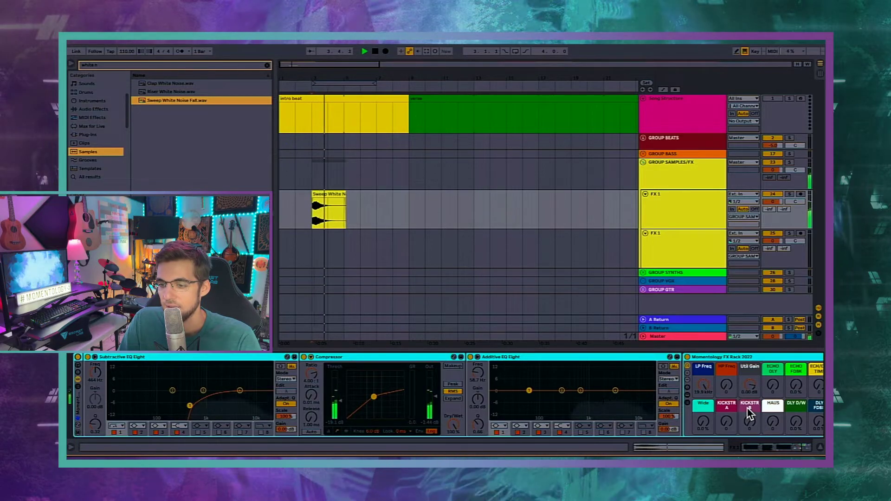
click(734, 377)
drag(764, 385, 767, 390)
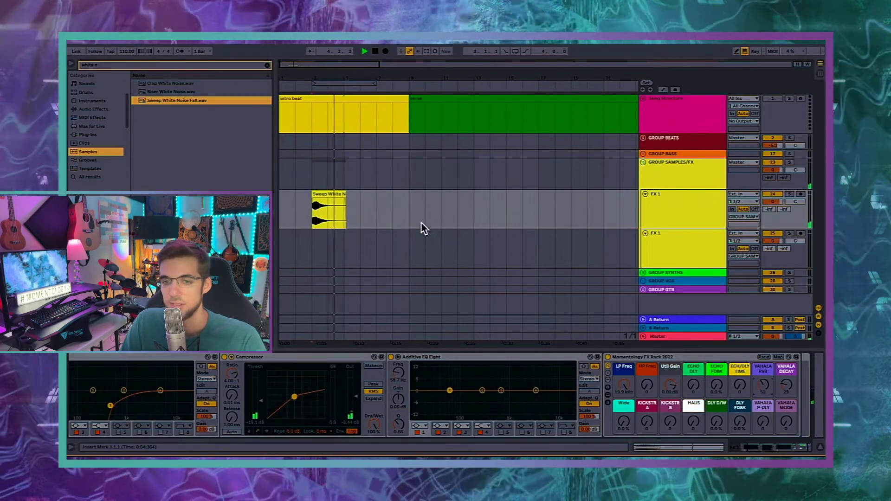
scroll(160, 389, up, 3)
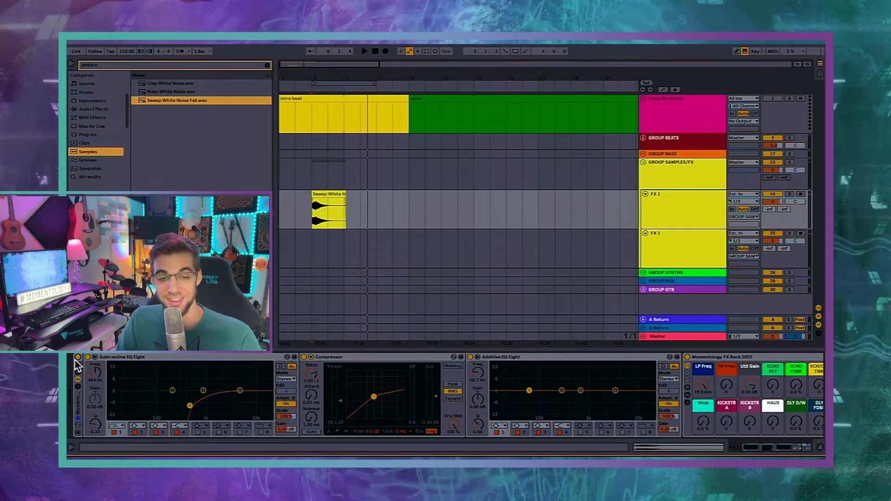
click(78, 357)
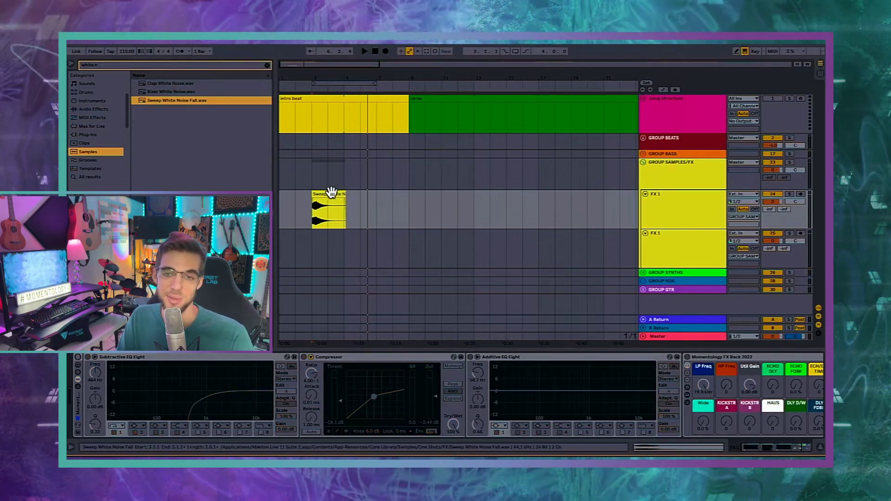
Delete the white noise clip from the FX 1 track and rename the second FX track as FX 2.
click(332, 192)
click(667, 207)
click(671, 238)
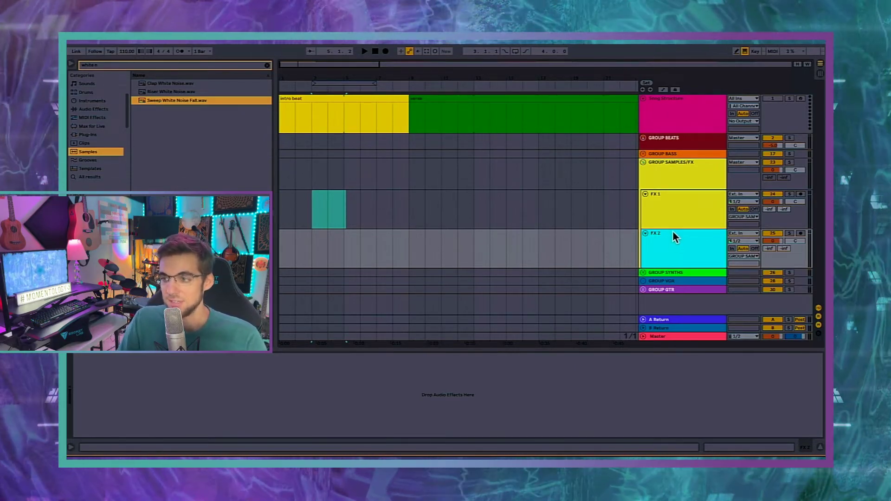
click(674, 201)
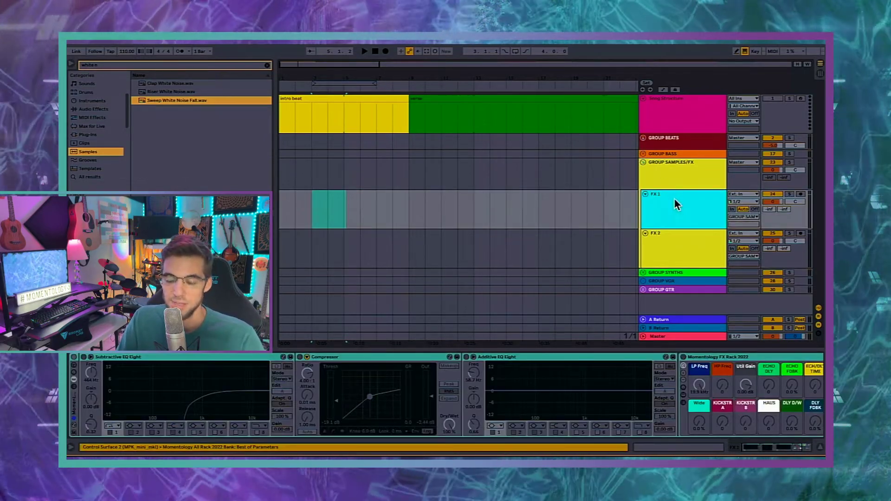
click(541, 383)
scroll(543, 384, down, 3)
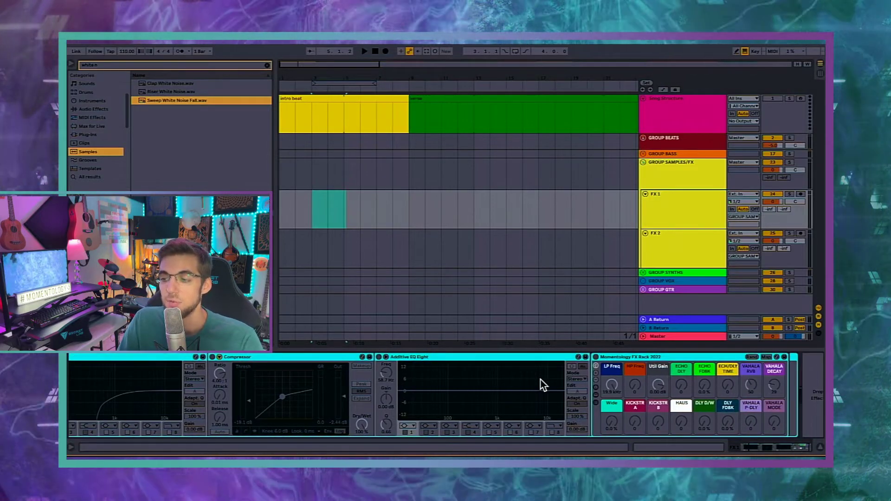
scroll(543, 385, up, 3)
click(697, 261)
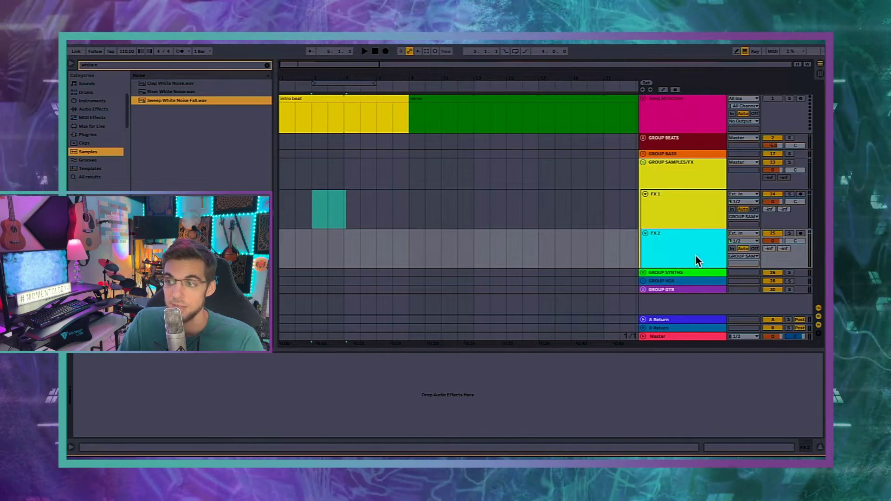
right_click(695, 261)
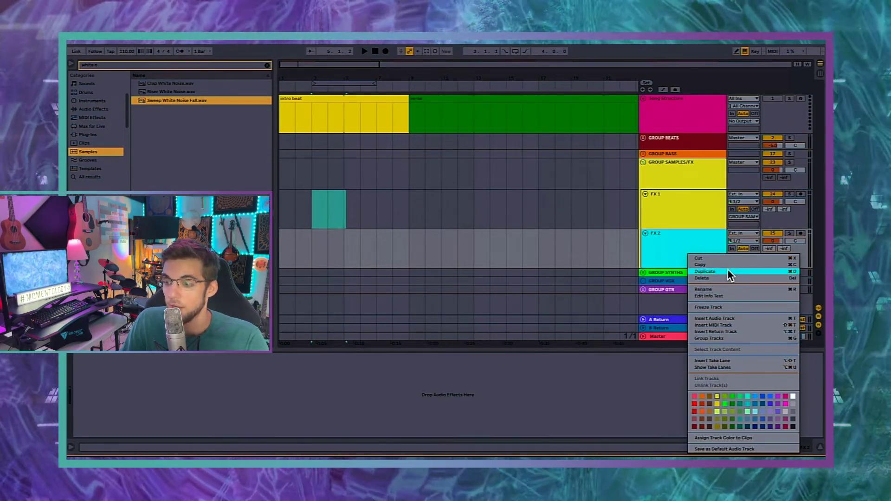
click(671, 249)
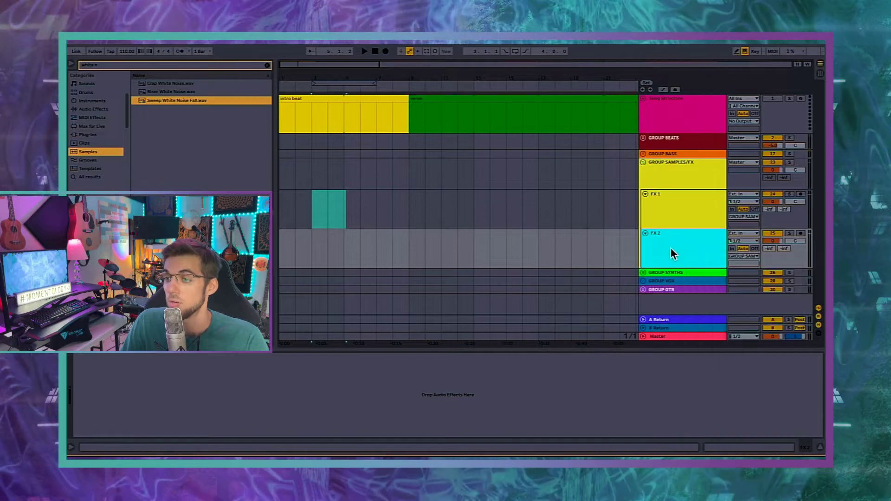
key(ctrl+z)
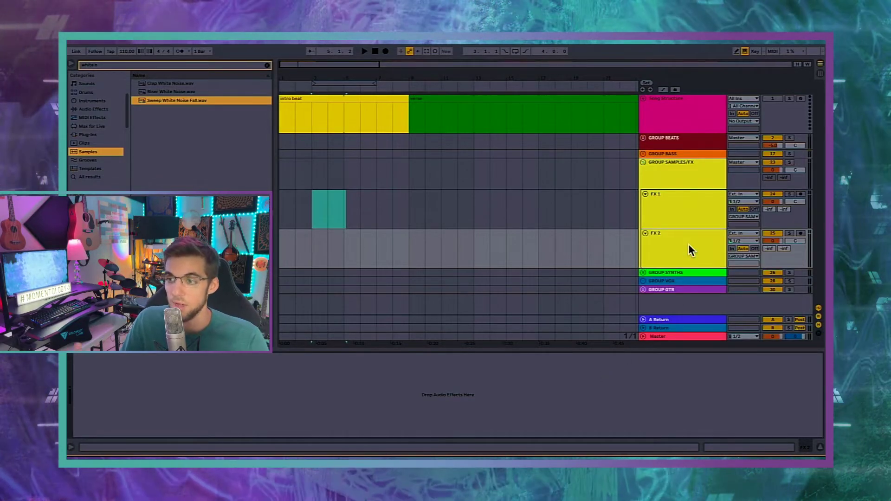
Copy the effects rack from the FX 1 track and paste it into the FX 2 track's empty device chain.
click(681, 219)
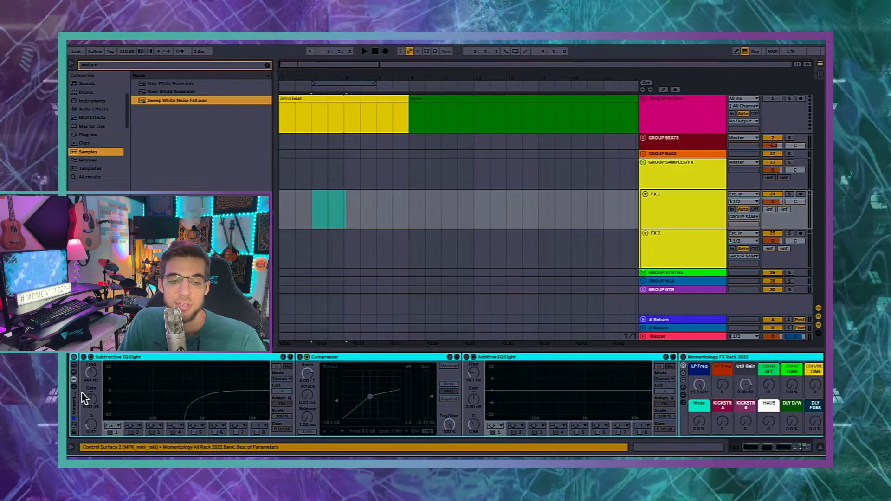
click(698, 244)
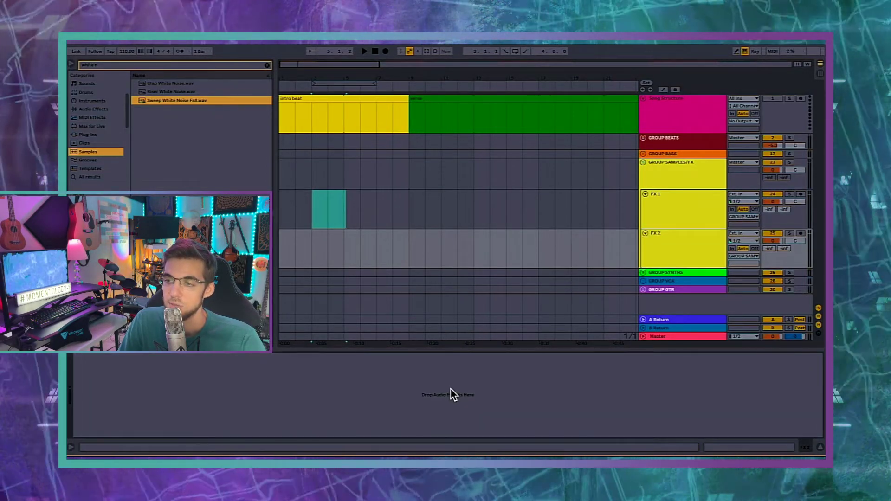
key(ctrl+v)
Compare the device chains of the FX 1 and FX 2 tracks.
click(694, 247)
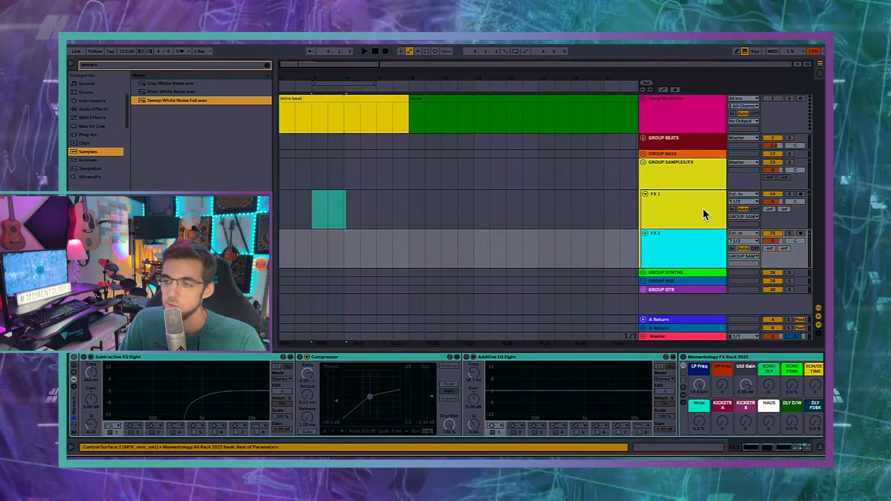
click(703, 209)
click(696, 237)
click(691, 215)
click(689, 236)
click(683, 219)
click(676, 240)
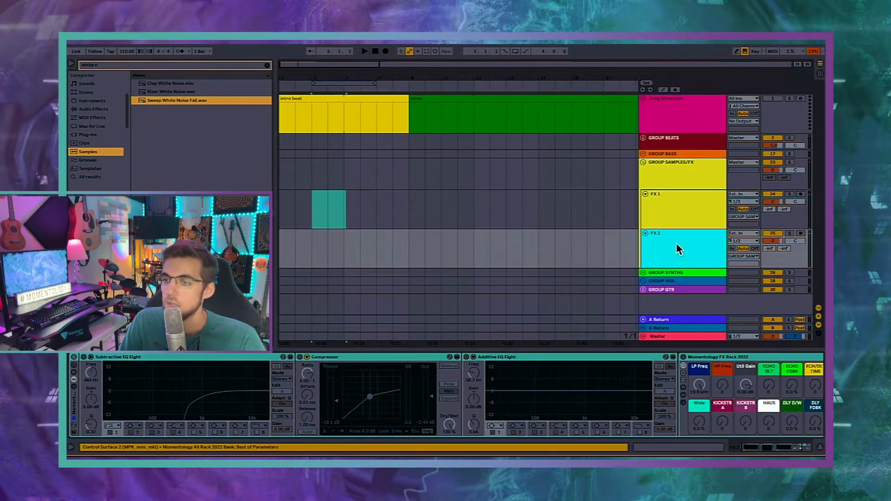
Duplicate the FX 2 track with its effects rack and rename the copy as Crash/Splash.
key(ctrl+d)
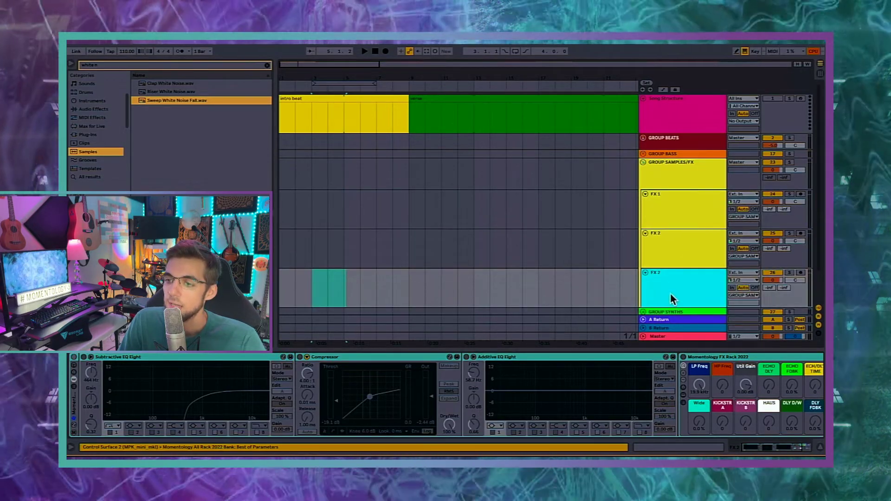
key(ctrl+r)
text(Cr)
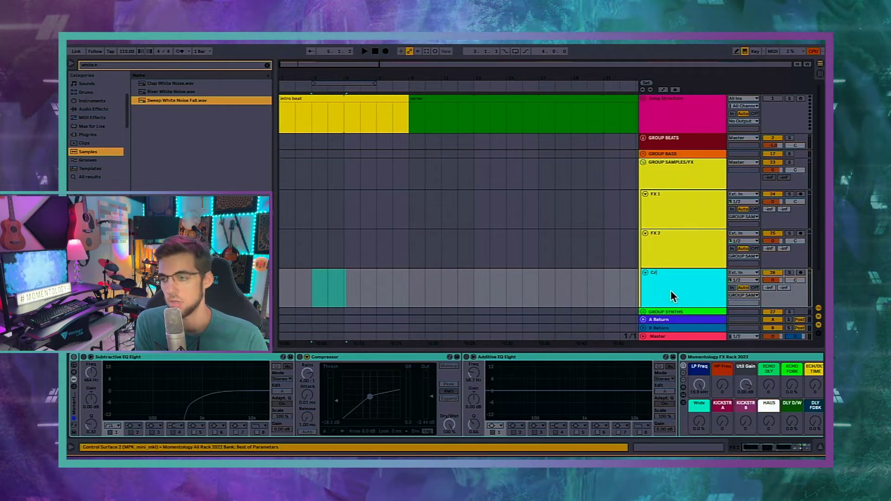
text(ash)
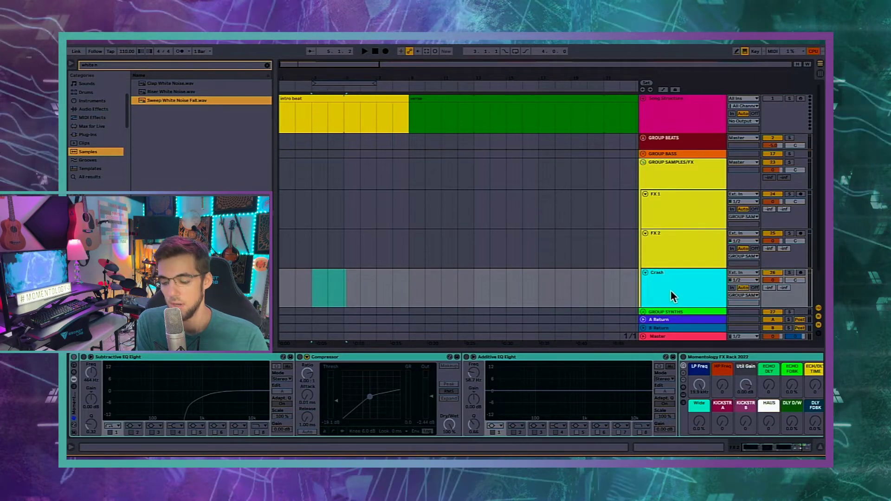
text(/)
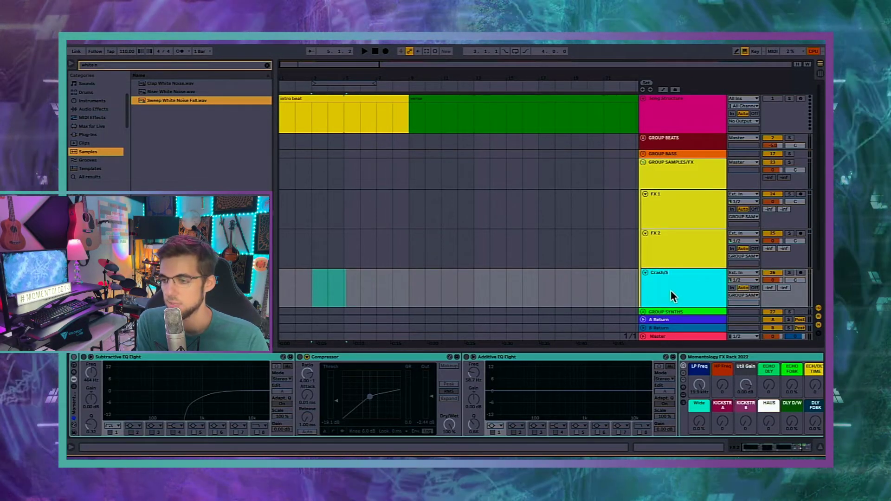
text(Splash)
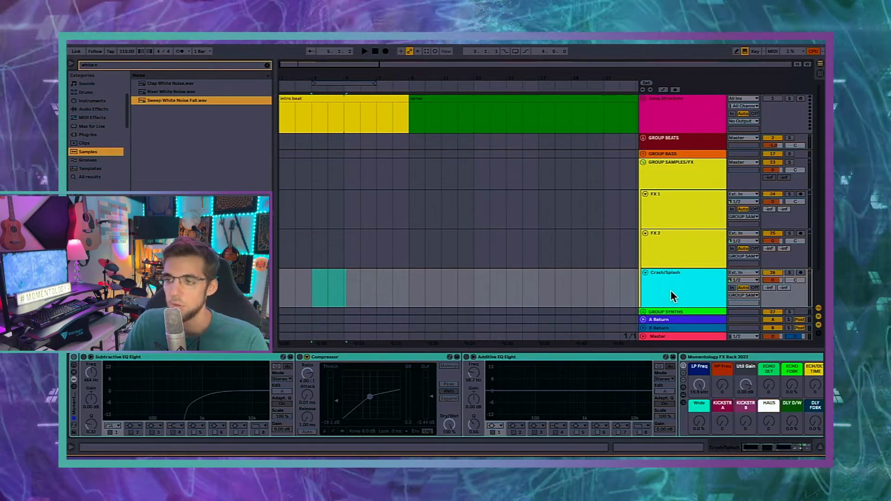
key(Return)
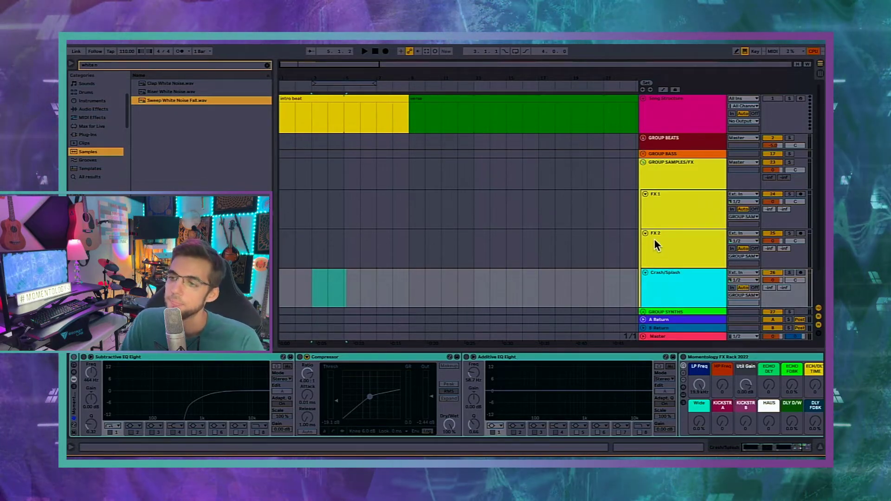
Search the sample library for "crash" and place Crash 505.aif at bar 5 on the Crash/Splash track.
click(268, 65)
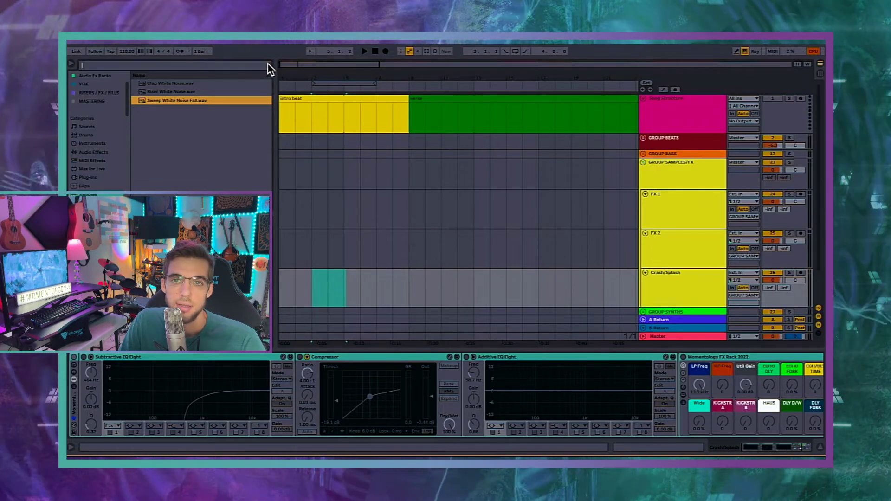
click(244, 65)
text(crash)
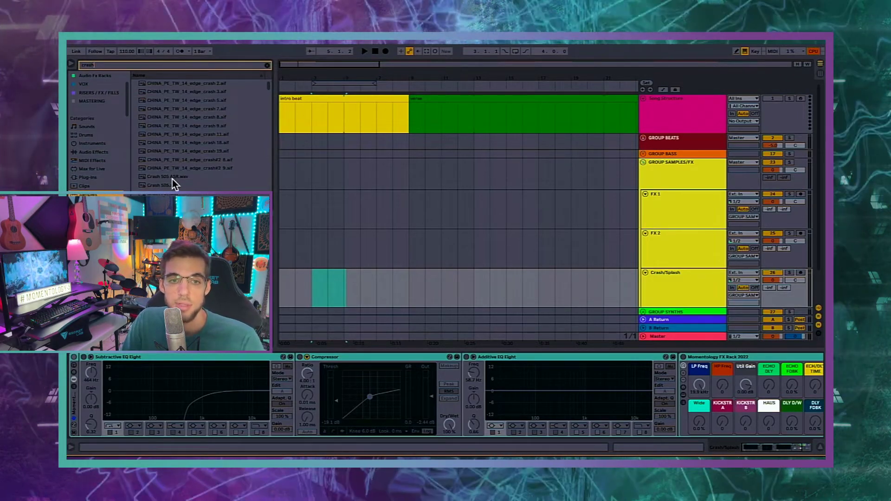
drag(168, 185, 344, 285)
Play the crash clip, reverse it, and play the reversed version.
key(space)
scroll(344, 285, up, 5)
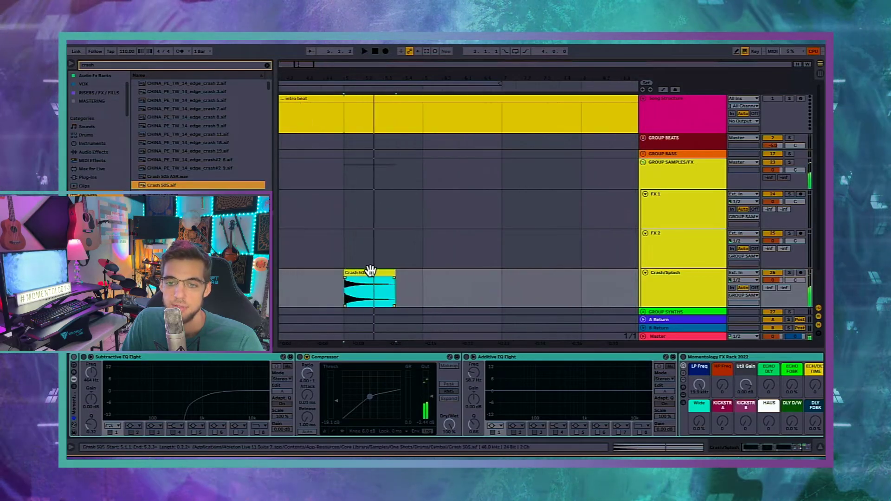
key(space)
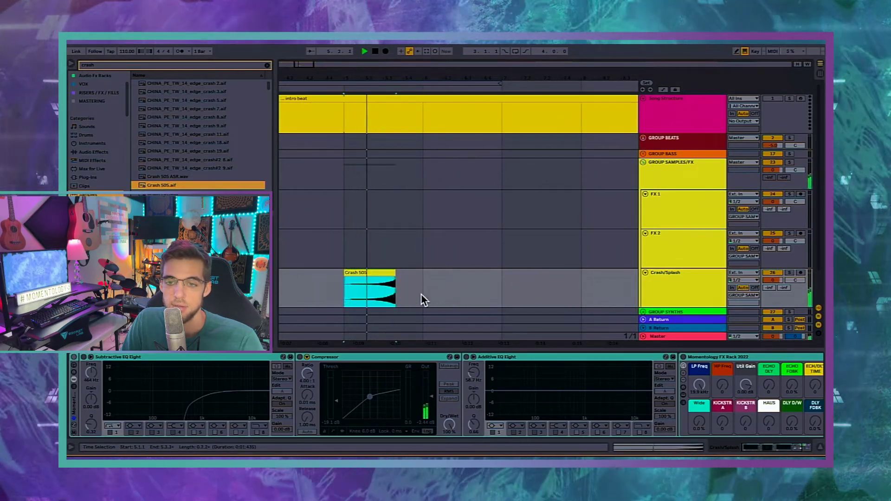
key(space)
Switch on the Crash/Splash track's effects rack and play the reversed crash through it.
double_click(666, 276)
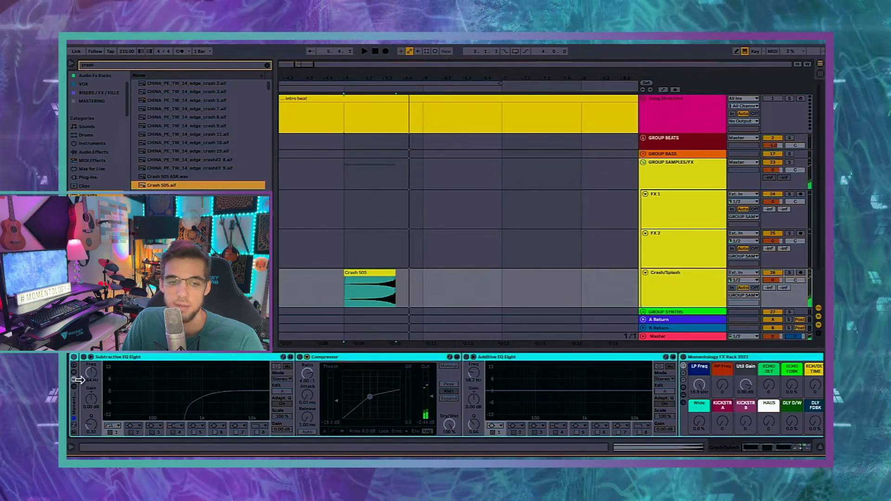
key(space)
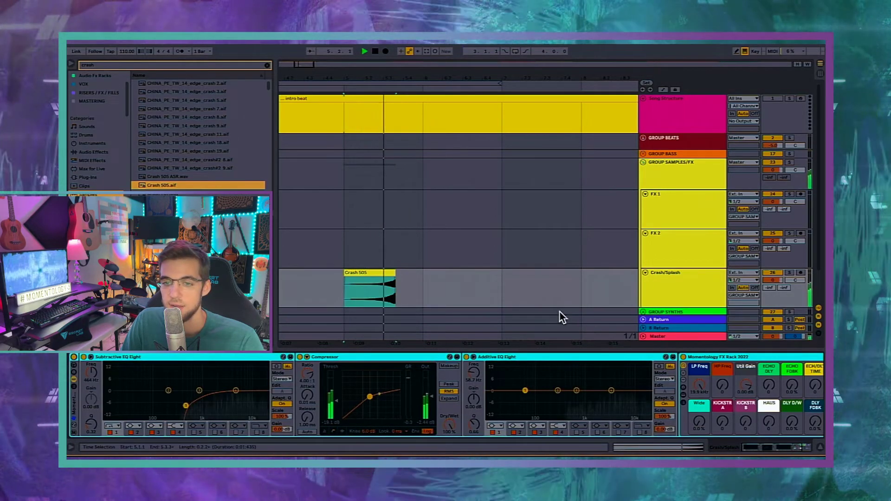
click(502, 289)
key(space)
Delete the reversed crash clip and switch the Crash/Splash track's effects rack off.
drag(344, 280, 435, 293)
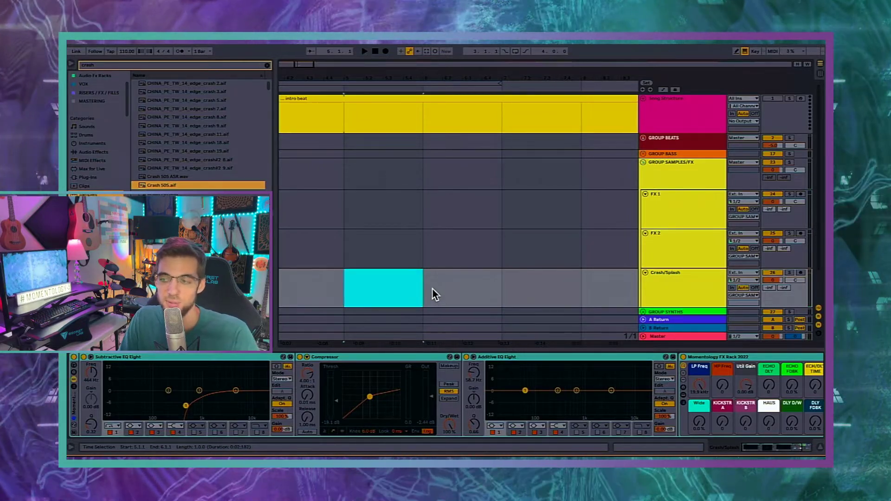
scroll(429, 285, down, 6)
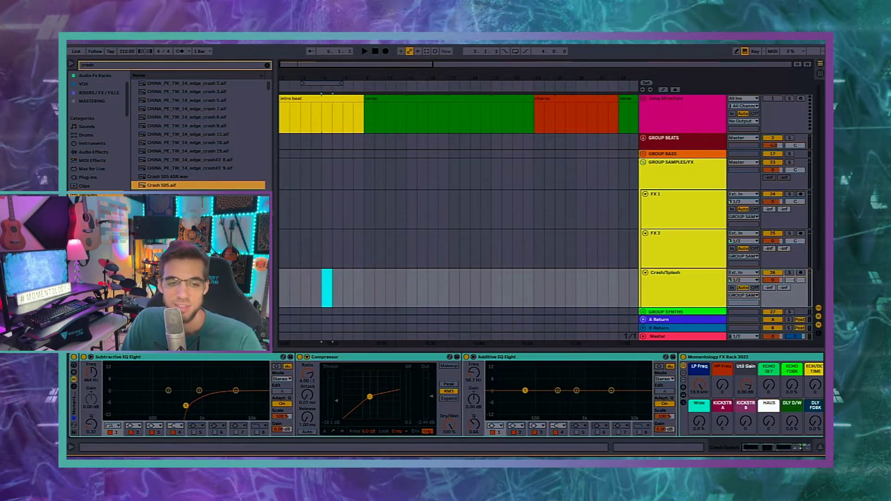
click(75, 358)
click(375, 262)
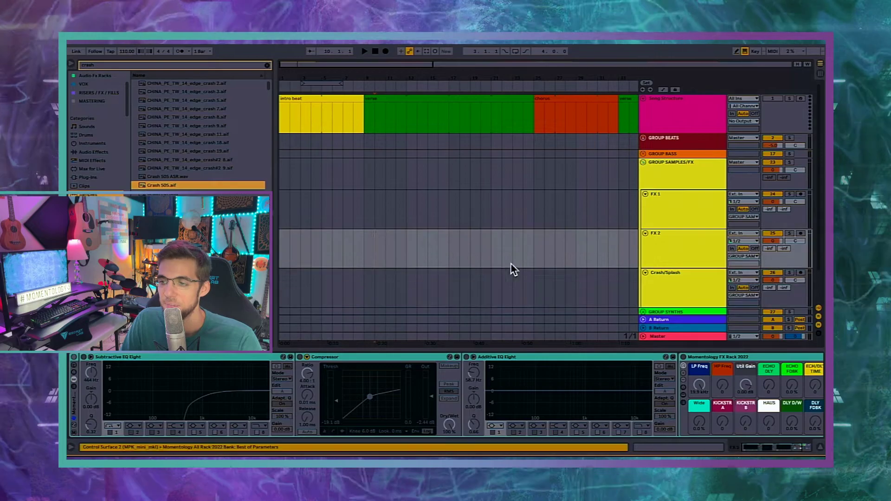
Duplicate the Crash/Splash track inside the samples/FX group and rename the copy as X.
click(659, 283)
scroll(583, 253, down, 2)
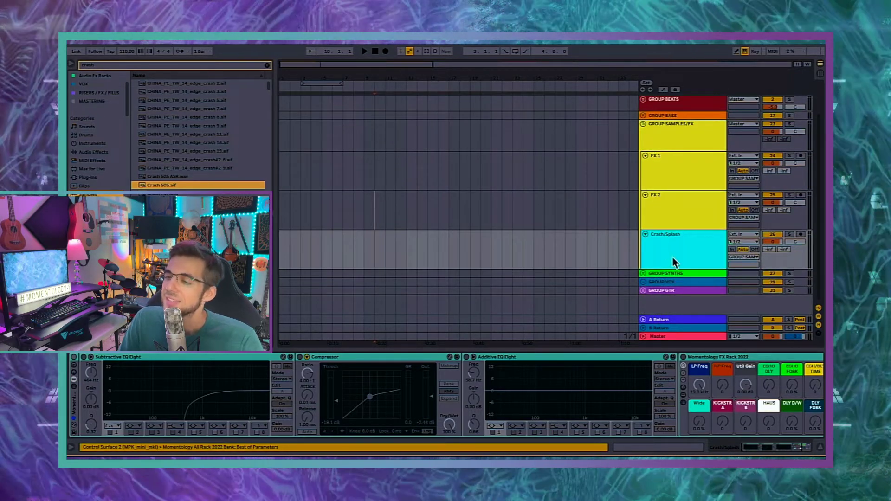
key(ctrl+d)
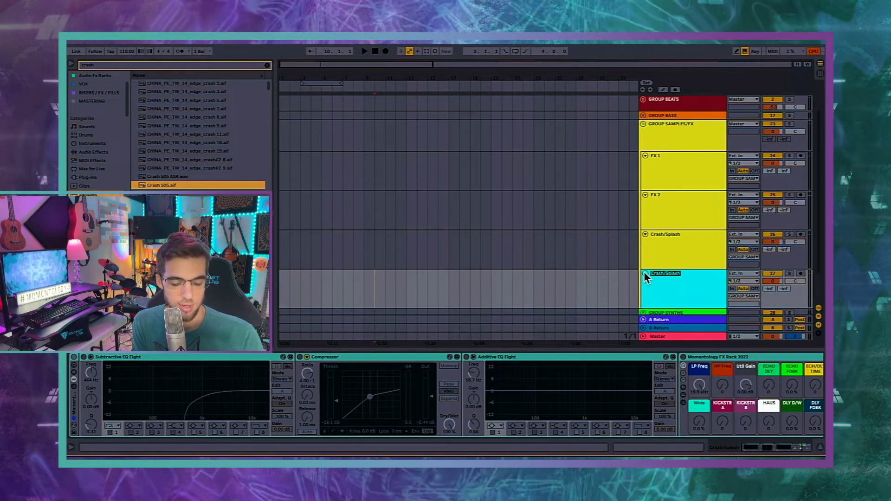
text(x)
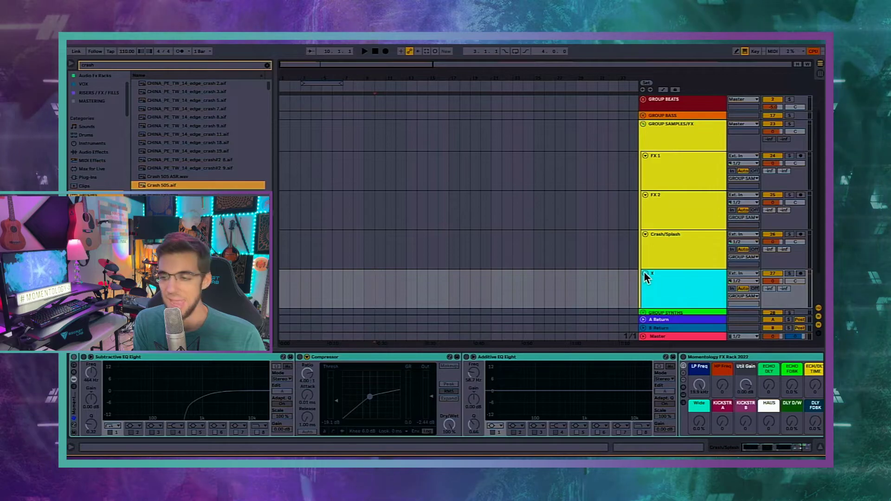
click(665, 194)
click(664, 178)
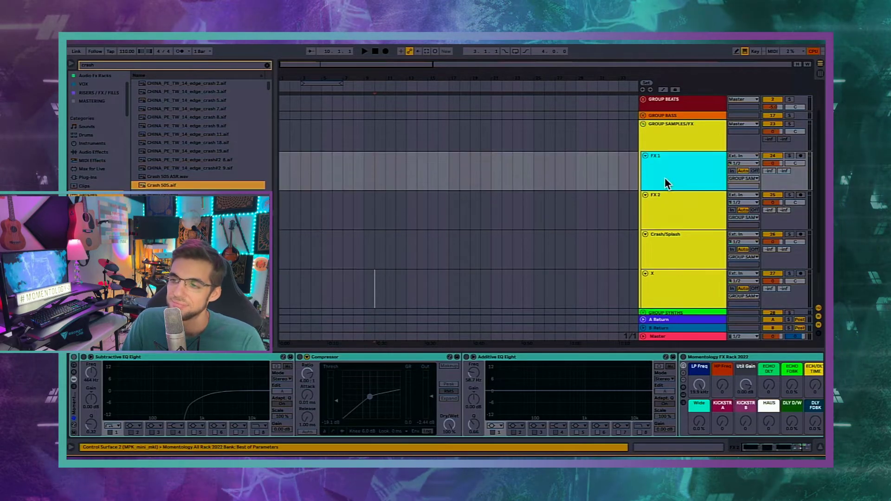
Look through the samples/FX group and its FX 1, FX 2, Crash/Splash and X tracks, checking each one's device chain.
click(674, 197)
click(683, 165)
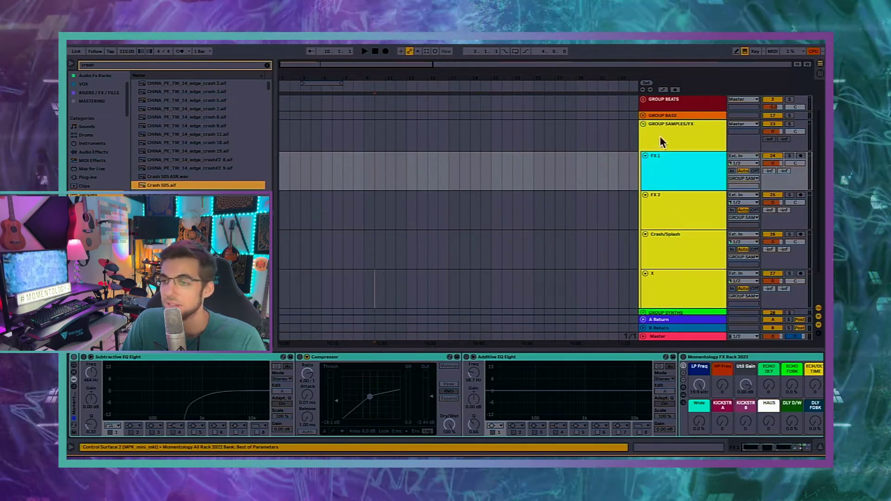
click(660, 137)
click(671, 166)
click(682, 214)
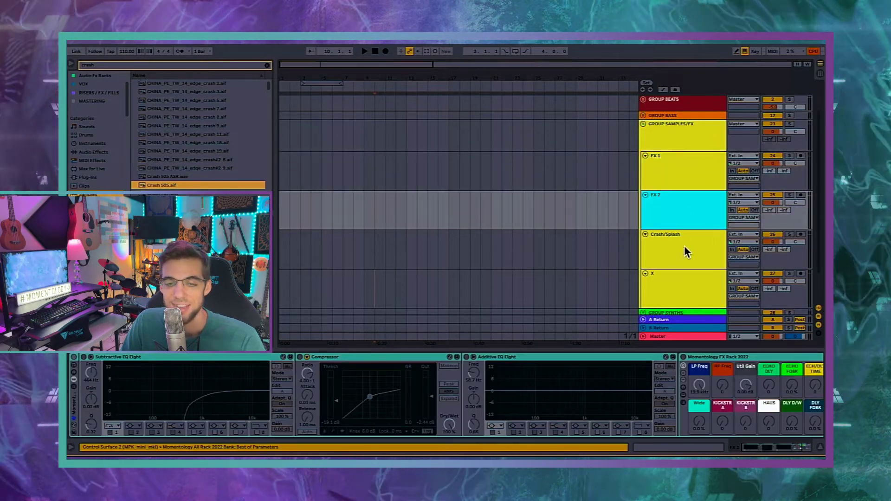
click(683, 246)
click(673, 280)
click(675, 253)
click(678, 221)
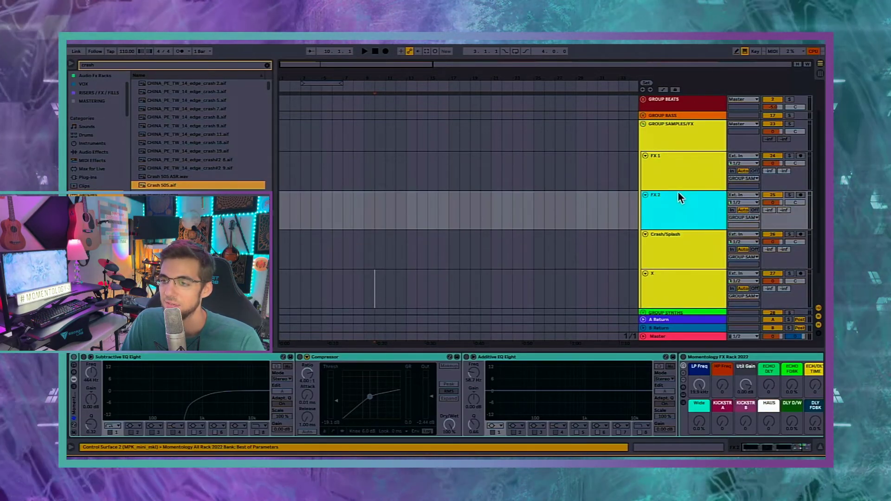
click(675, 169)
click(671, 137)
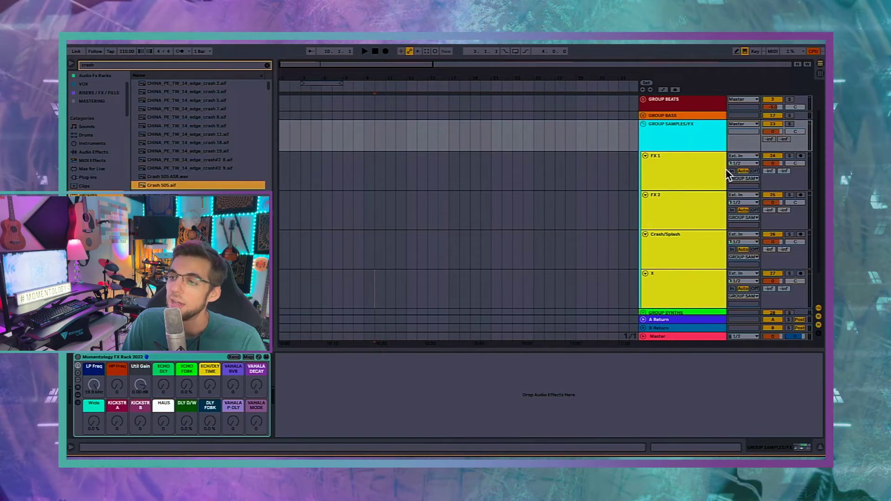
Set the volume of the samples/FX group and of all four tracks inside it to -7 dB.
key(ctrl+z)
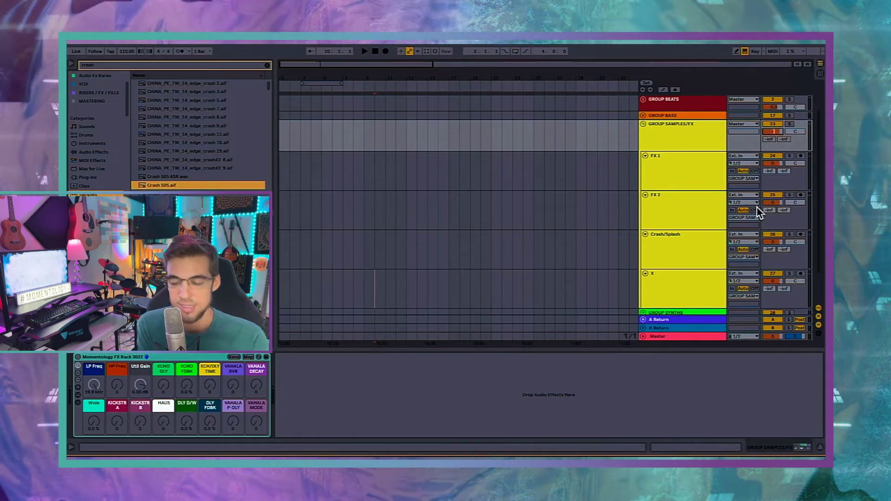
click(688, 172)
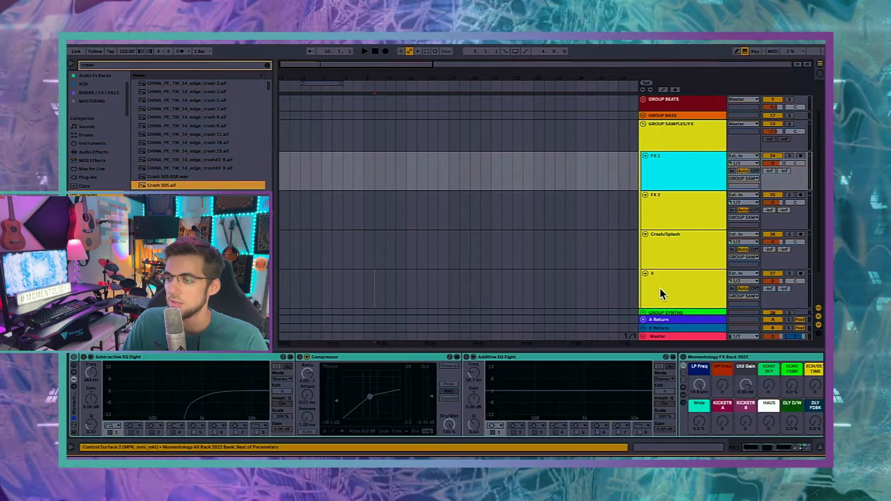
shift+click(659, 287)
click(772, 281)
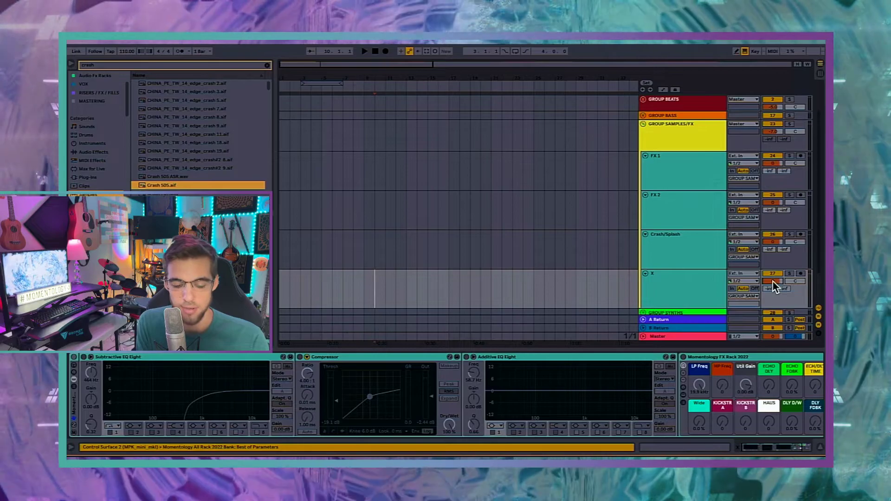
text(-7)
key(Return)
Rename the samples/FX group as GROUP FX/Samples.
click(631, 126)
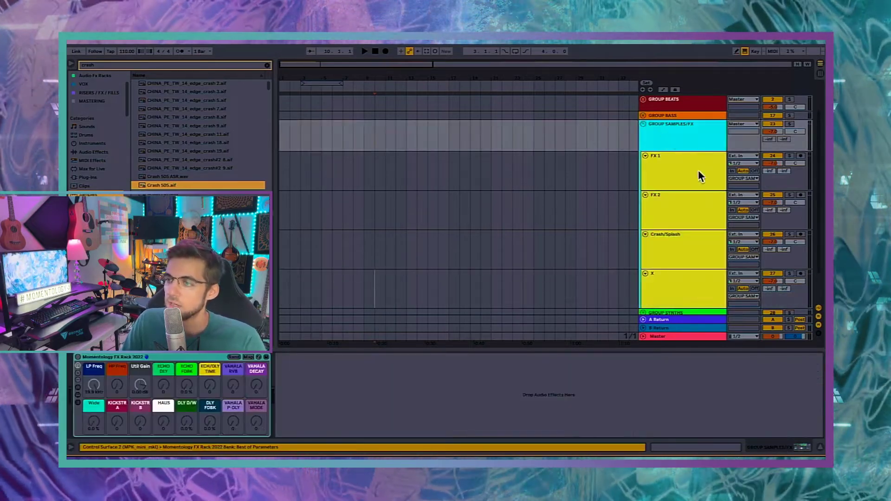
click(643, 124)
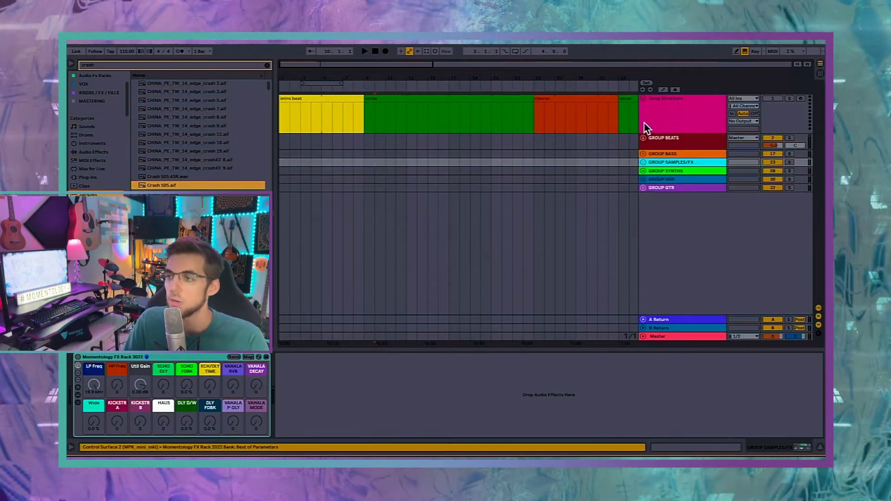
click(643, 162)
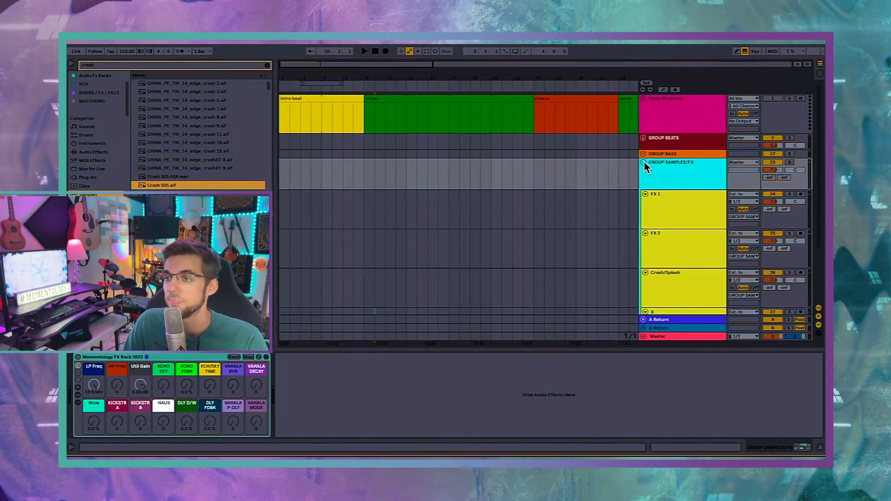
click(673, 168)
key(ctrl+z)
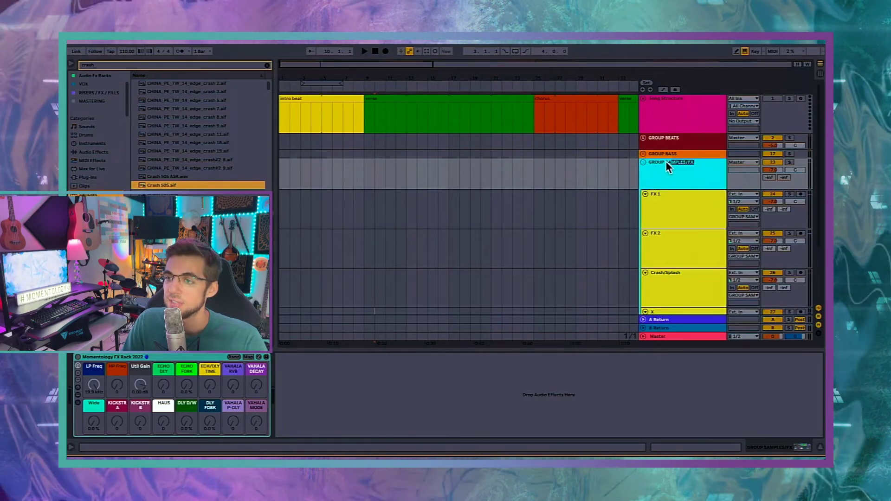
drag(667, 161, 665, 163)
text(FX)
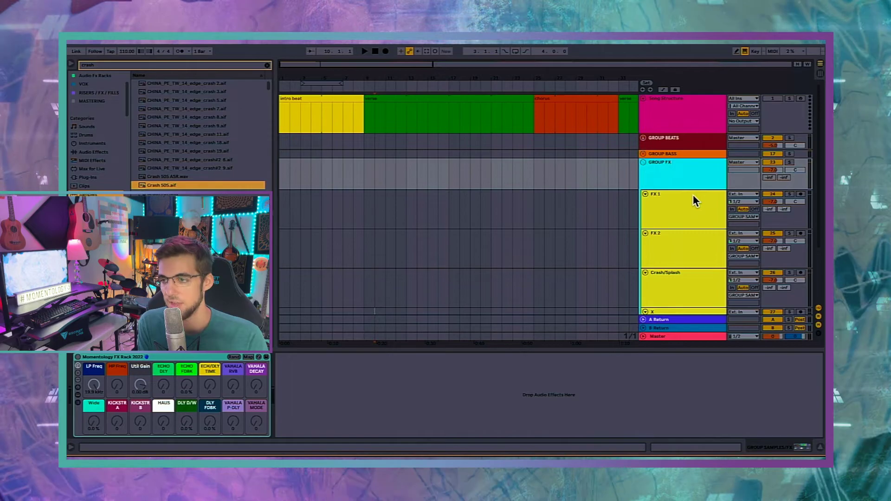
text(/Samples)
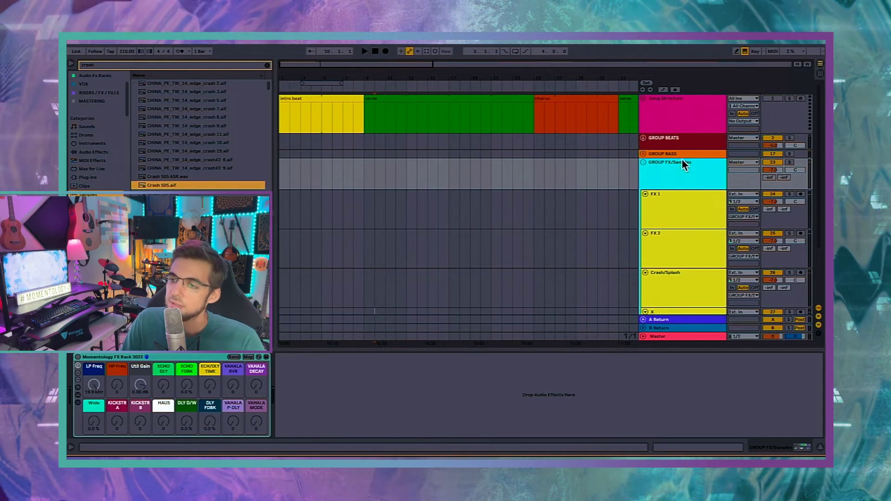
Try duplicating the X track inside the FX/Samples group, switch between the two copies, and undo the duplication.
scroll(690, 221, down, 3)
click(687, 250)
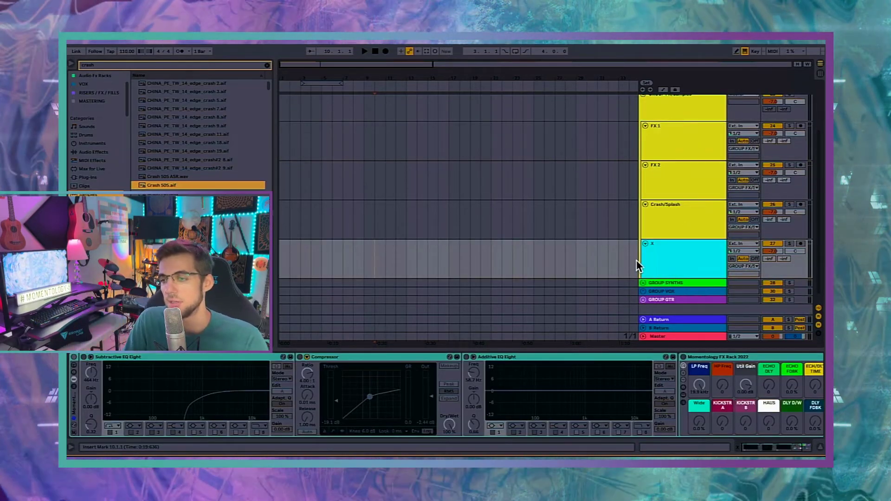
key(ctrl+d)
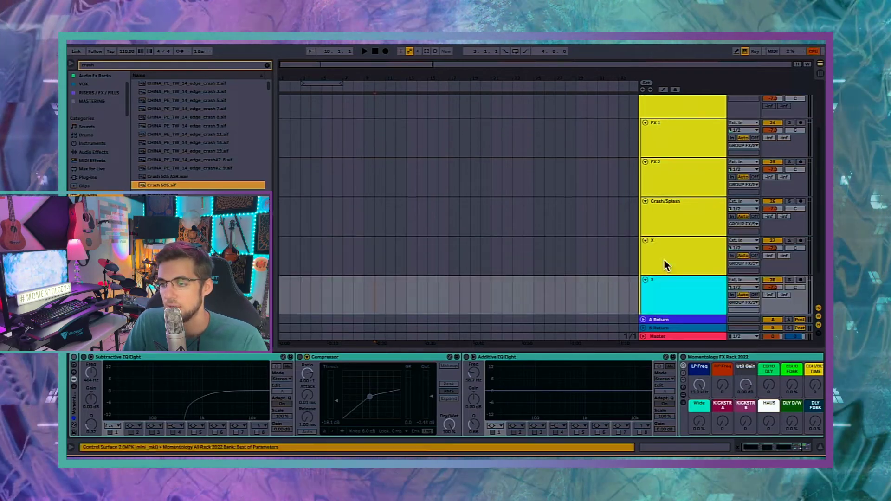
key(Up)
key(Down)
key(Up)
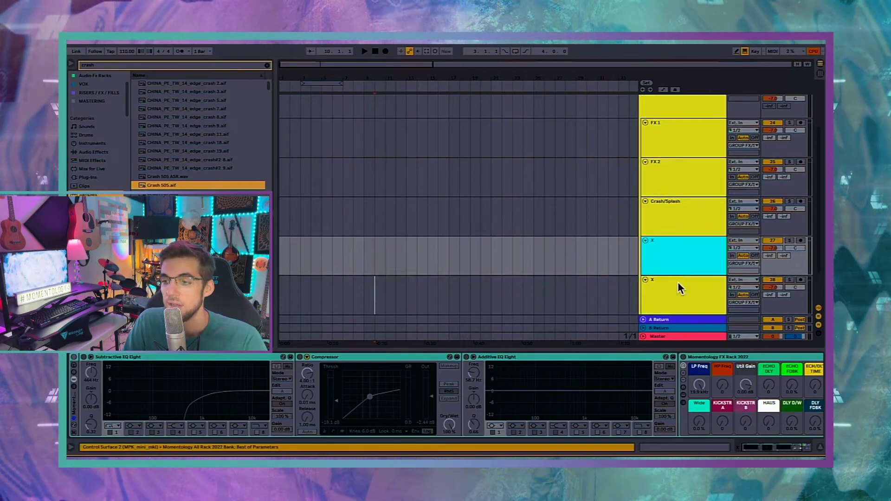
key(Down)
click(664, 256)
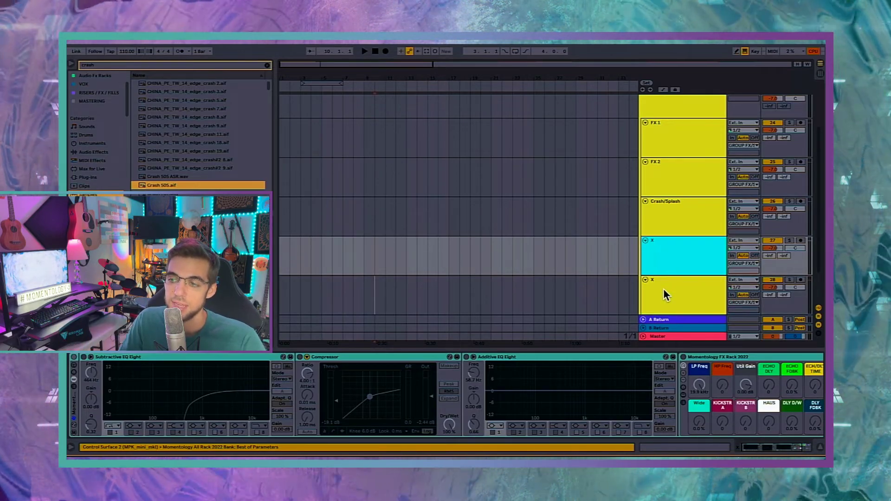
key(ctrl+z)
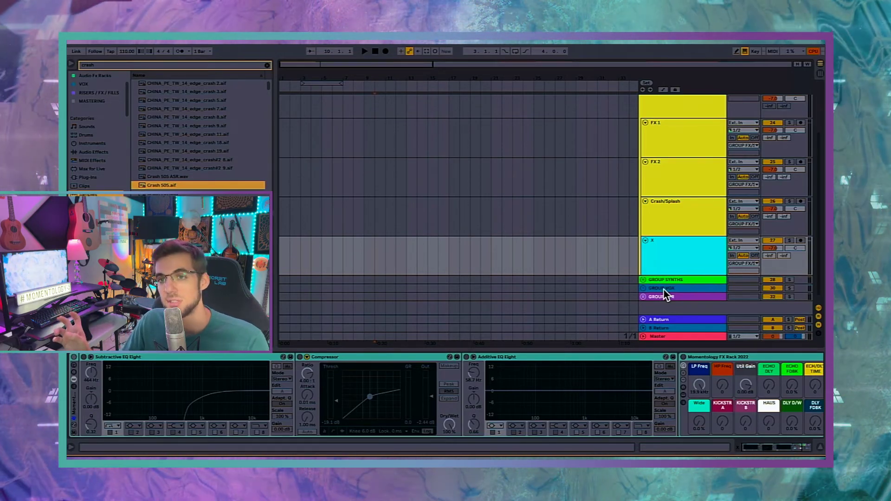
Clear the crash search in the browser and collapse the FX/Samples group.
click(269, 65)
scroll(678, 258, up, 3)
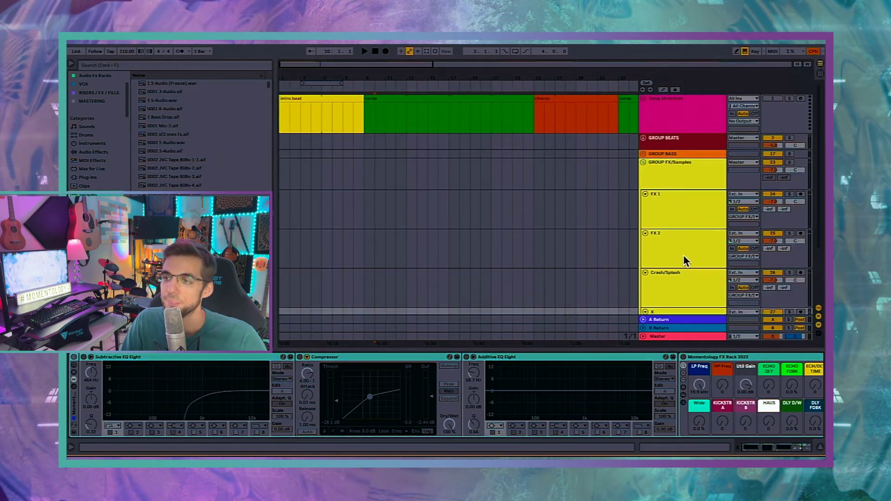
click(662, 182)
click(643, 163)
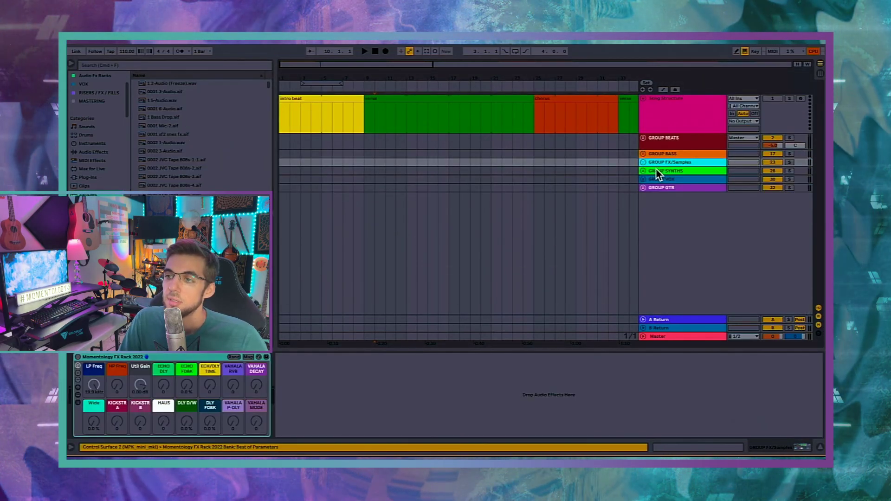